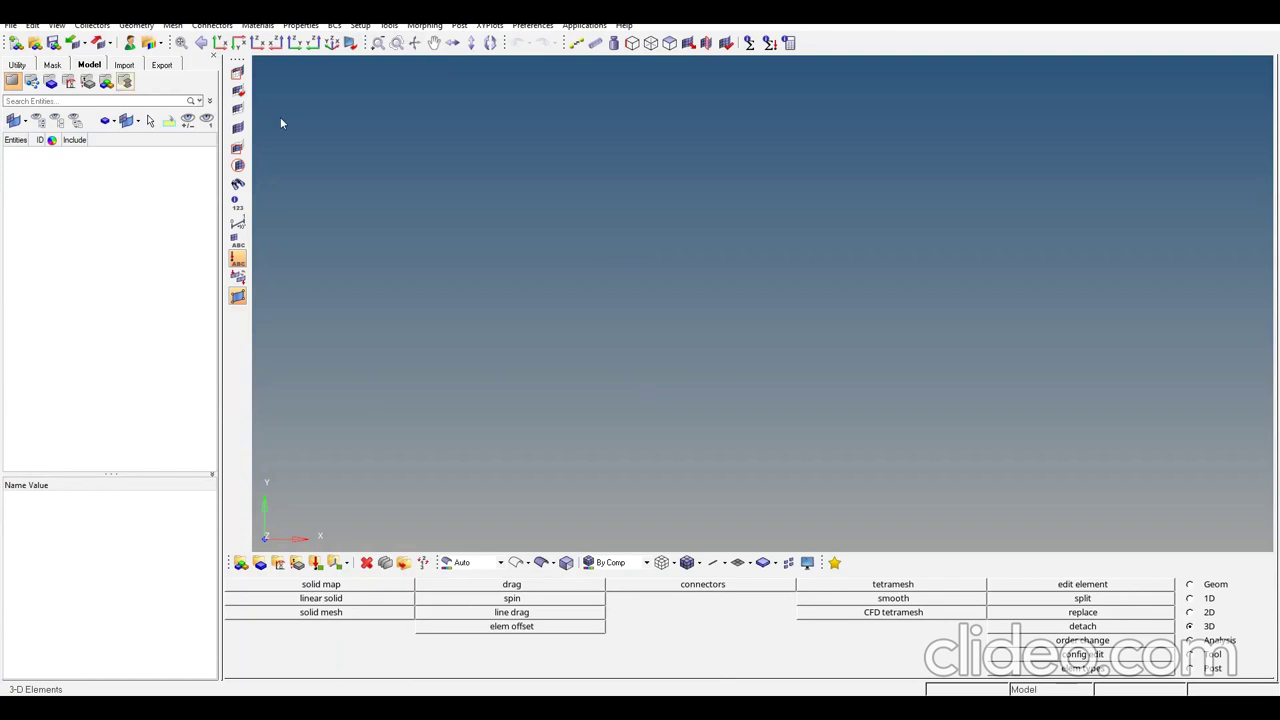
- Open the import settings for CAD geometry
click(72, 43)
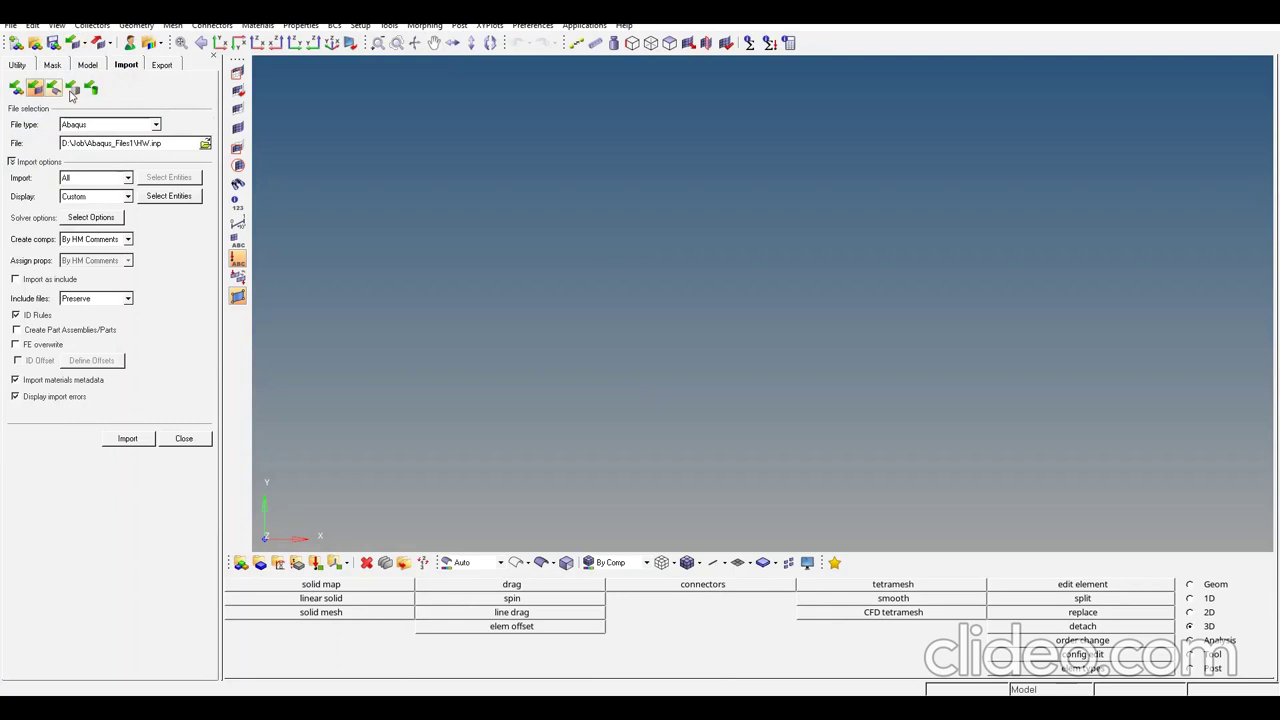
click(53, 88)
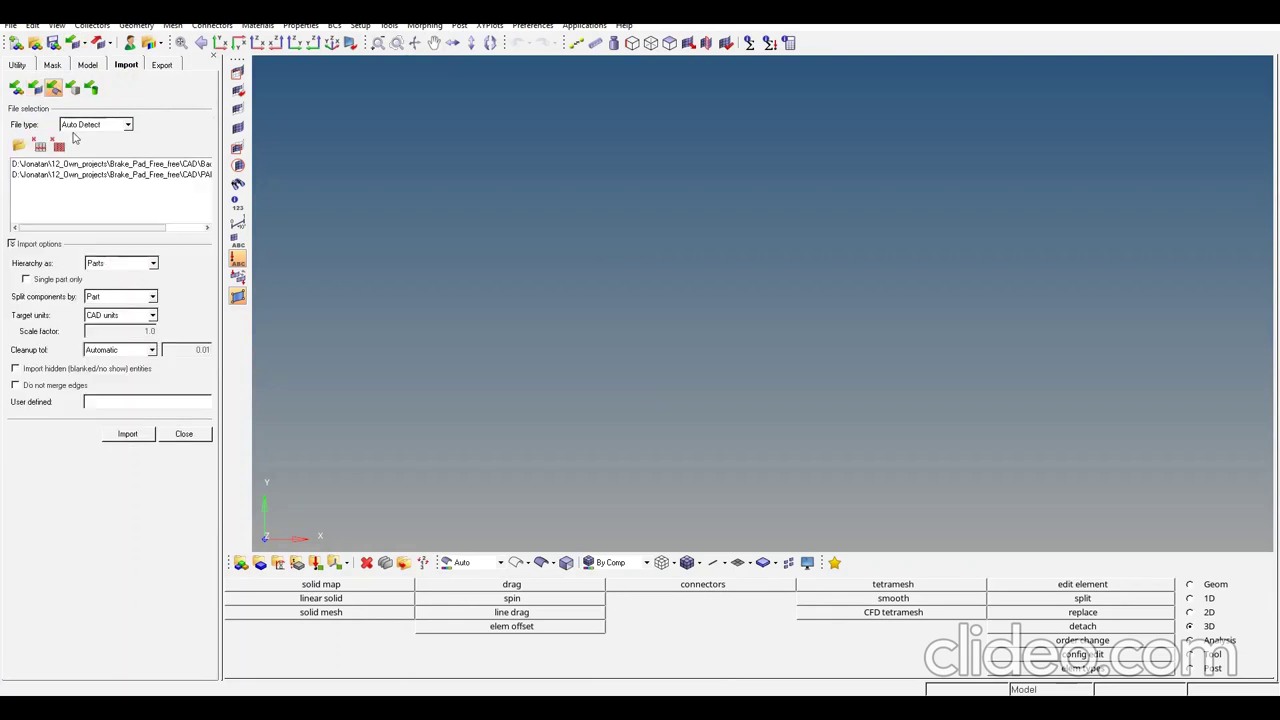
click(17, 90)
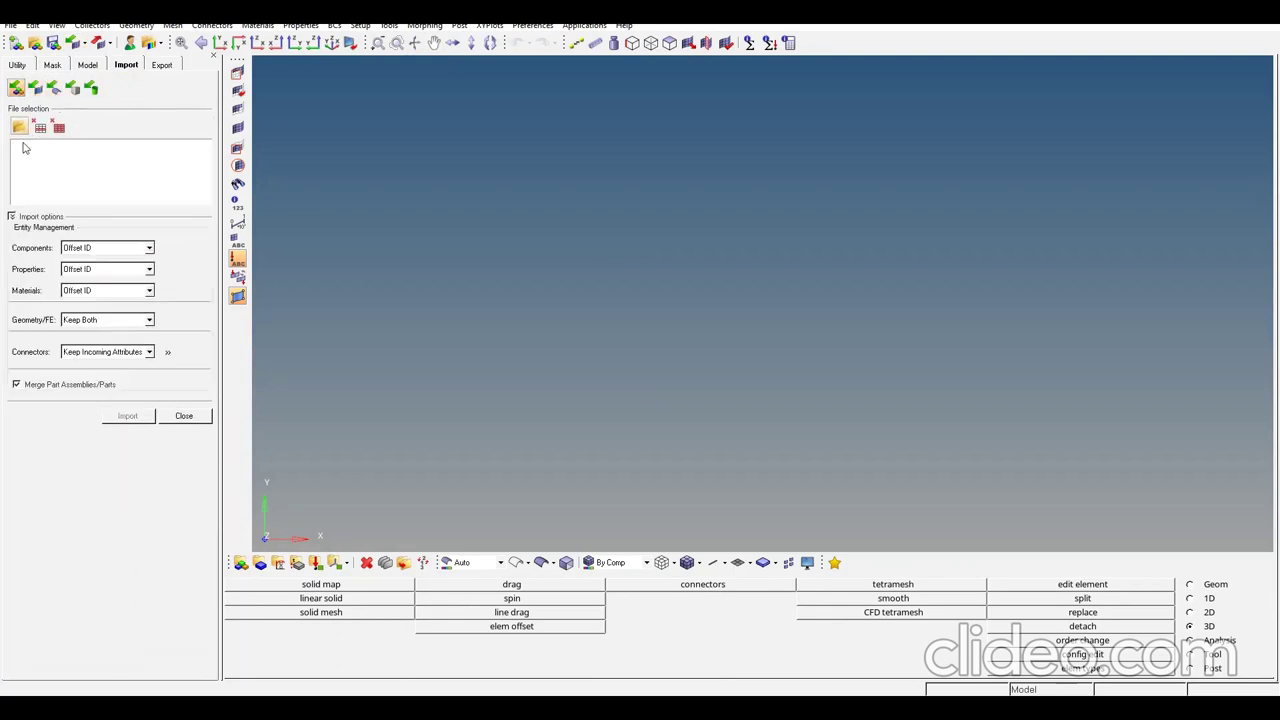
click(19, 128)
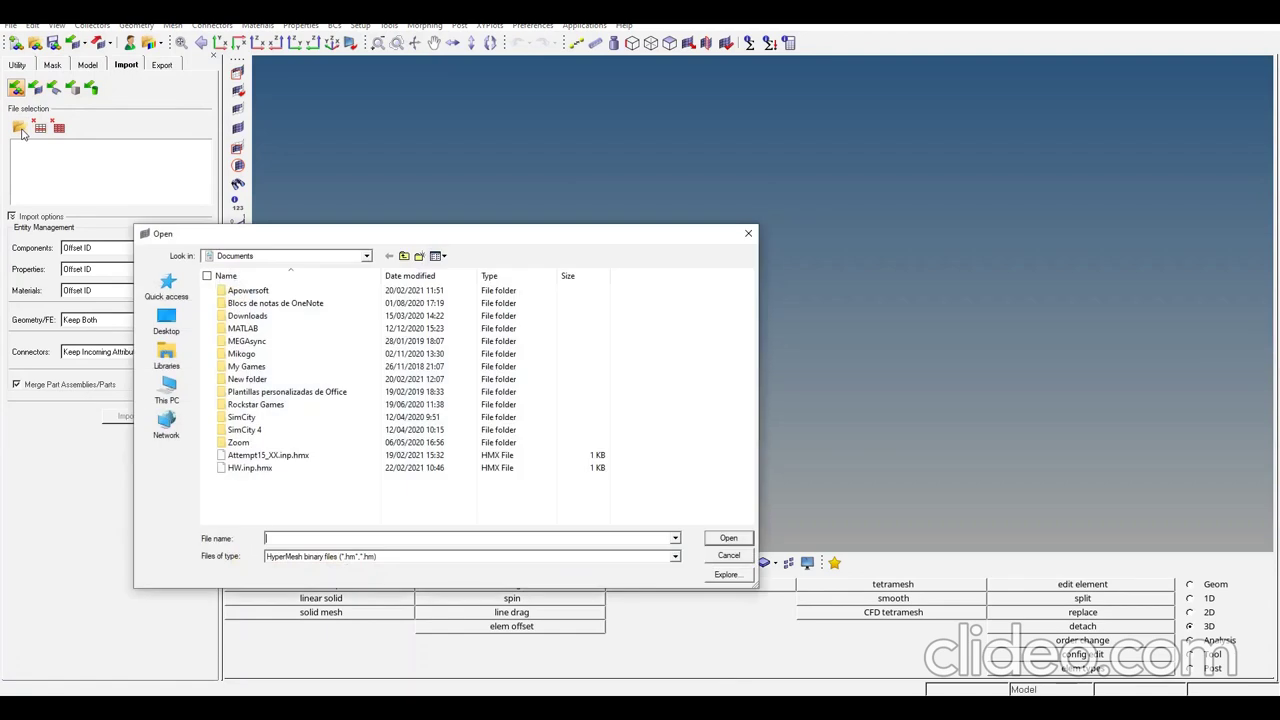
click(405, 256)
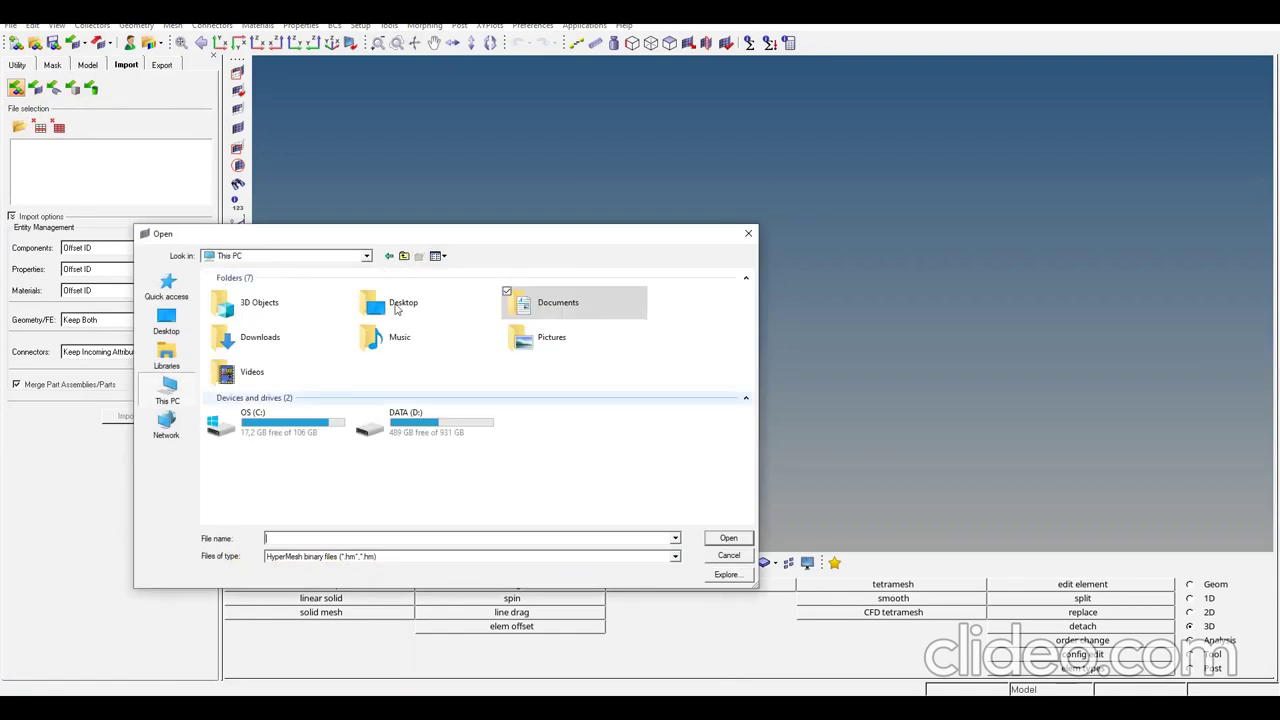
double_click(395, 420)
double_click(255, 290)
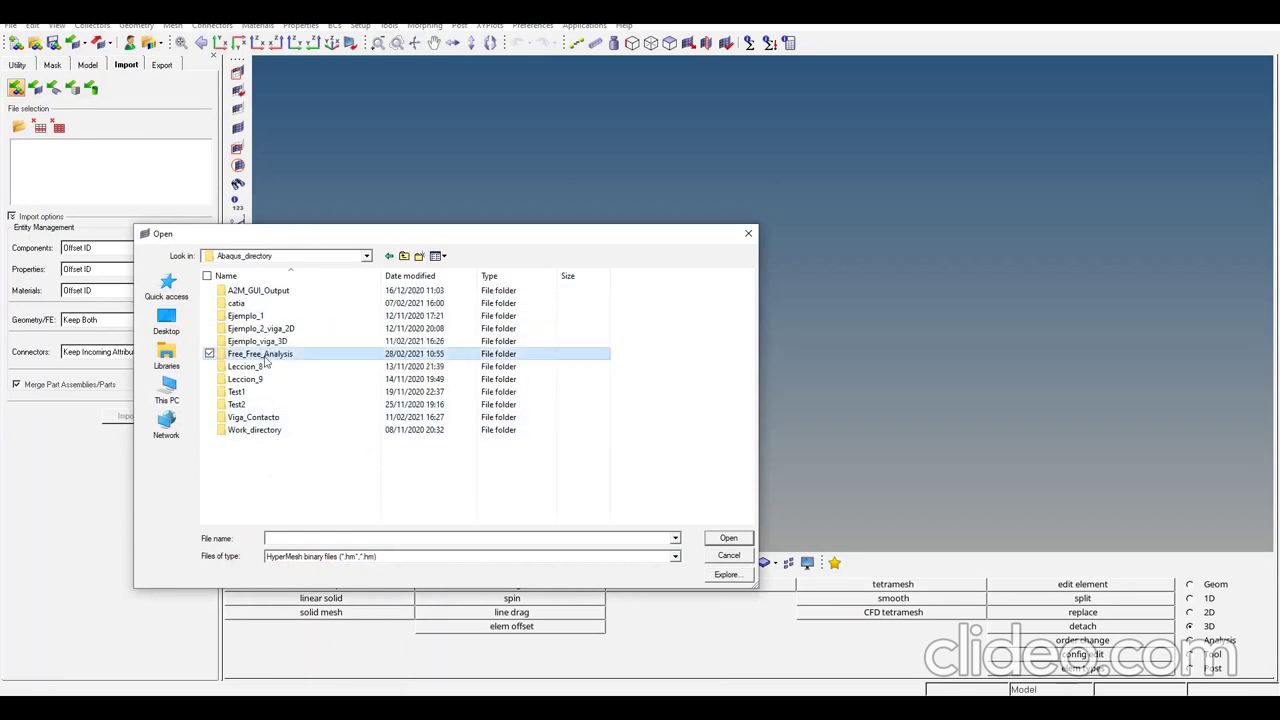
double_click(262, 354)
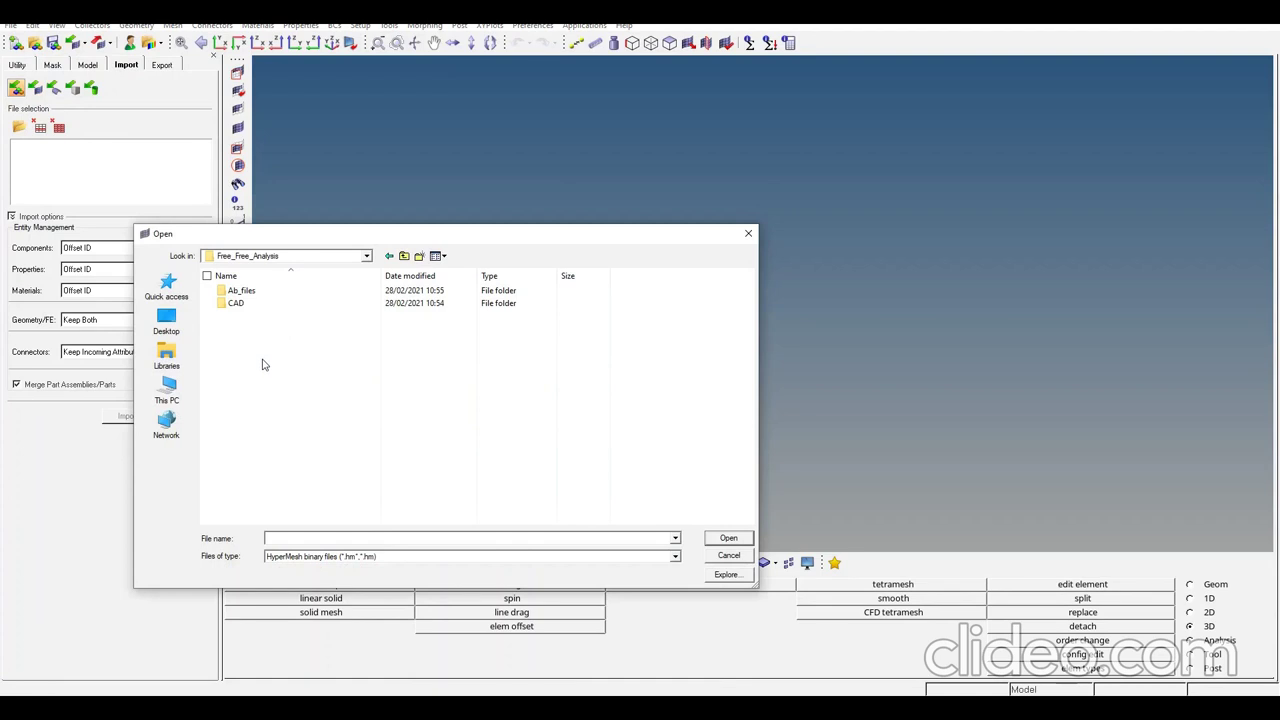
double_click(242, 292)
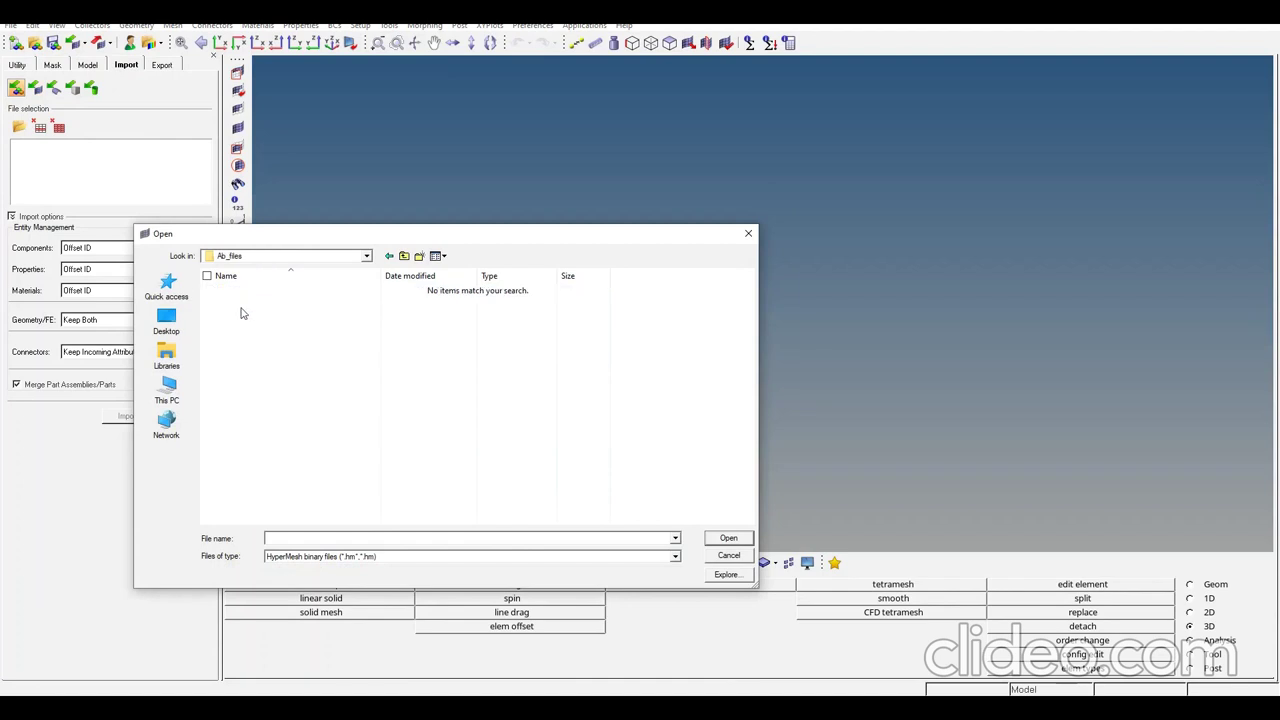
click(414, 258)
double_click(245, 308)
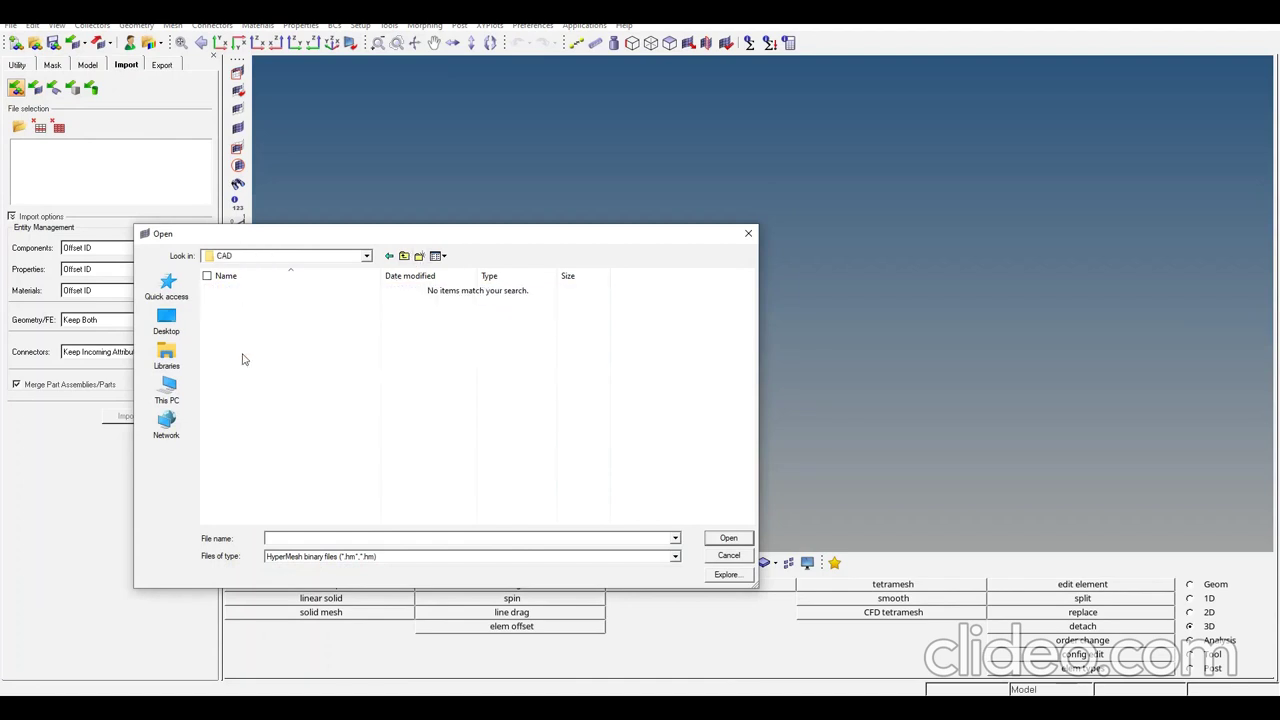
click(320, 557)
click(321, 578)
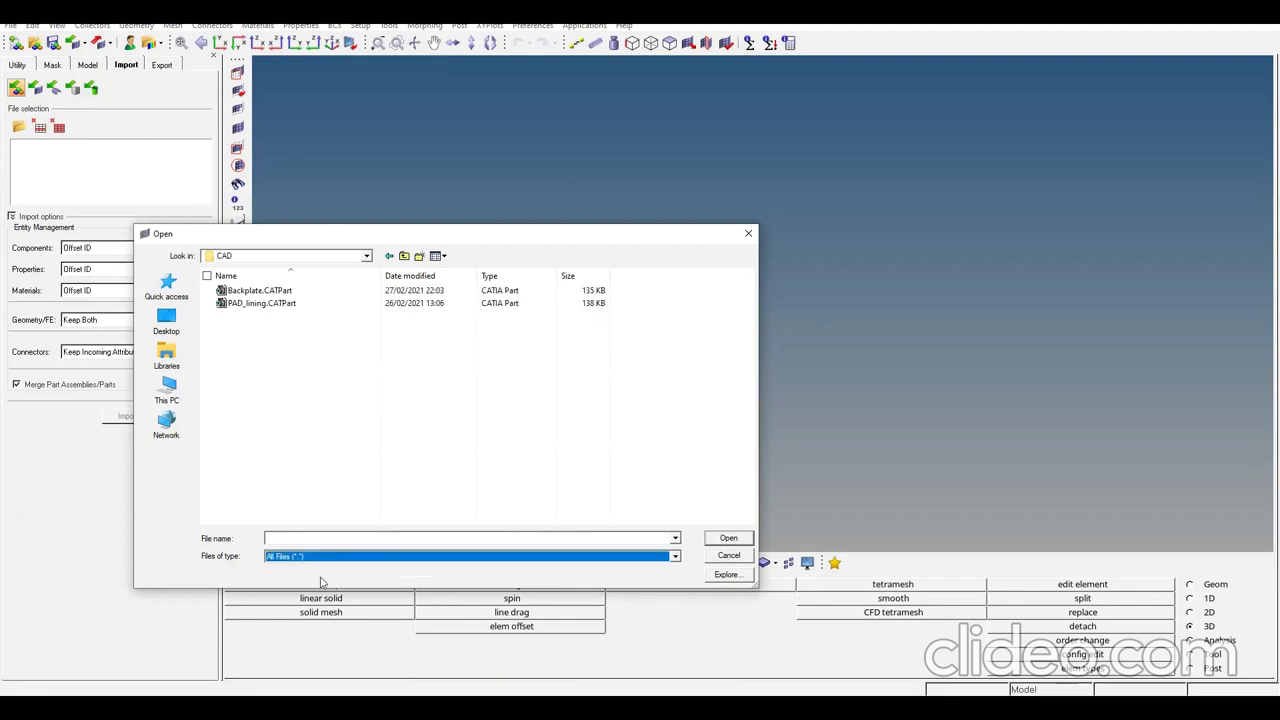
click(765, 222)
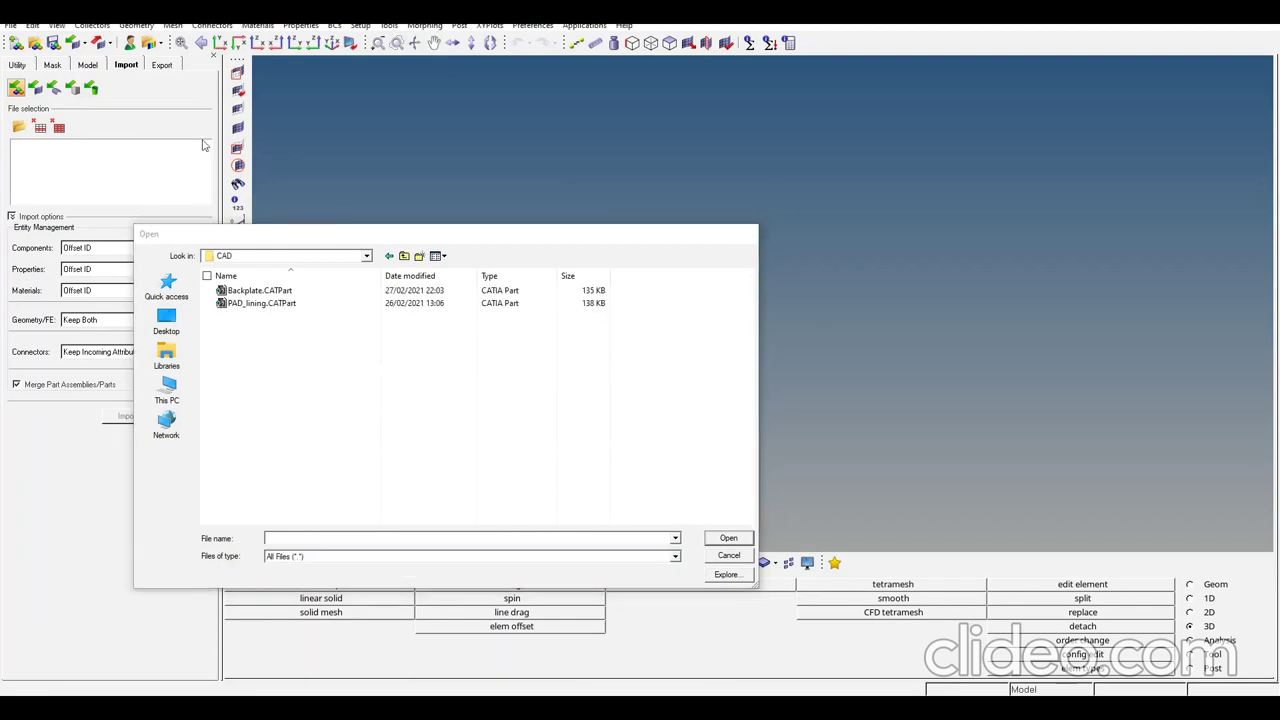
key(Escape)
- Clear the previously listed geometry files and import Backplate.CATPart and PAD_lining.CATPart from D:\Abaqus_directory\Free_Free_Analysis\CAD
click(53, 88)
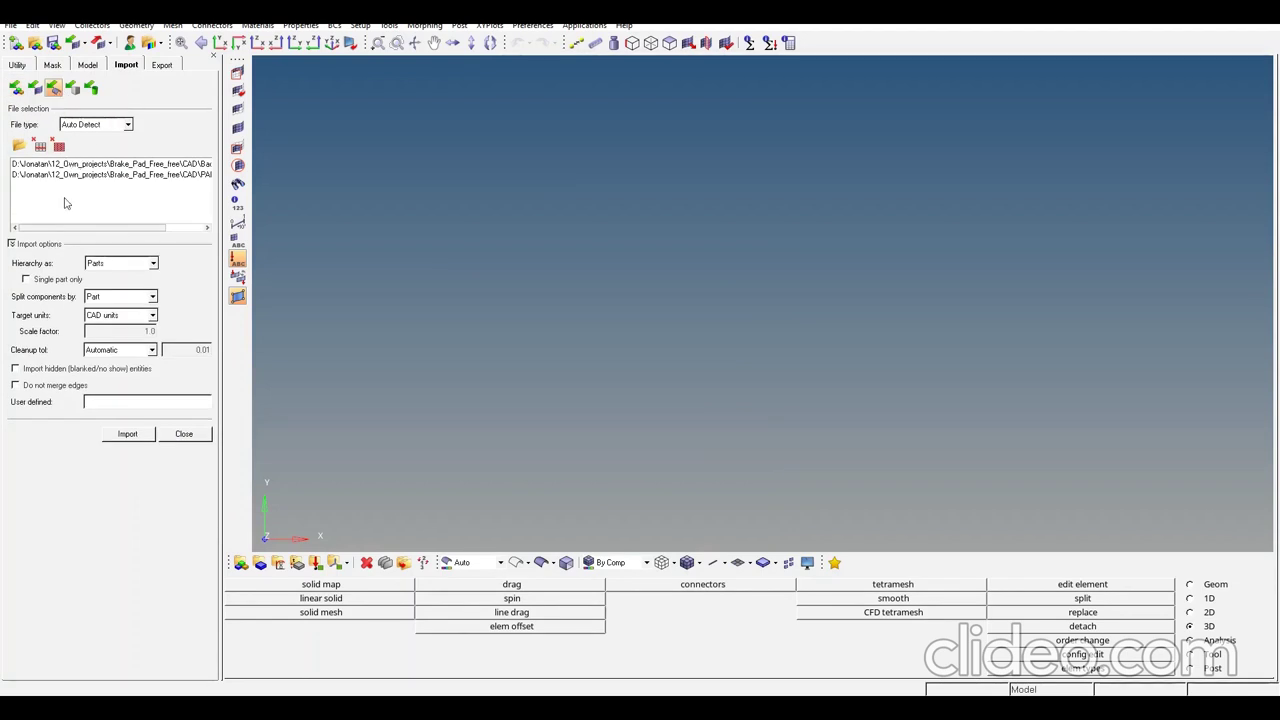
click(57, 146)
click(18, 146)
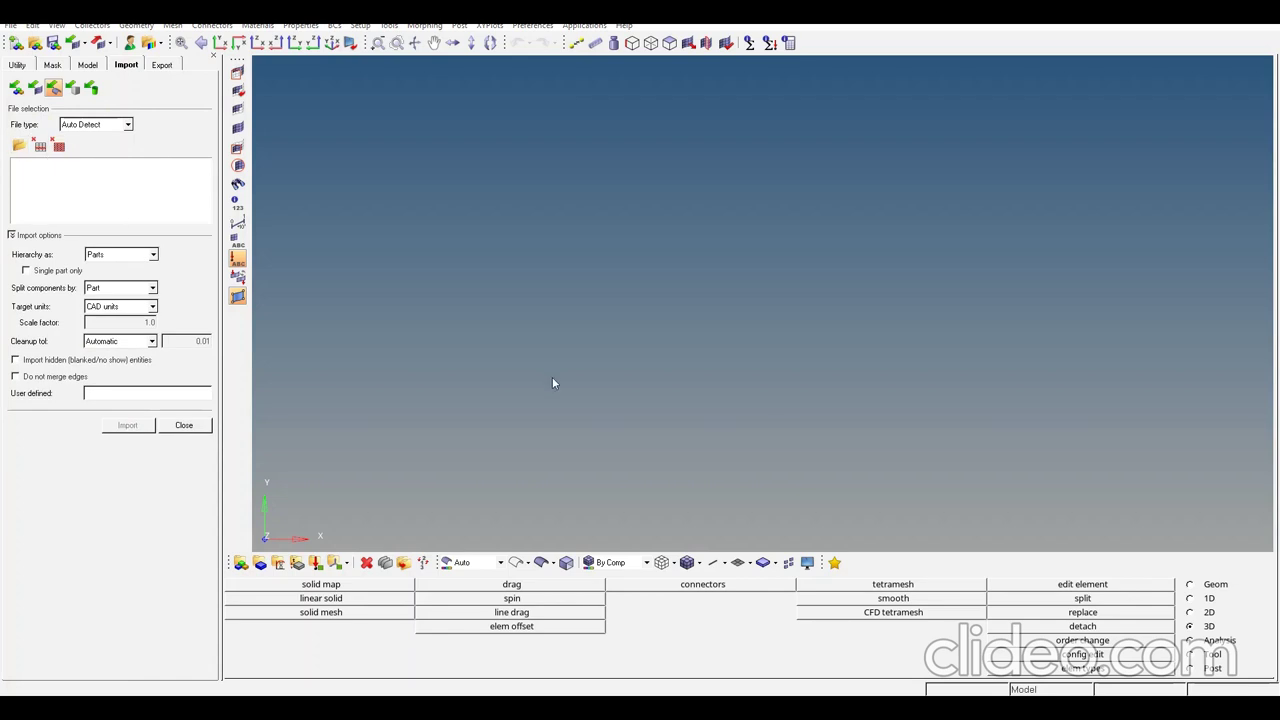
click(405, 256)
double_click(390, 420)
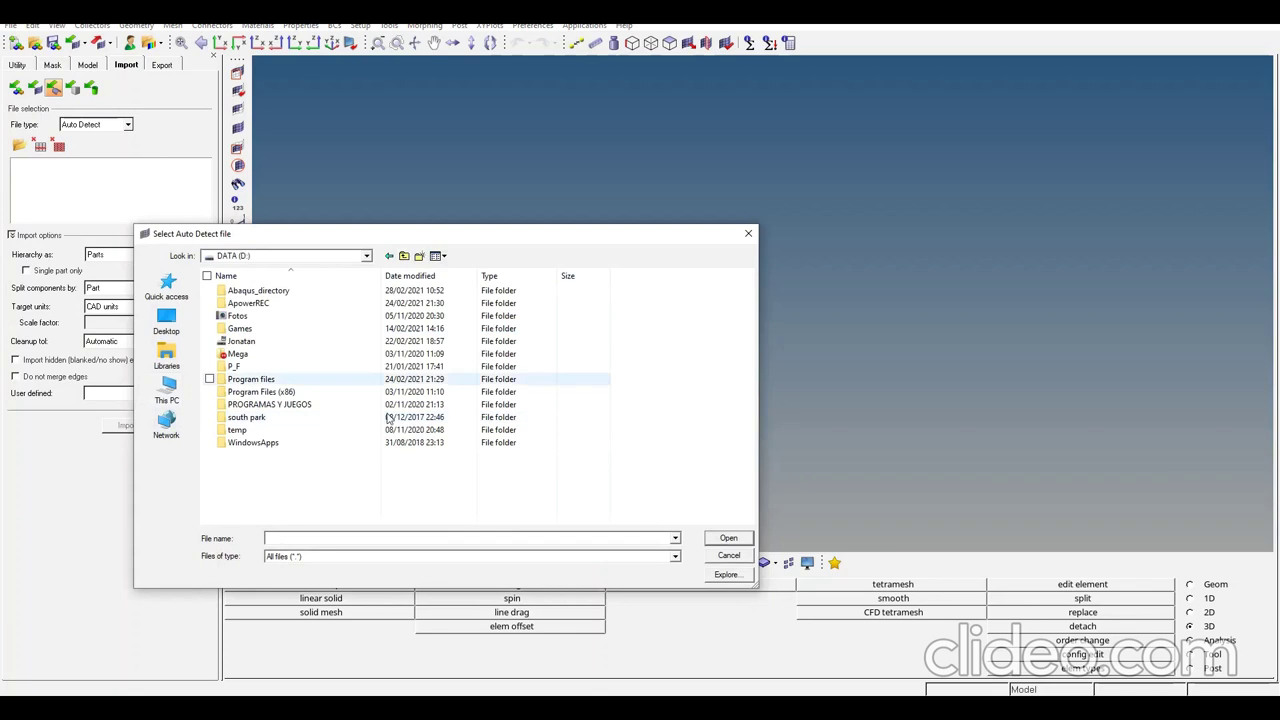
double_click(256, 291)
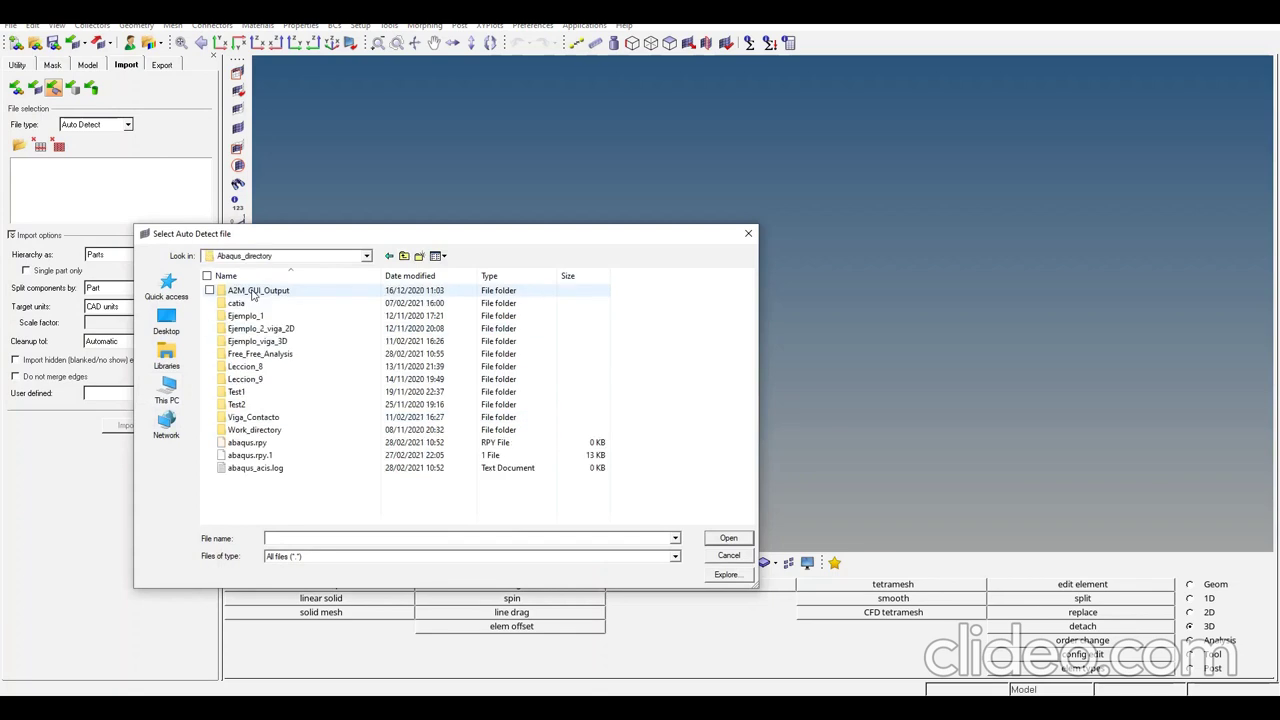
double_click(255, 350)
double_click(238, 302)
drag(257, 334, 262, 285)
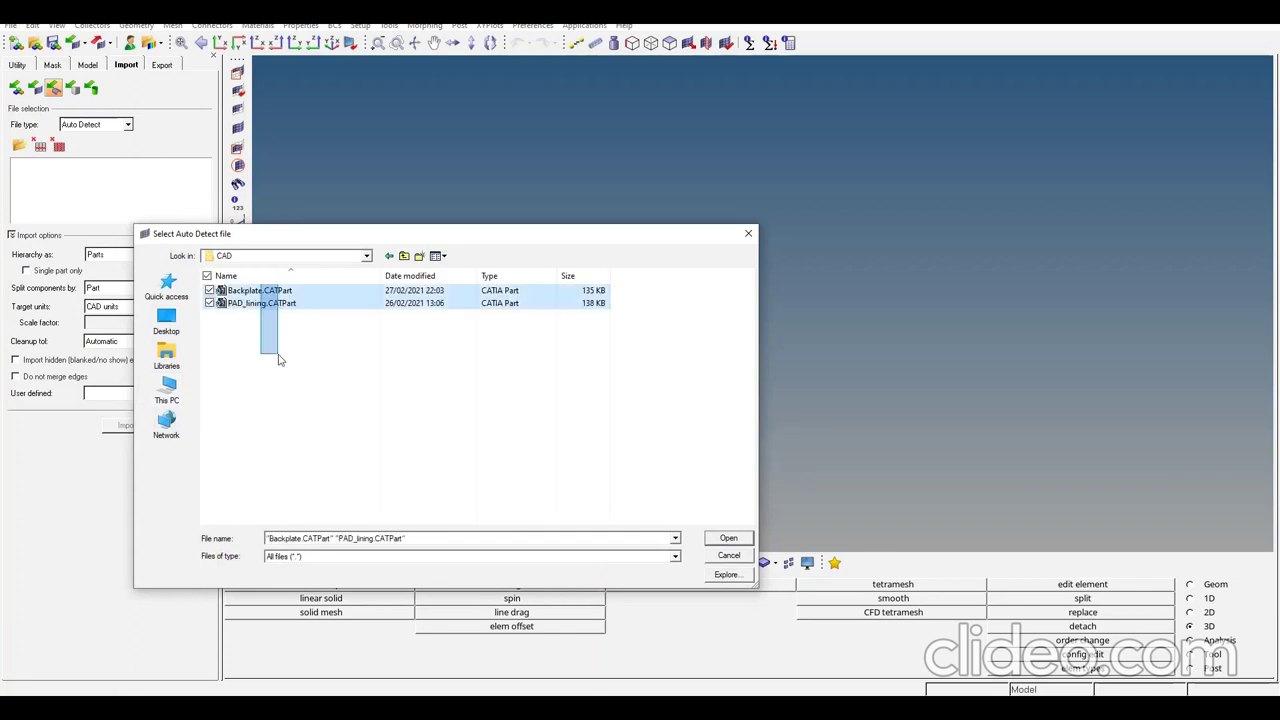
click(712, 540)
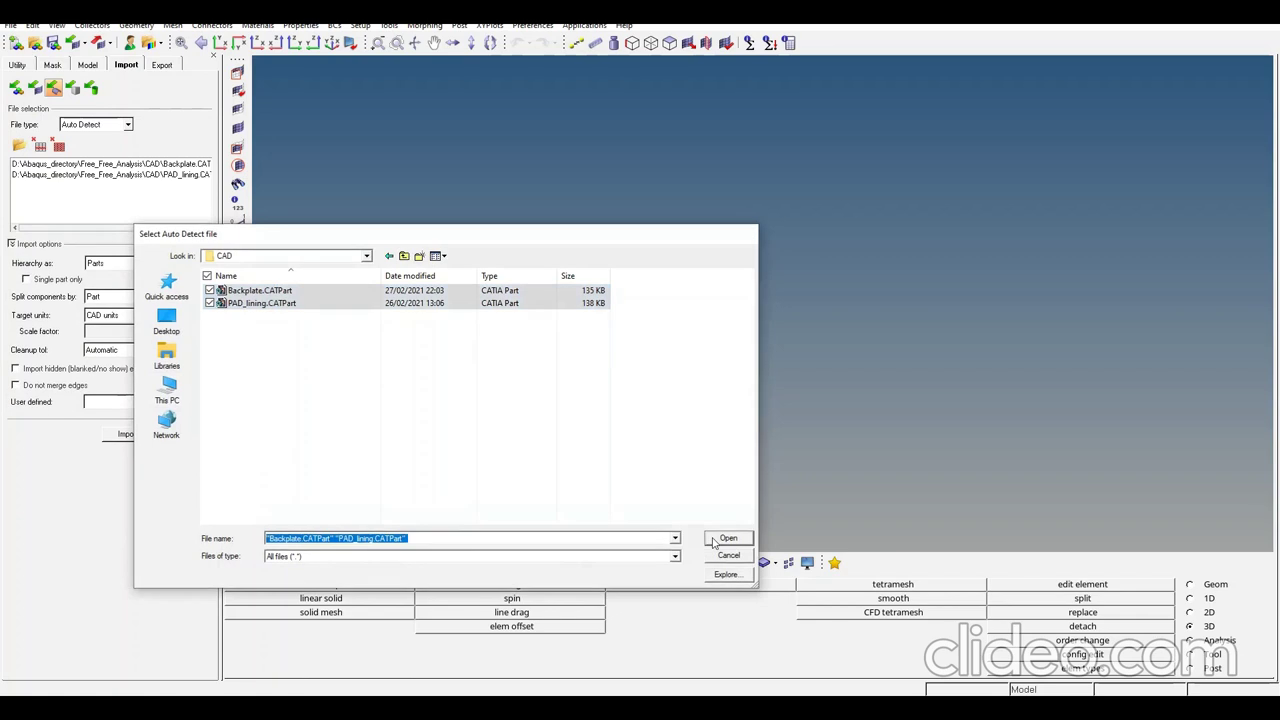
click(126, 437)
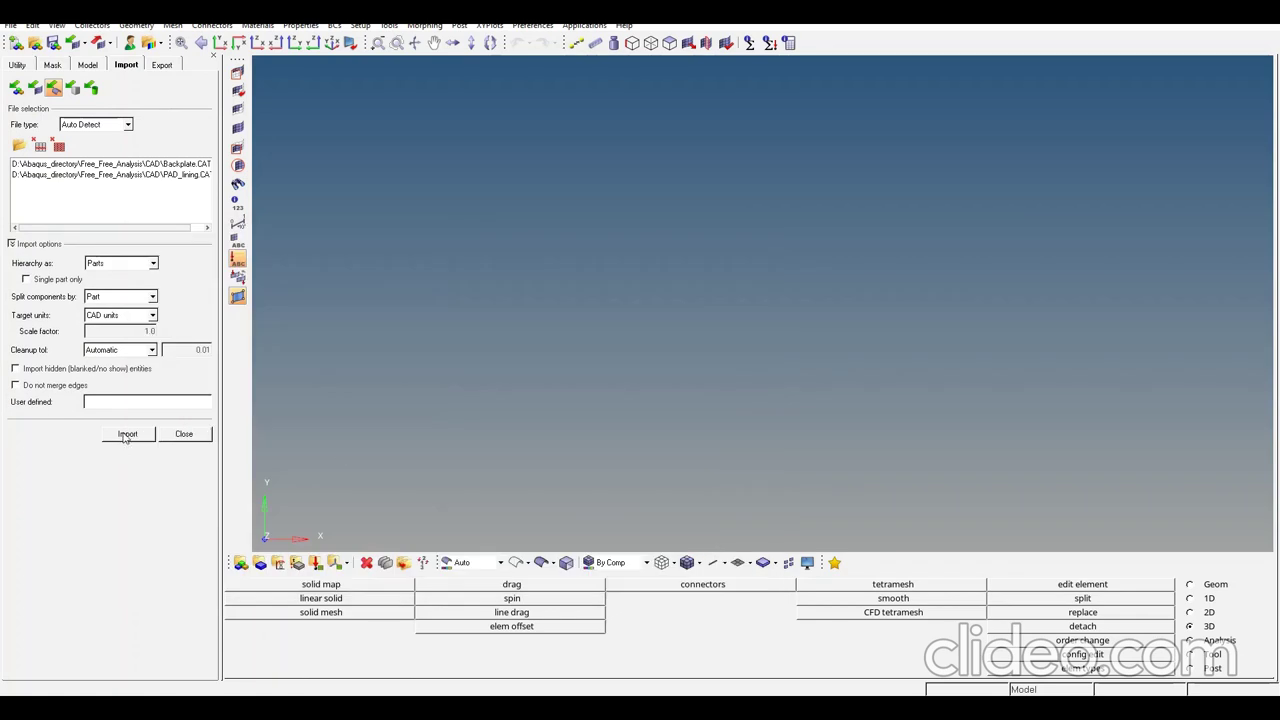
click(122, 440)
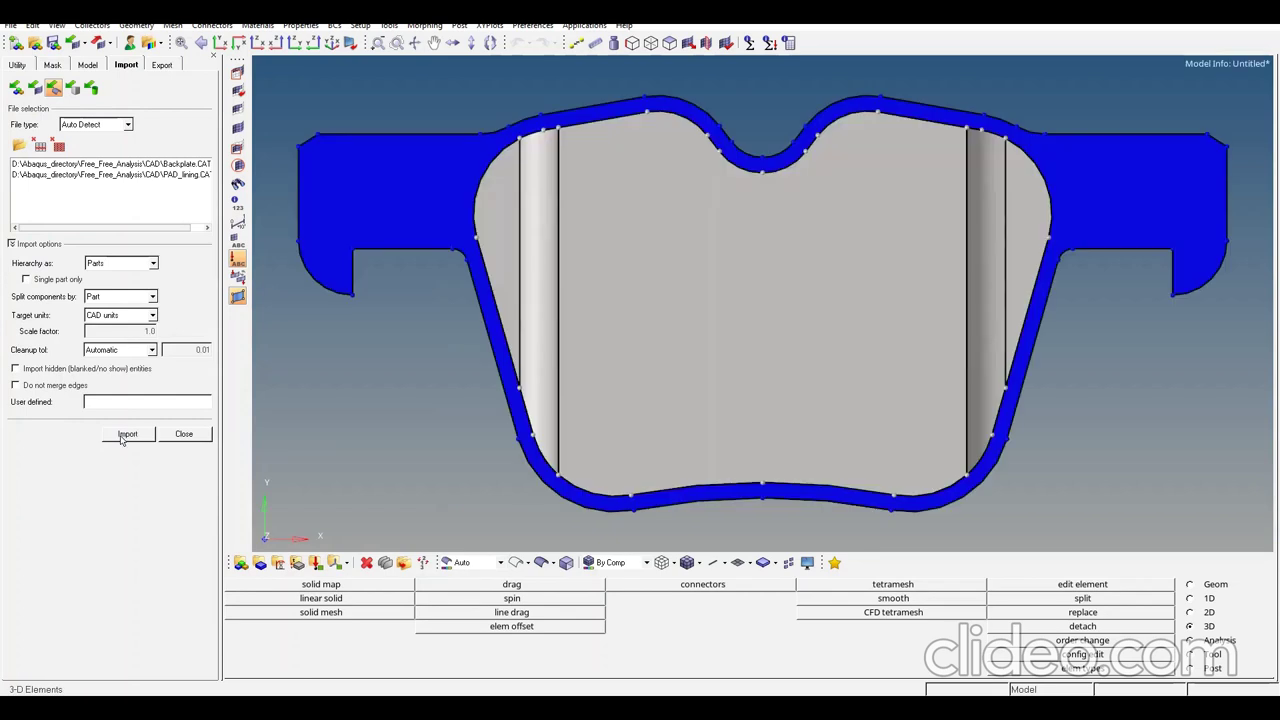
- Expand the model's components and hide the Lining geometry, leaving only the Backplate displayed
click(90, 66)
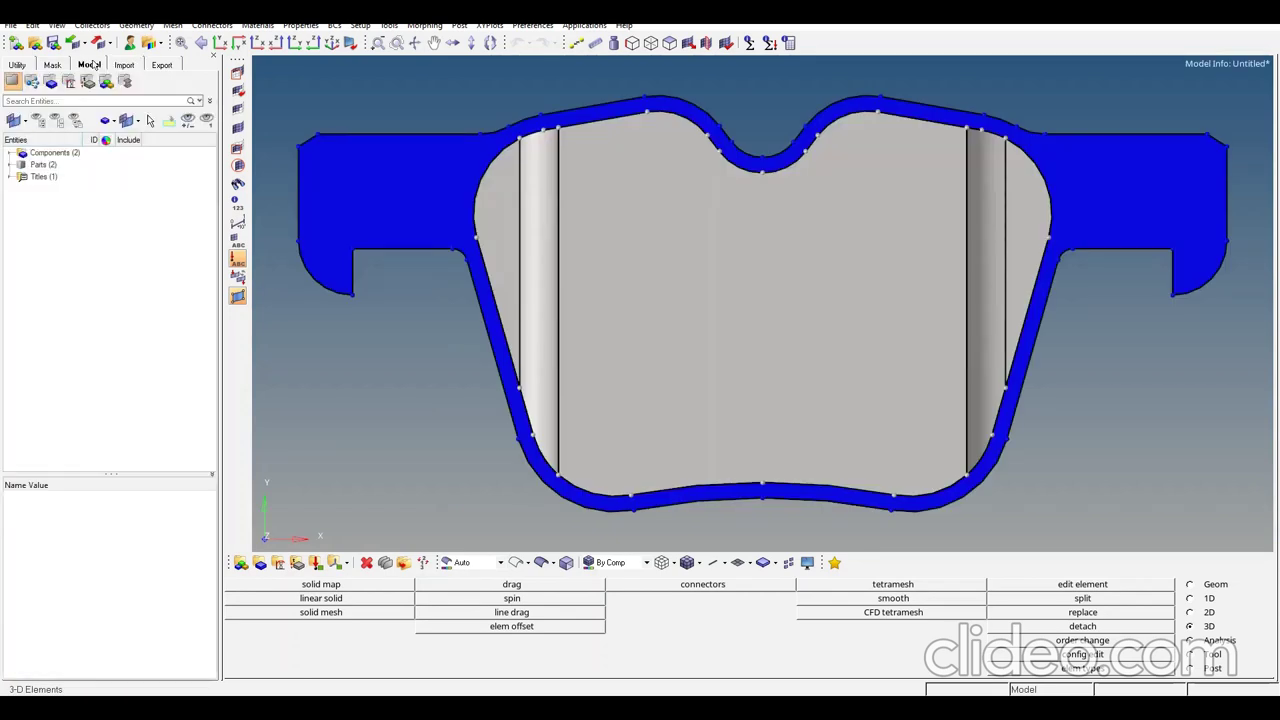
click(11, 153)
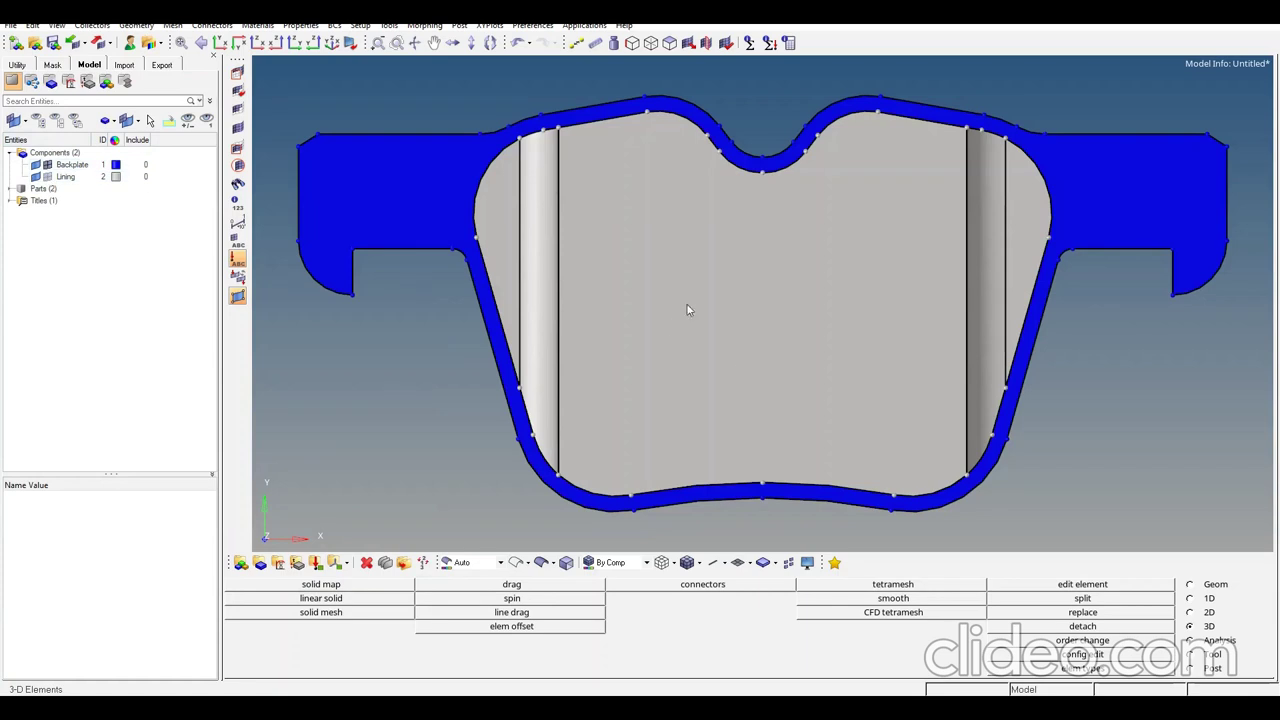
ctrl+drag(757, 428, 791, 351)
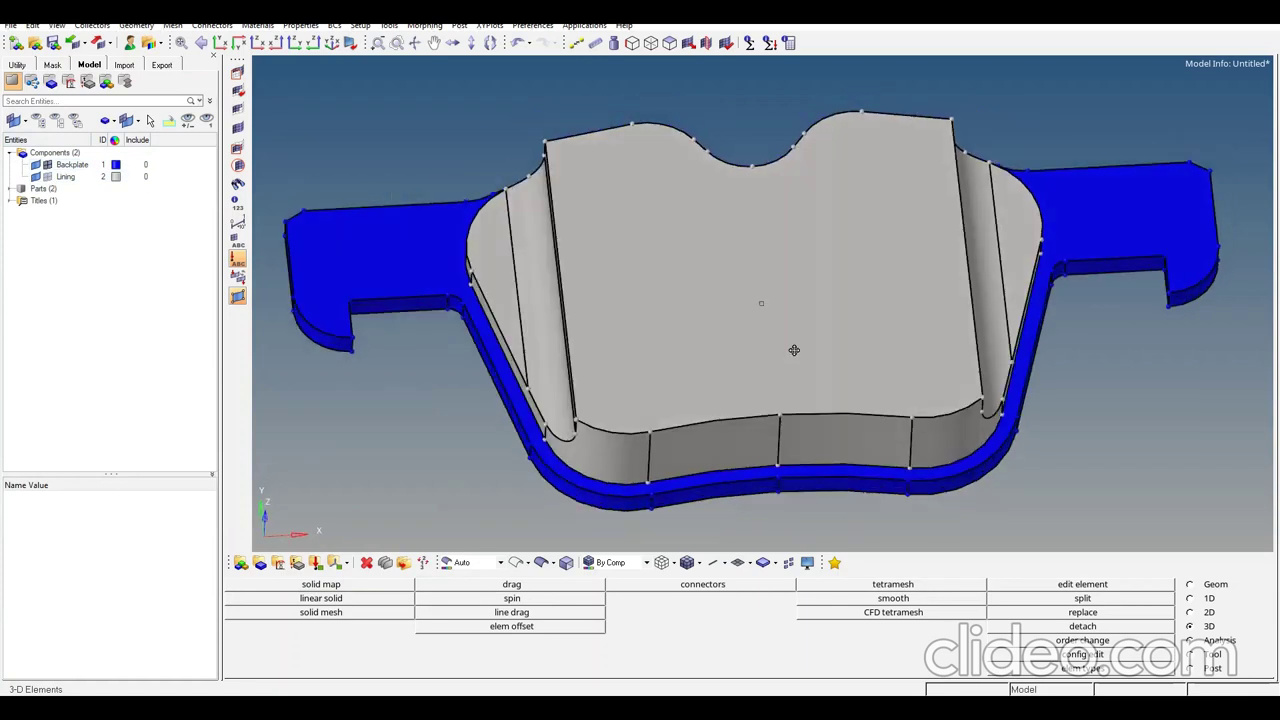
click(36, 177)
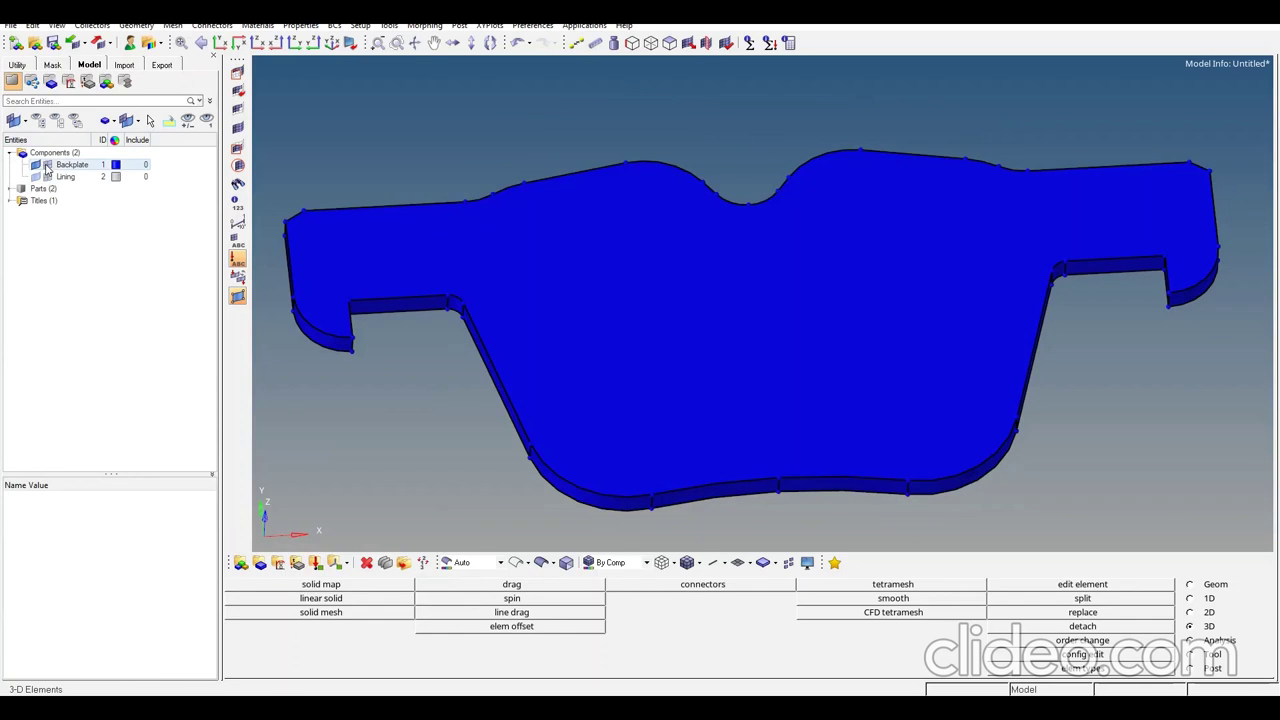
- Start the 2D automesh and select all displayed Backplate surfaces
click(1209, 613)
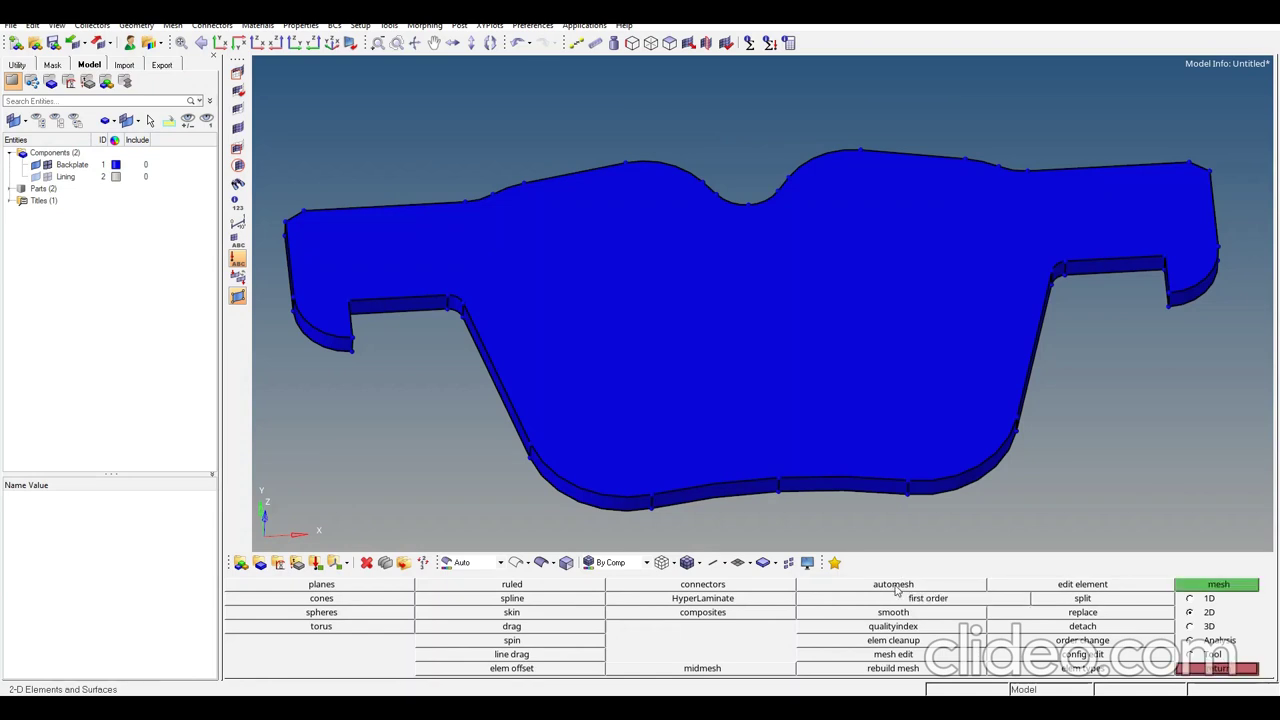
click(896, 587)
mouse_move(873, 428)
ctrl+mouse_down()
mouse_move(843, 463)
mouse_move(857, 431)
mouse_move(880, 449)
ctrl+mouse_up()
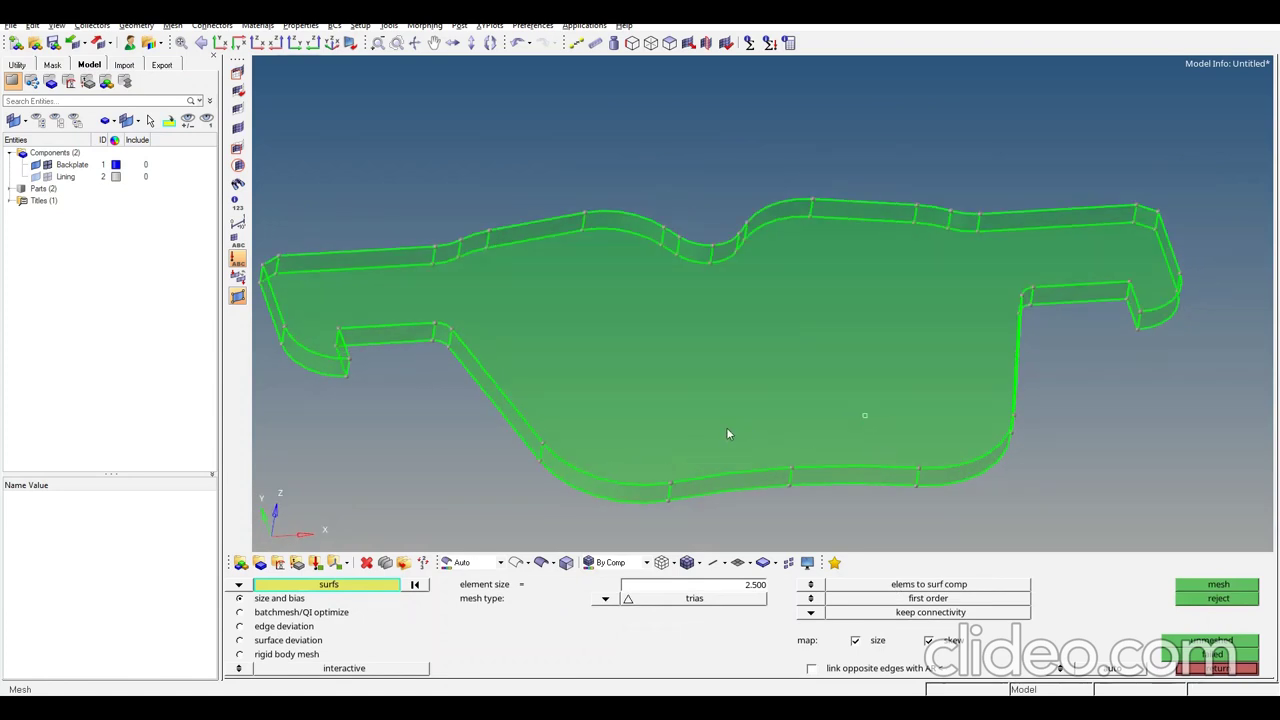
mouse_move(726, 427)
ctrl+mouse_down()
mouse_move(748, 402)
mouse_move(741, 421)
ctrl+mouse_up()
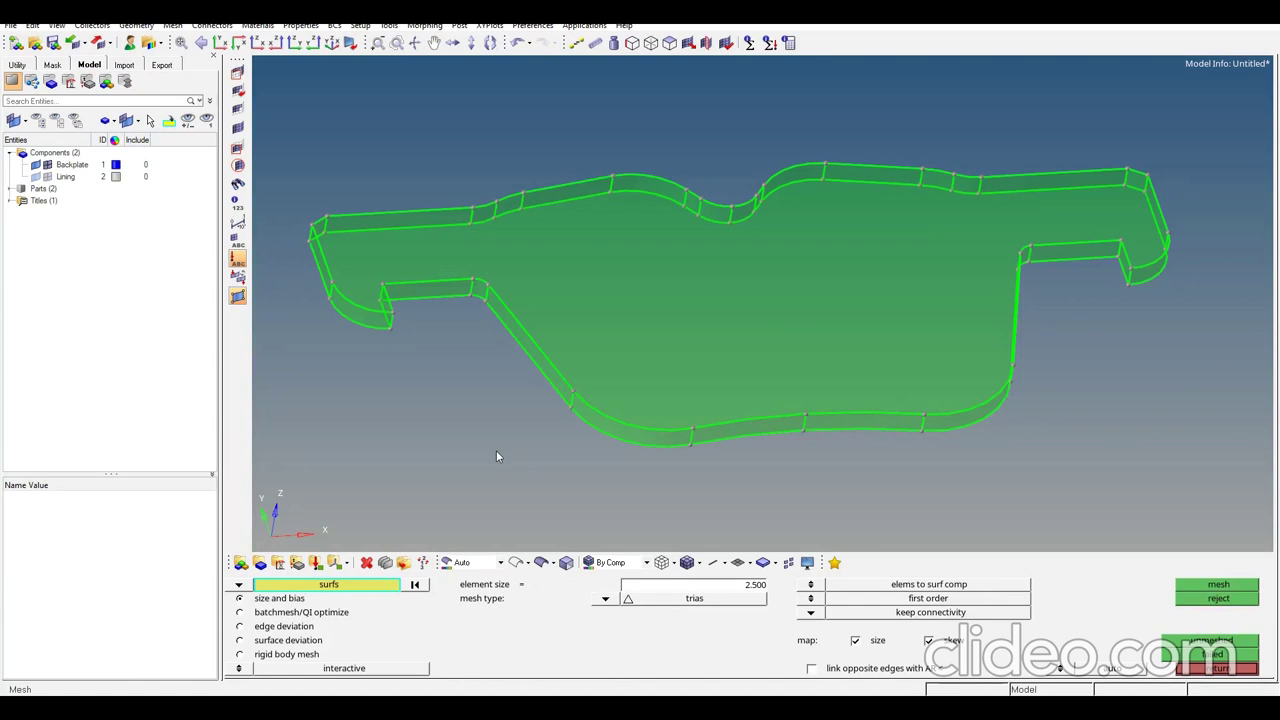
click(345, 586)
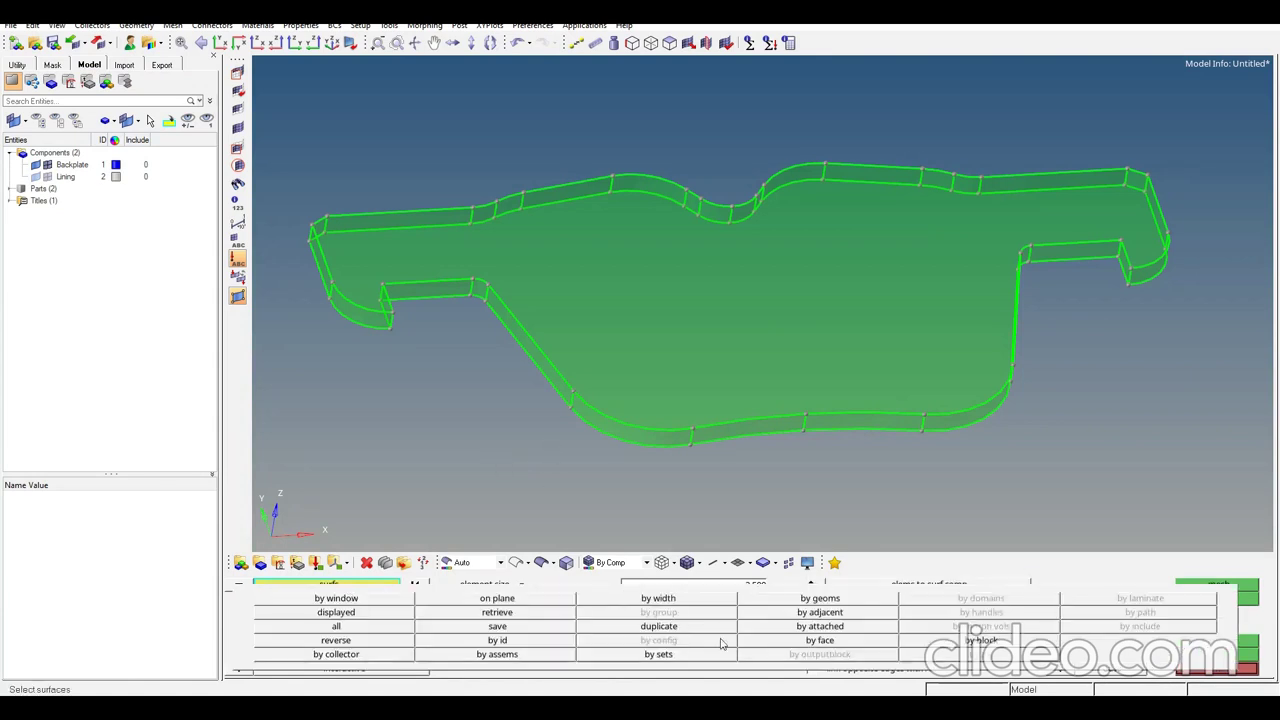
click(383, 617)
middle_click(385, 616)
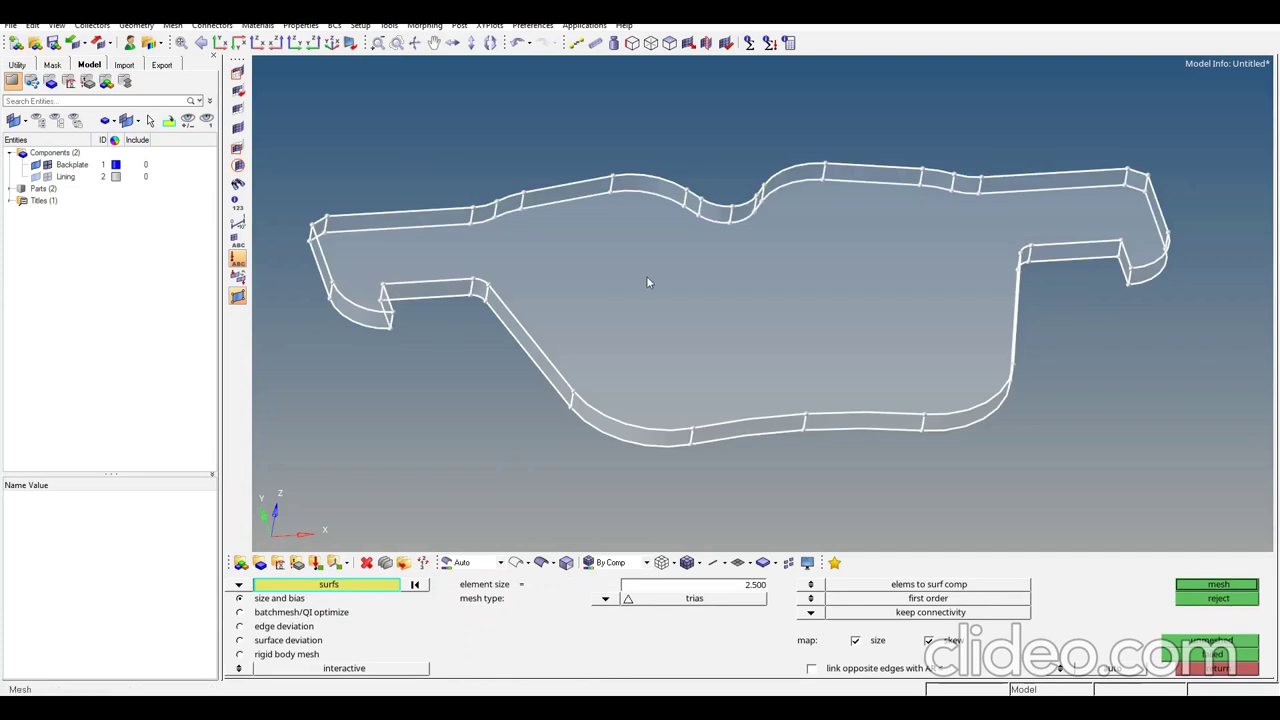
- Surface-mesh the selected Backplate surfaces with R-trias at an element size of 2, and accept the result
ctrl+drag(664, 351, 667, 336)
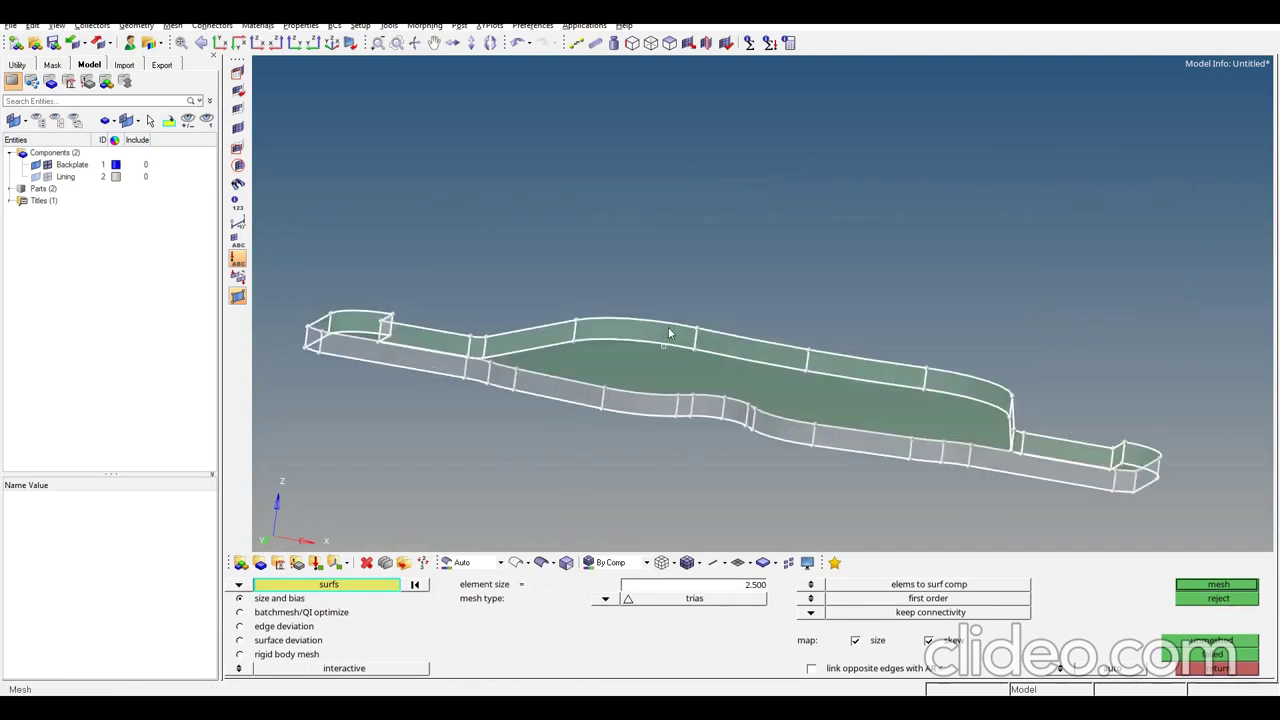
ctrl+drag(669, 381, 660, 342)
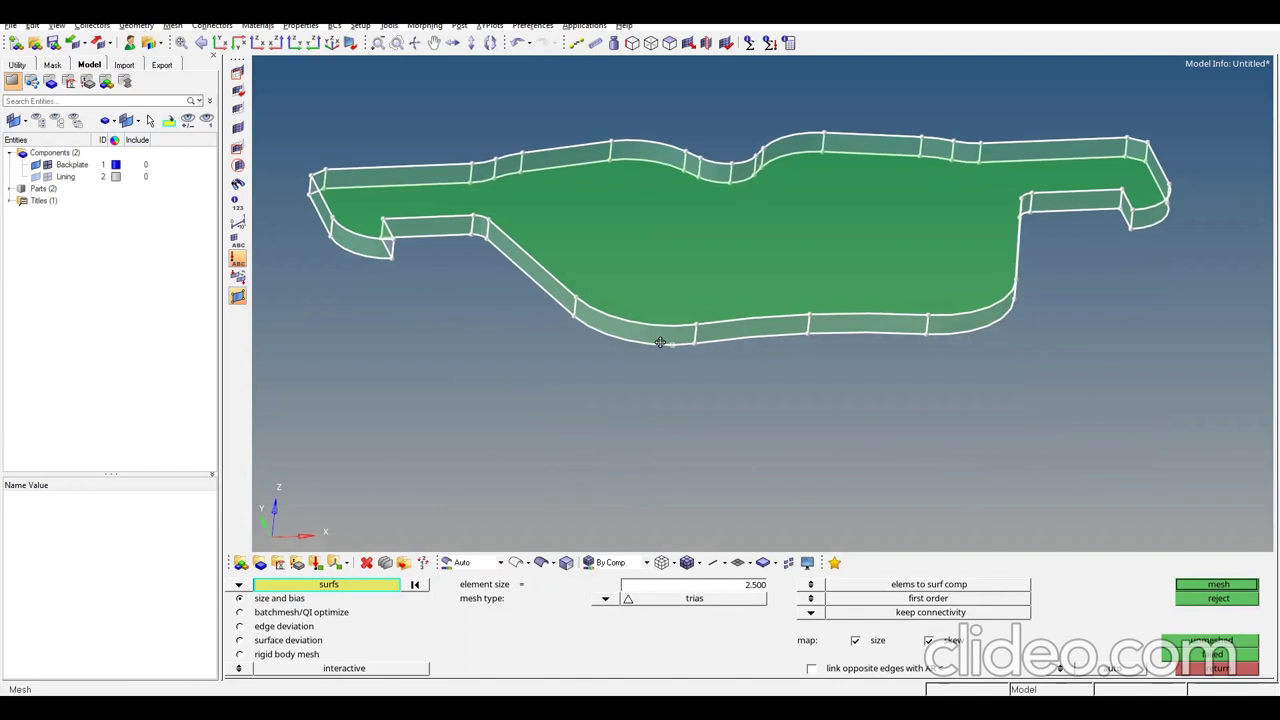
double_click(738, 588)
text(2)
key(Return)
click(636, 600)
click(562, 643)
click(1216, 586)
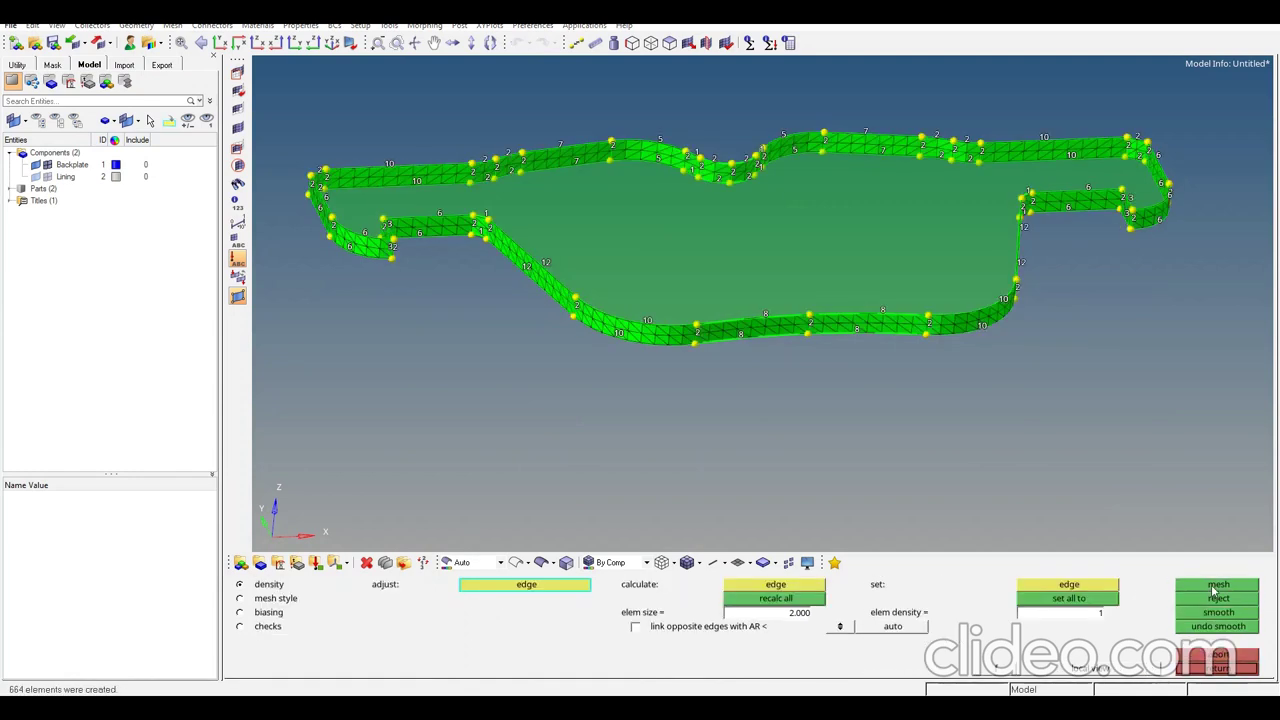
middle_click(936, 426)
- Mesh the remaining large Backplate faces with the trias mesh type and display the elements shaded with mesh lines
ctrl+drag(666, 296, 654, 246)
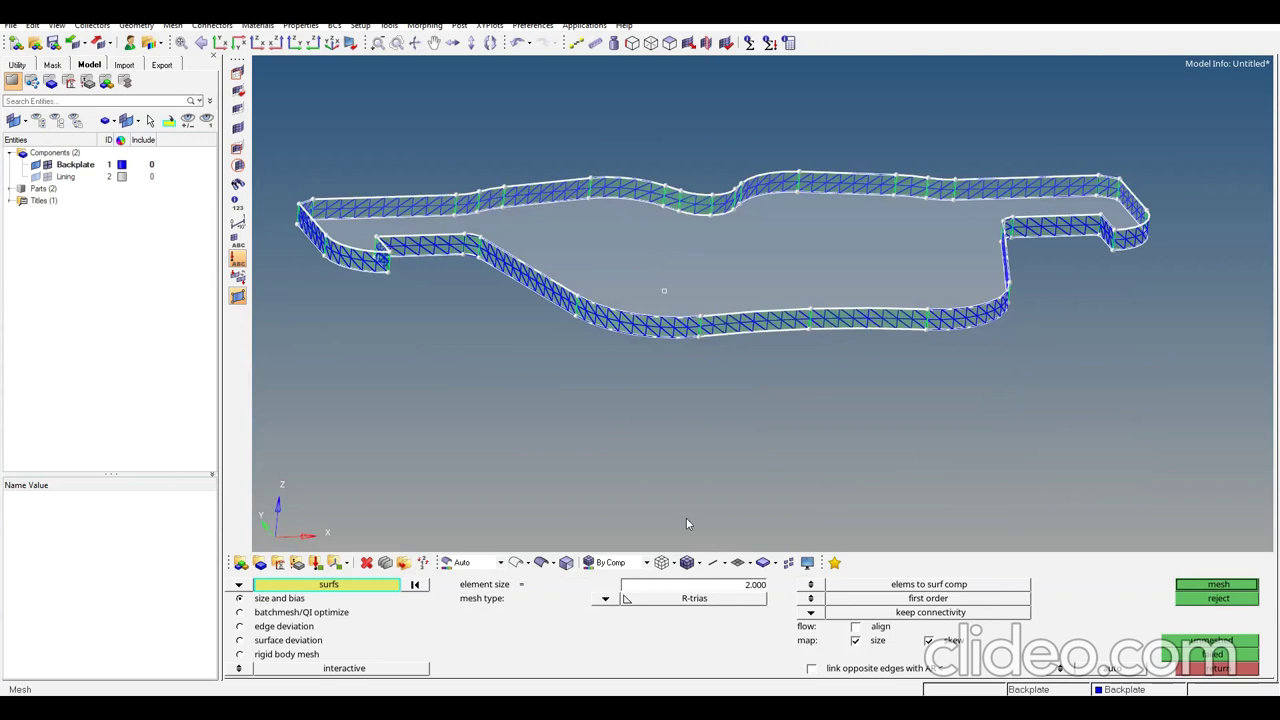
click(605, 599)
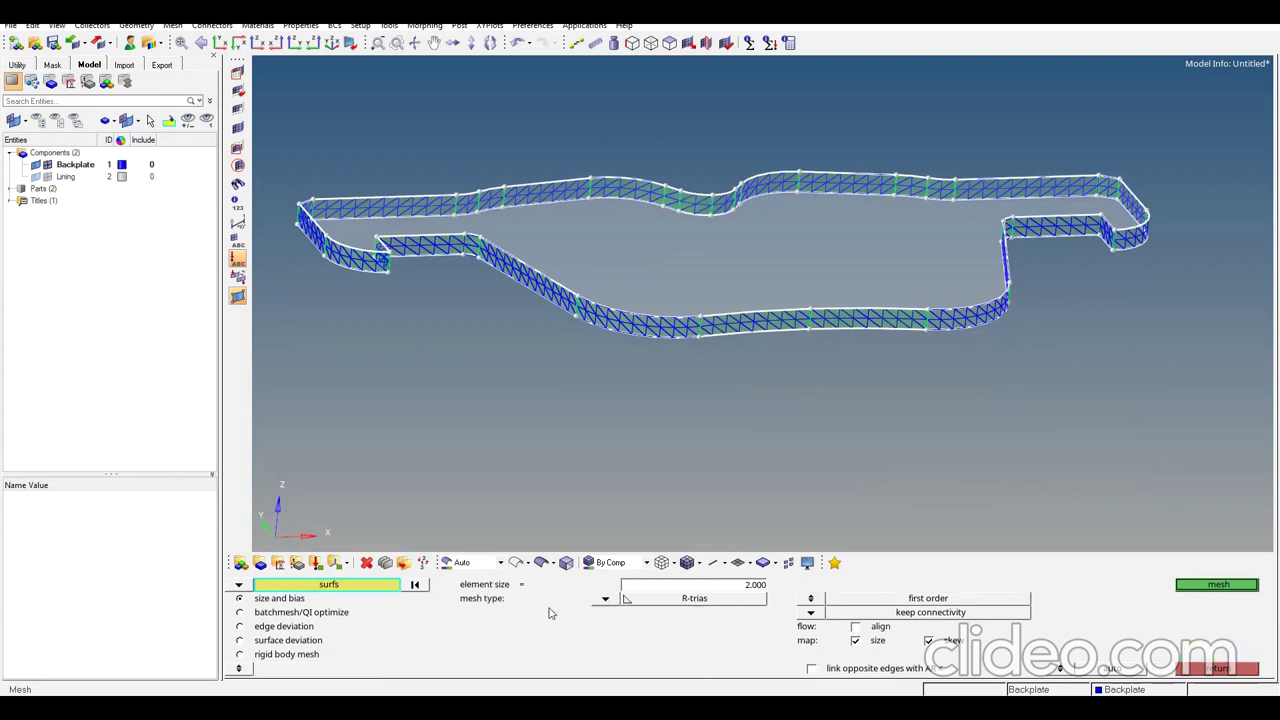
click(1192, 585)
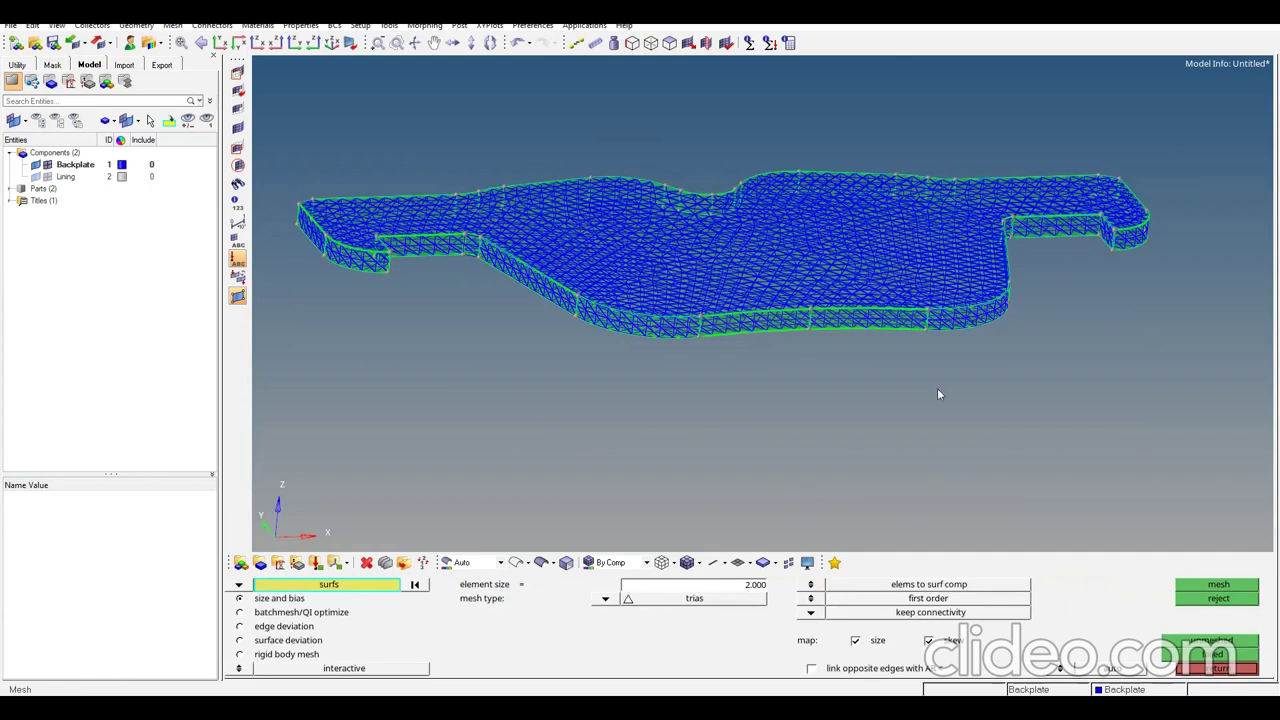
mouse_move(740, 172)
ctrl+mouse_down()
mouse_move(760, 200)
mouse_move(658, 172)
ctrl+mouse_up()
click(686, 562)
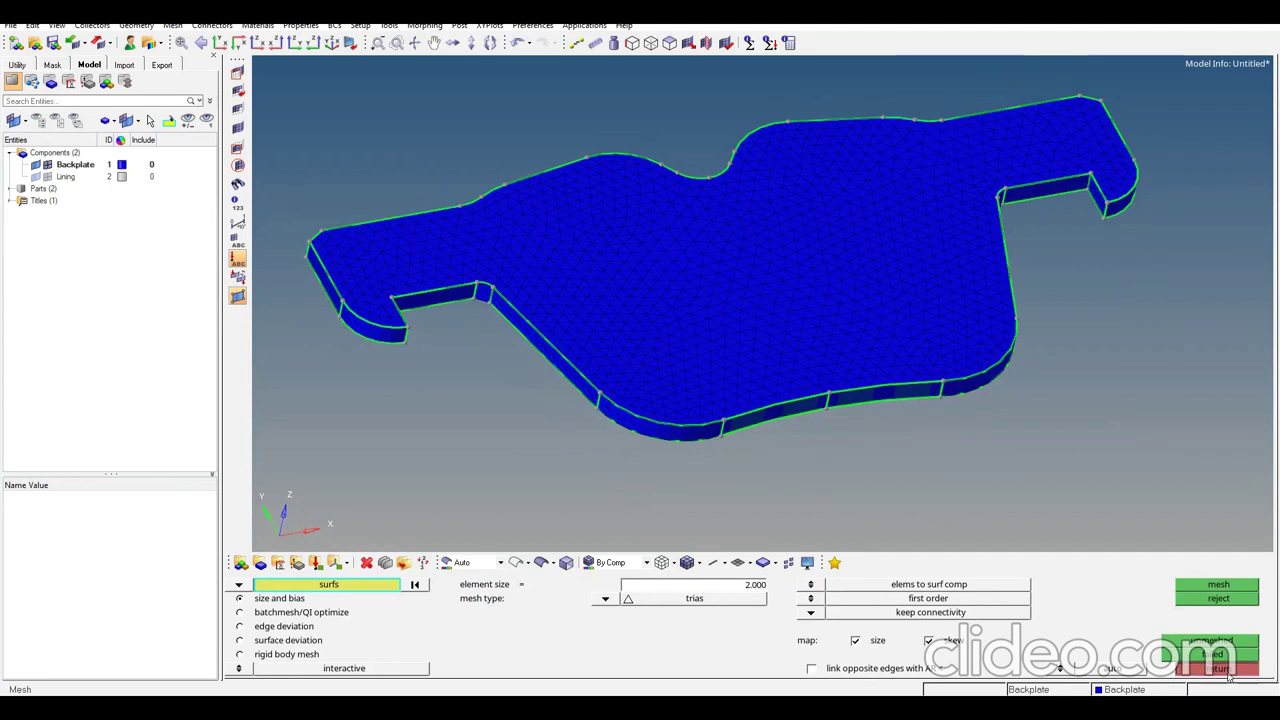
- Leave the 2D automesh and tetramesh the Backplate component from its surface mesh, with the create per-volume comps option
click(1228, 670)
mouse_move(669, 271)
ctrl+mouse_down()
mouse_move(769, 369)
mouse_move(777, 300)
mouse_move(797, 339)
ctrl+mouse_up()
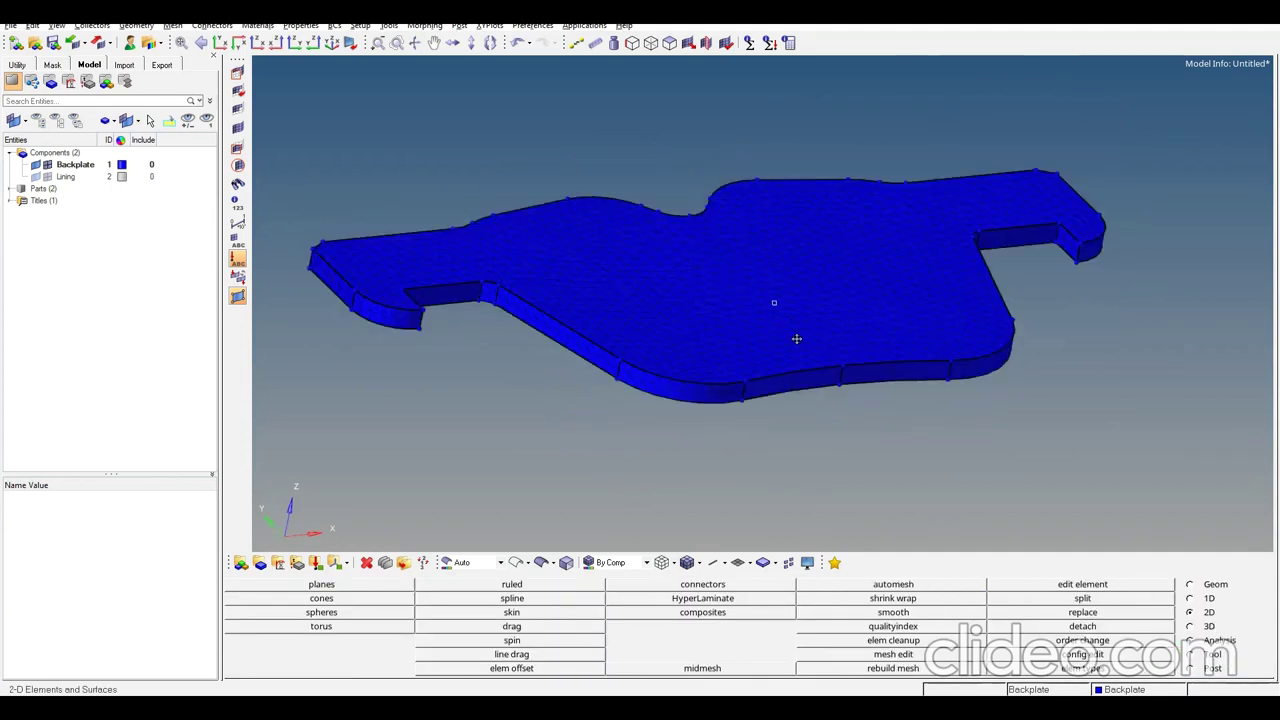
click(1208, 627)
click(921, 586)
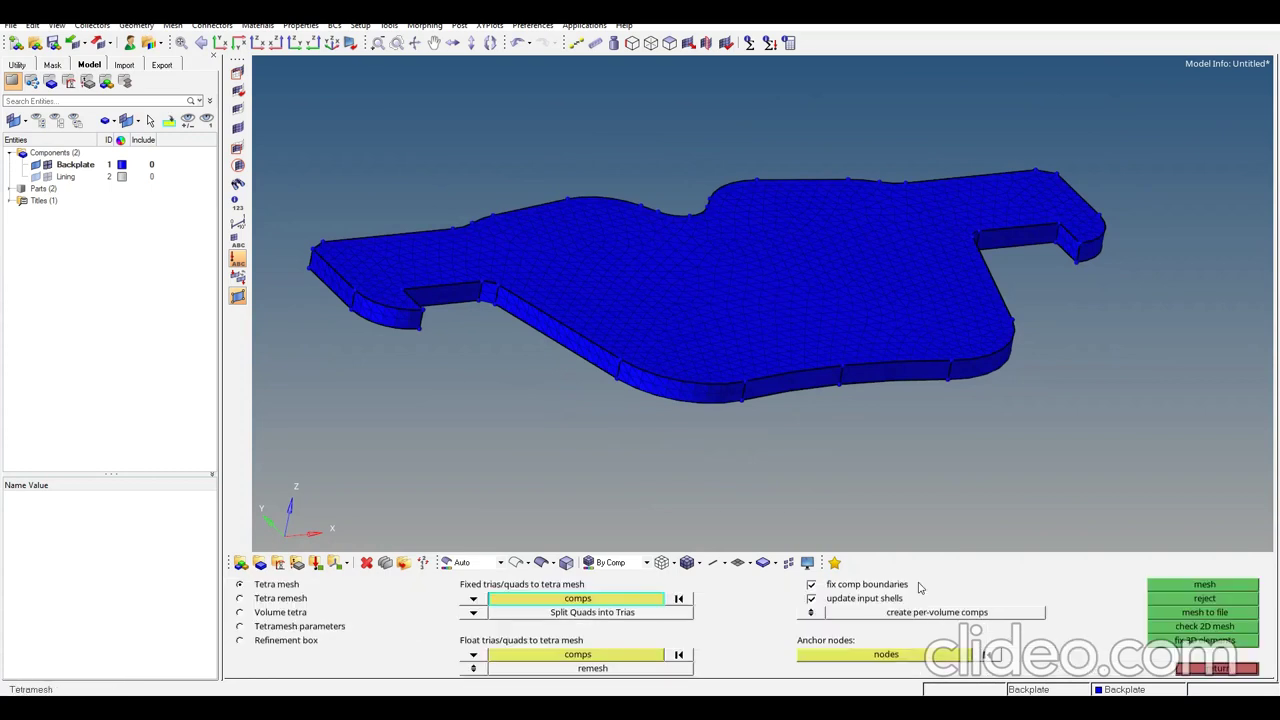
click(740, 301)
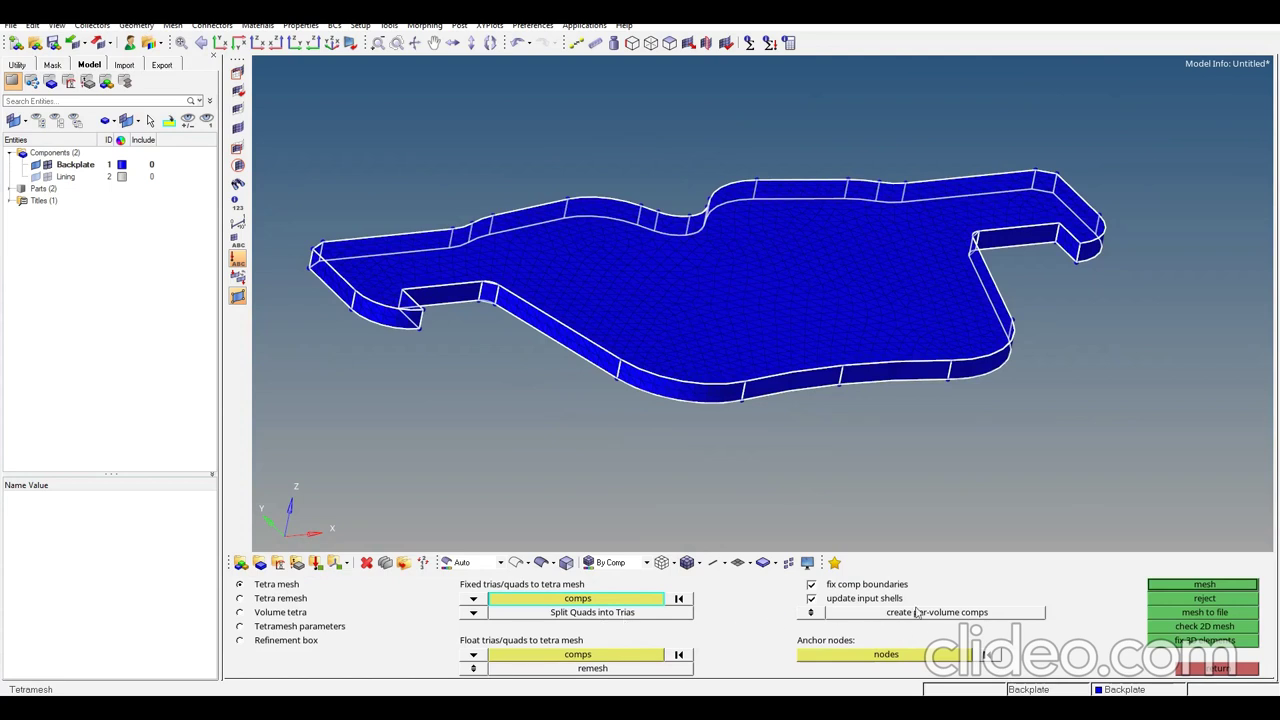
click(1192, 586)
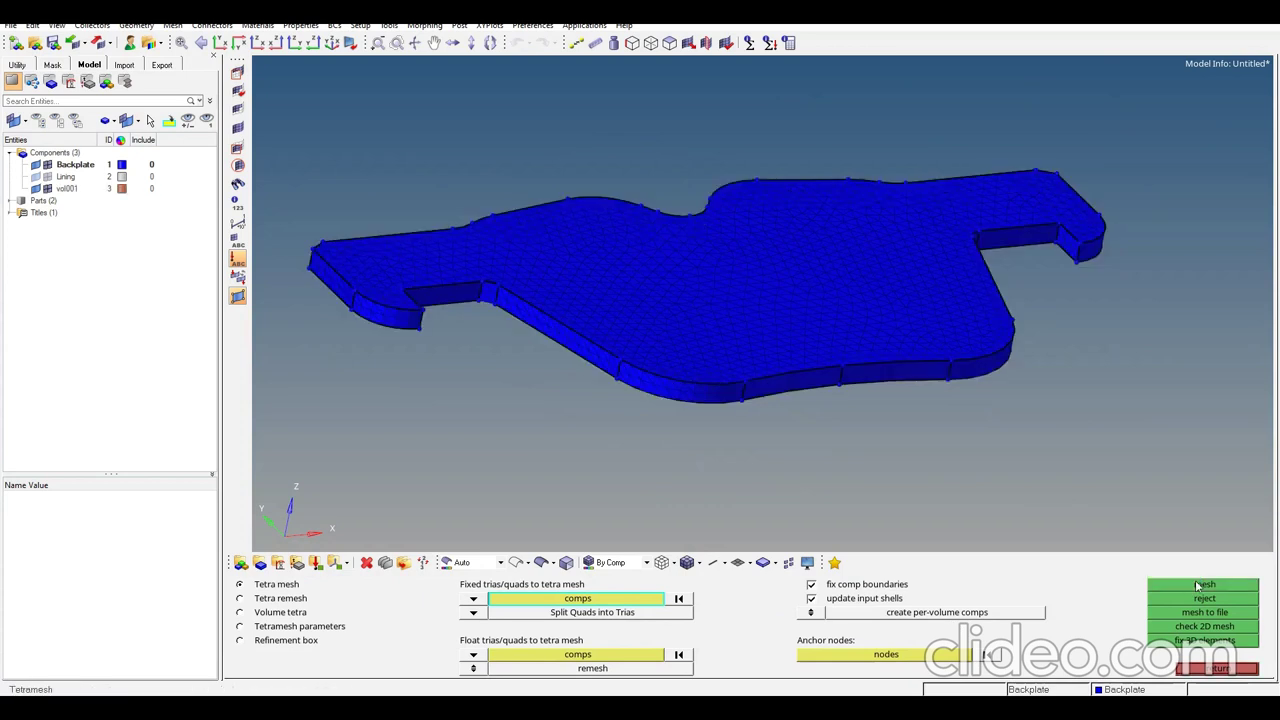
- Isolate the new vol001 tetra component and rename it BP
click(68, 189)
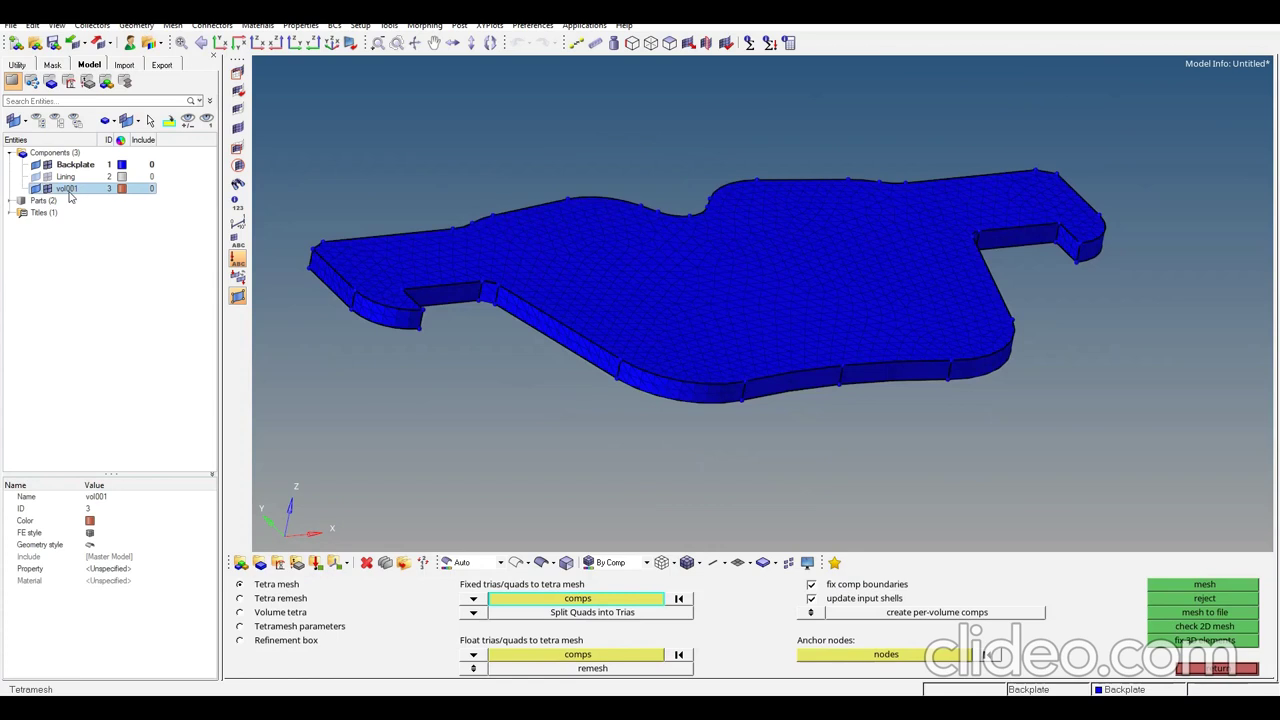
right_click(72, 190)
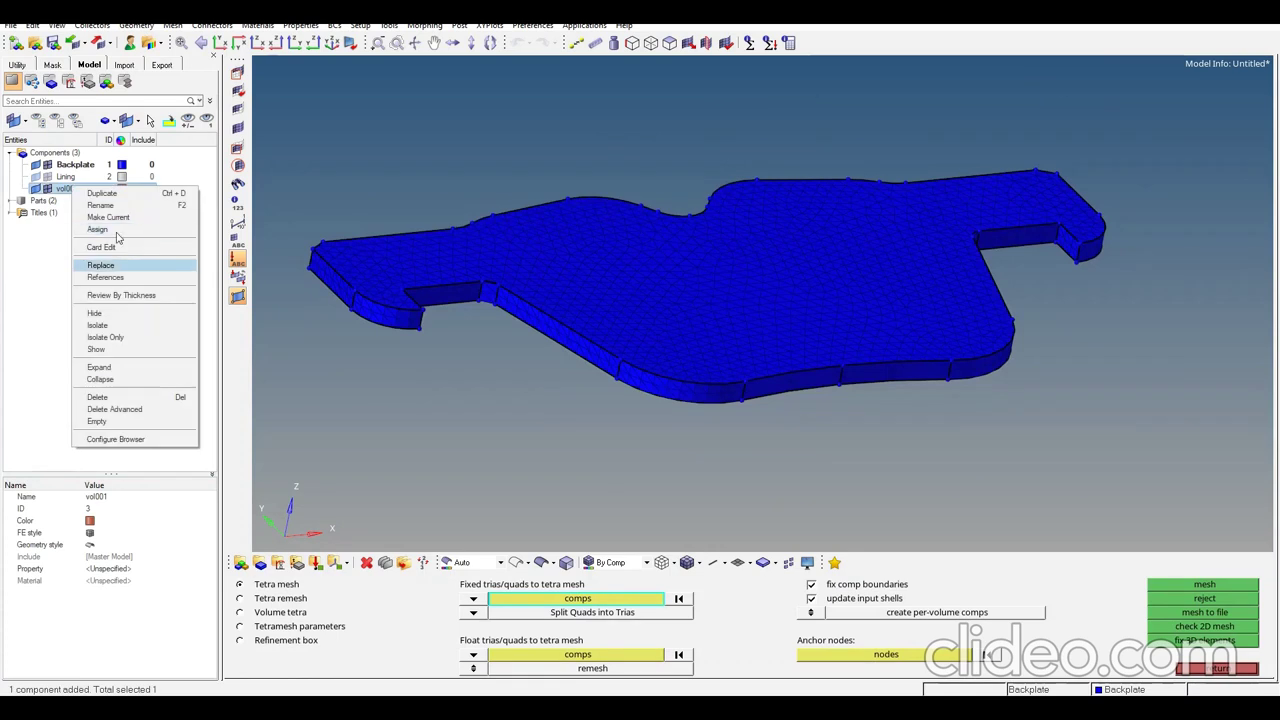
click(105, 337)
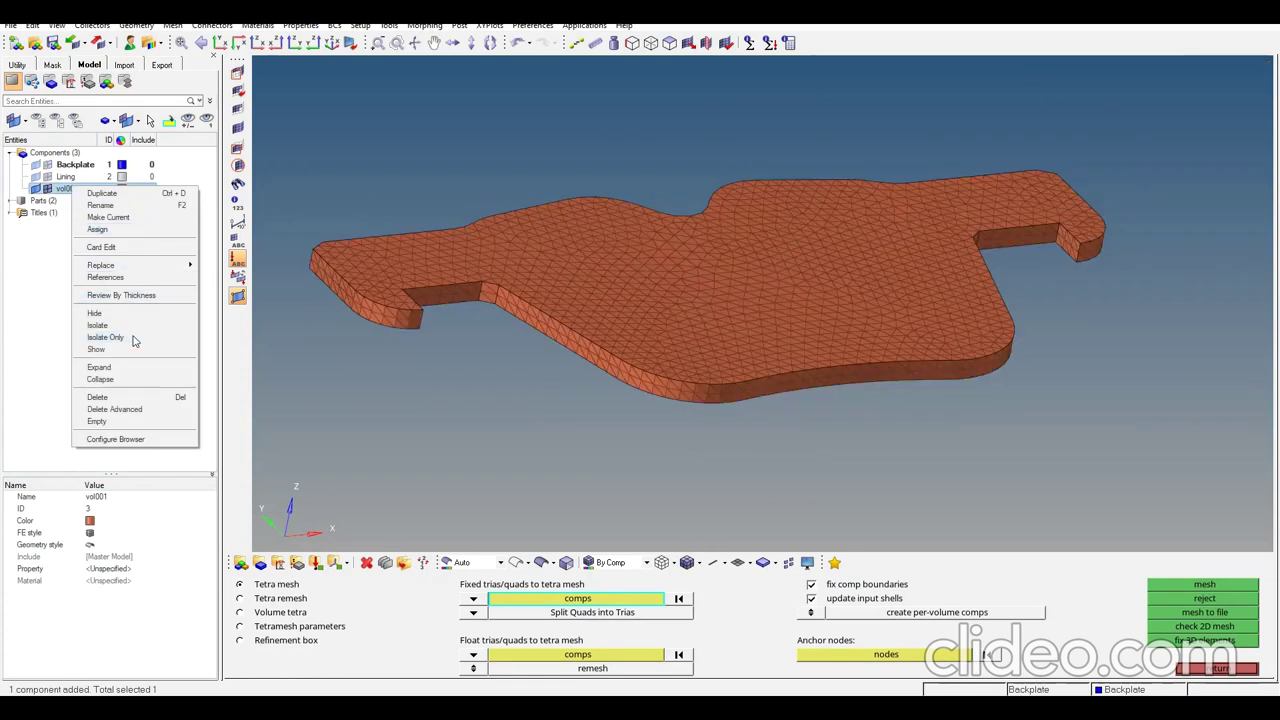
right_click(68, 189)
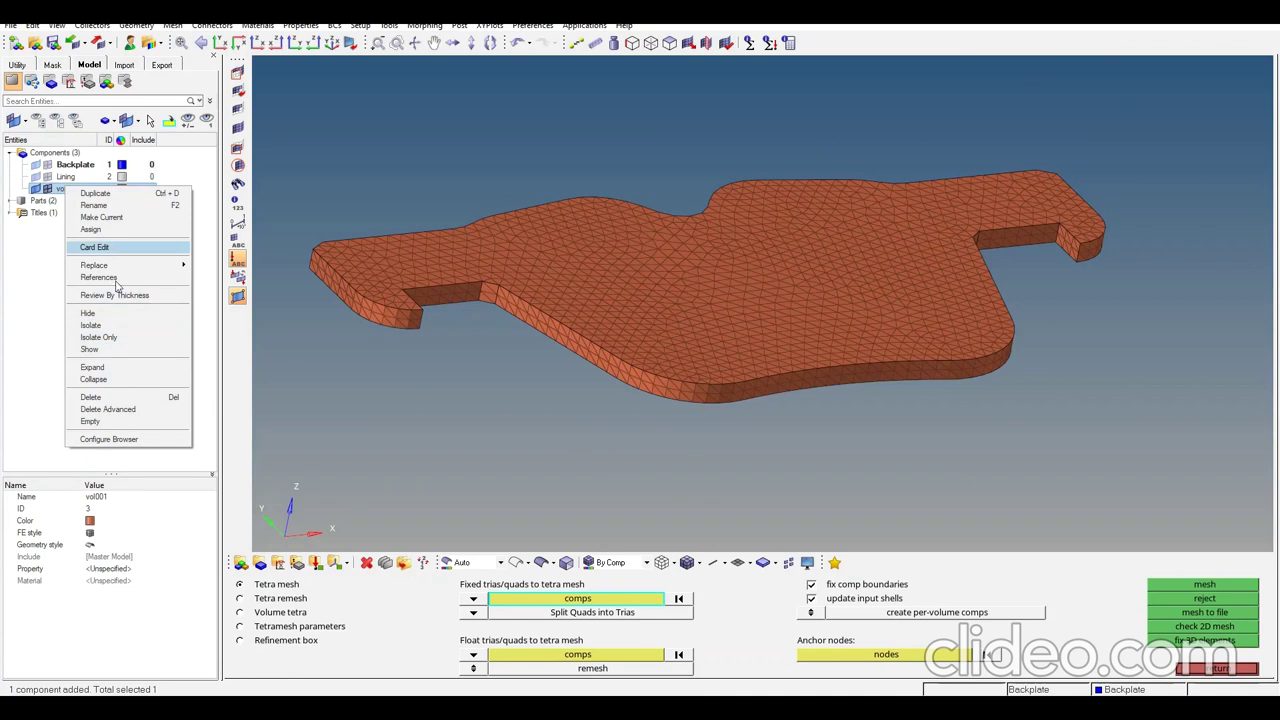
click(108, 205)
text(BP)
key(Return)
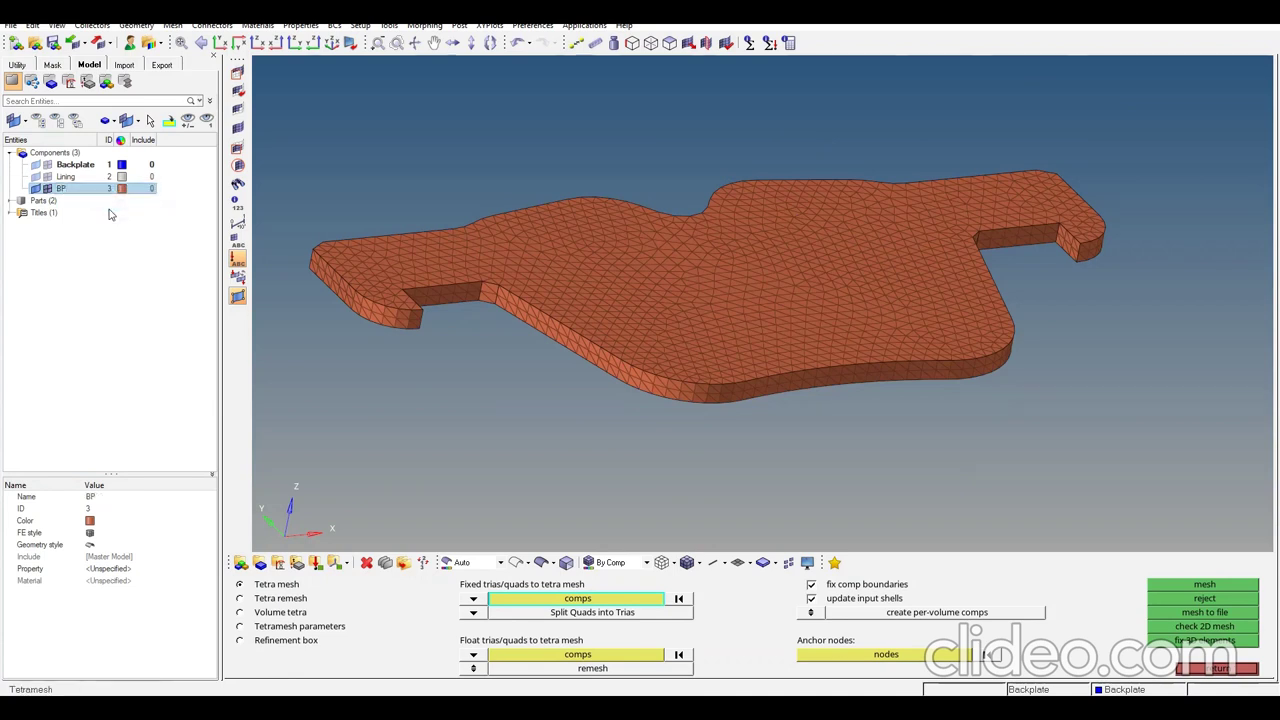
- Isolate the Lining component so that only its geometry is displayed
right_click(64, 178)
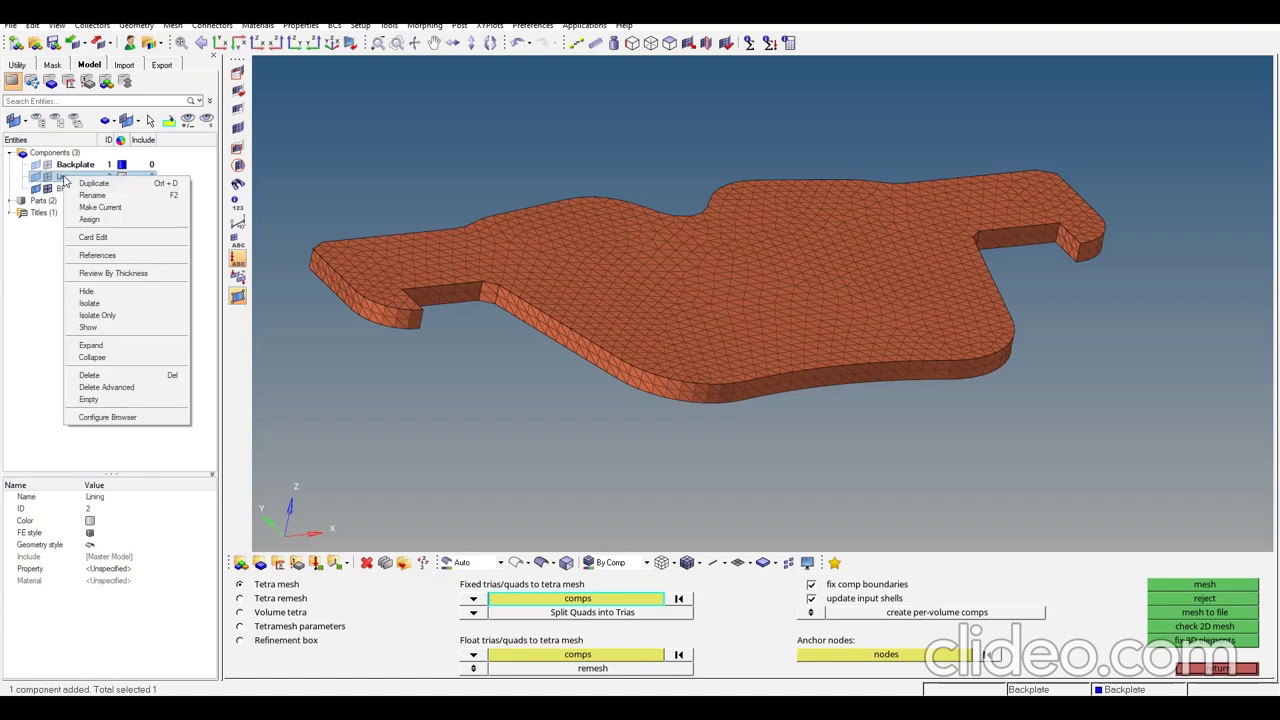
click(117, 317)
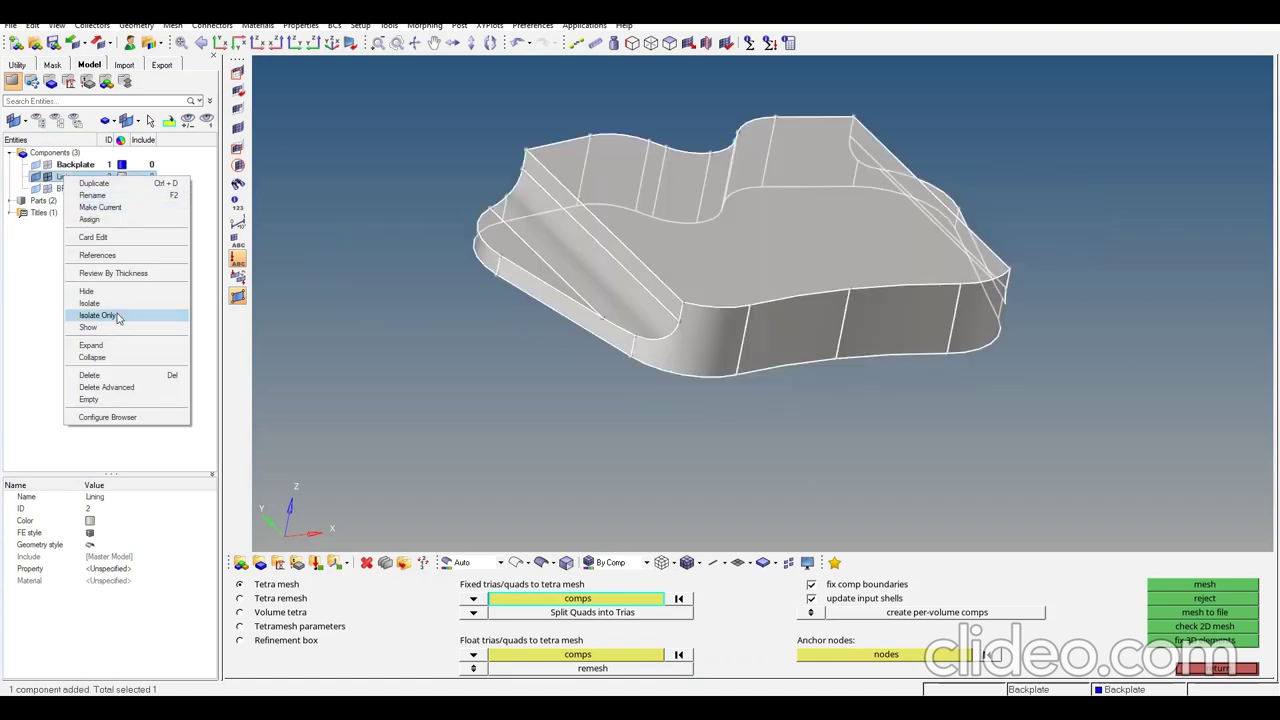
click(117, 317)
ctrl+drag(716, 264, 715, 261)
- Automesh the stepped and sloped surfaces at both ends of the Lining with R-trias at element size 2, and accept the mesh
click(1216, 668)
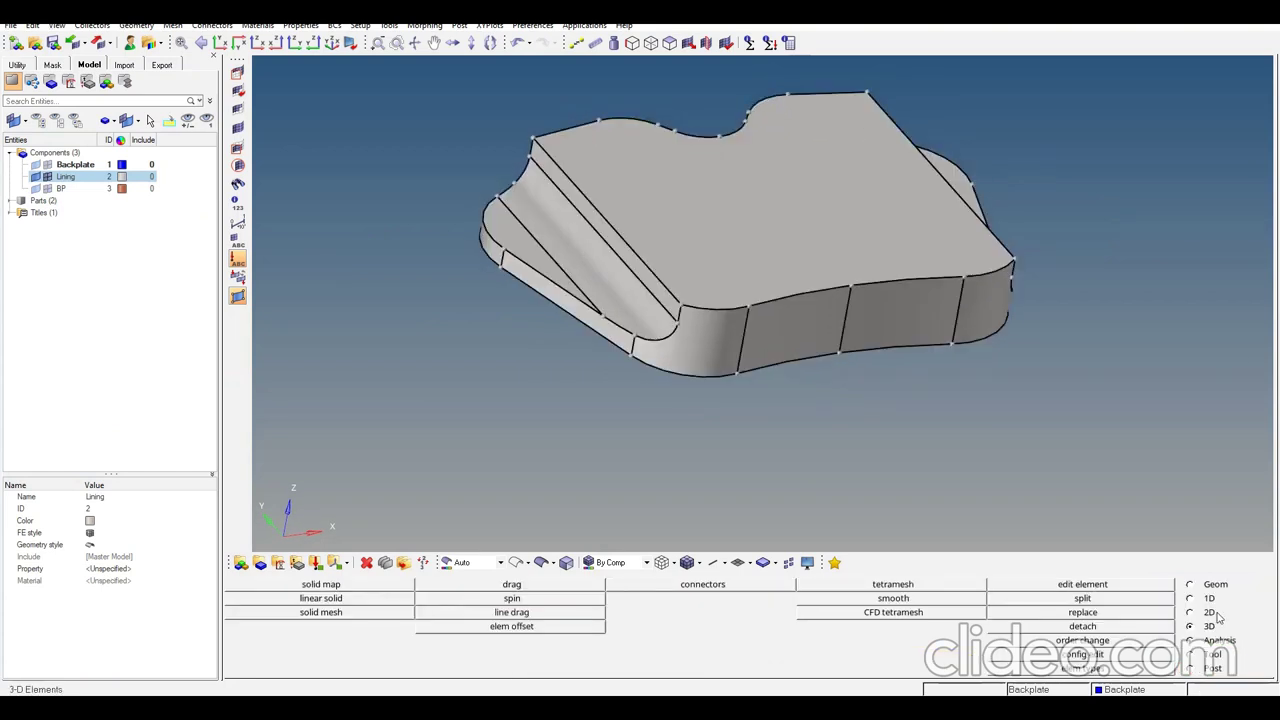
click(1212, 613)
click(896, 586)
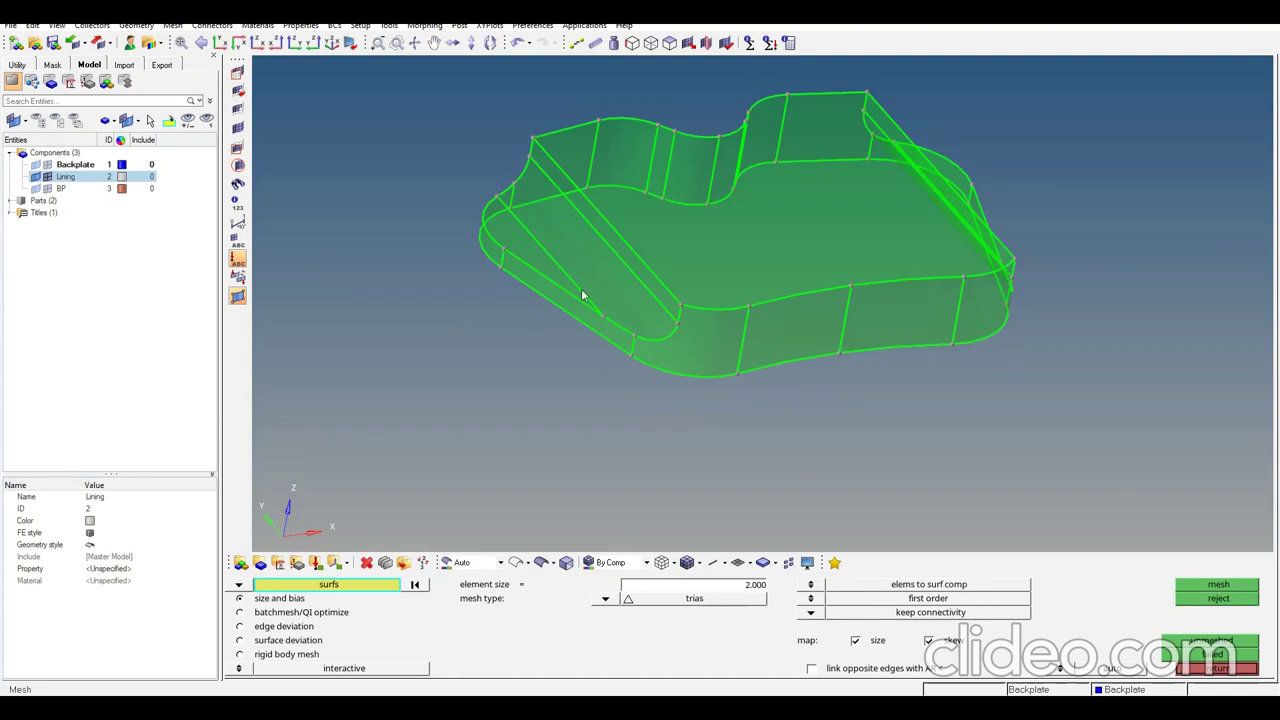
mouse_move(539, 266)
right_down()
mouse_move(595, 218)
mouse_move(617, 262)
right_up()
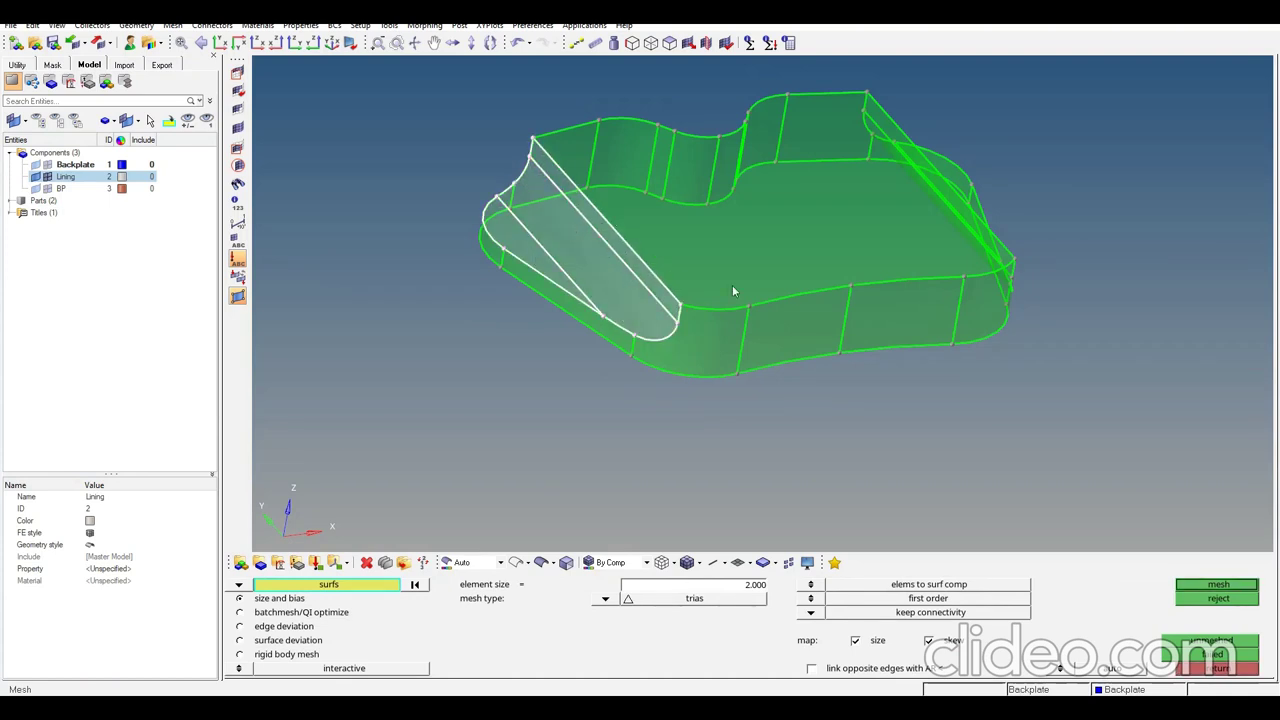
mouse_move(746, 298)
ctrl+mouse_down()
mouse_move(877, 317)
mouse_move(757, 303)
mouse_move(1118, 280)
ctrl+mouse_up()
mouse_move(1062, 264)
right_down()
mouse_move(1071, 277)
mouse_move(1150, 250)
mouse_move(1130, 285)
right_up()
ctrl+drag(859, 286, 825, 306)
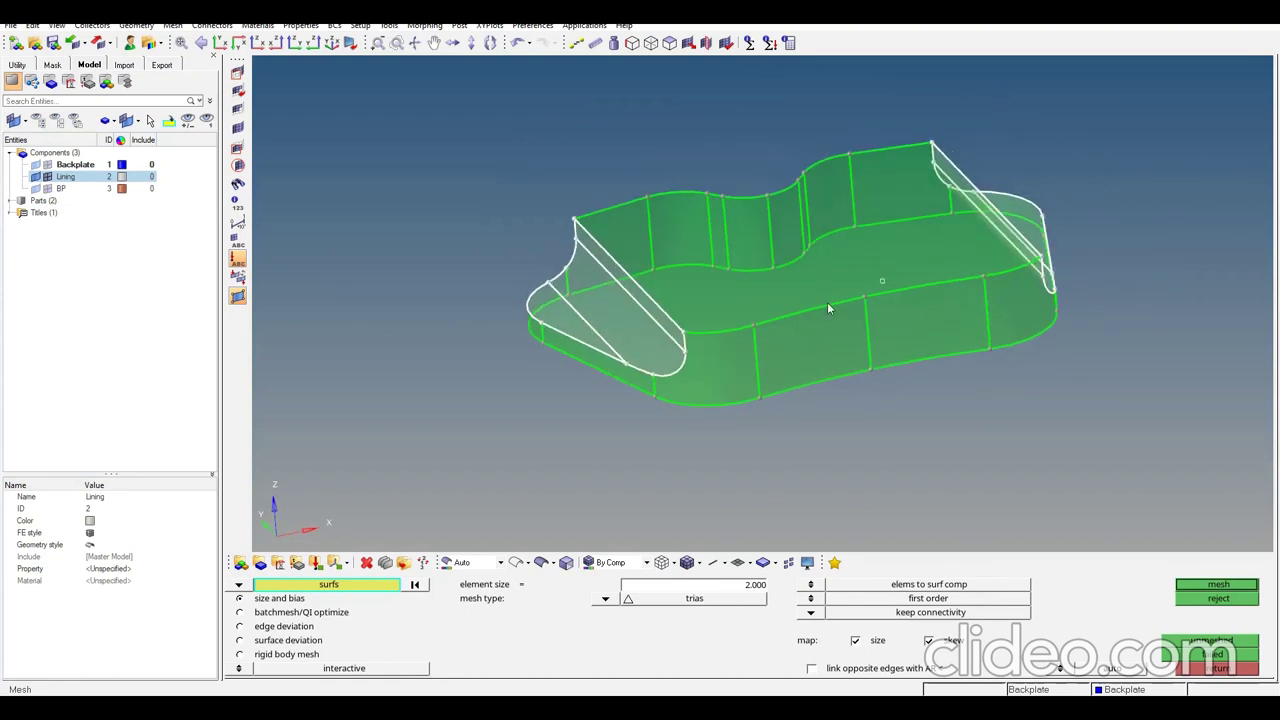
click(606, 600)
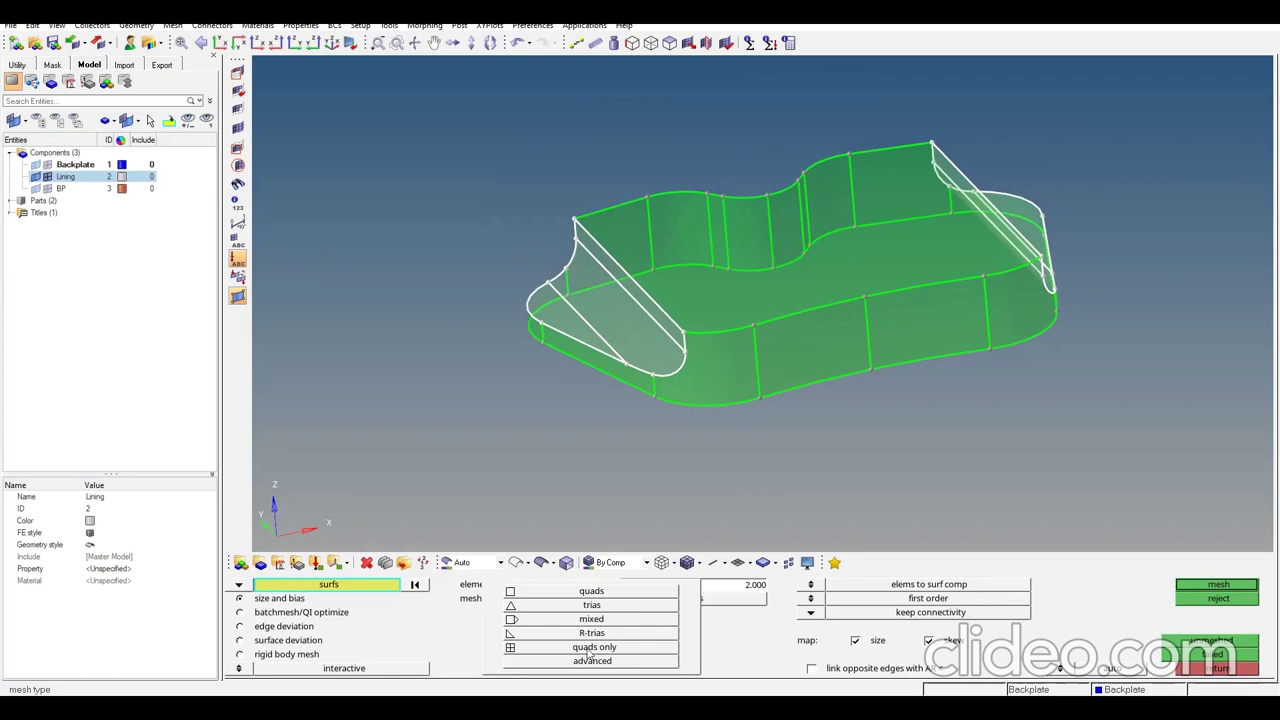
click(543, 643)
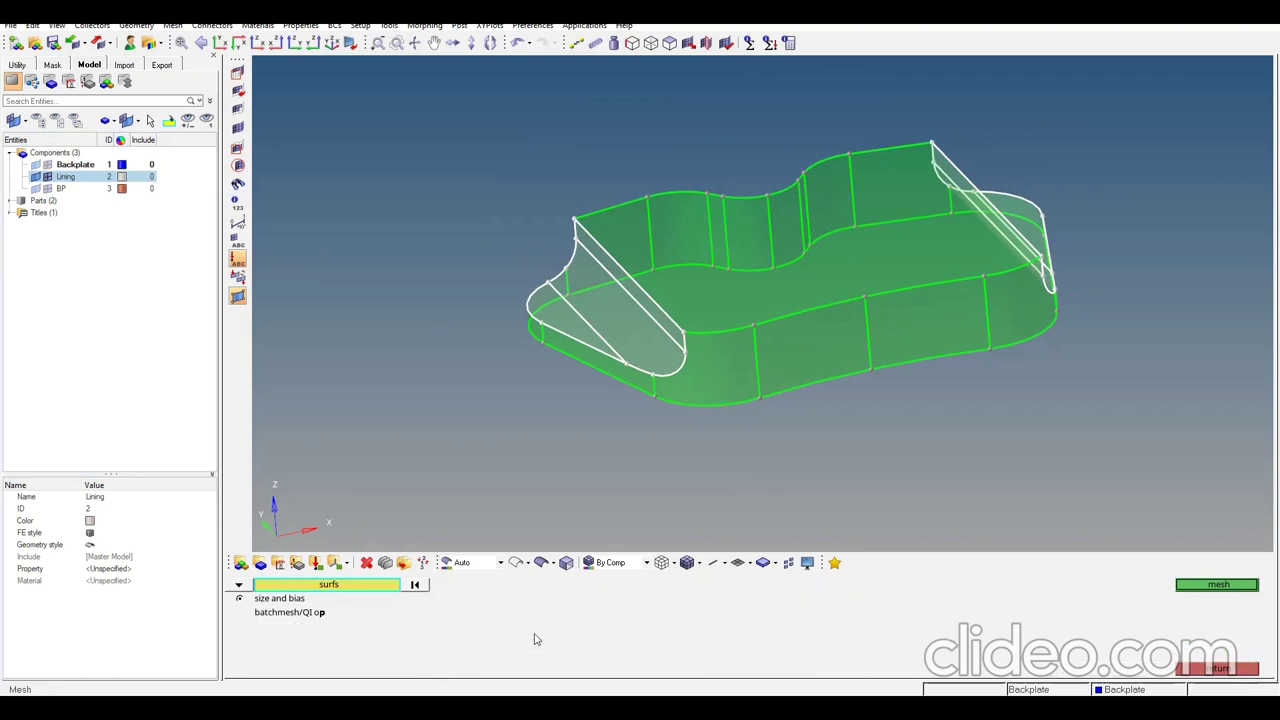
click(1200, 585)
ctrl+drag(680, 330, 669, 316)
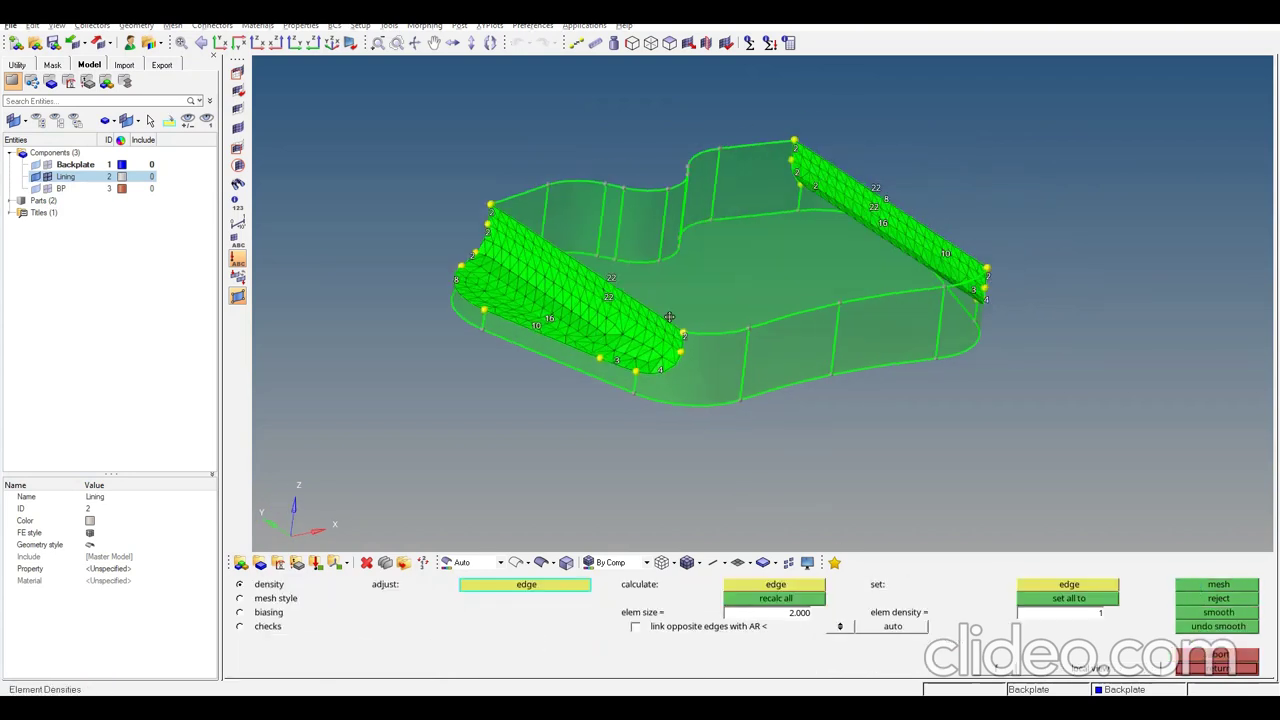
middle_click(816, 390)
- Select the Lining's perimeter side walls by face, surface-mesh them with R-trias at element size 2, and accept the mesh
ctrl+drag(800, 387, 784, 392)
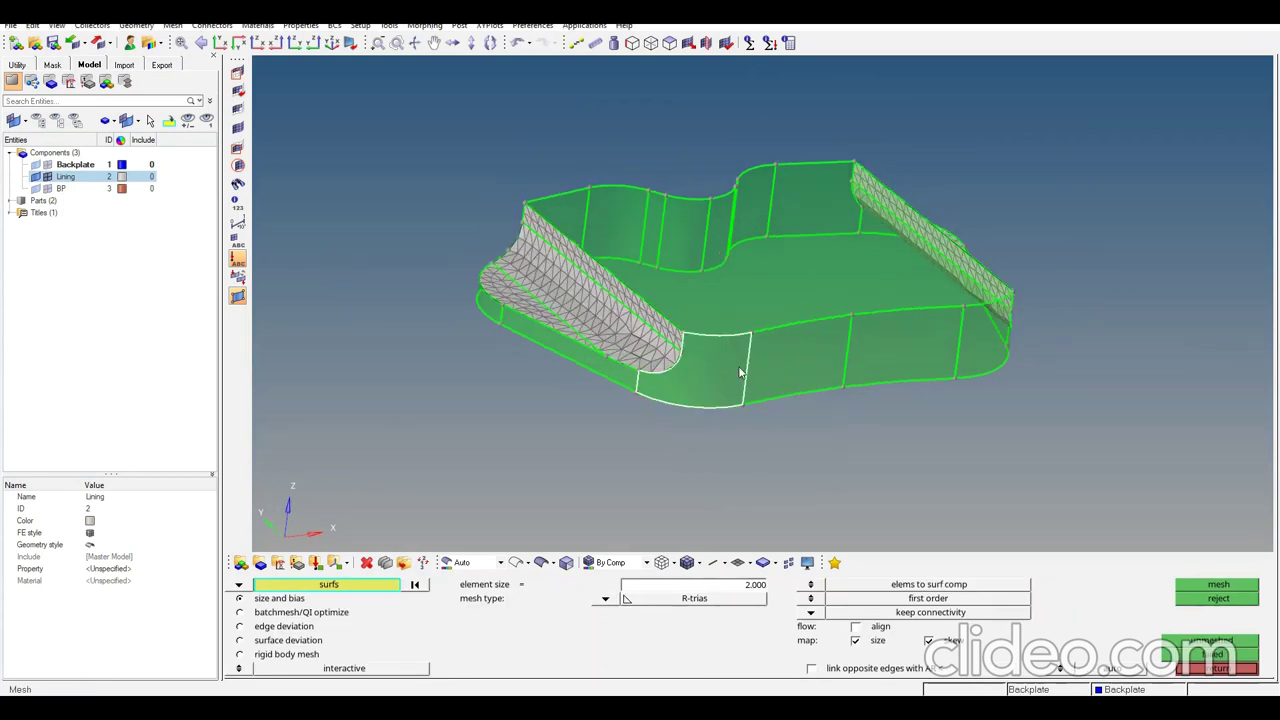
click(330, 590)
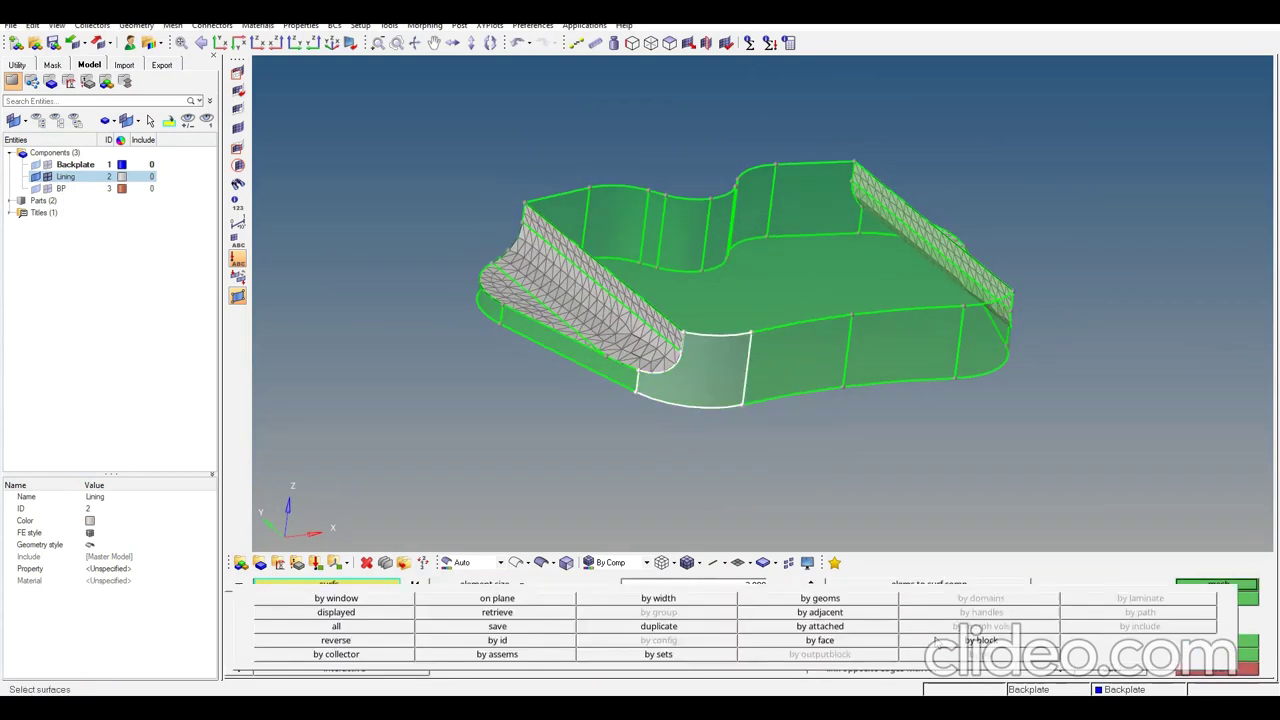
click(820, 640)
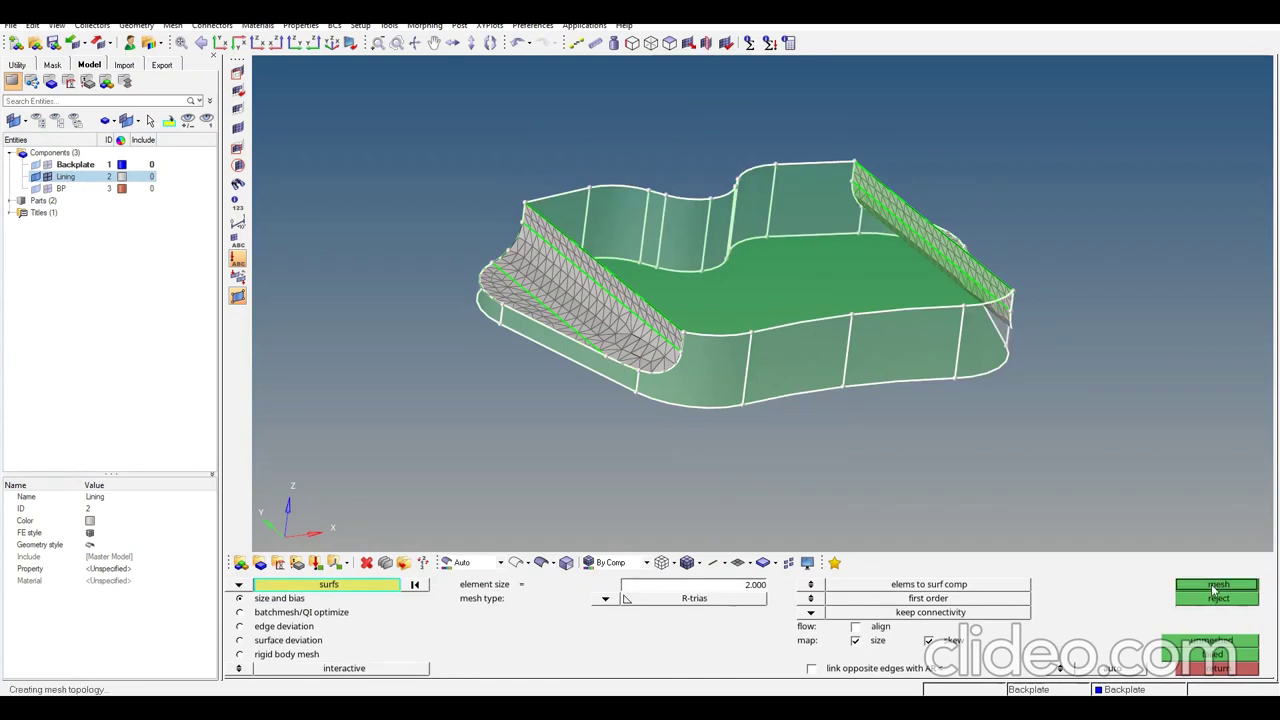
click(1216, 585)
click(1217, 585)
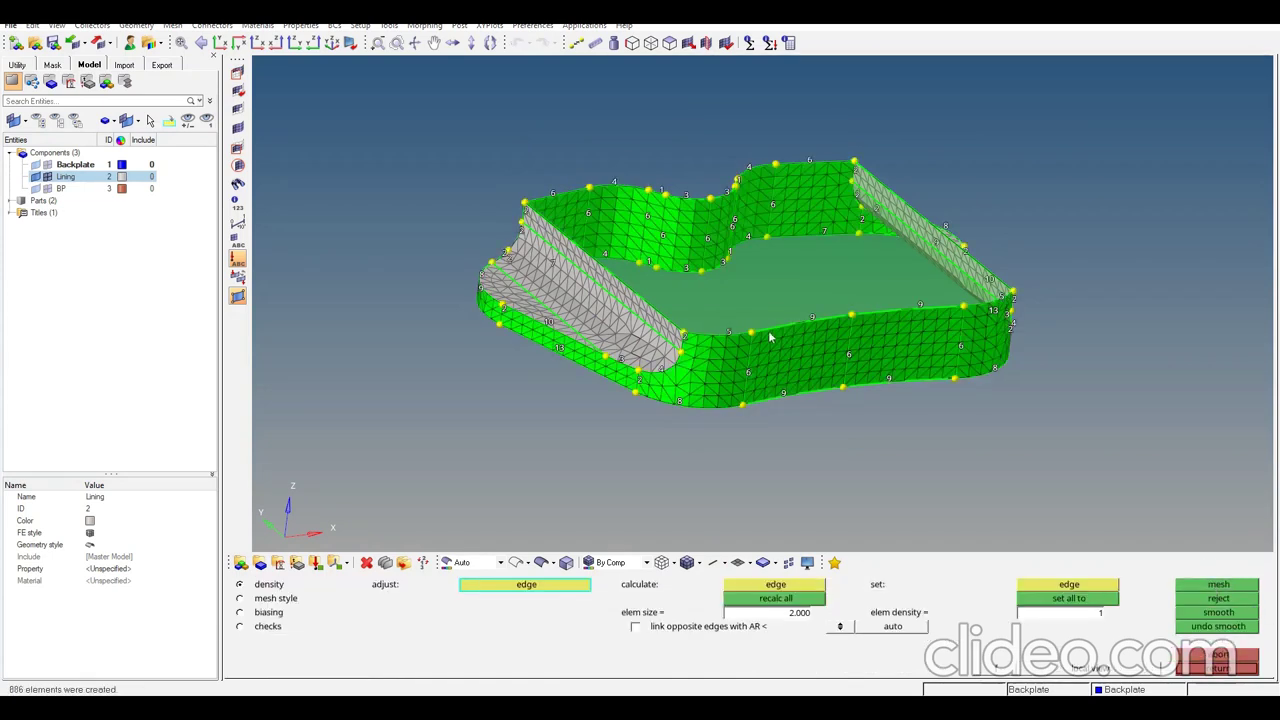
middle_click(912, 431)
- Surface-mesh the large upper and lower Lining faces with the trias mesh type at element size 2, and accept the mesh
ctrl+drag(803, 270, 797, 333)
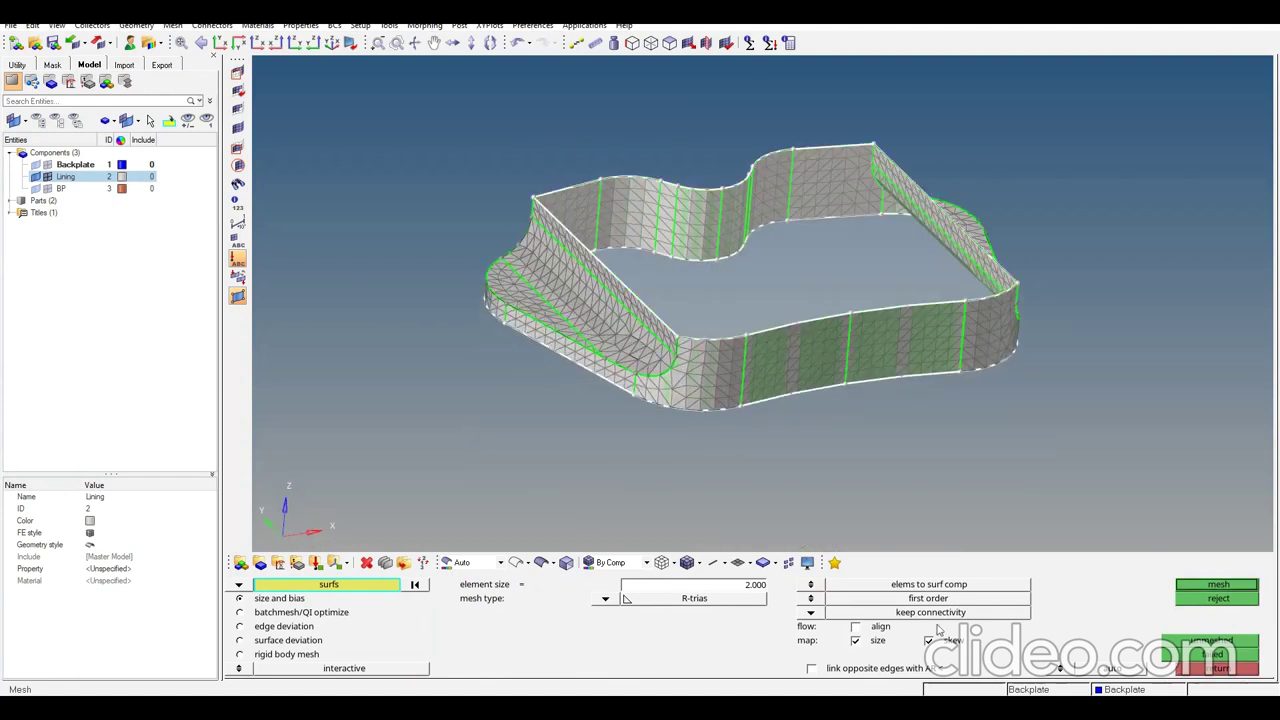
click(616, 598)
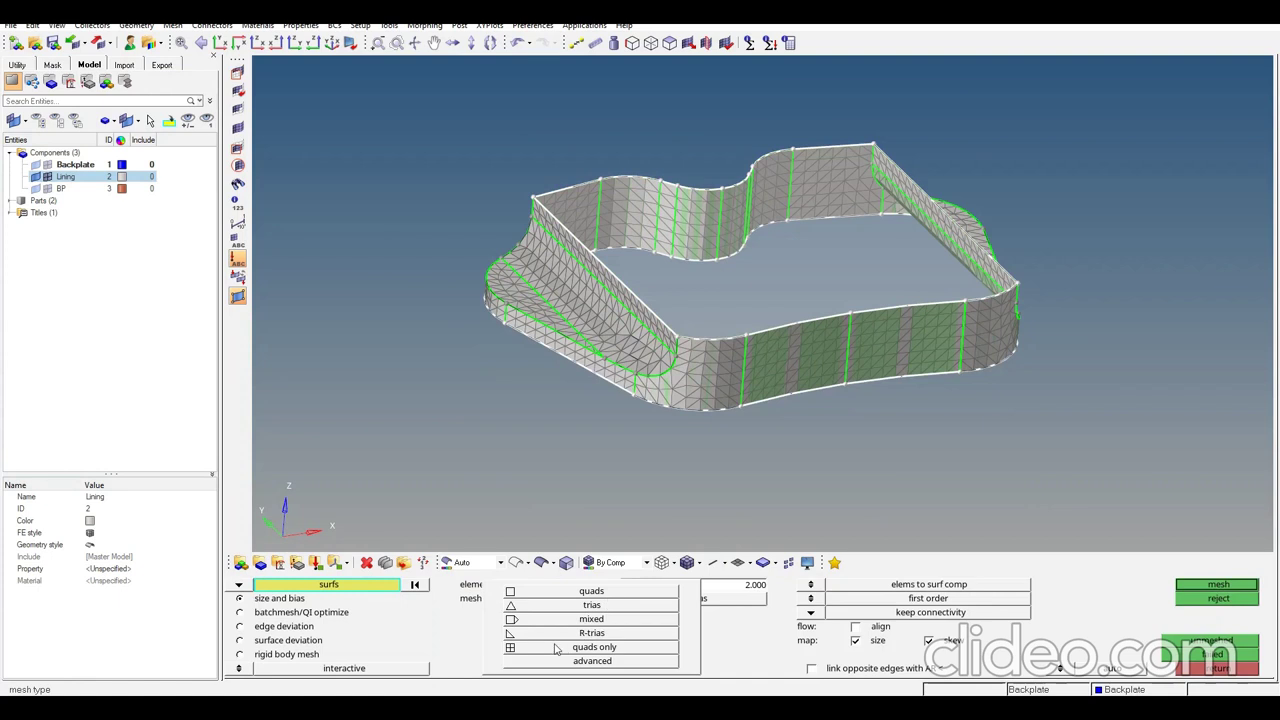
click(541, 607)
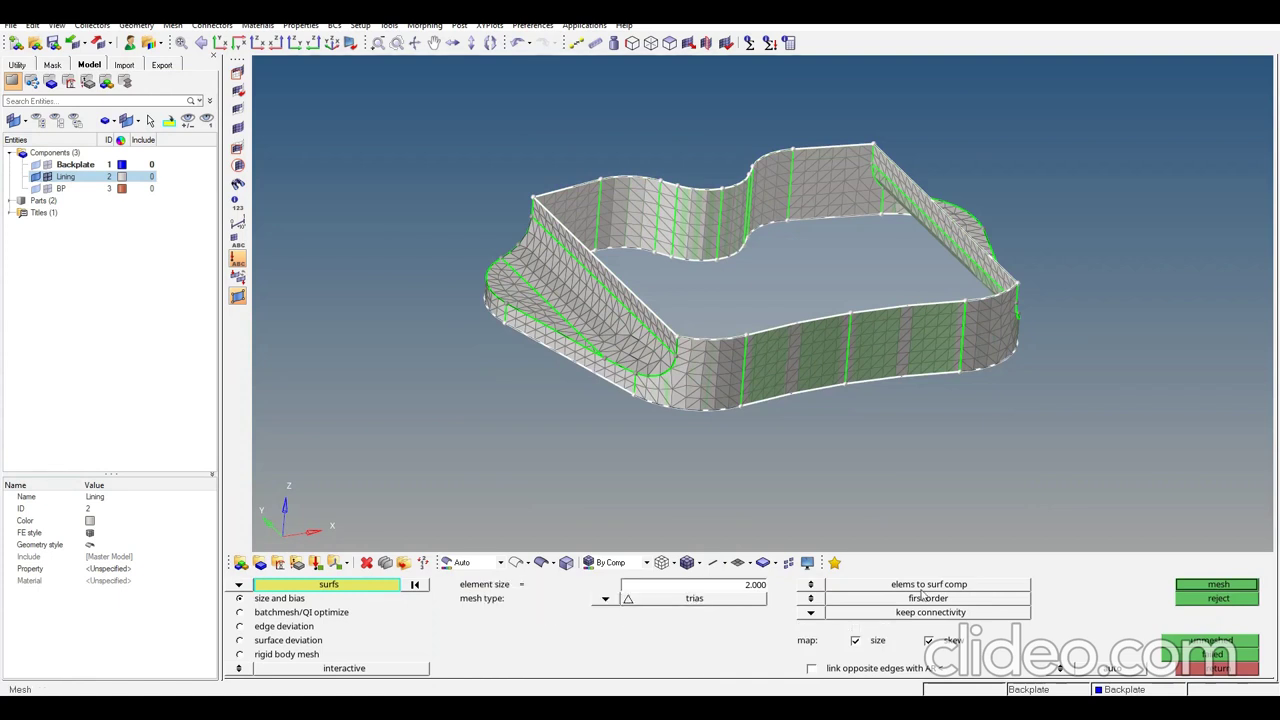
click(1210, 587)
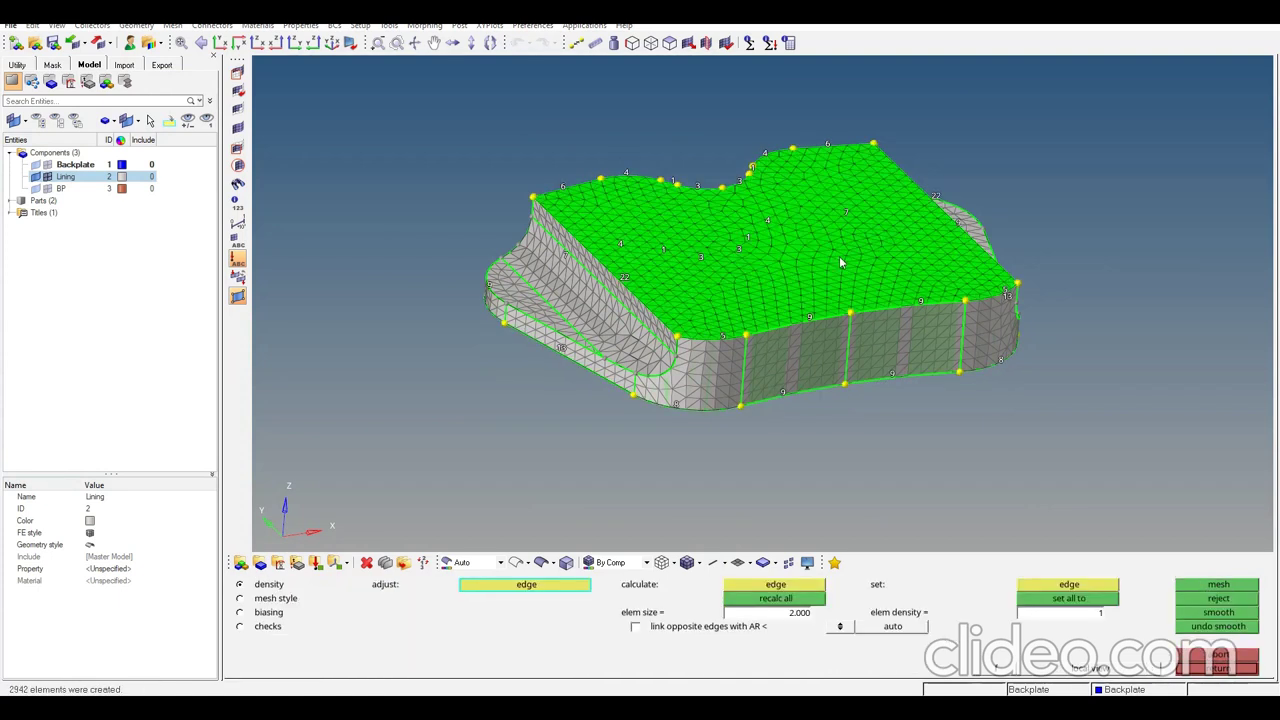
middle_click(840, 263)
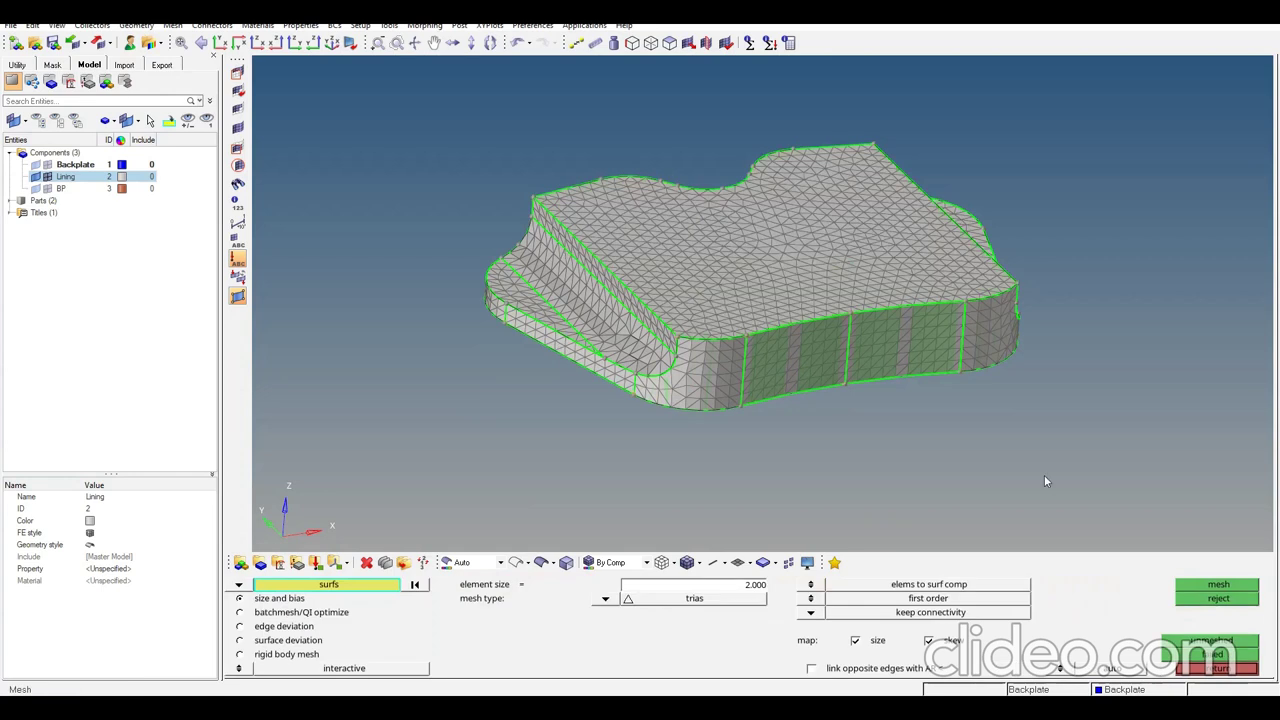
- Leave the 2D automesh and tetramesh the Lining component from its surface mesh into a separate volume component
click(1222, 668)
click(1189, 626)
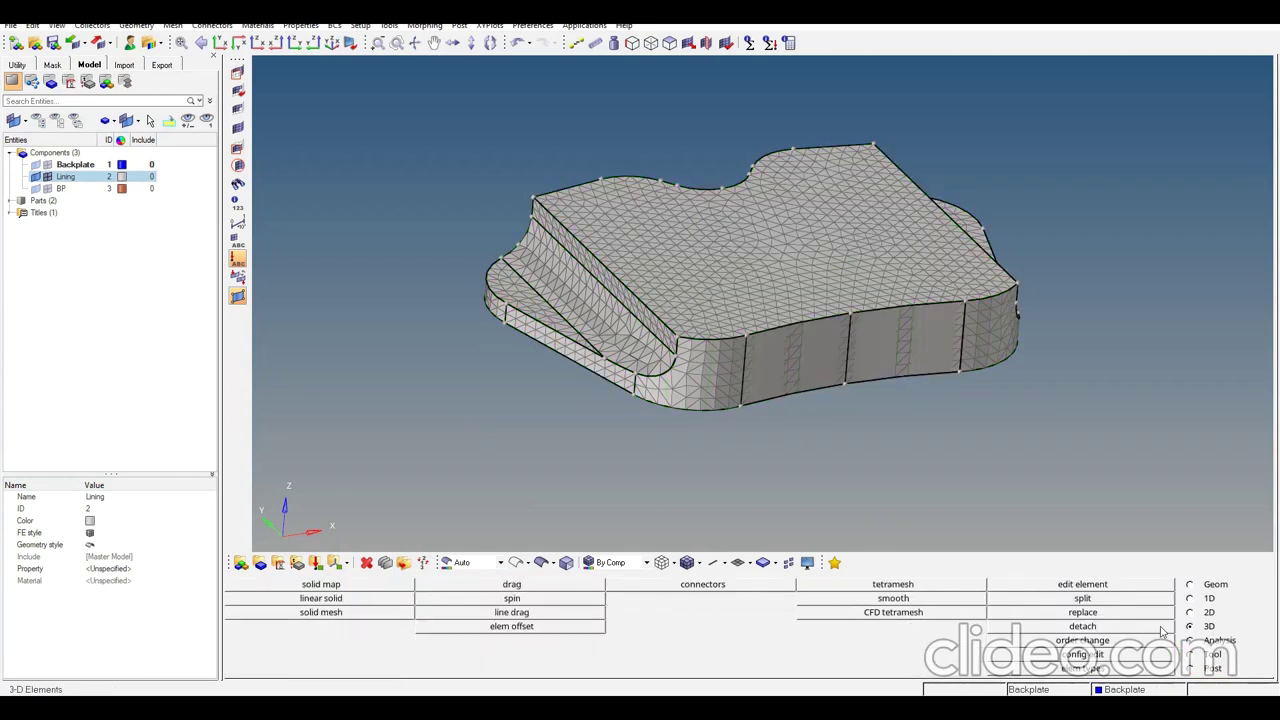
click(893, 584)
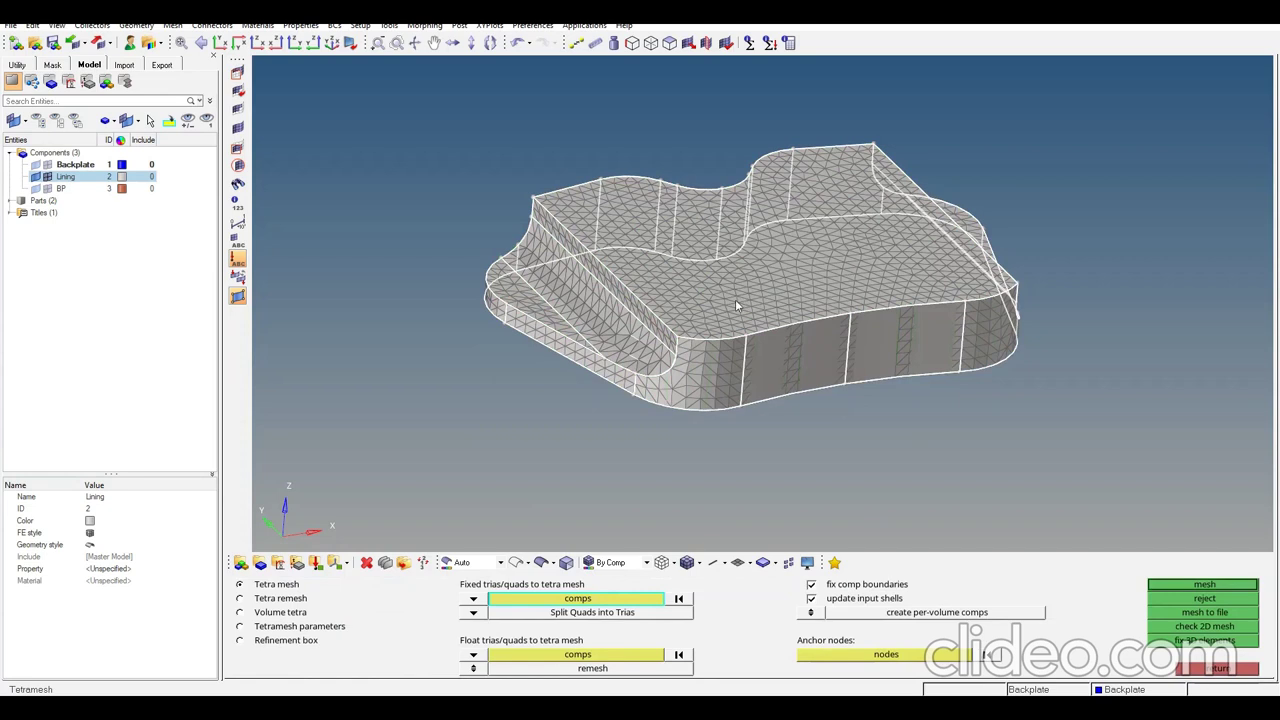
click(1183, 592)
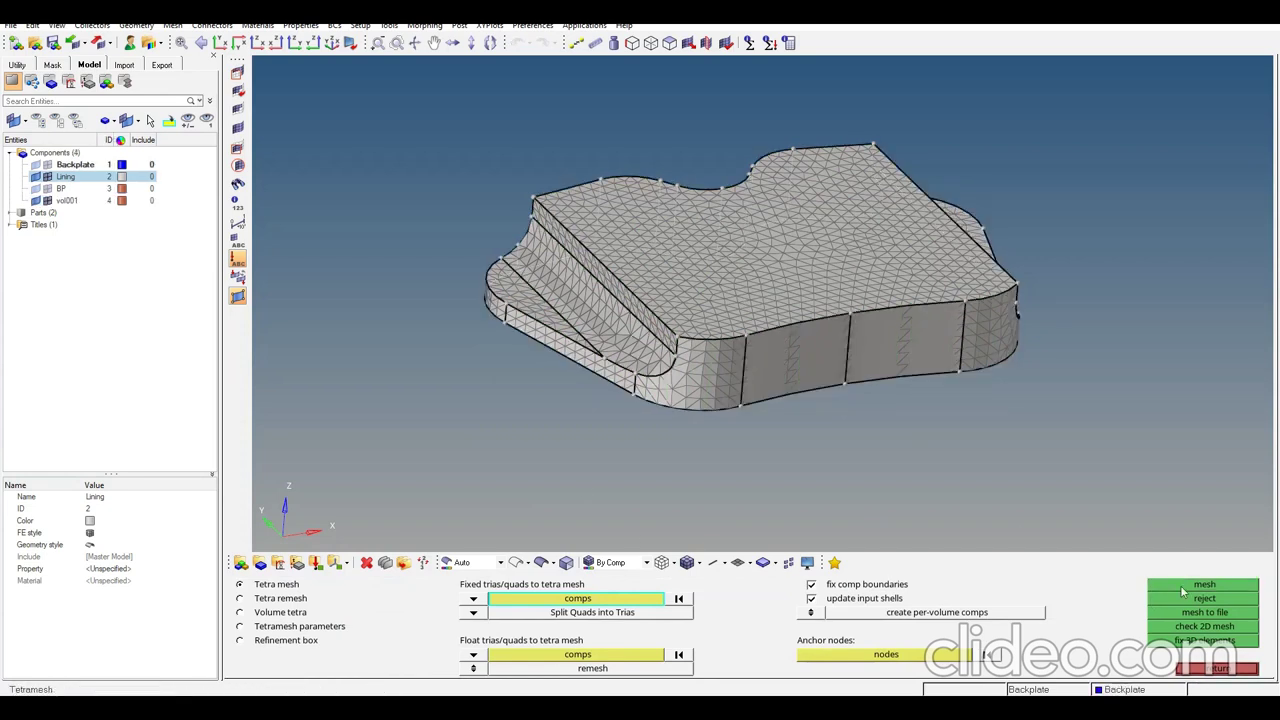
- Display only the two tetra-meshed components, BP and vol001, together
click(61, 188)
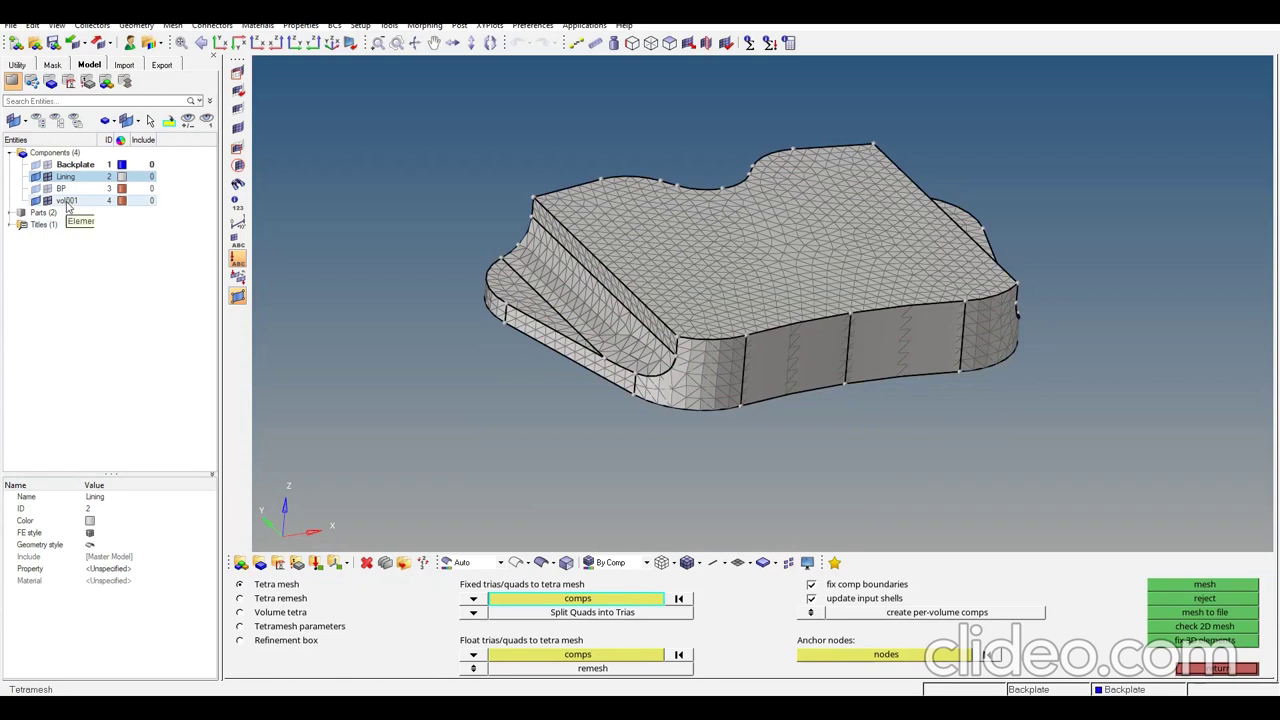
shift+click(66, 201)
right_click(66, 201)
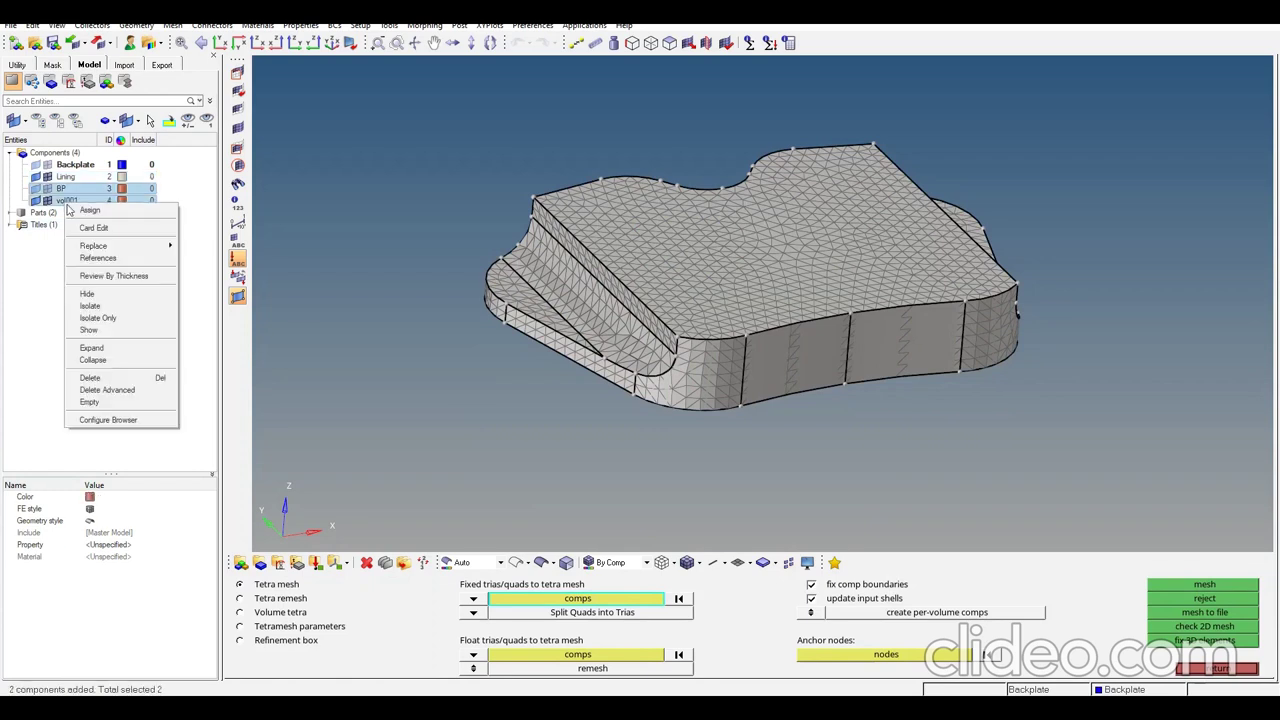
click(110, 329)
- Change the colour of the vol001 component to blue to distinguish it from the BP component
click(68, 202)
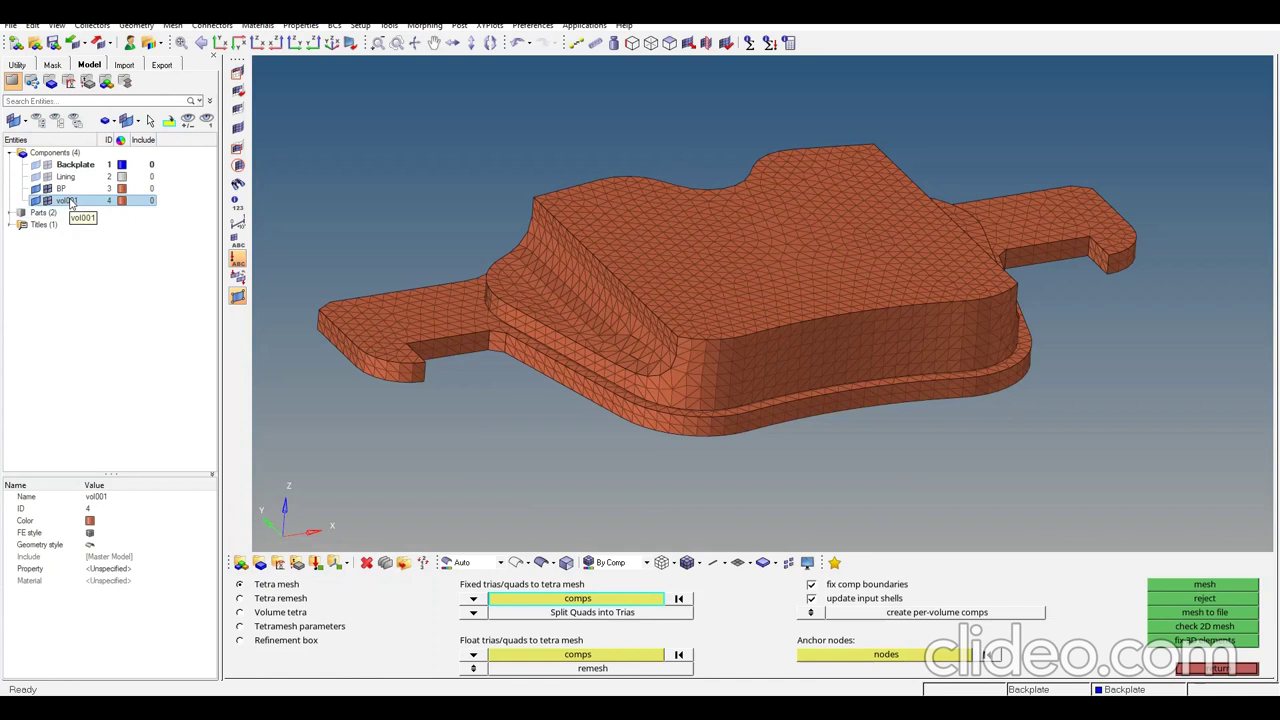
right_click(74, 201)
click(100, 230)
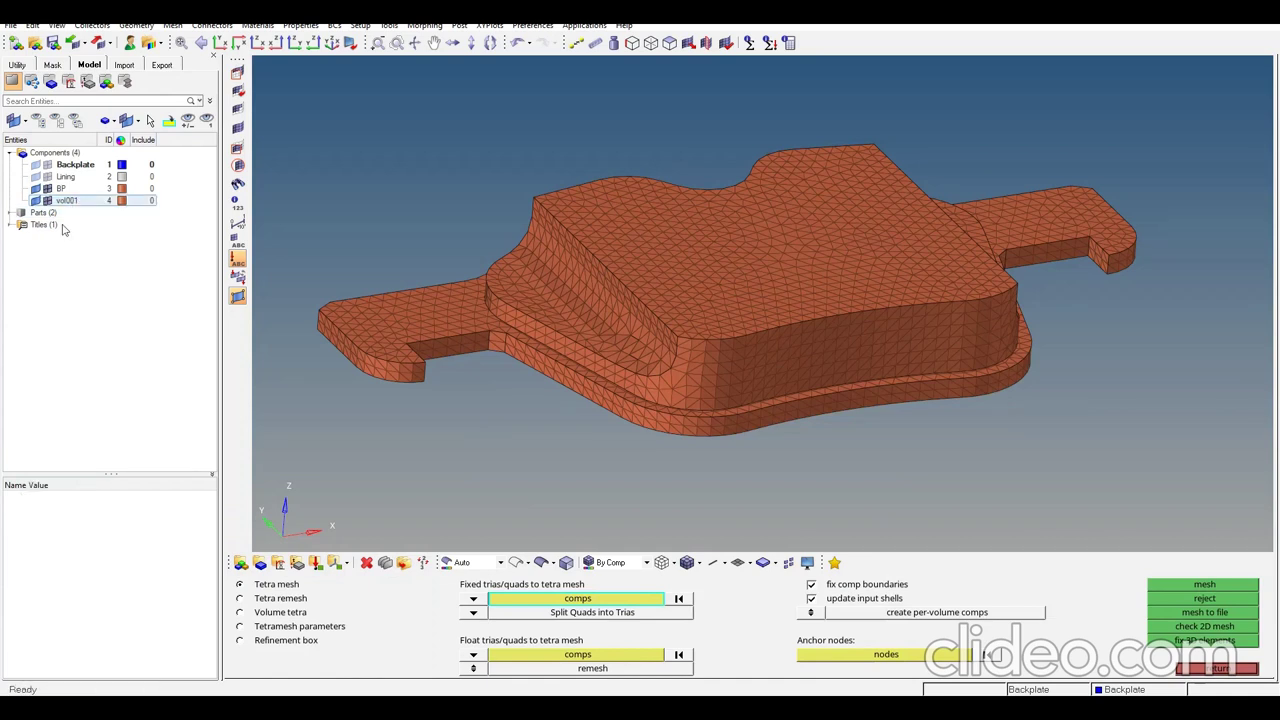
click(122, 200)
click(60, 188)
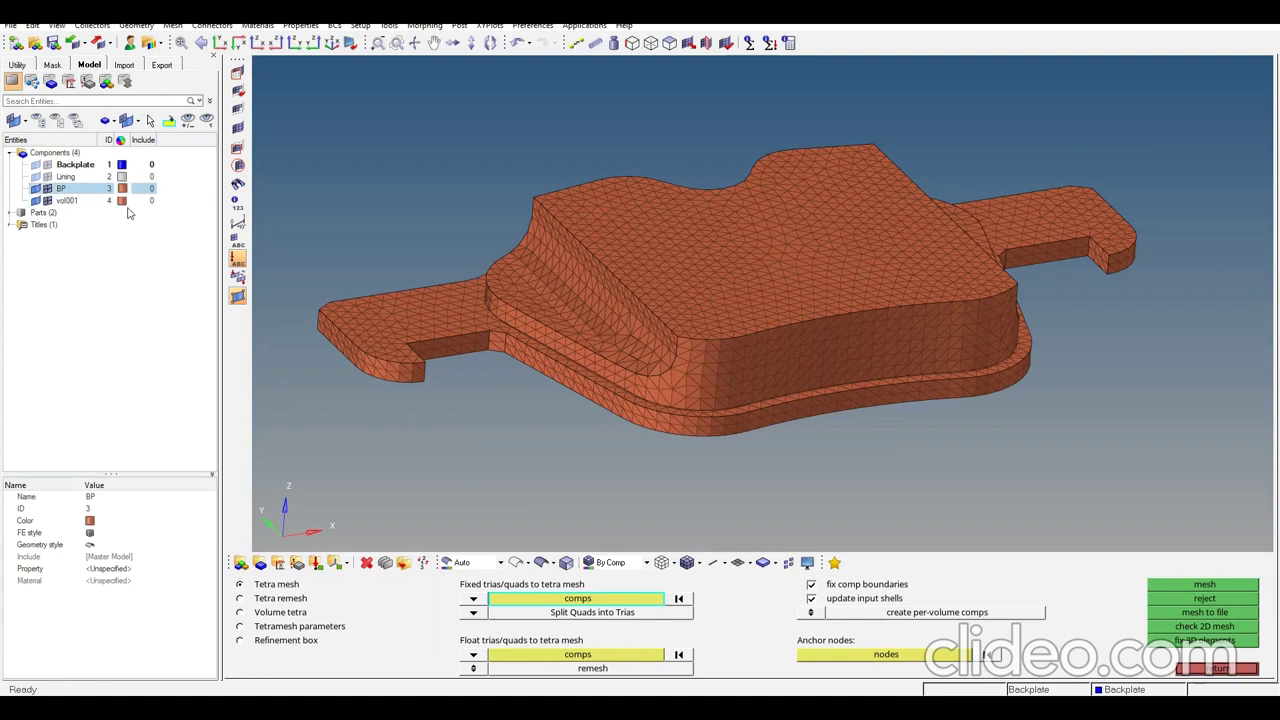
click(122, 188)
click(64, 200)
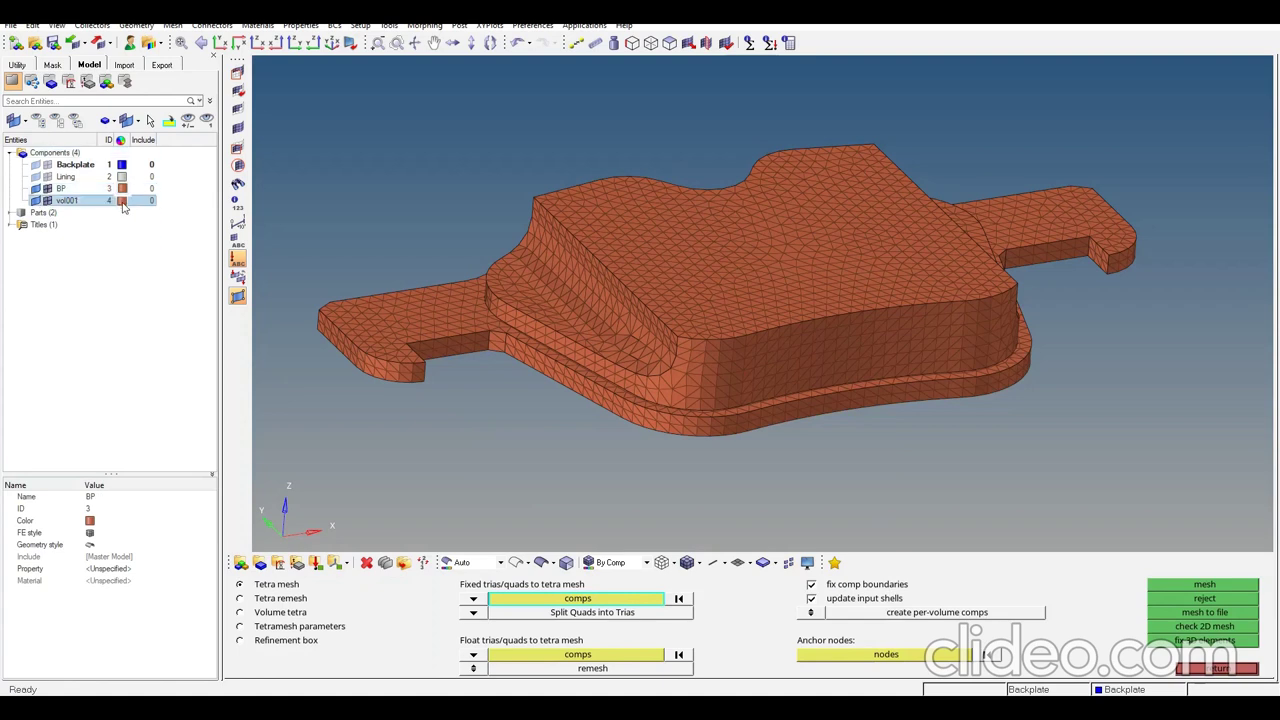
click(124, 200)
click(127, 167)
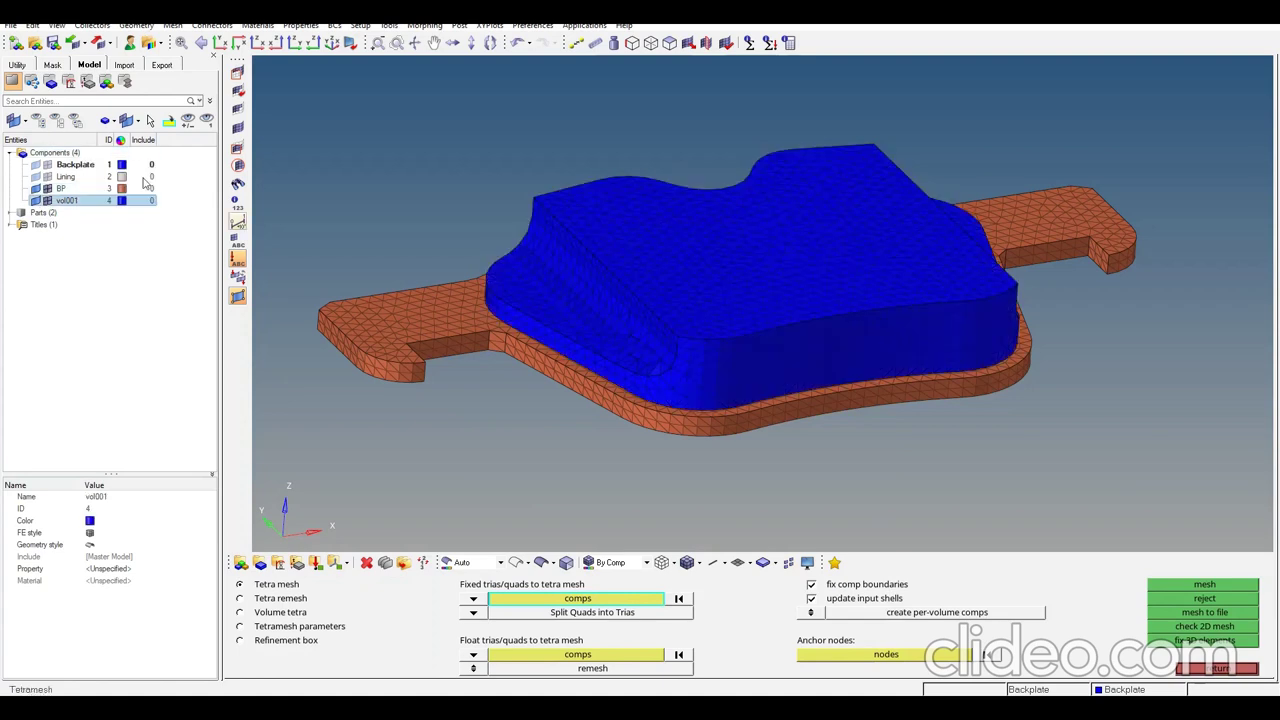
- Open the Abaqus Contact Manager and create a new element-based surface named BP_S
ctrl+drag(680, 225, 717, 260)
ctrl+drag(678, 317, 594, 330)
ctrl+drag(776, 355, 829, 347)
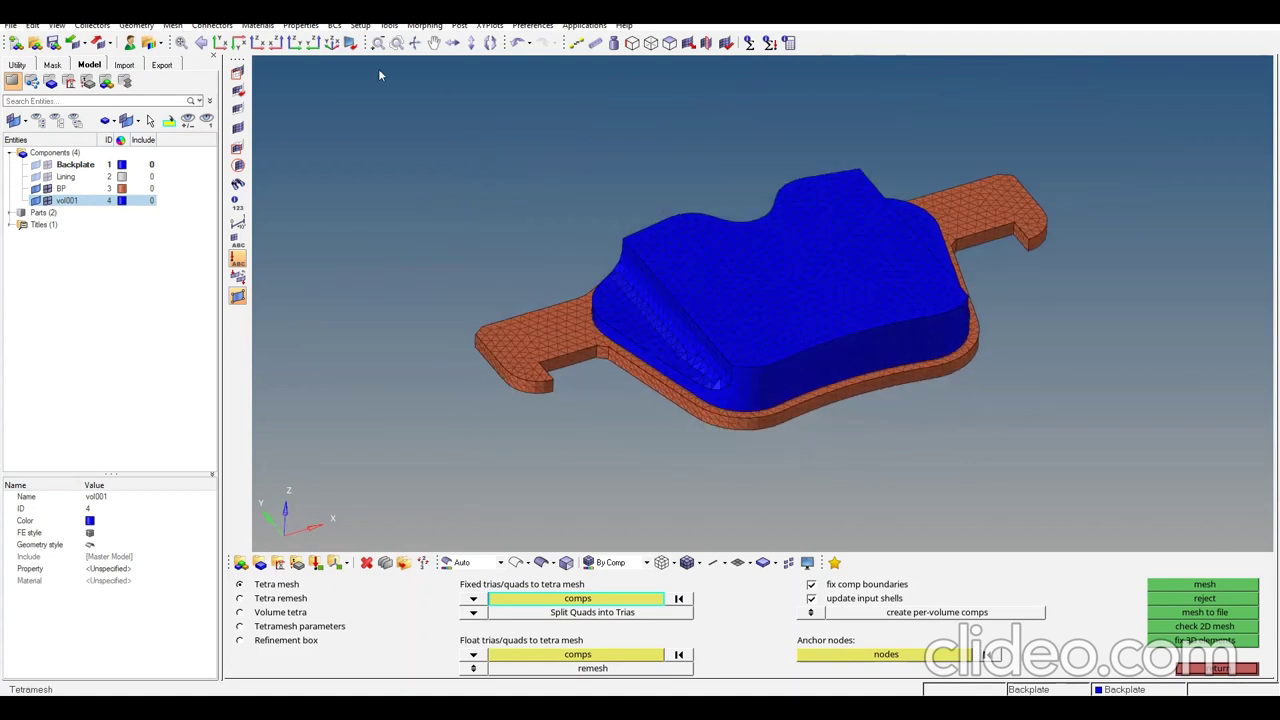
click(391, 26)
click(448, 413)
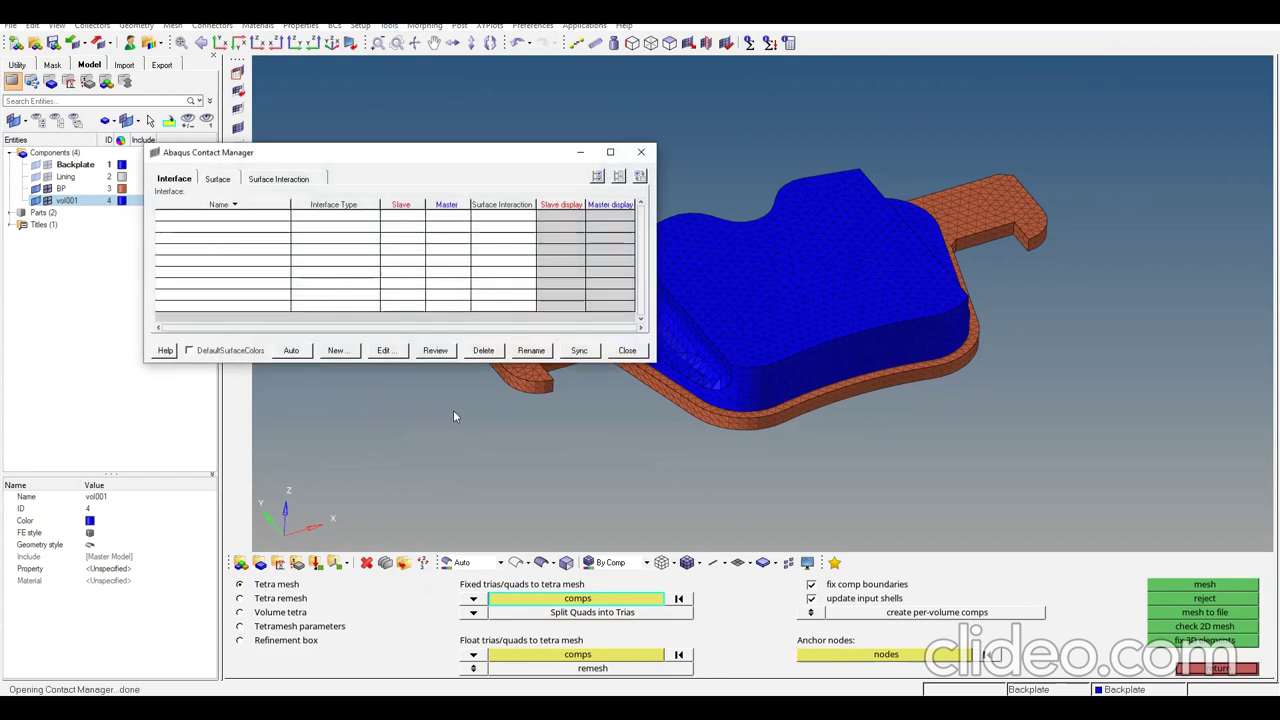
drag(424, 163, 409, 172)
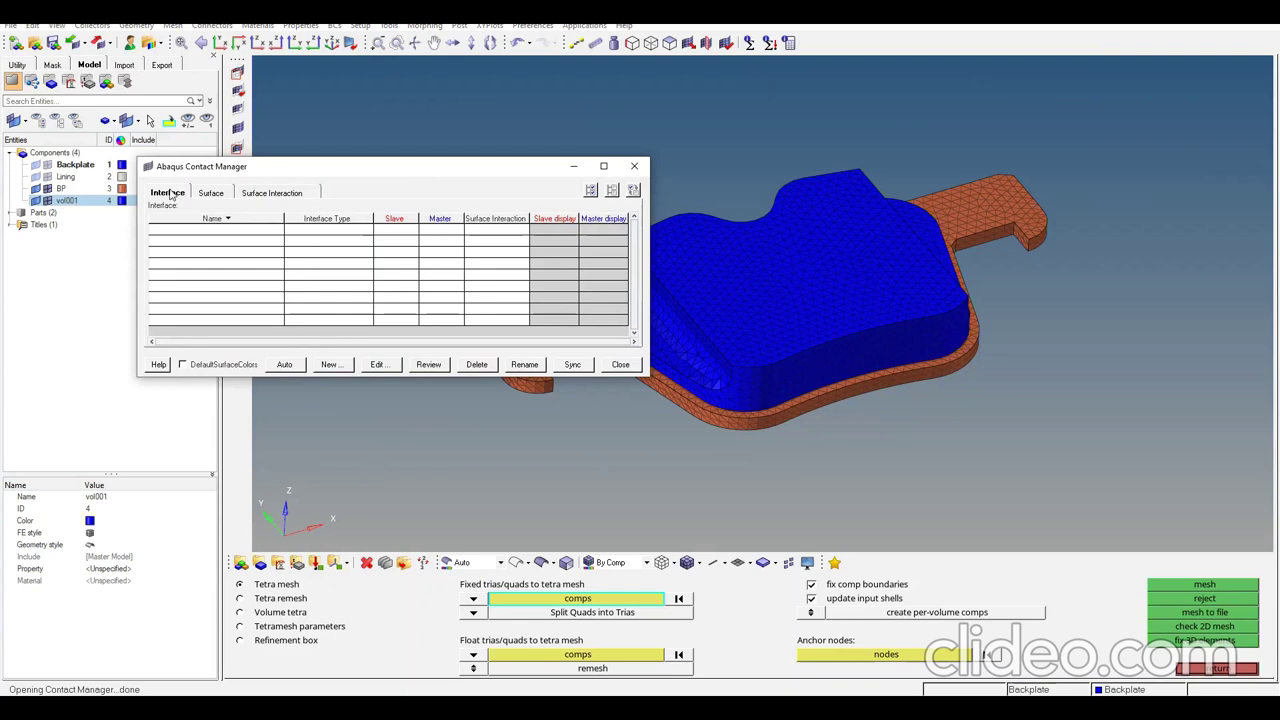
click(213, 193)
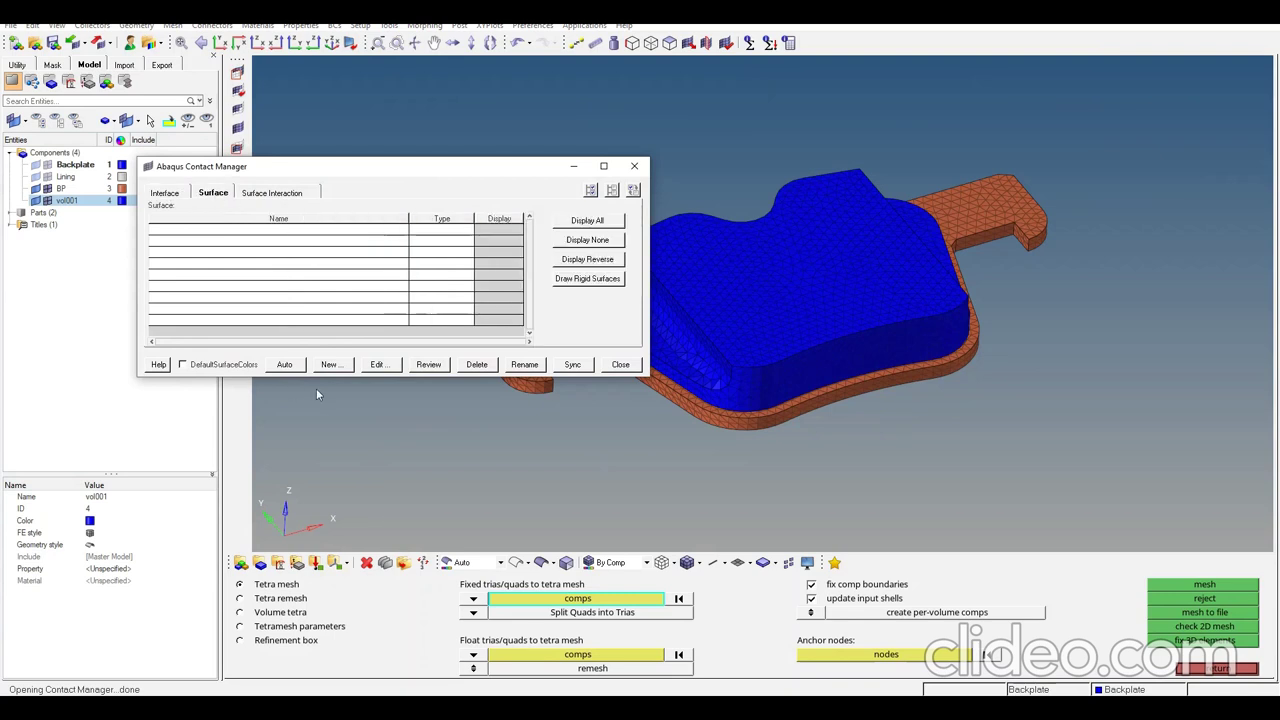
click(330, 365)
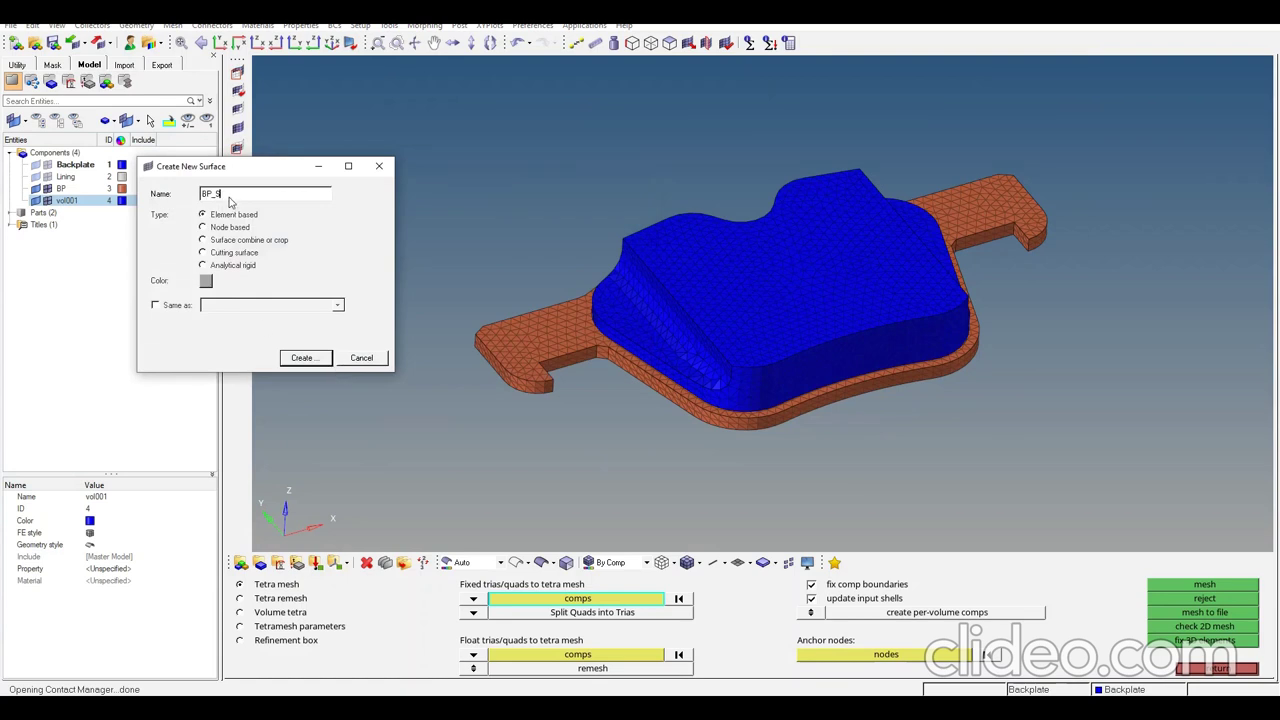
click(300, 358)
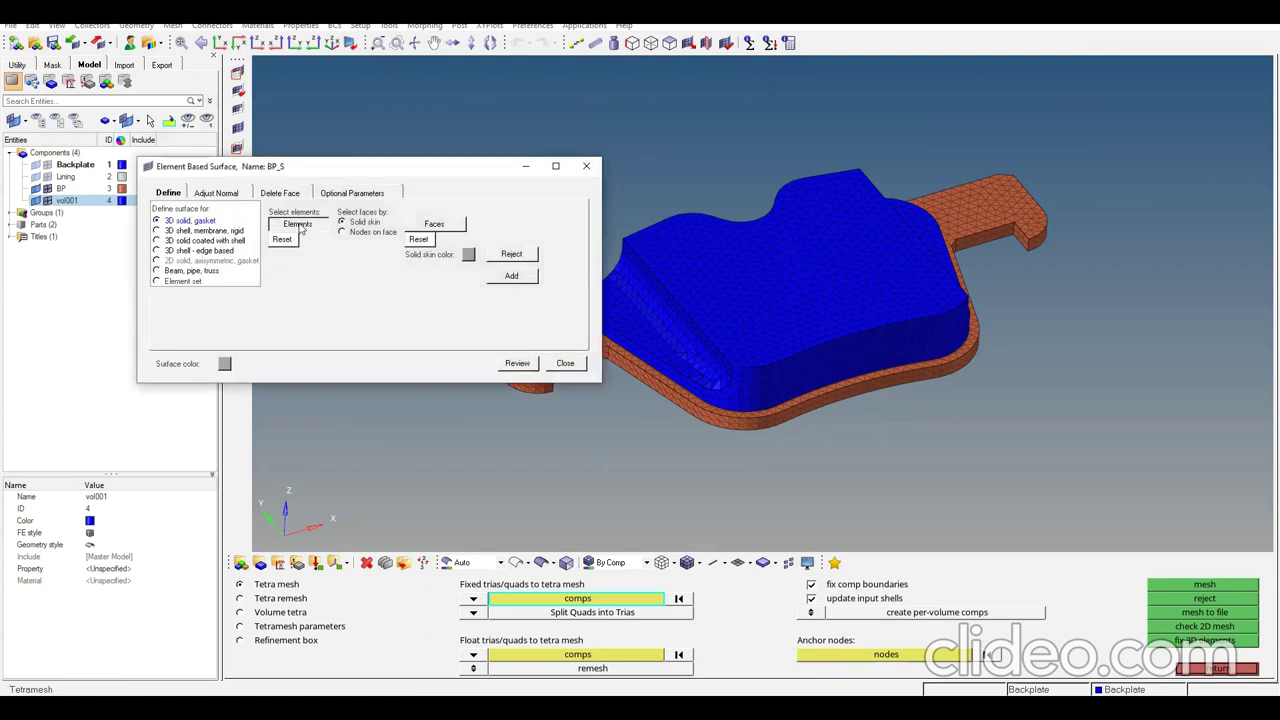
- Select all solid elements of the BP backplate for surface BP_S by expanding one picked element to its attached elements
click(300, 228)
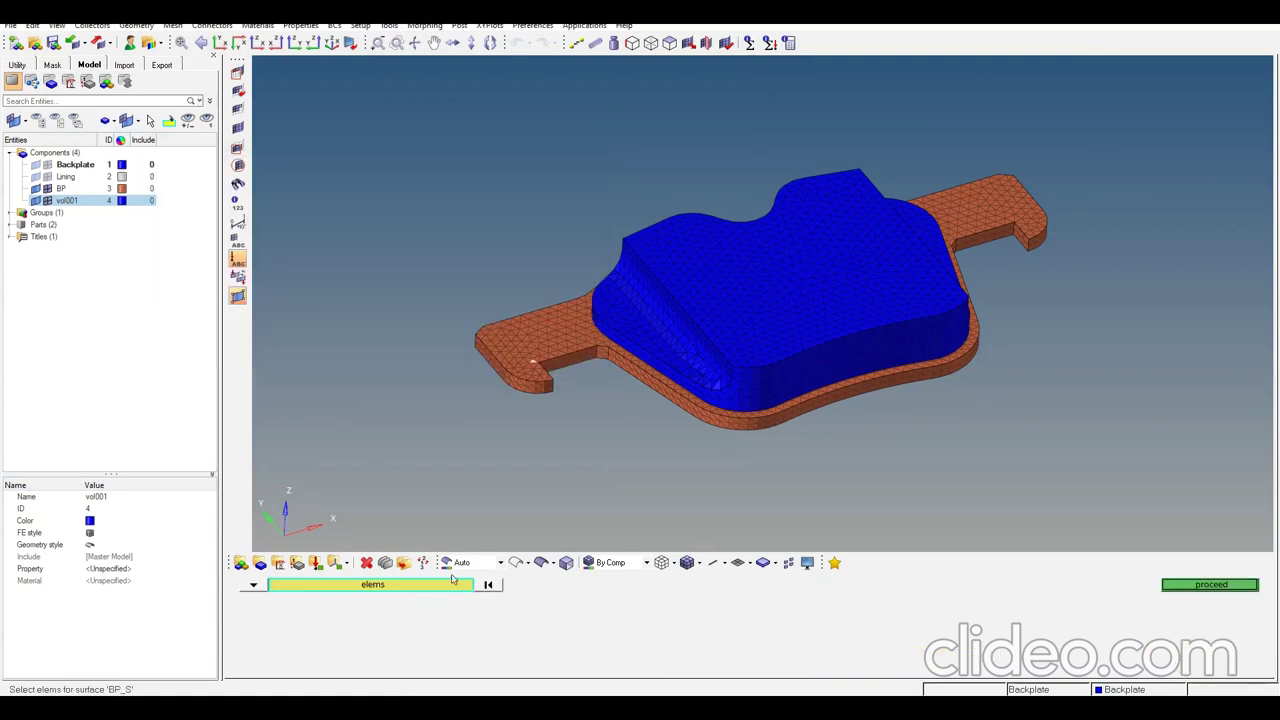
click(454, 588)
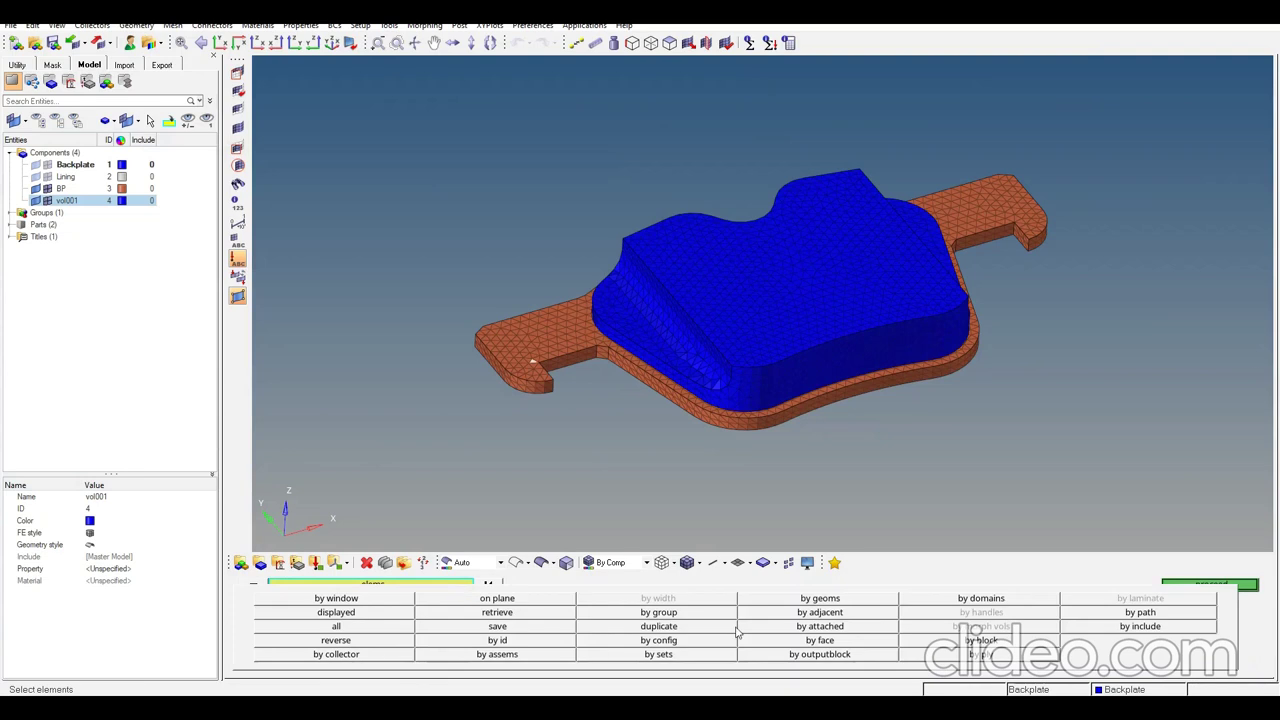
click(870, 624)
click(1187, 584)
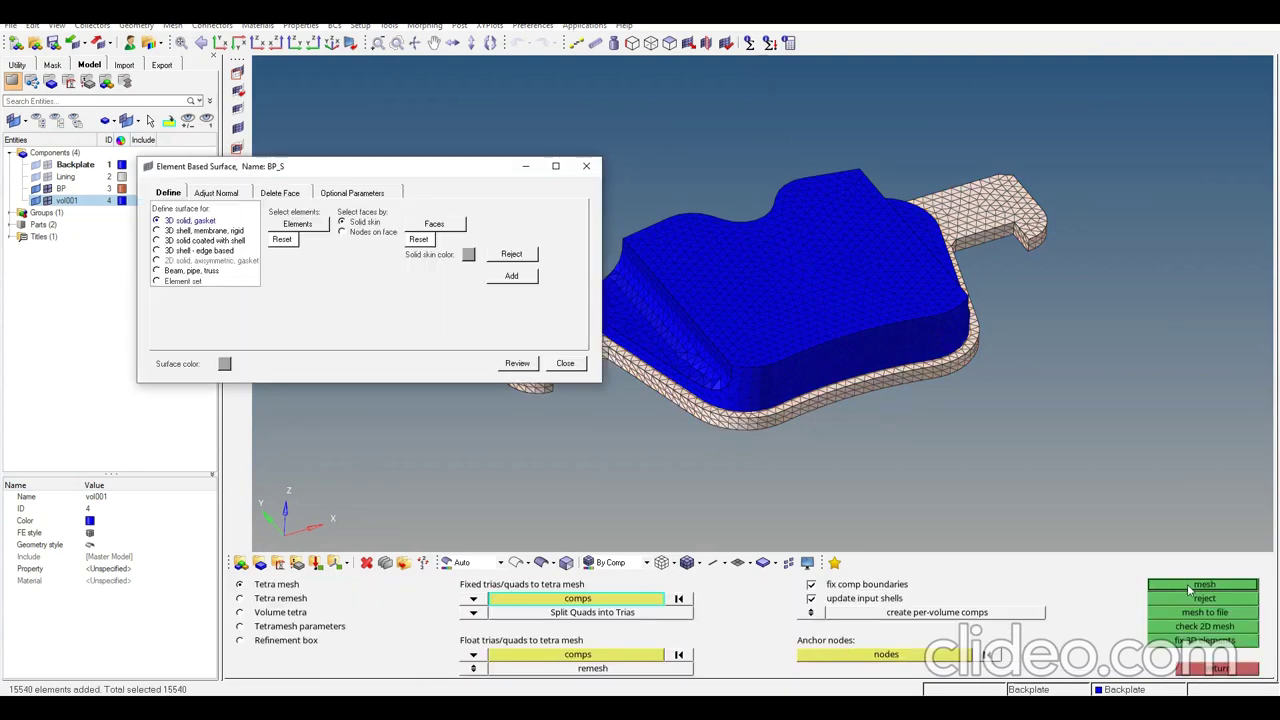
- Select the backplate's flat face on the lining side by face, and add it to surface BP_S
click(440, 226)
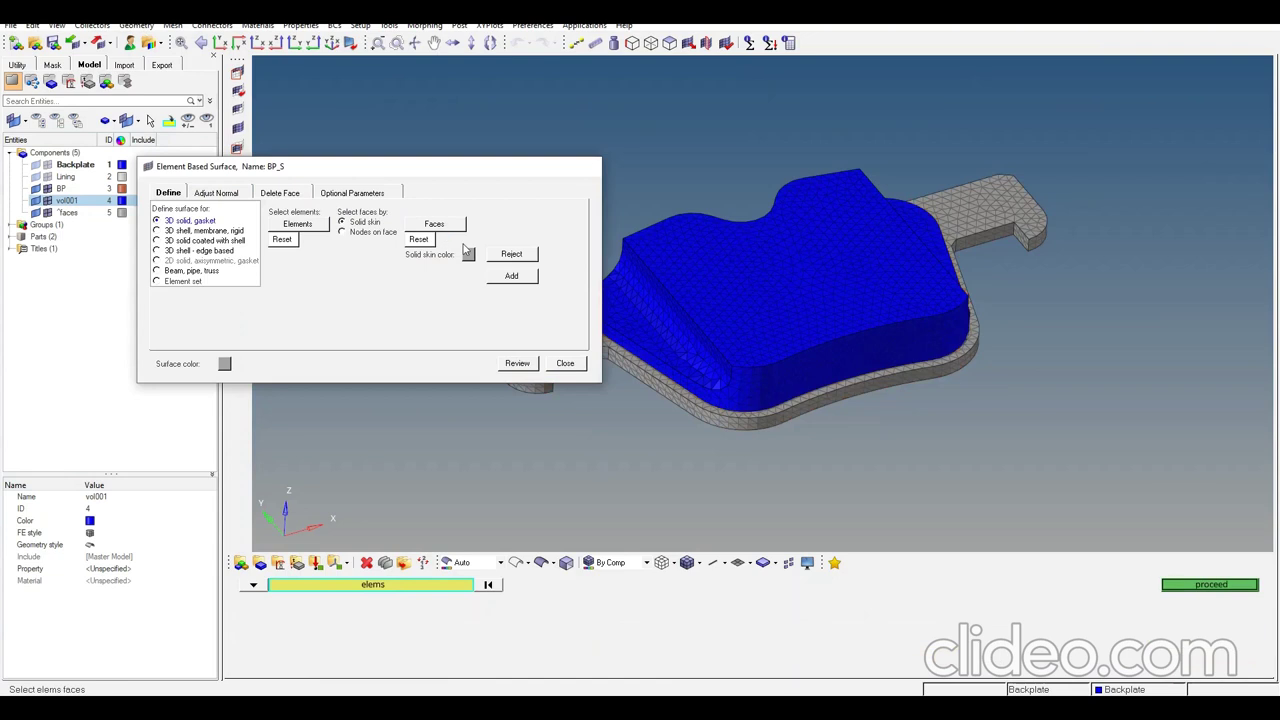
click(454, 580)
click(819, 647)
click(1185, 585)
click(505, 278)
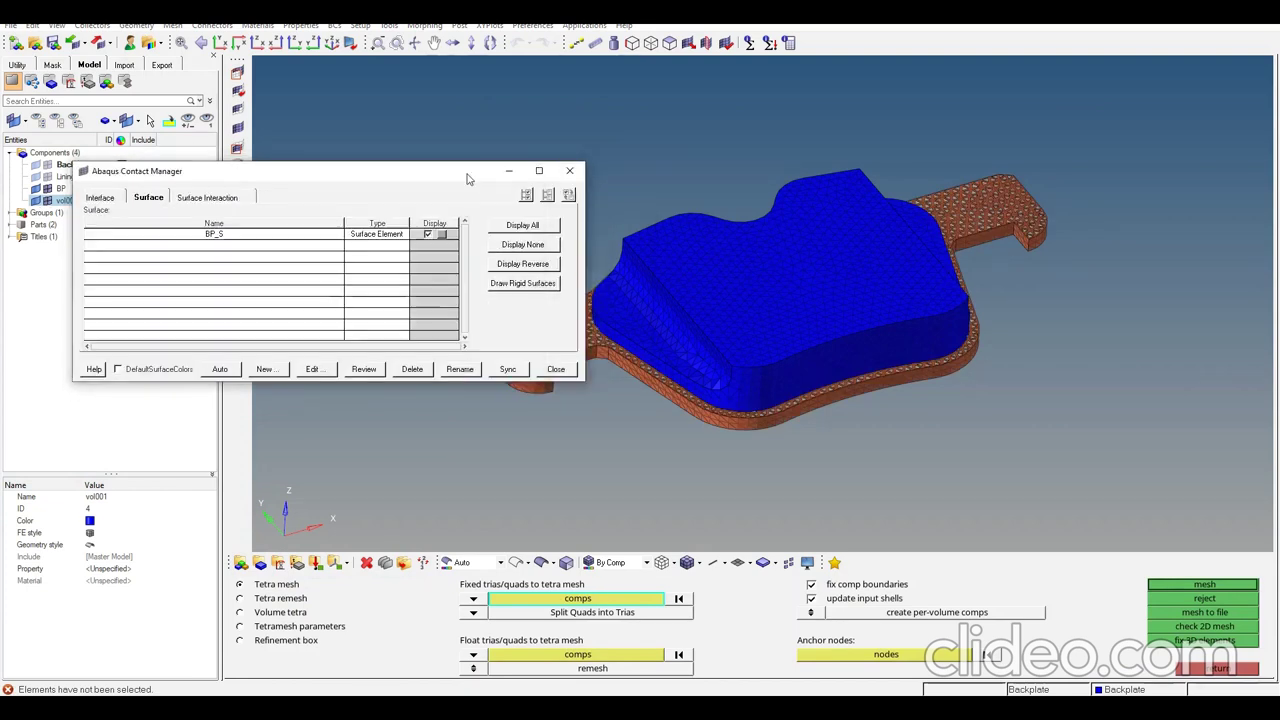
- Create a second element-based surface named Lining_S with a light green colour
drag(403, 150, 427, 110)
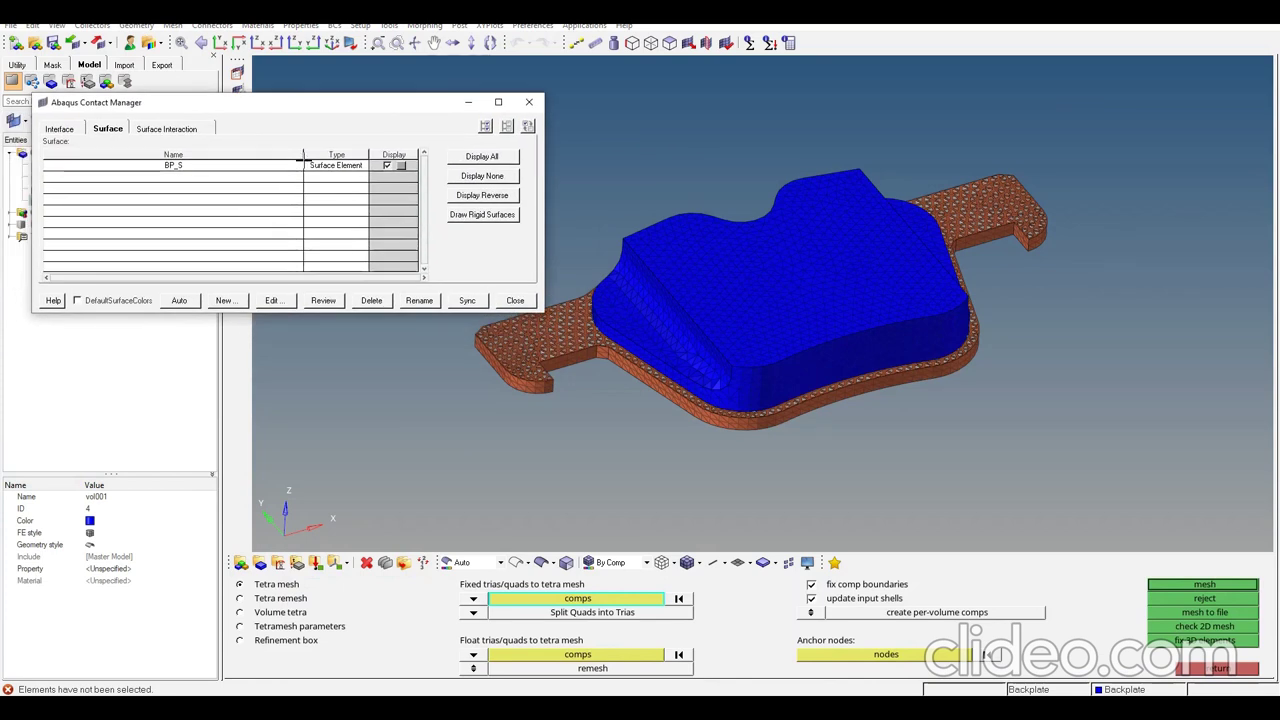
click(224, 301)
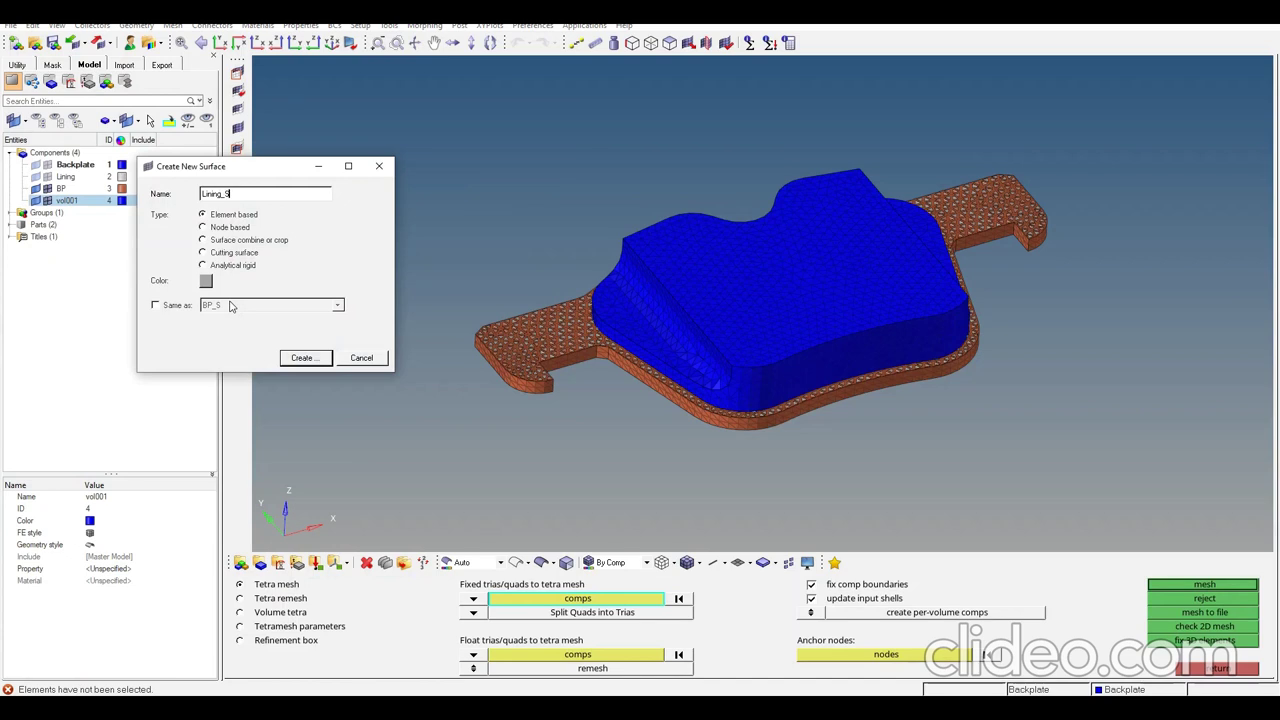
text(Lining_S)
click(206, 281)
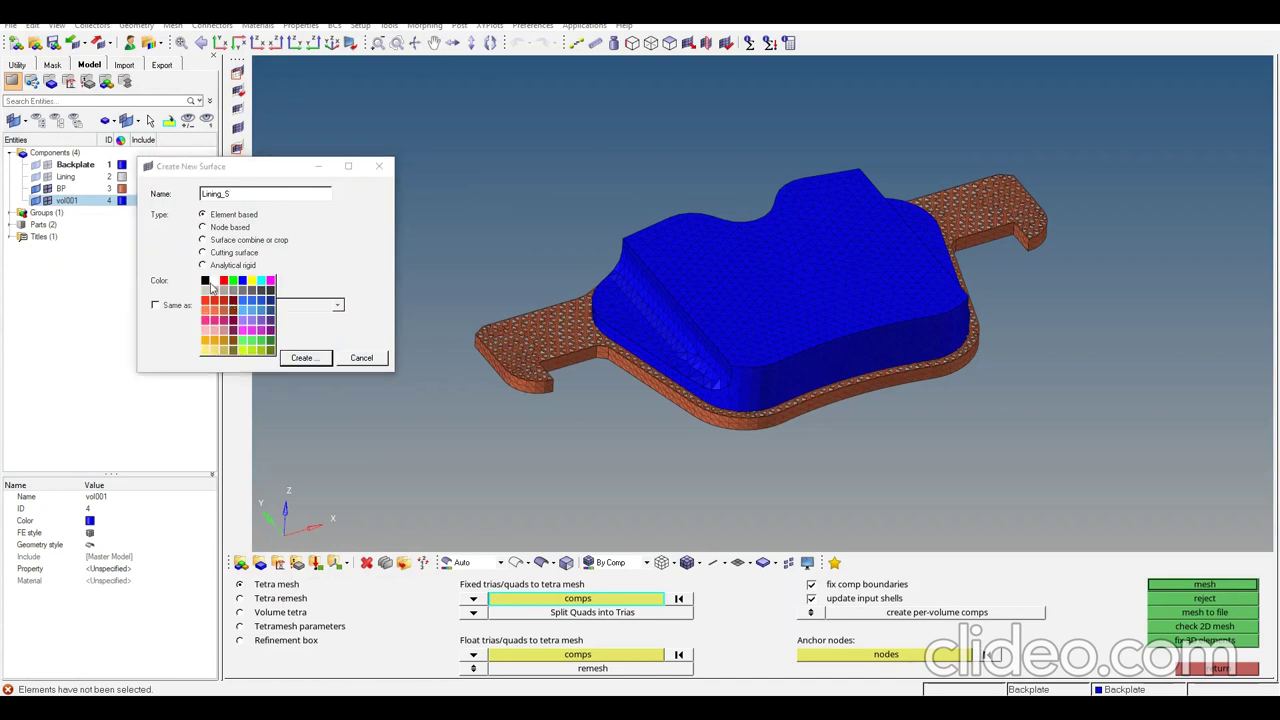
click(242, 345)
click(314, 364)
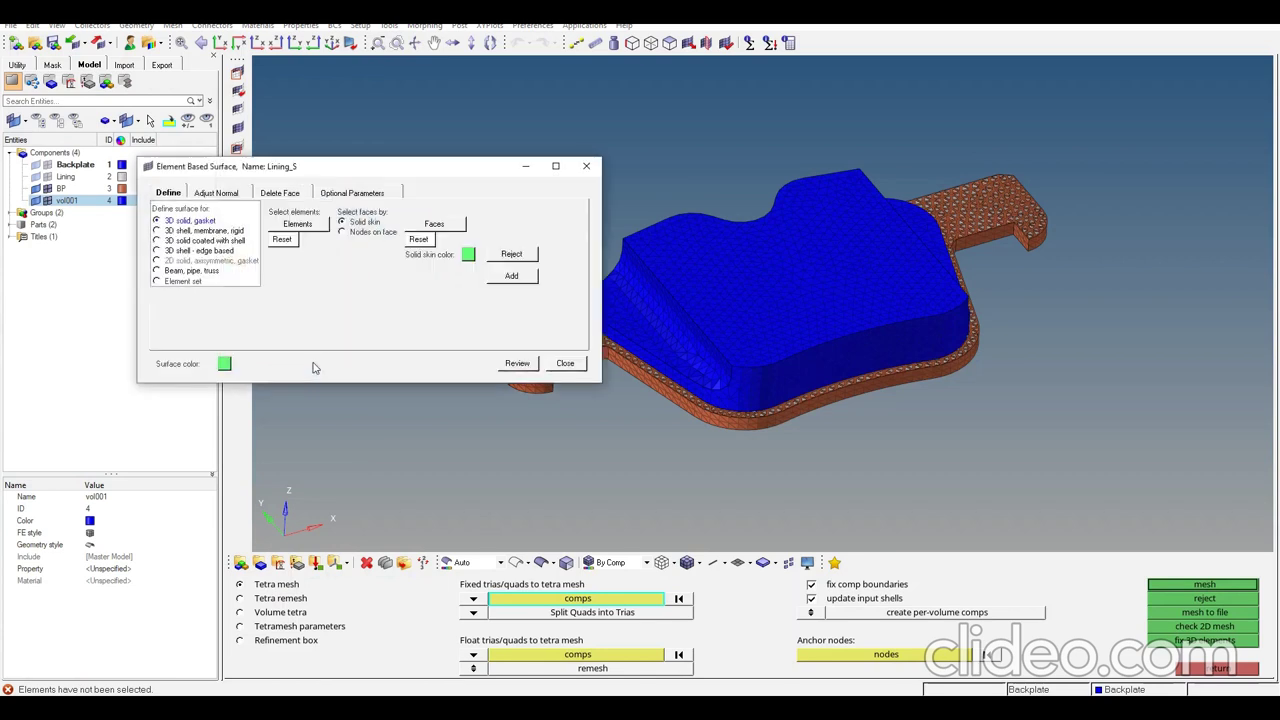
- Hide the BP component's elements and the BP_S surface to expose the lining's flat contact face
click(46, 190)
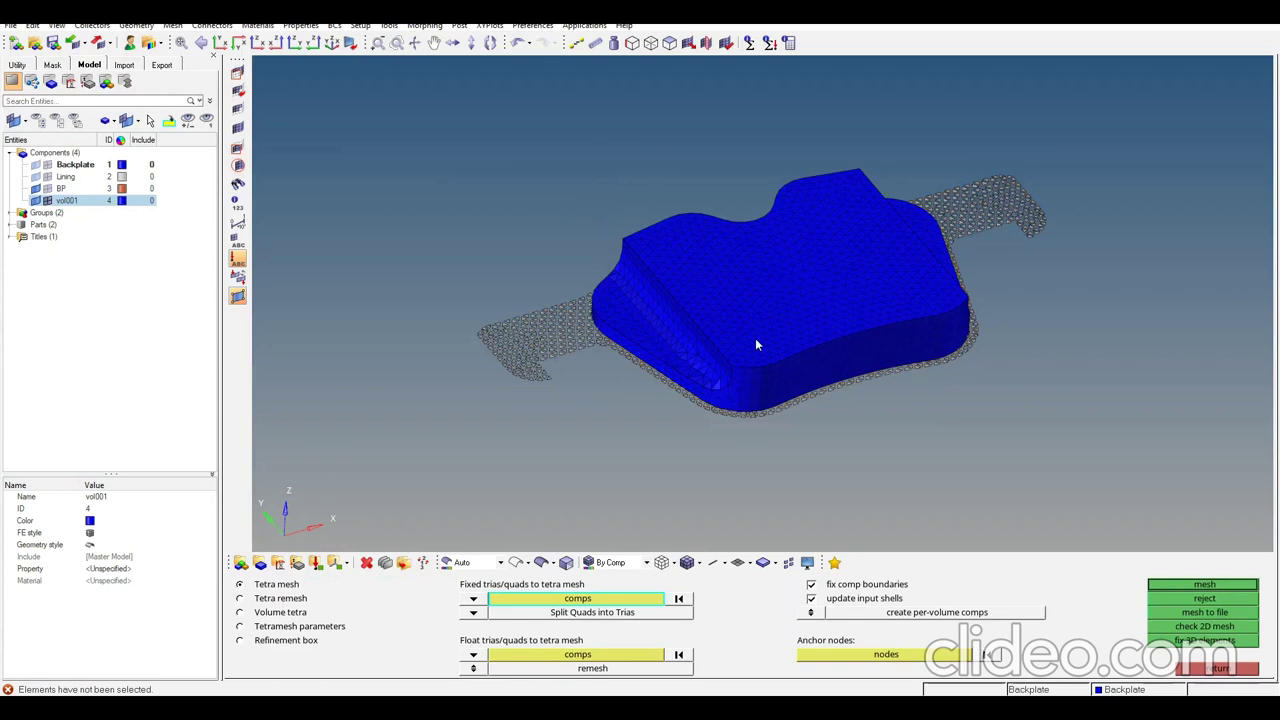
ctrl+drag(755, 345, 823, 226)
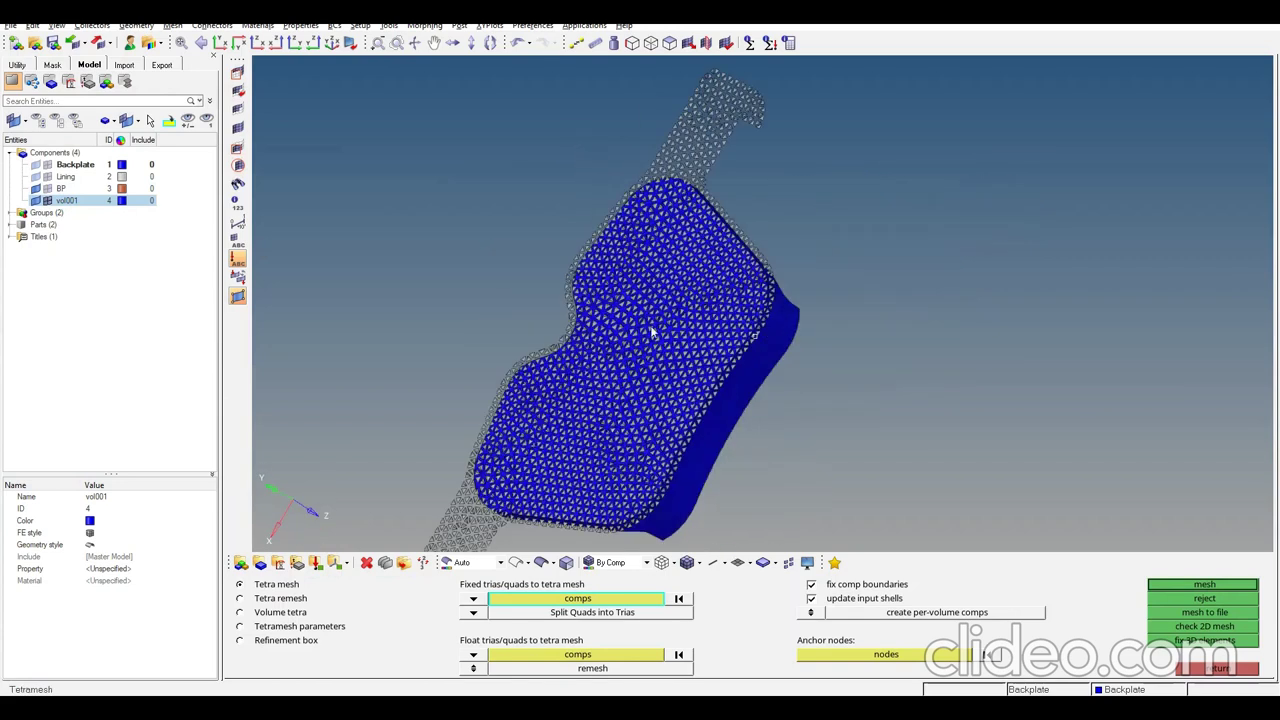
click(10, 213)
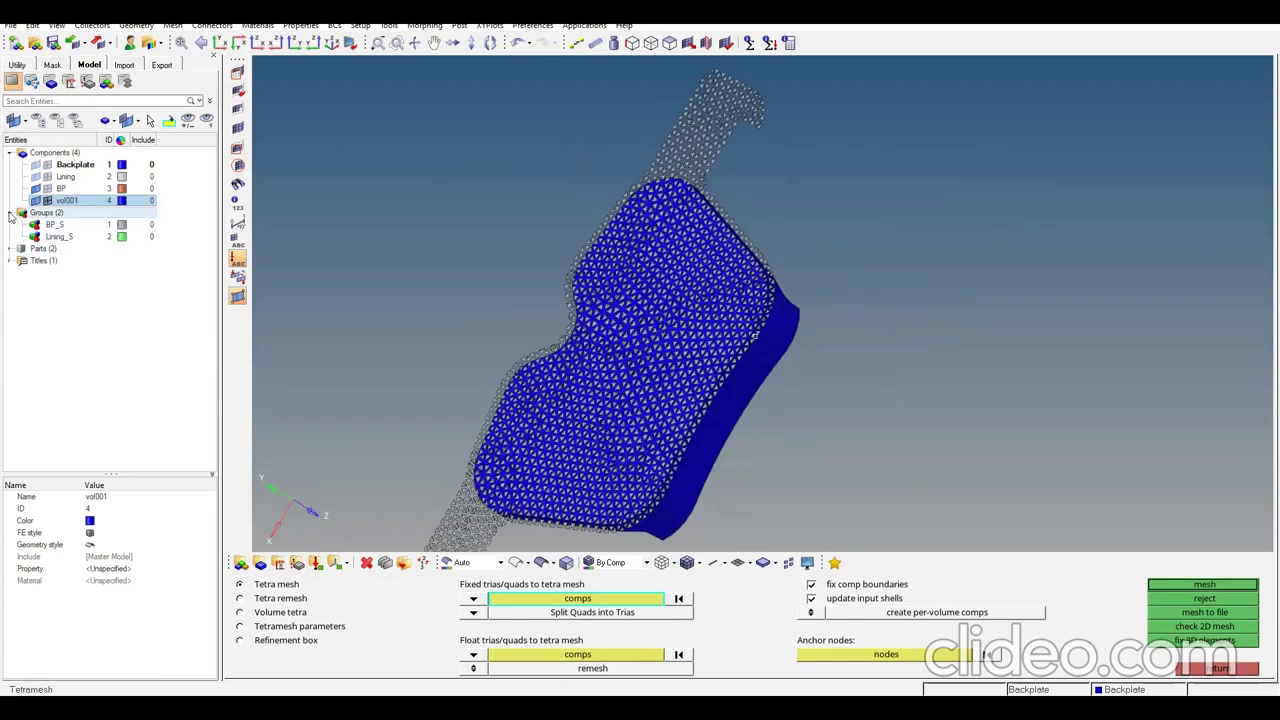
click(35, 236)
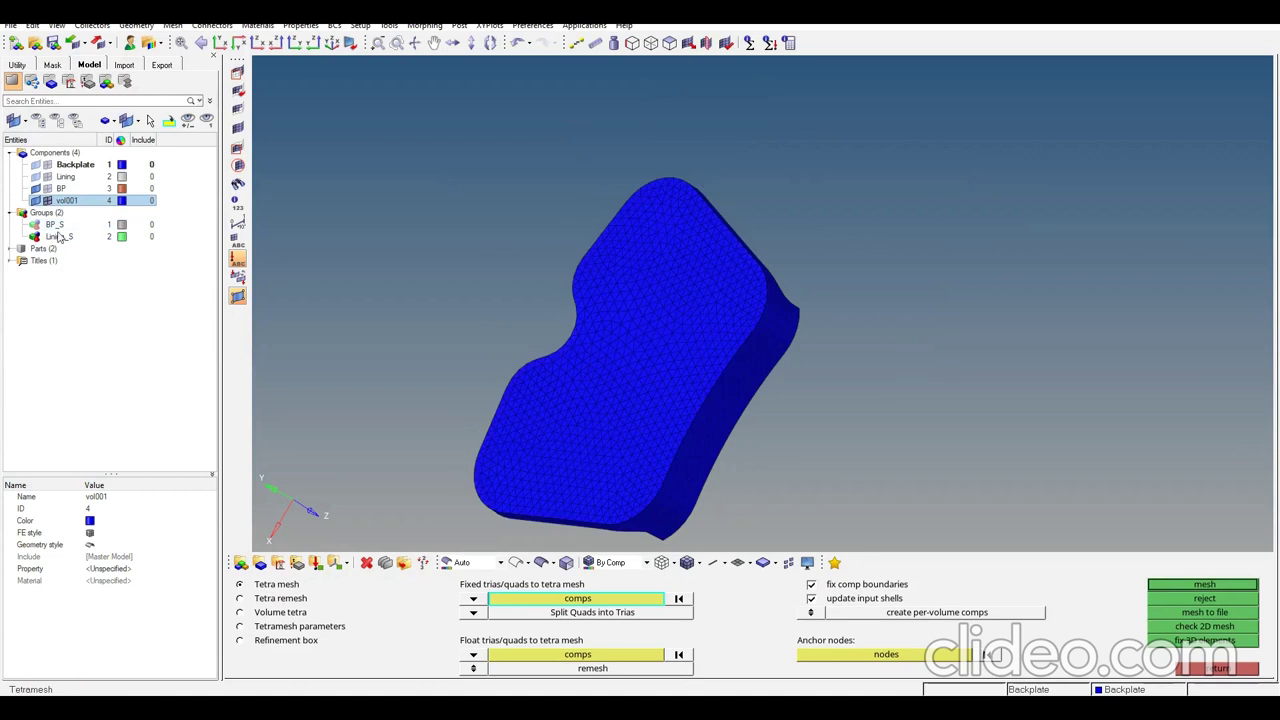
click(583, 340)
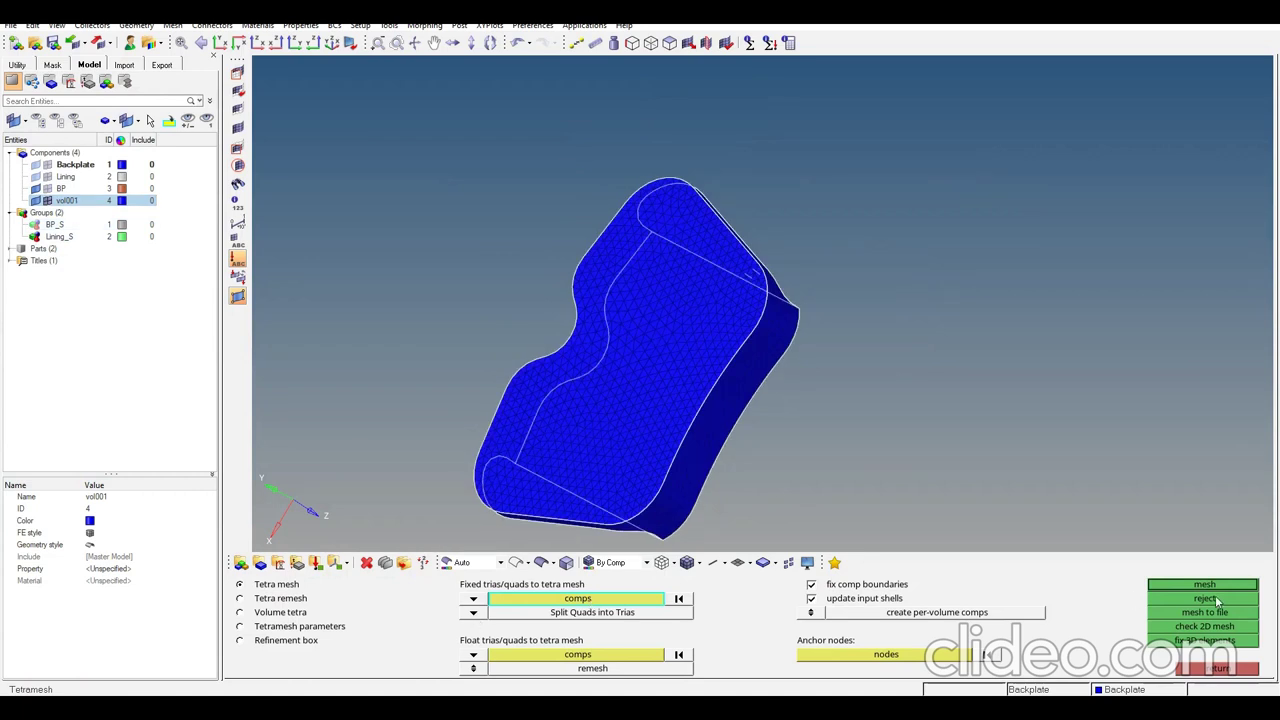
- Leave tetramesh, return to the Lining_S surface definition, and select all lining solid elements by attached
click(1218, 668)
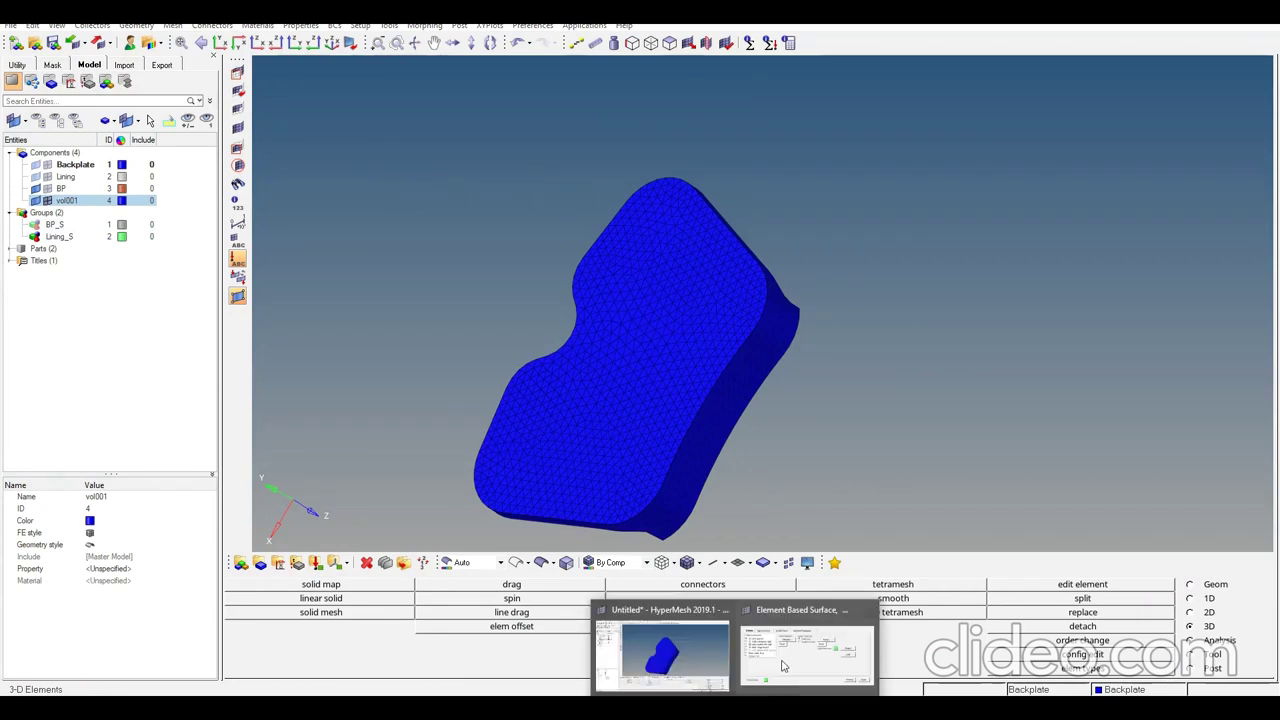
click(784, 660)
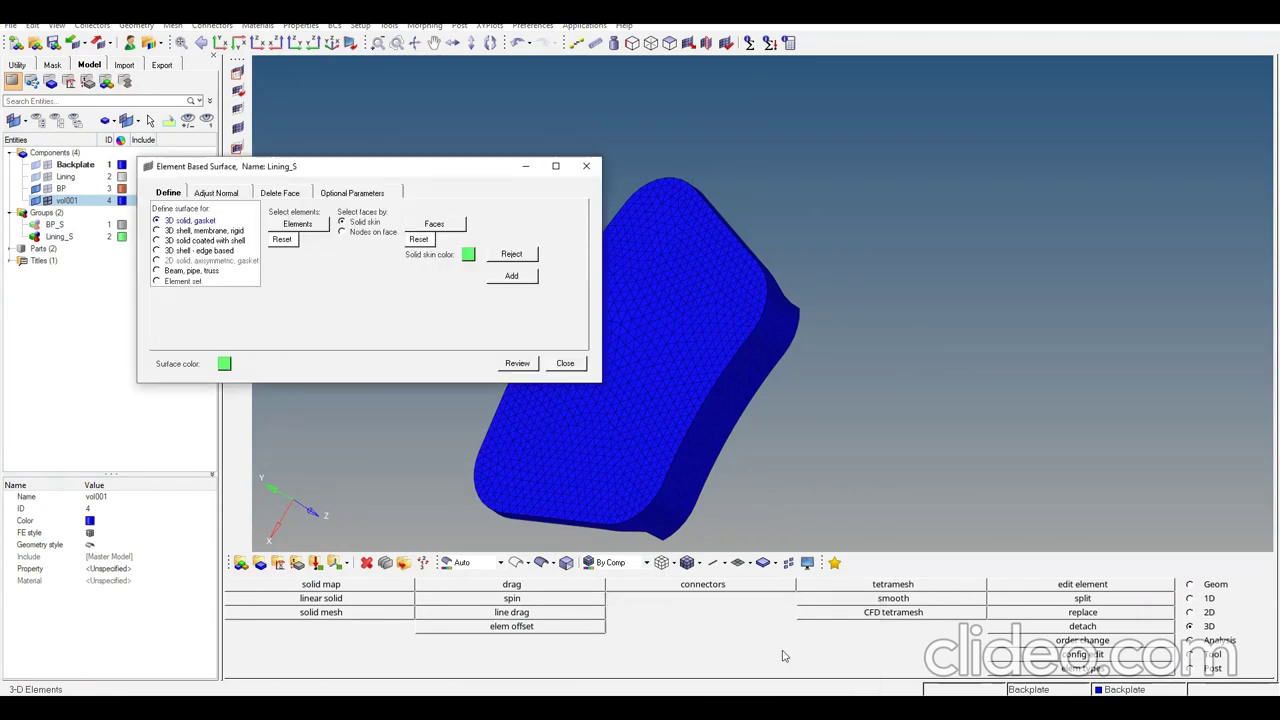
click(318, 228)
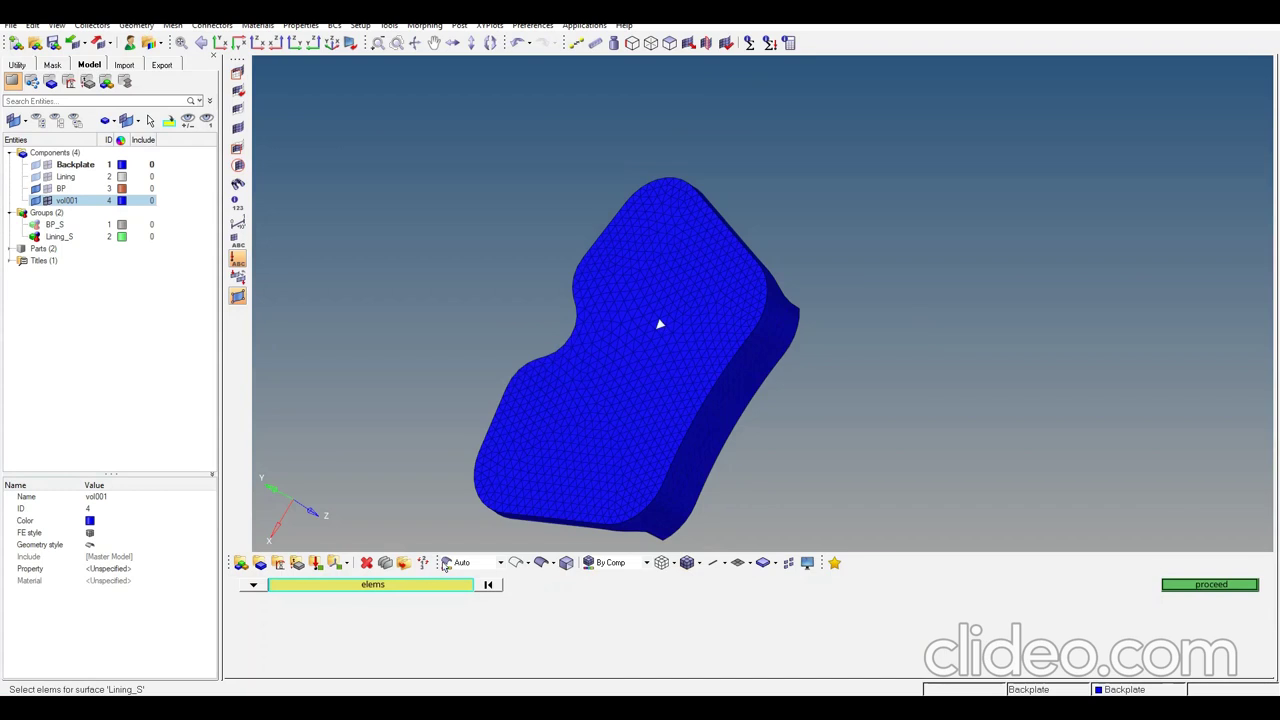
click(430, 585)
click(853, 631)
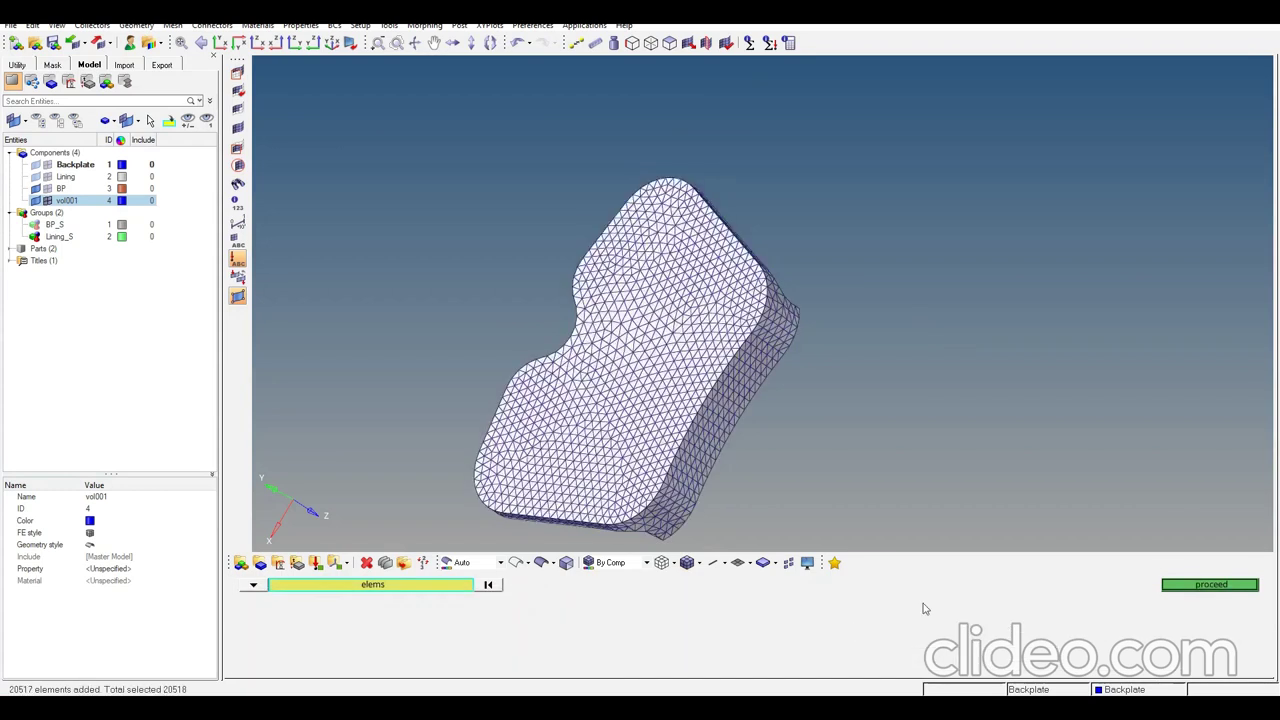
click(1212, 587)
- Select the lining's flat backplate-side face by face, add it to surface Lining_S, and close the surface definition
click(463, 226)
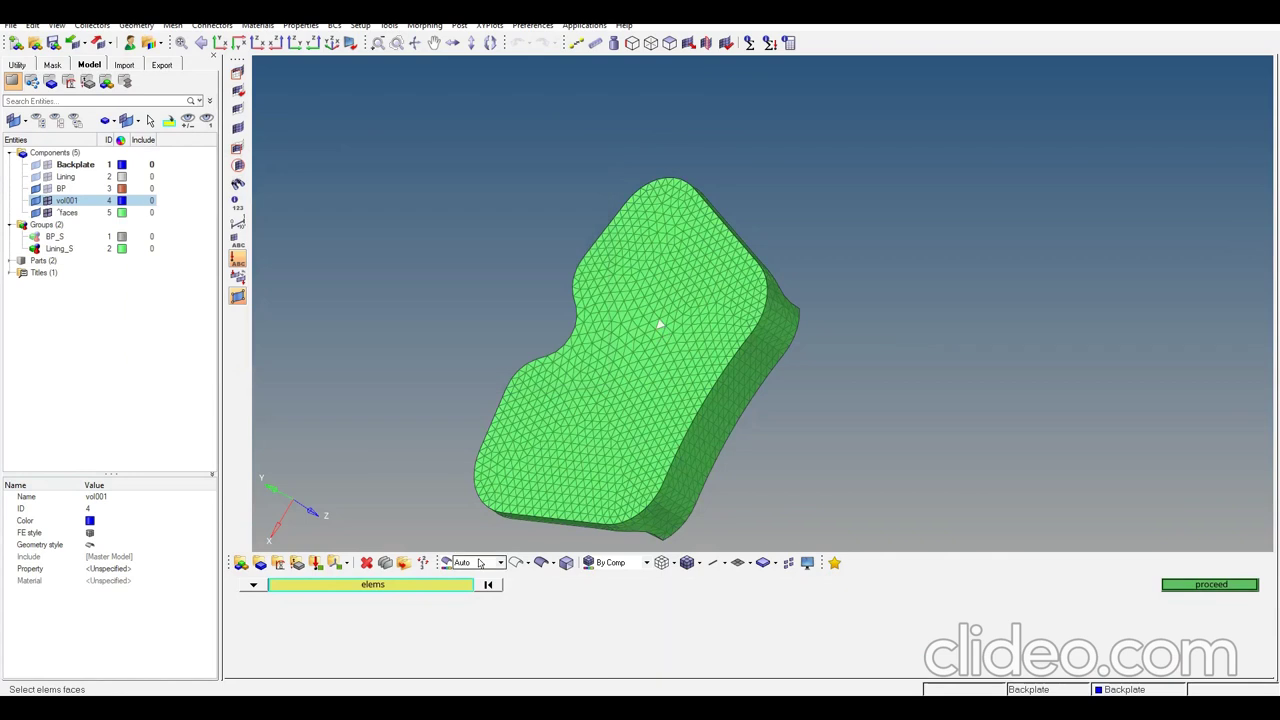
click(466, 585)
click(812, 647)
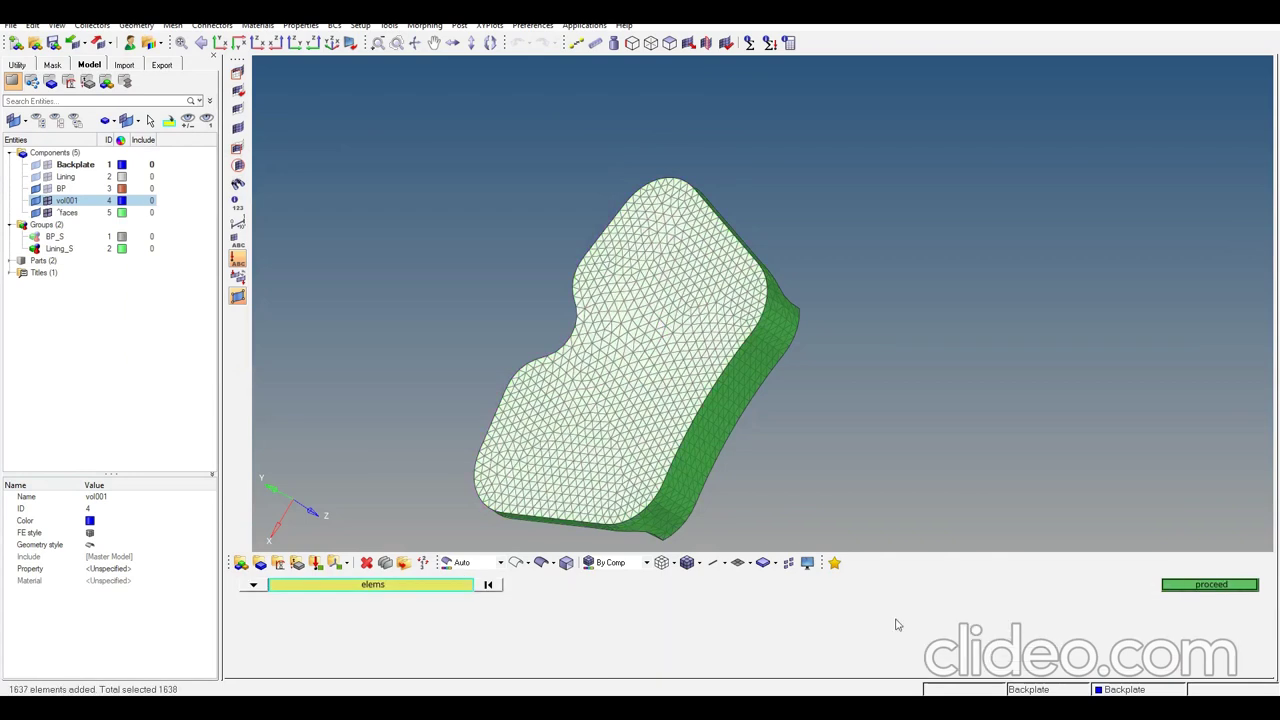
click(1212, 585)
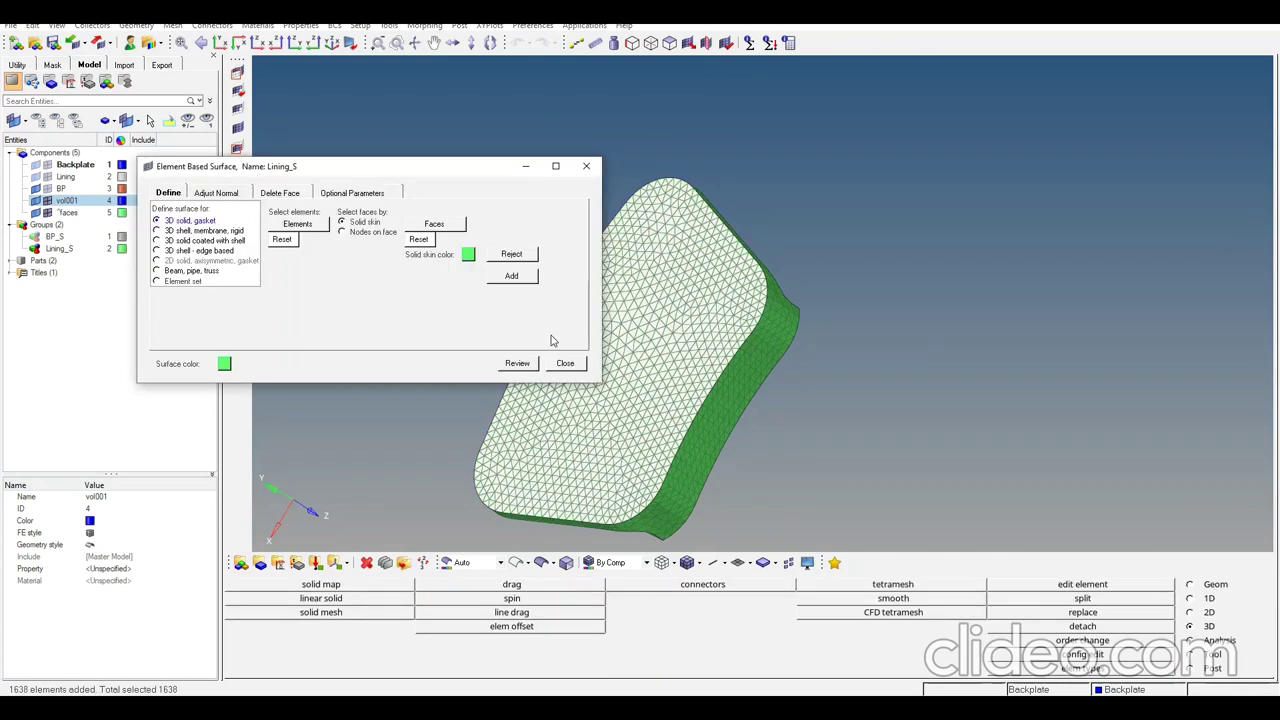
click(510, 278)
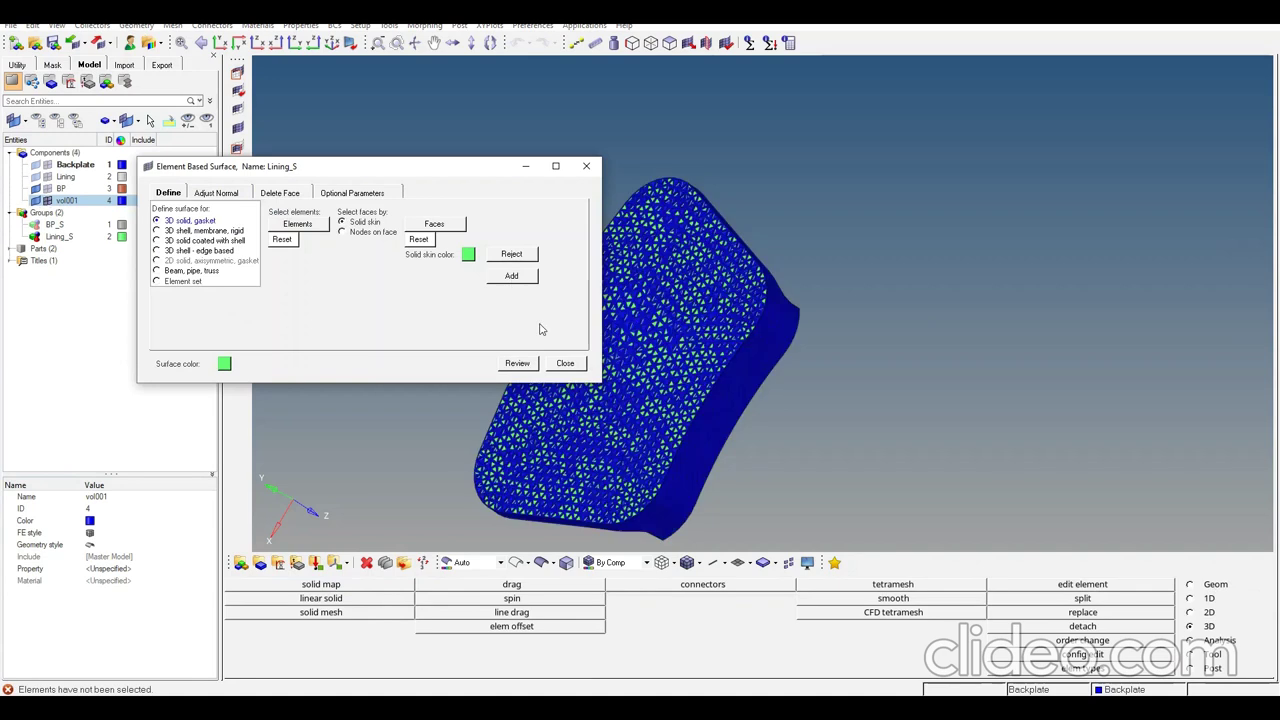
click(565, 363)
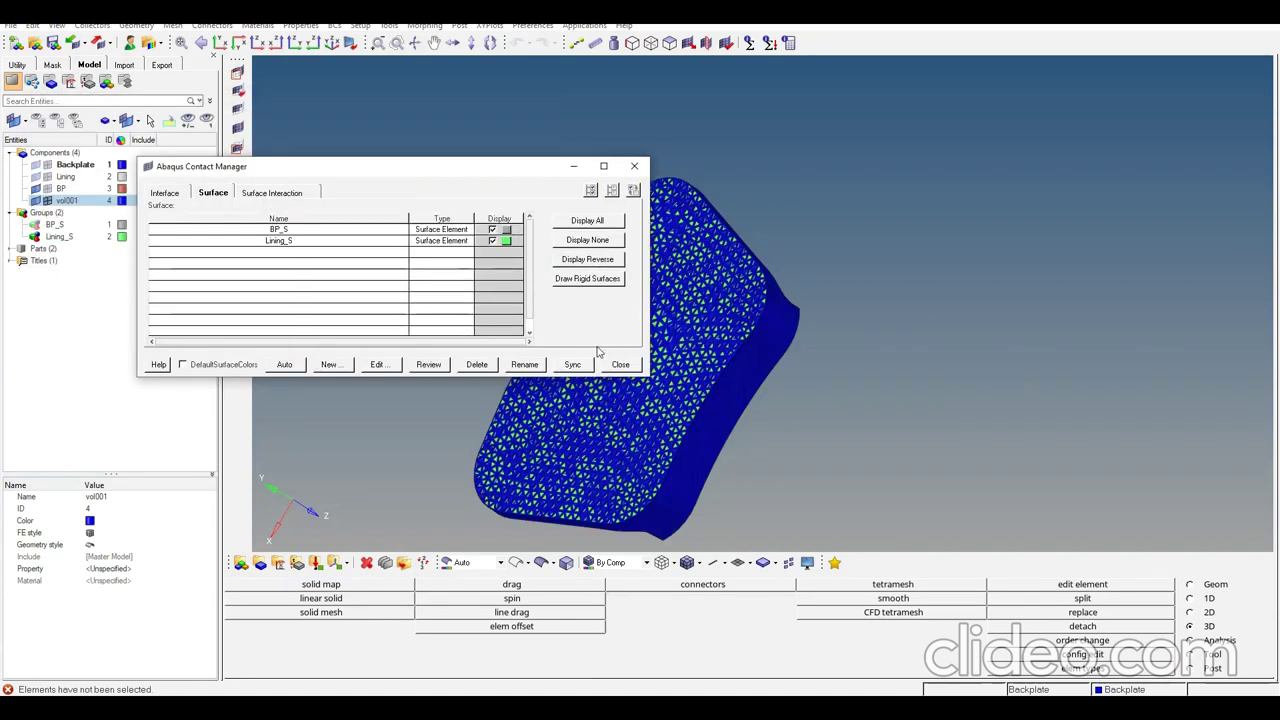
drag(512, 176, 466, 130)
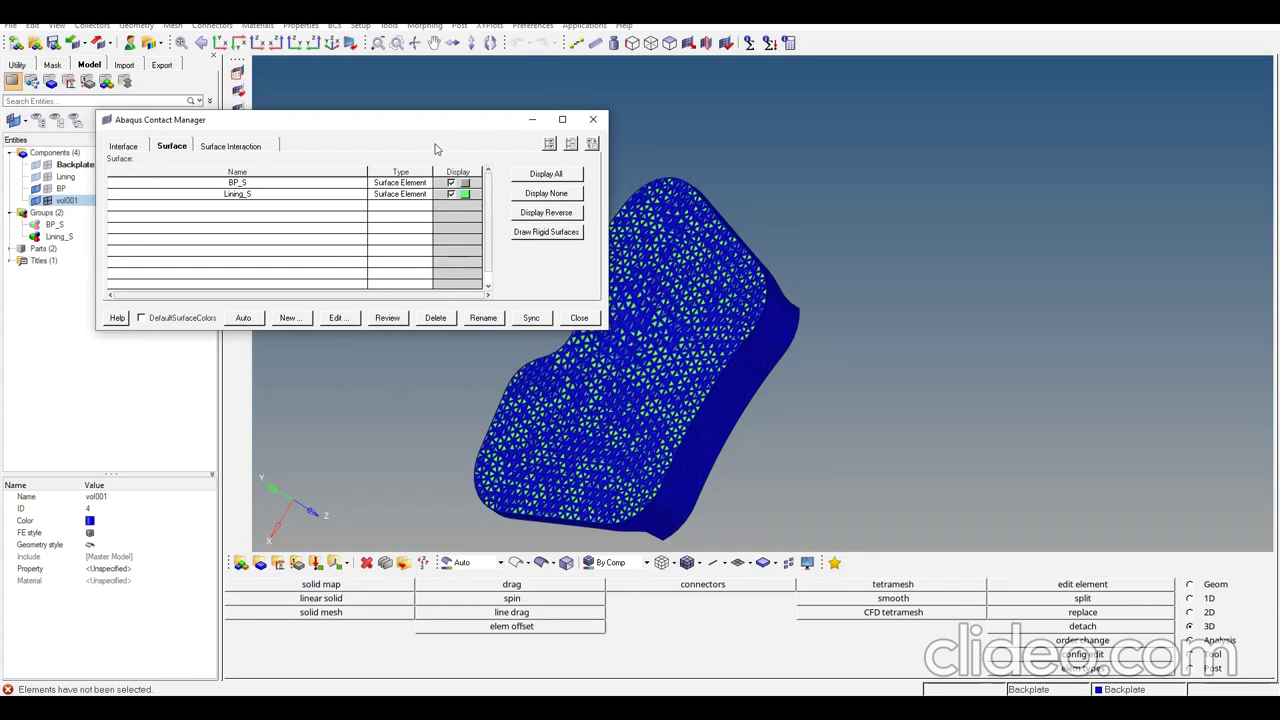
- Create a new contact interface named Tie with the type set to Tie
click(136, 146)
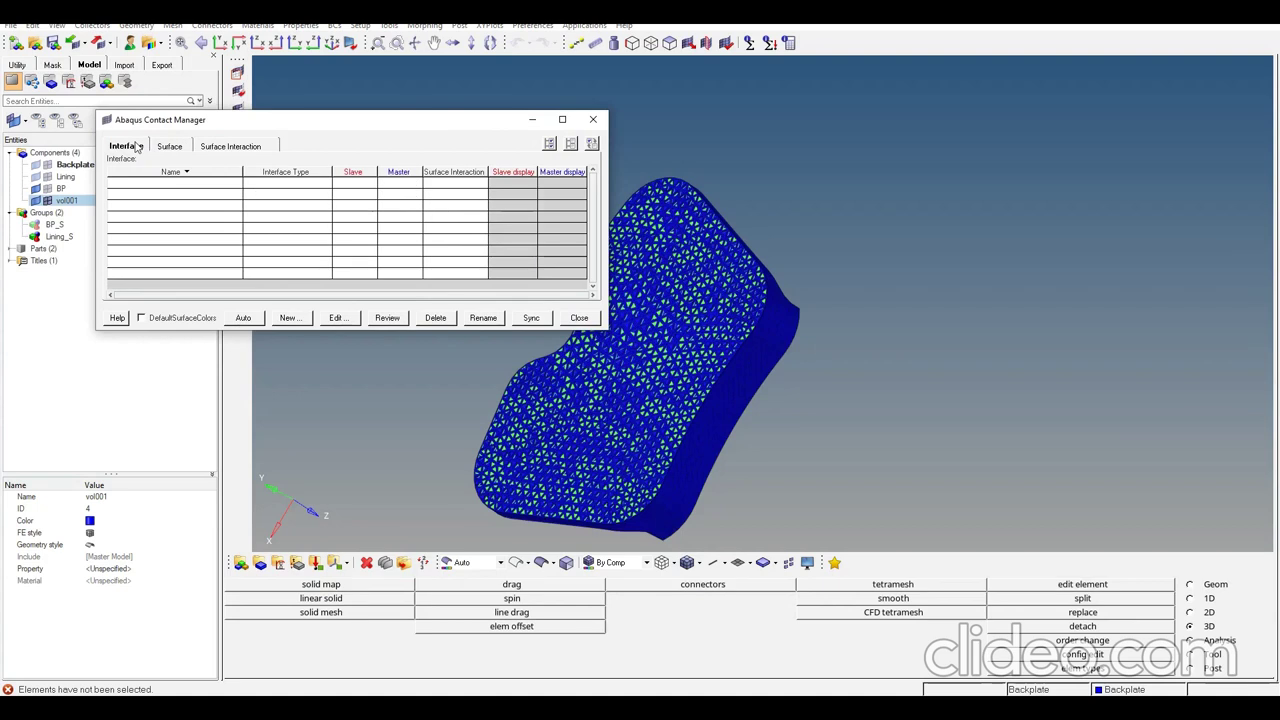
click(291, 318)
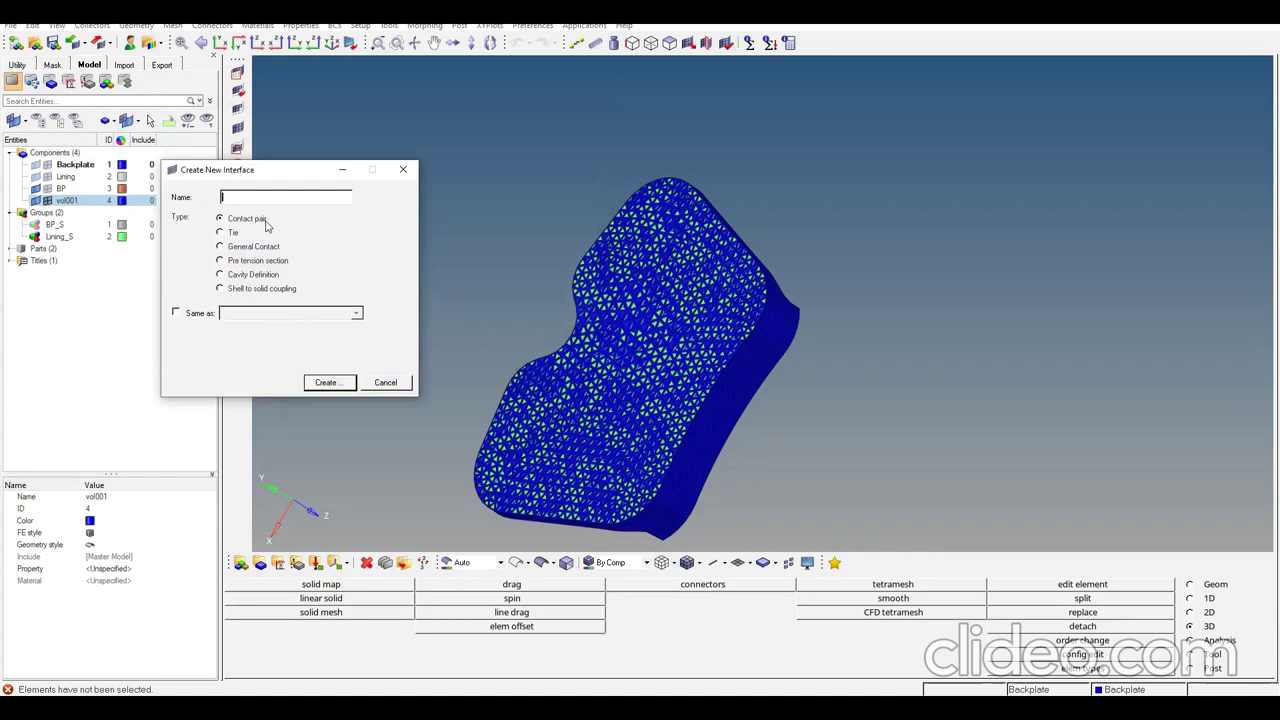
drag(275, 172, 403, 104)
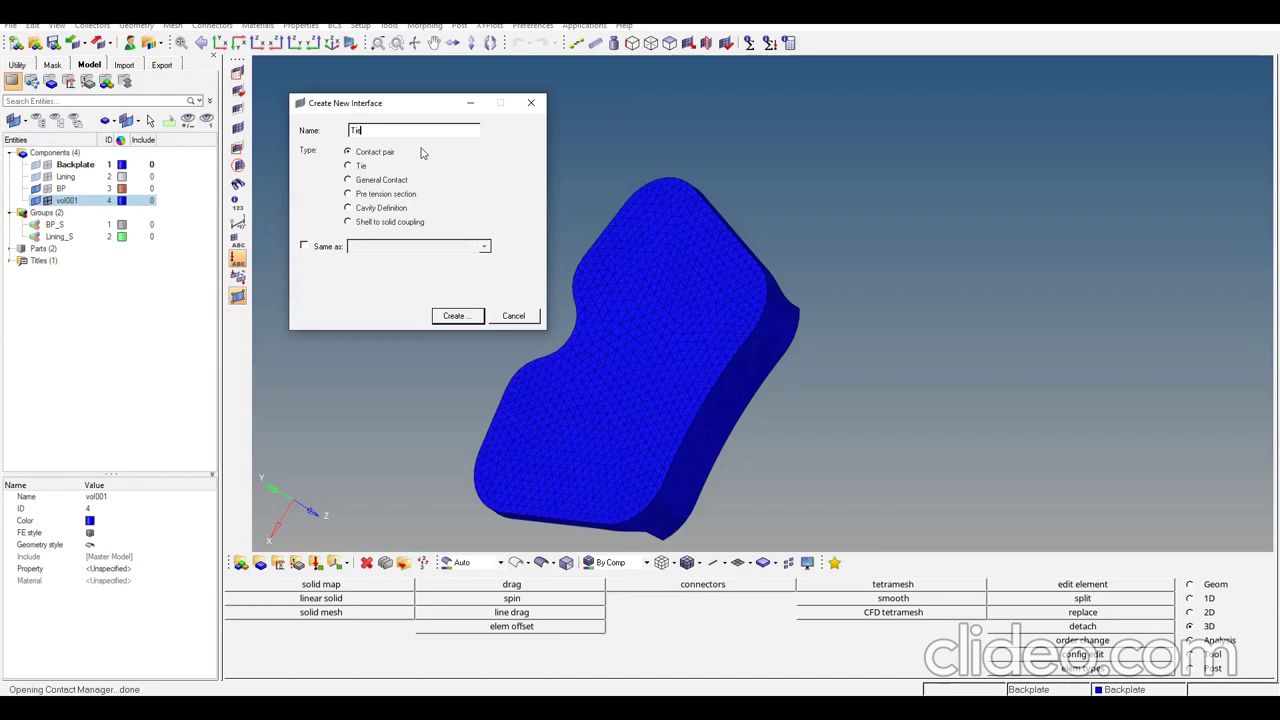
click(362, 168)
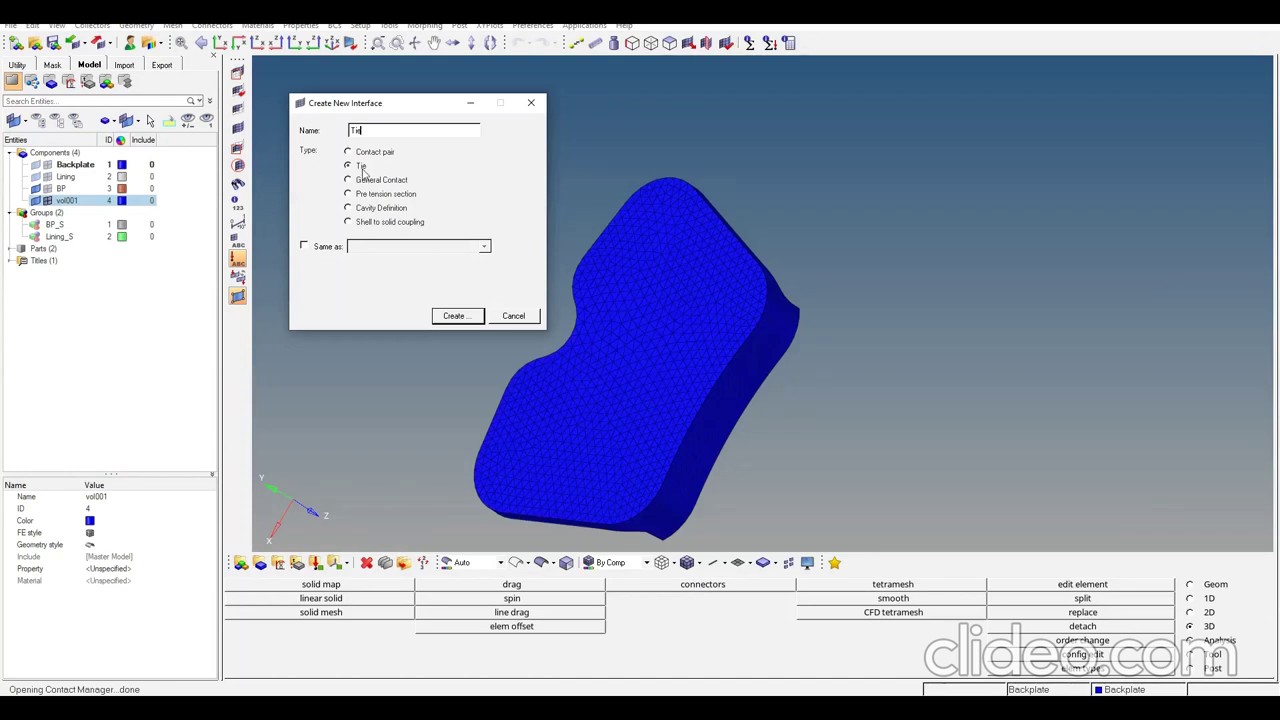
click(455, 316)
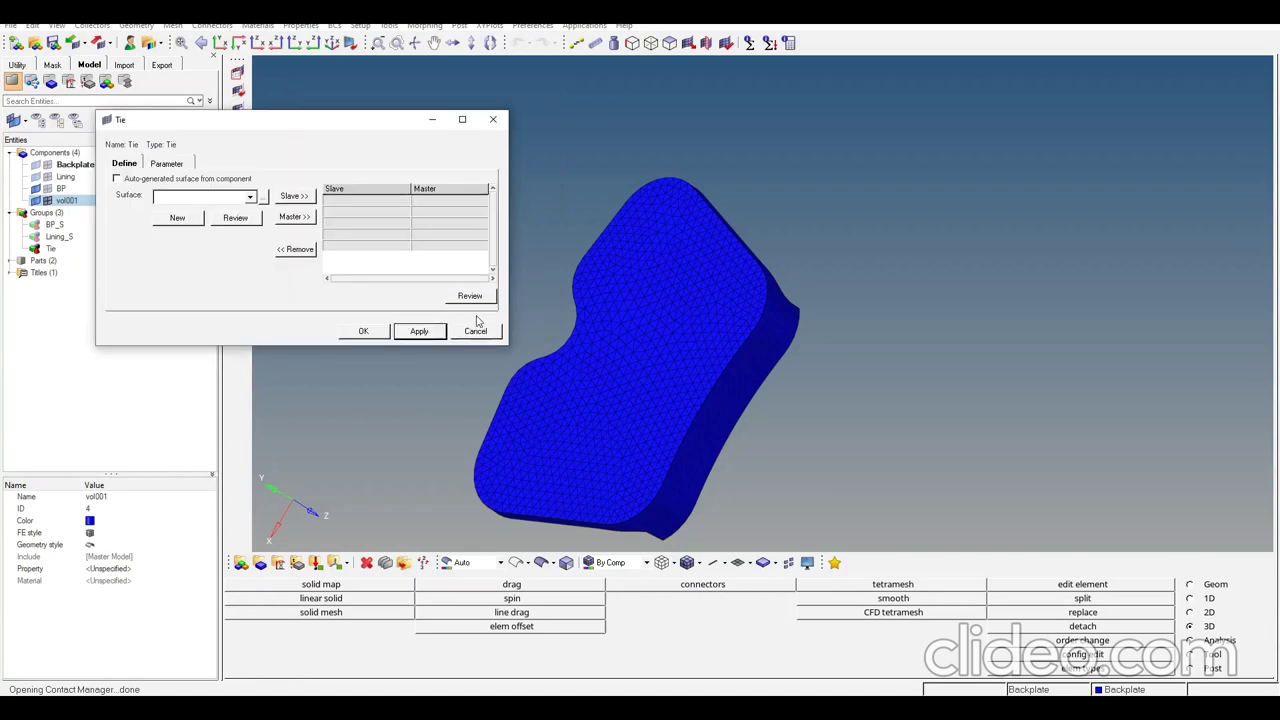
- Assign BP_S as the slave and Lining_S as the master surface of the Tie interface, and accept the definition
click(250, 197)
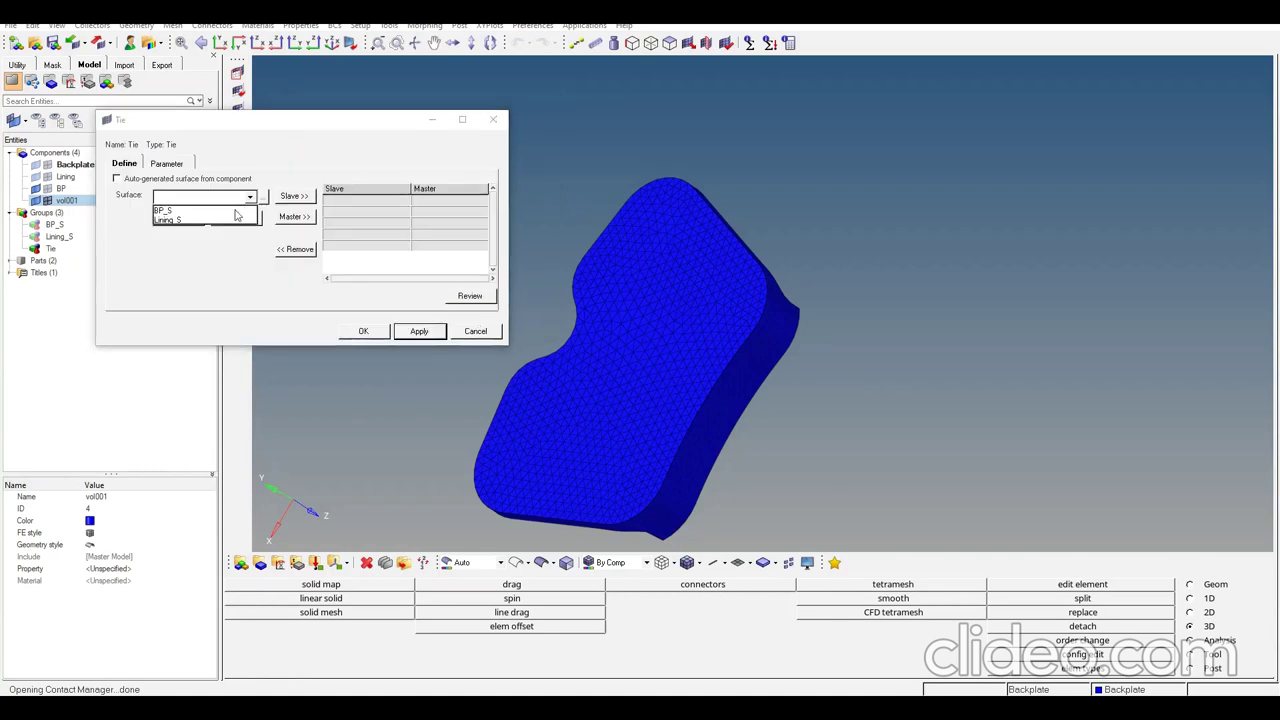
click(165, 210)
click(295, 197)
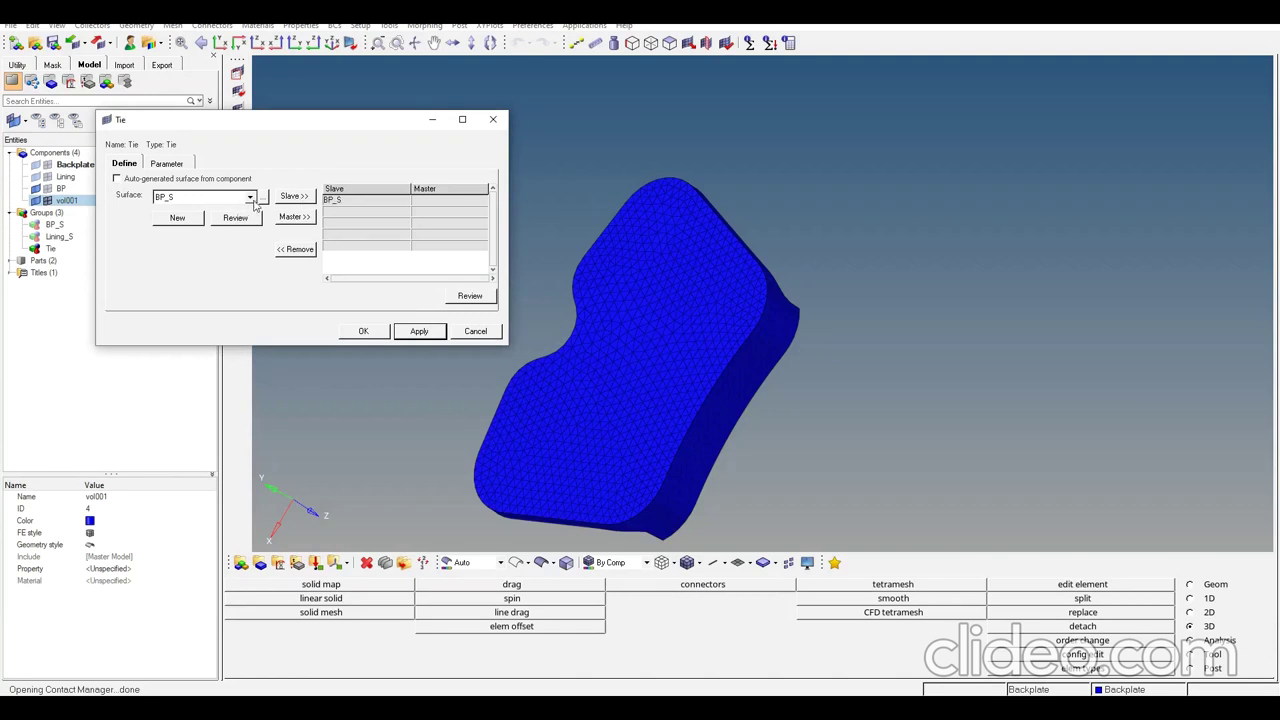
click(250, 197)
click(195, 222)
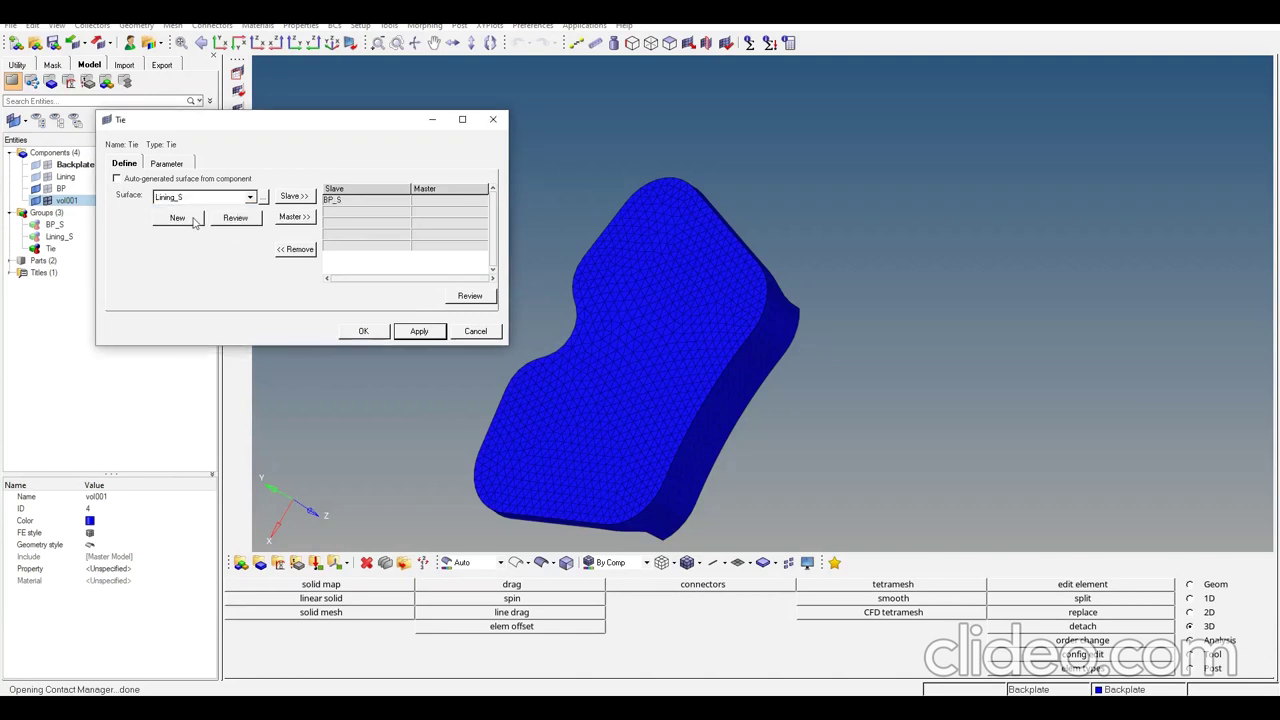
click(295, 218)
click(370, 333)
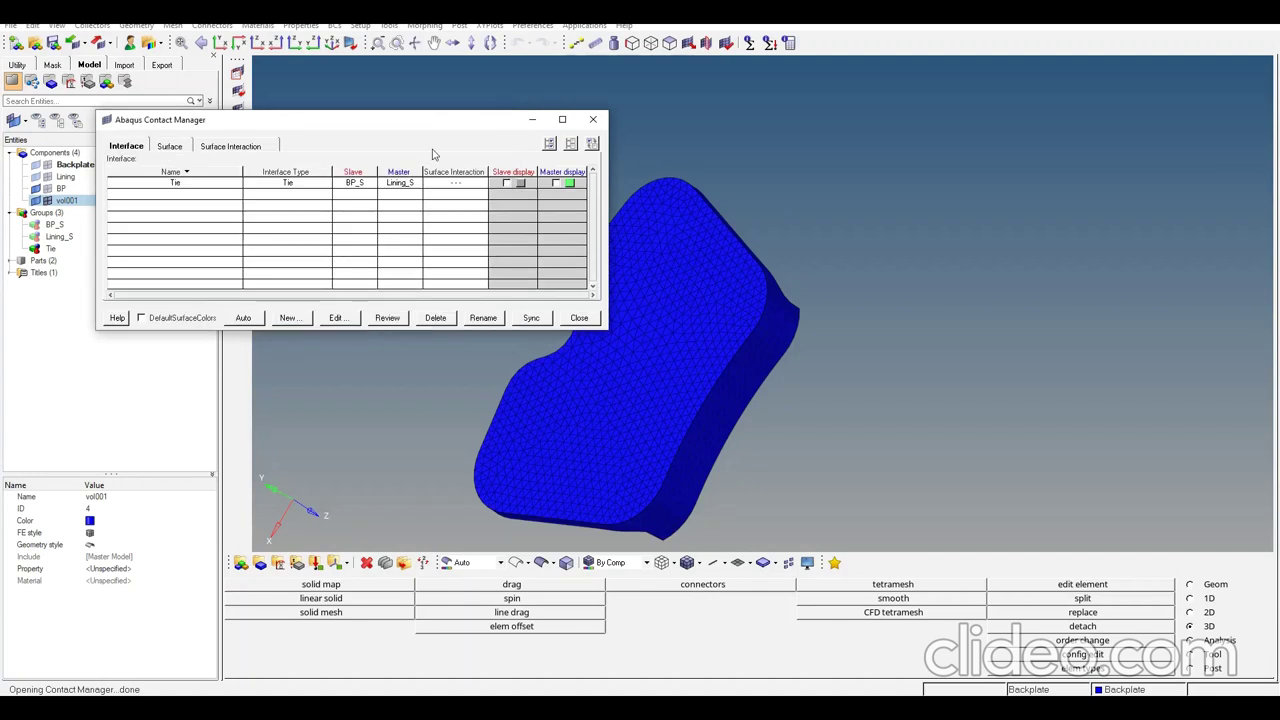
- Review the Tie interface in the Contact Manager to show its slave and master surfaces
mouse_move(445, 124)
mouse_down()
mouse_move(438, 132)
mouse_move(450, 123)
mouse_up()
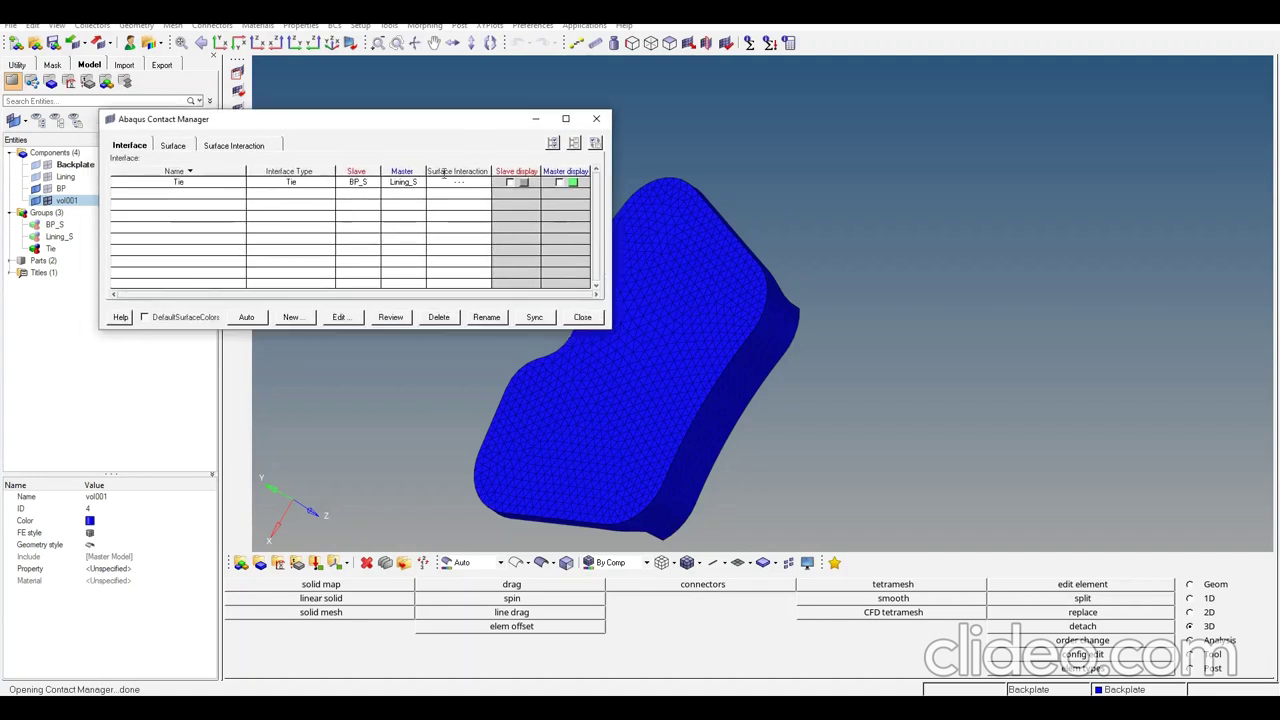
click(391, 316)
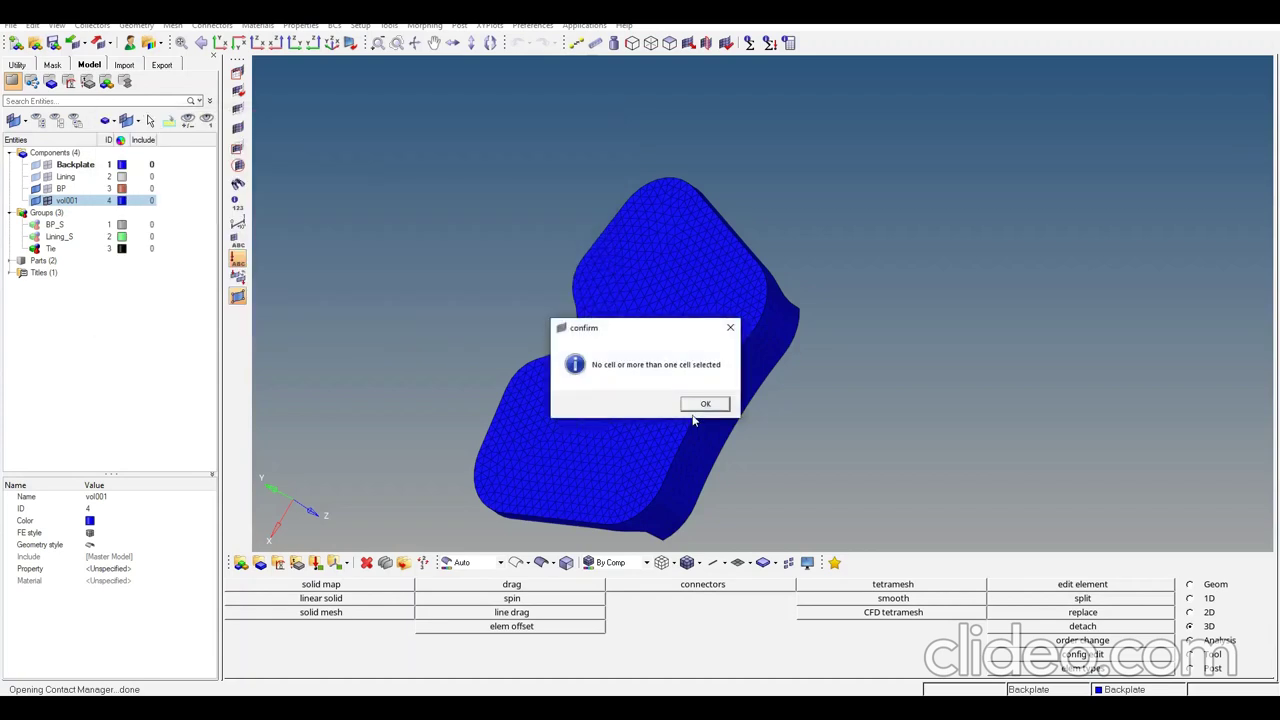
click(705, 405)
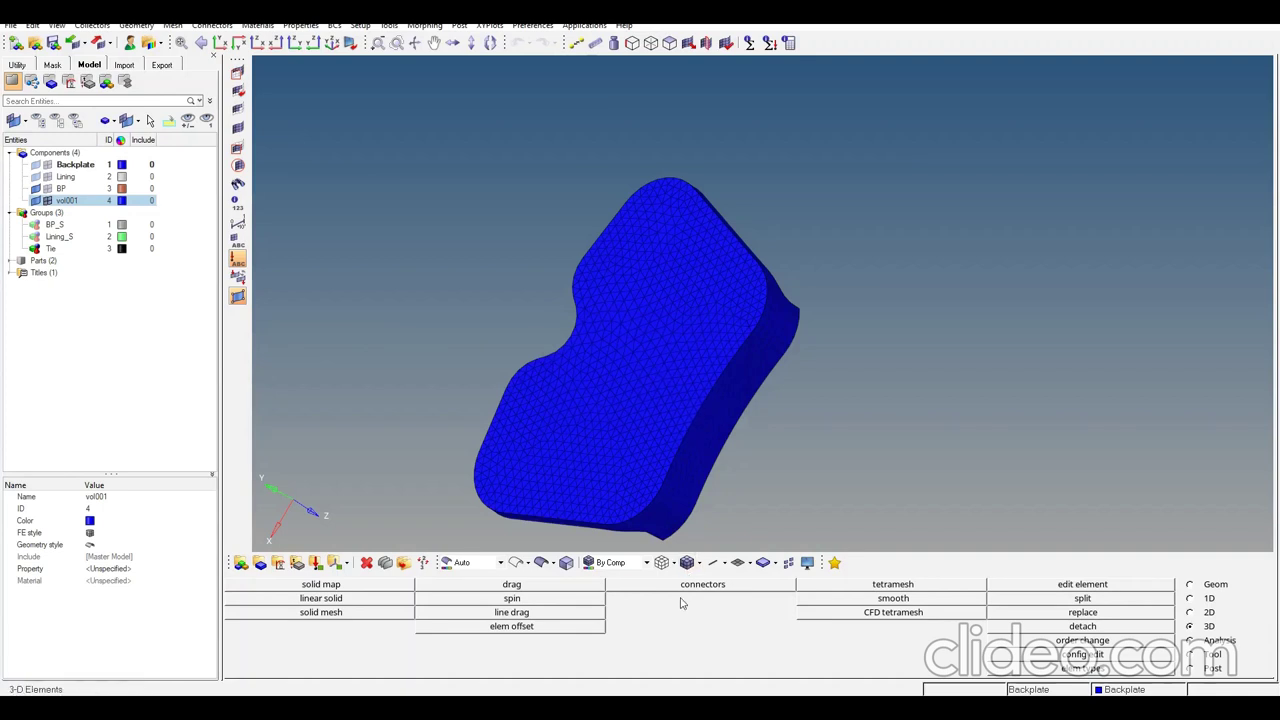
mouse_move(782, 692)
click(805, 655)
click(213, 184)
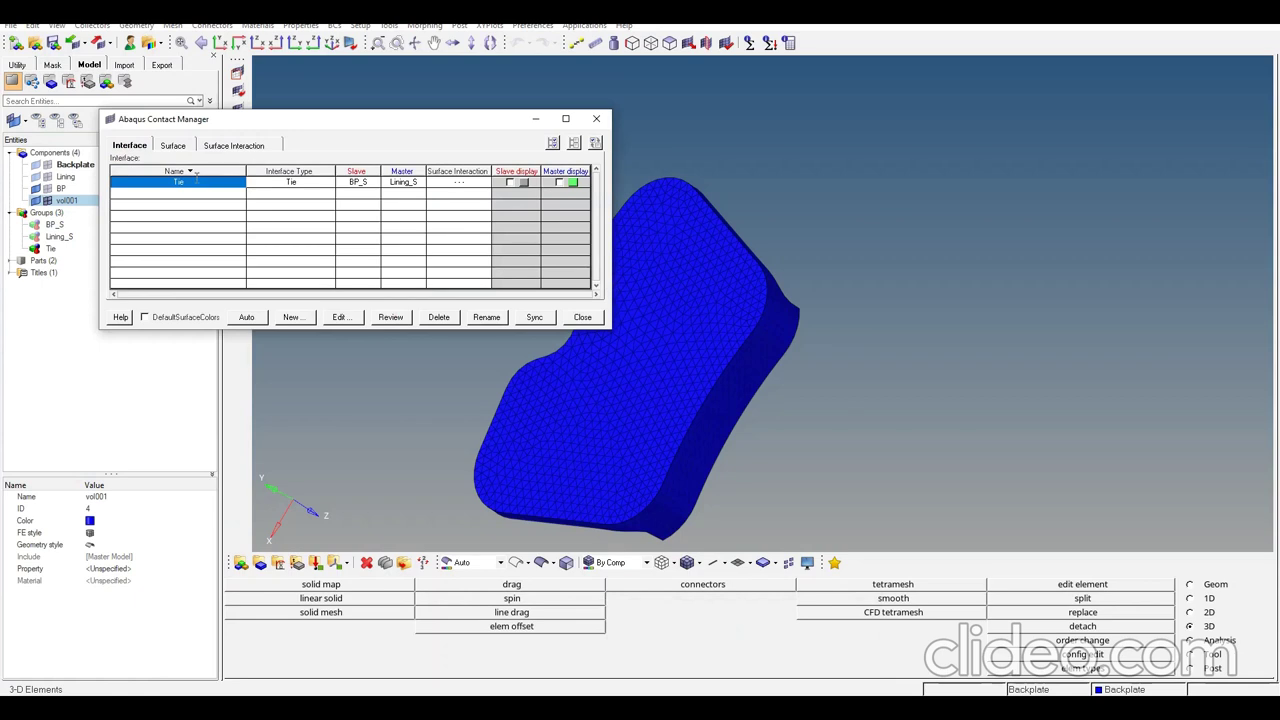
click(393, 319)
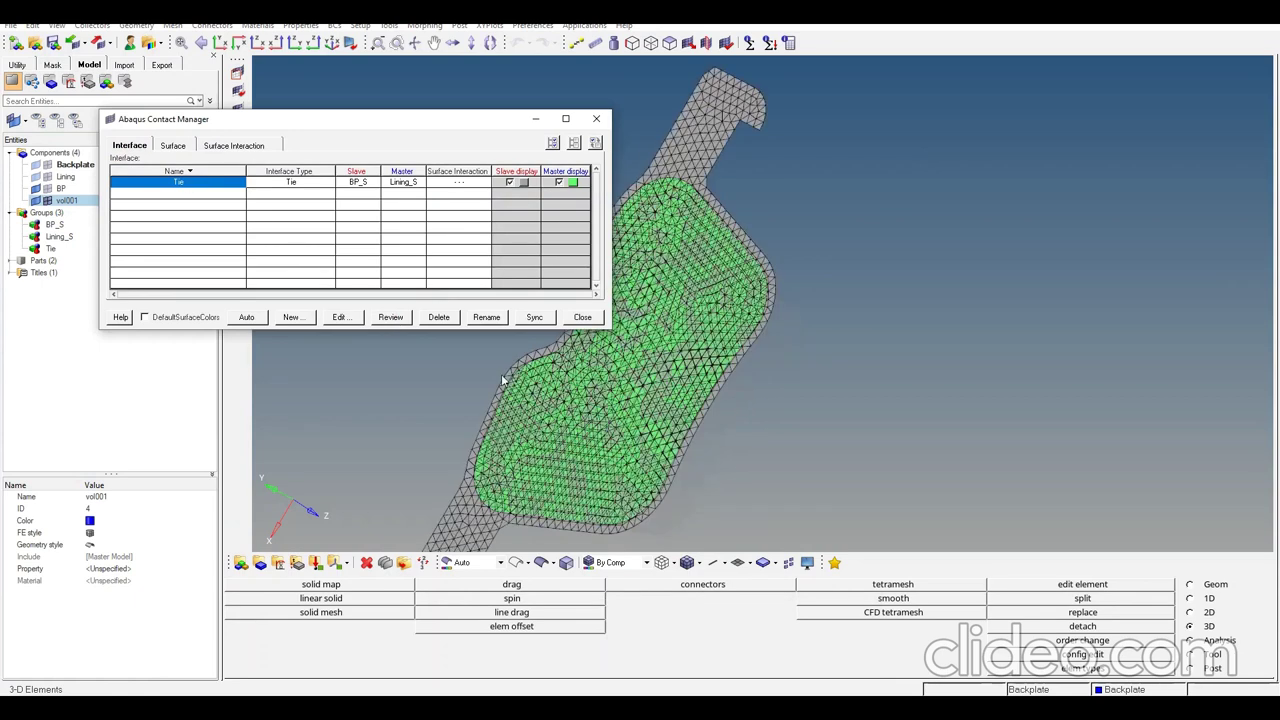
- Examine the overlap of the BP_S and Lining_S surfaces, end the interface review, and minimize the command window
click(737, 421)
ctrl+drag(737, 421, 655, 378)
scroll(655, 378, up, 5)
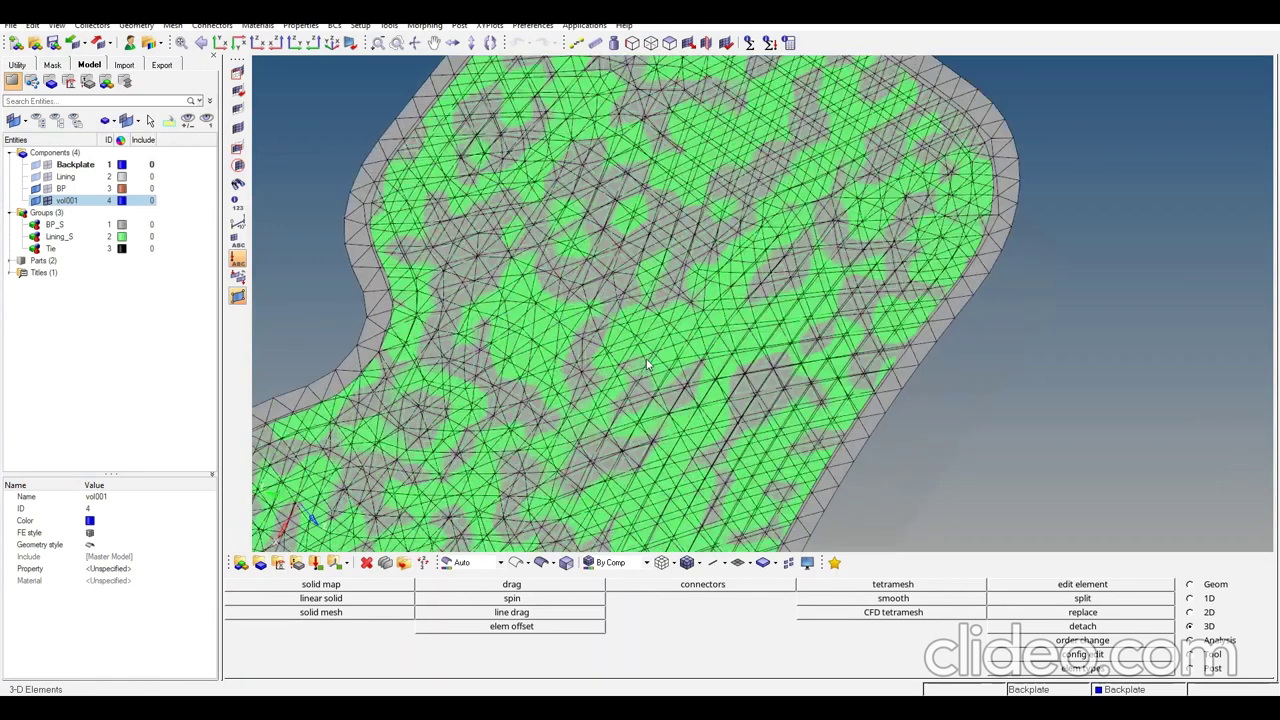
scroll(648, 366, down, 7)
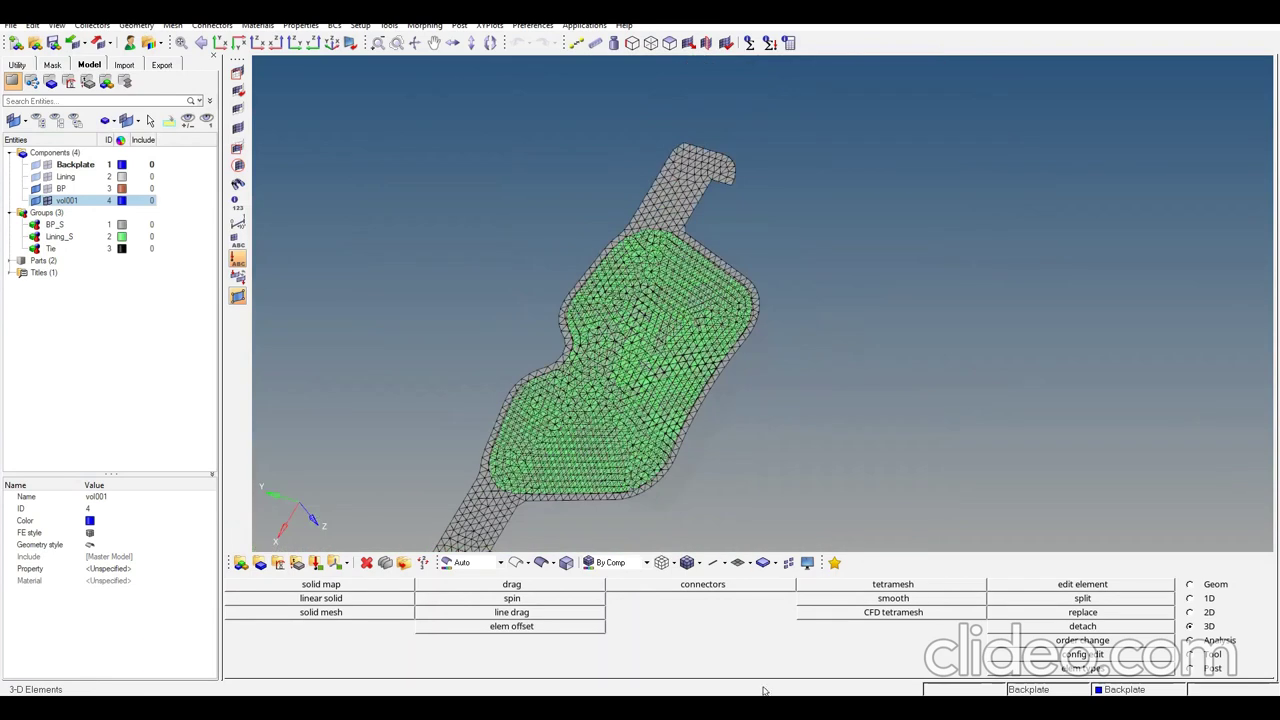
click(830, 655)
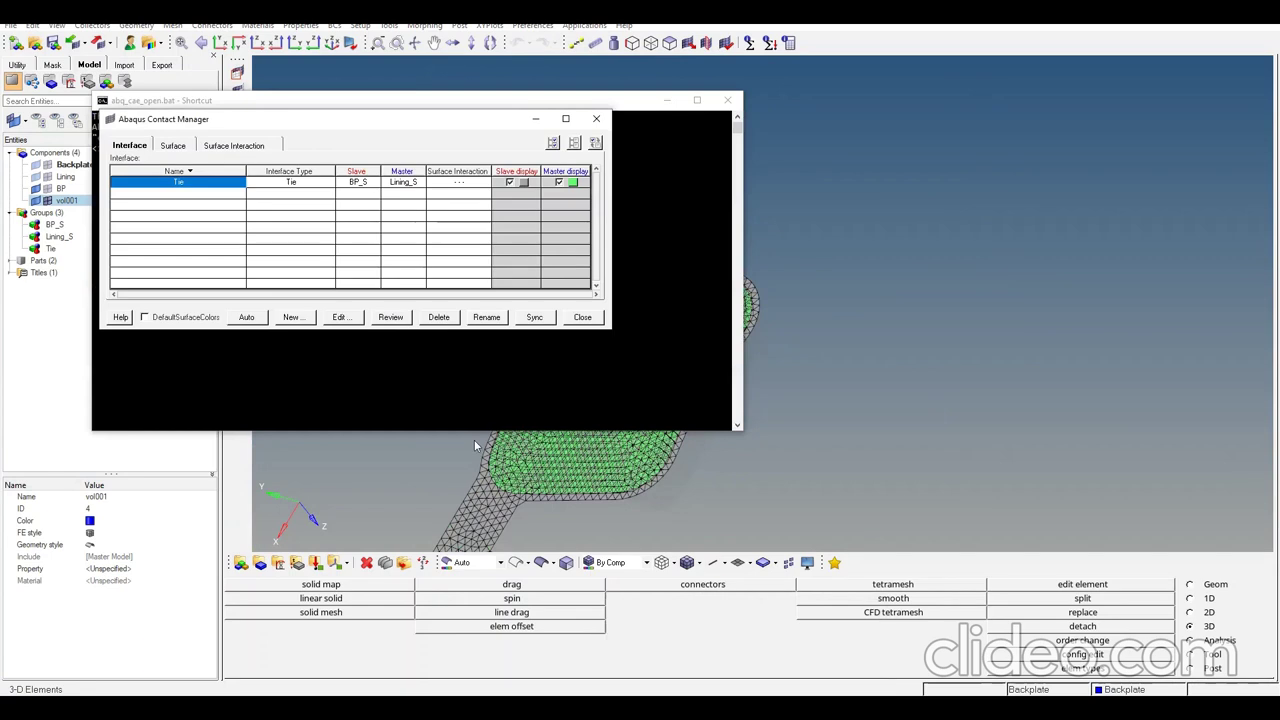
click(388, 317)
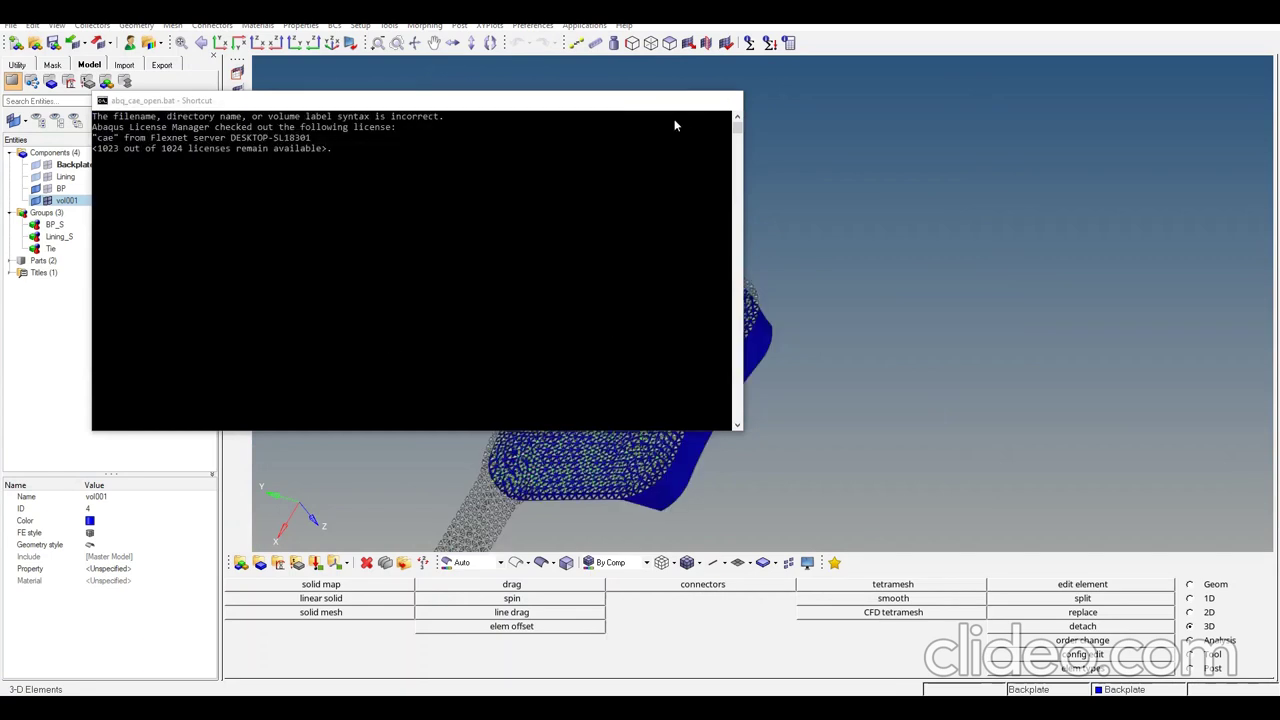
click(667, 100)
click(675, 103)
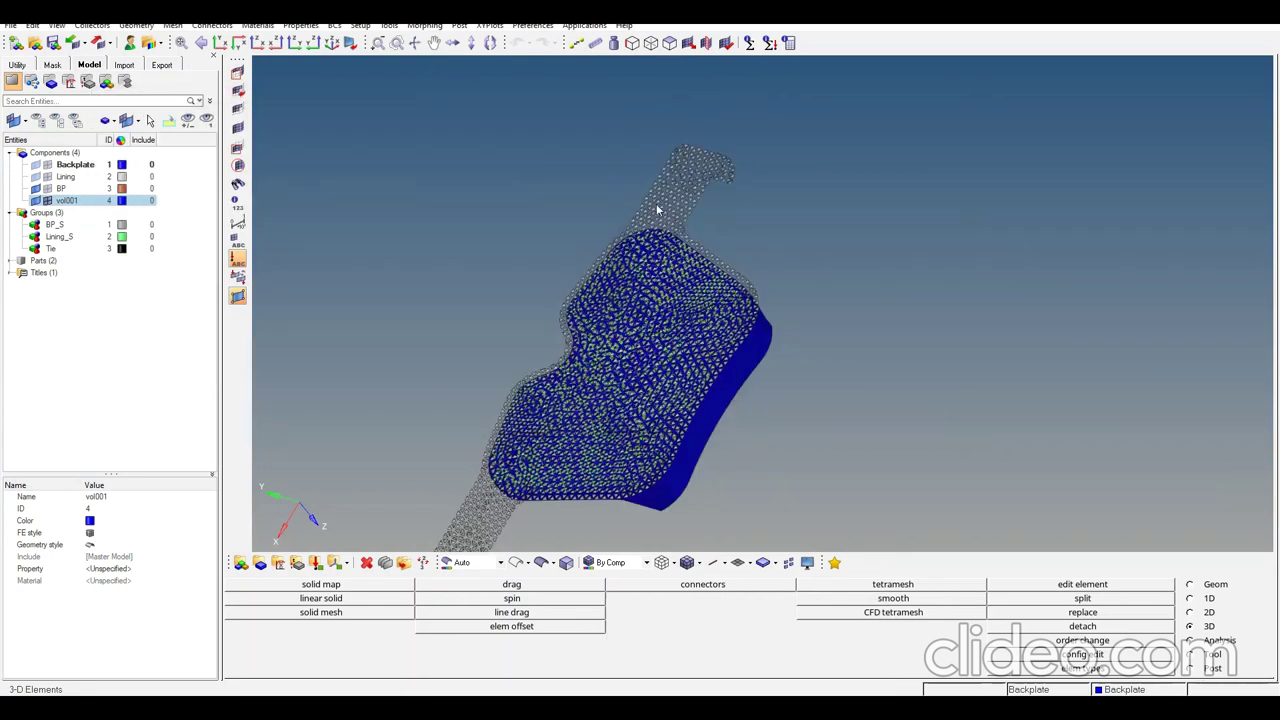
- Isolate the BP and vol001 components and turn the display of the BP_S, Lining_S and Tie groups back on
ctrl+drag(669, 292, 820, 215)
ctrl+click(61, 189)
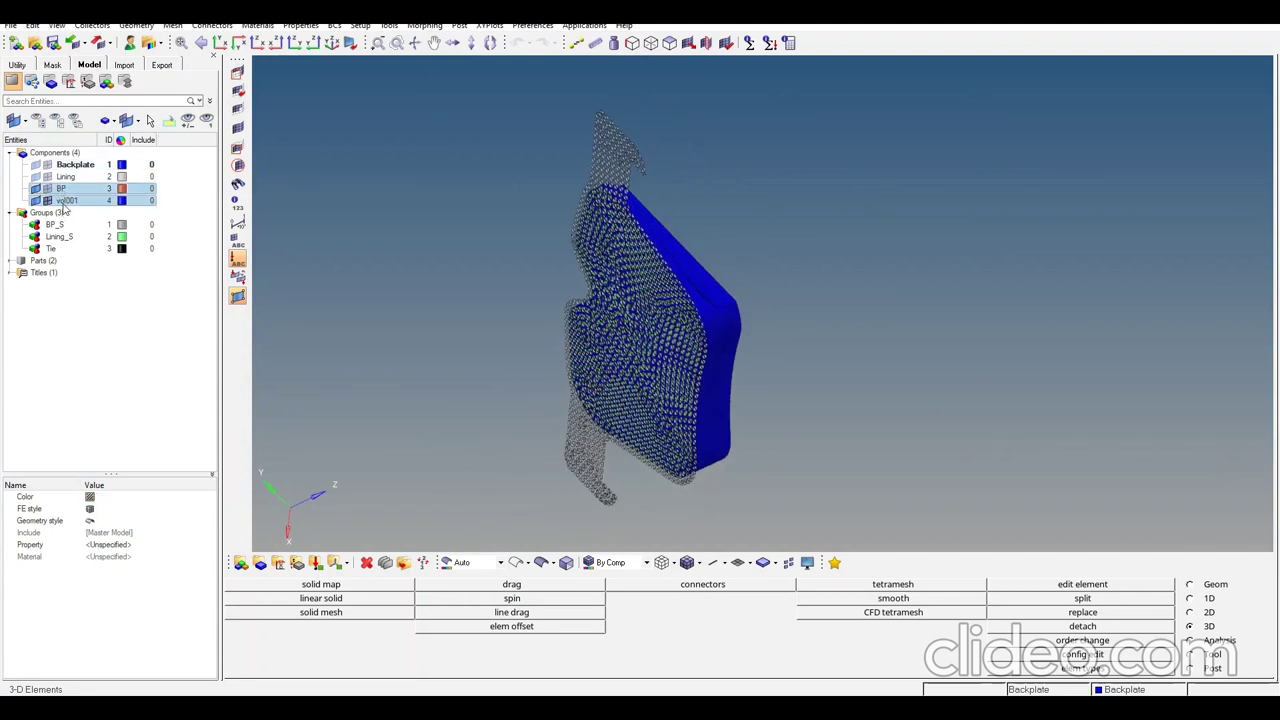
right_click(64, 200)
click(97, 328)
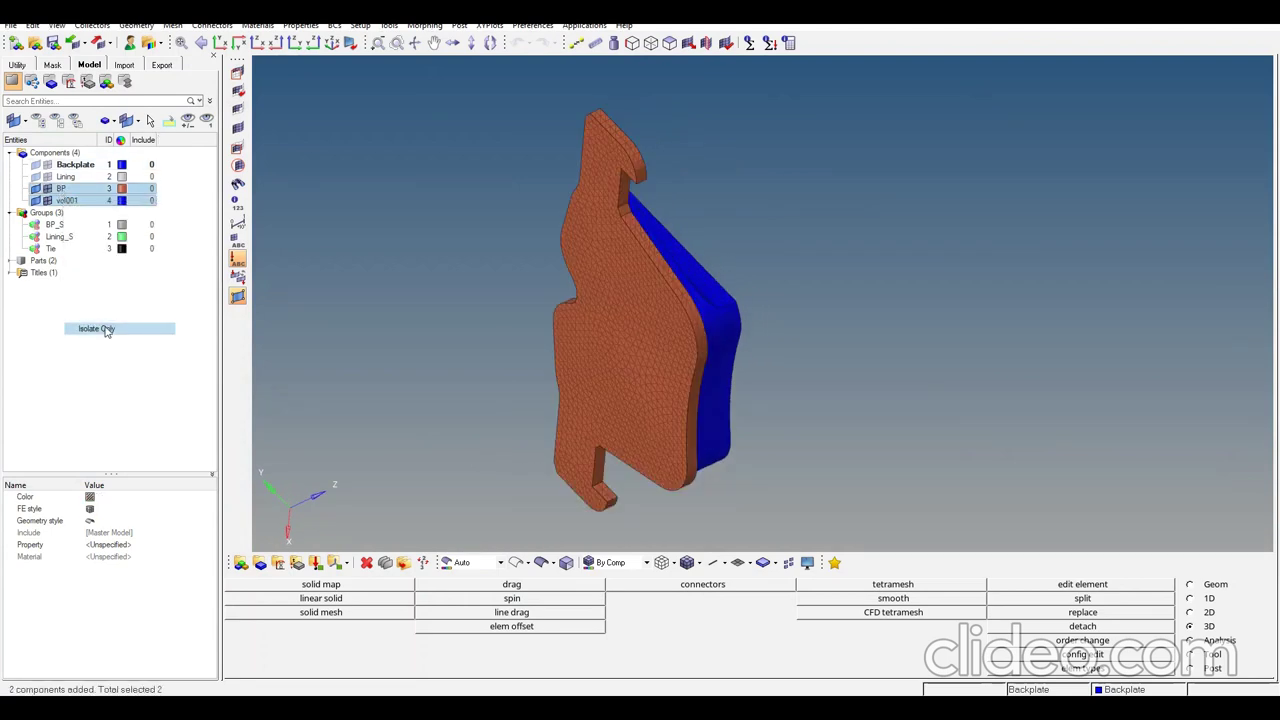
ctrl+drag(788, 291, 586, 346)
click(33, 237)
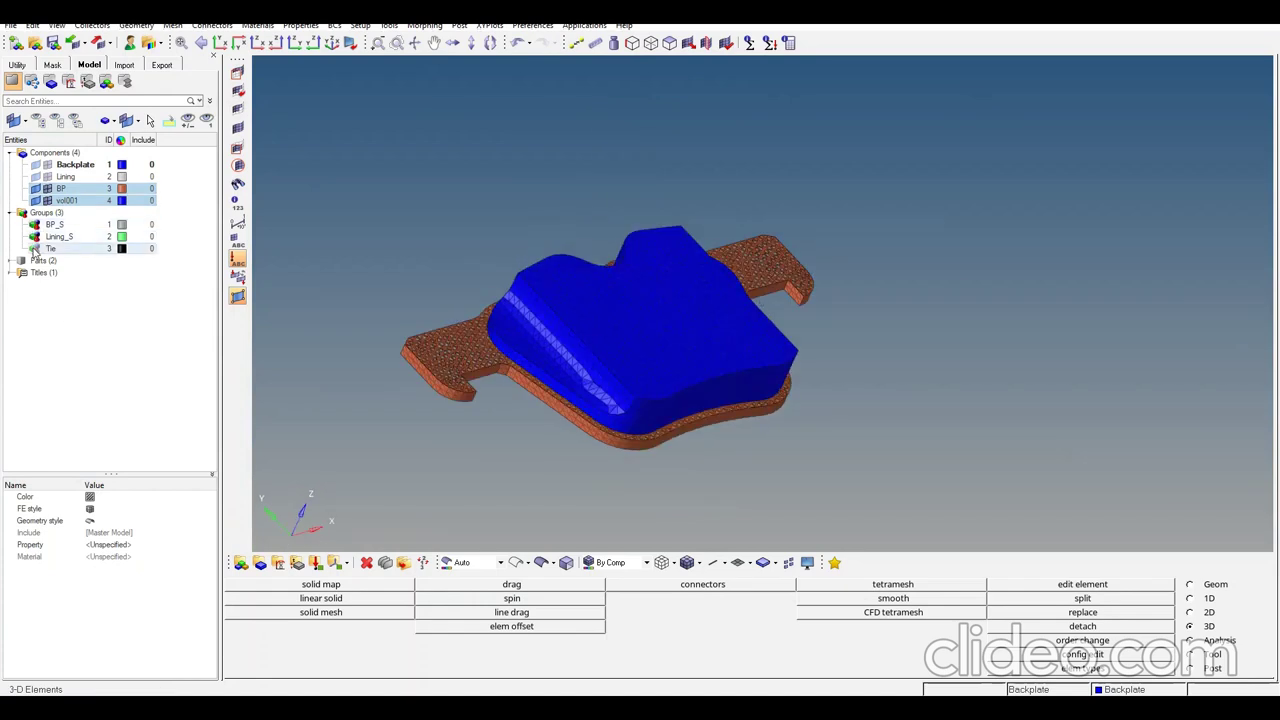
- Start translating nodes and duplicate one node picked near the middle of the lining's outer friction face
mouse_move(690, 380)
ctrl+mouse_down()
mouse_move(669, 363)
mouse_move(674, 383)
mouse_move(663, 346)
mouse_move(687, 352)
mouse_move(668, 380)
mouse_move(697, 367)
ctrl+mouse_up()
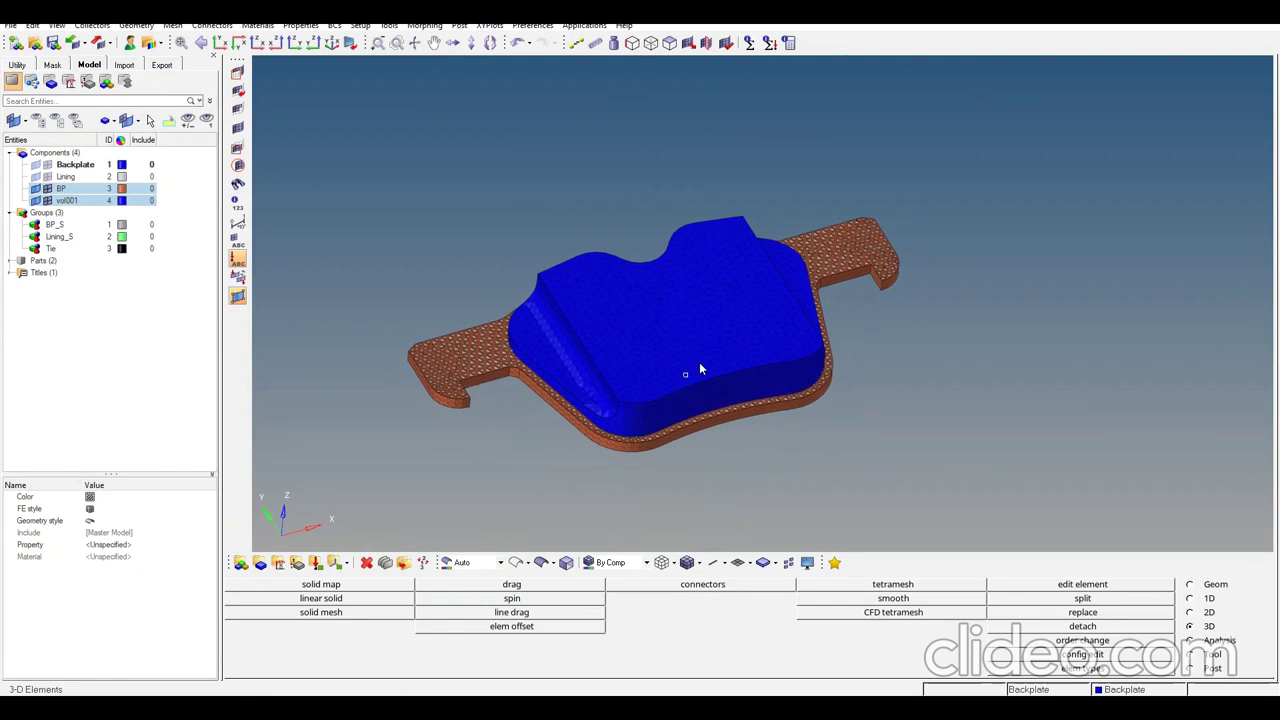
ctrl+drag(699, 364, 699, 364)
ctrl+click(685, 349)
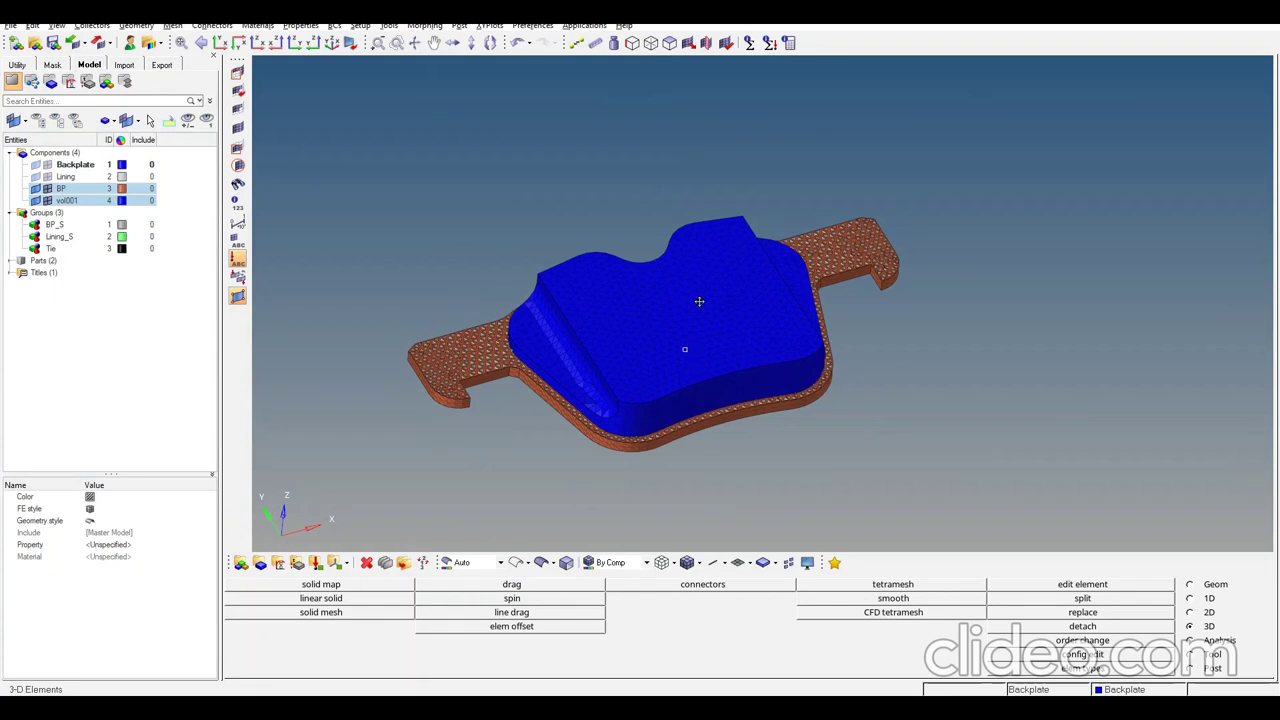
click(1211, 657)
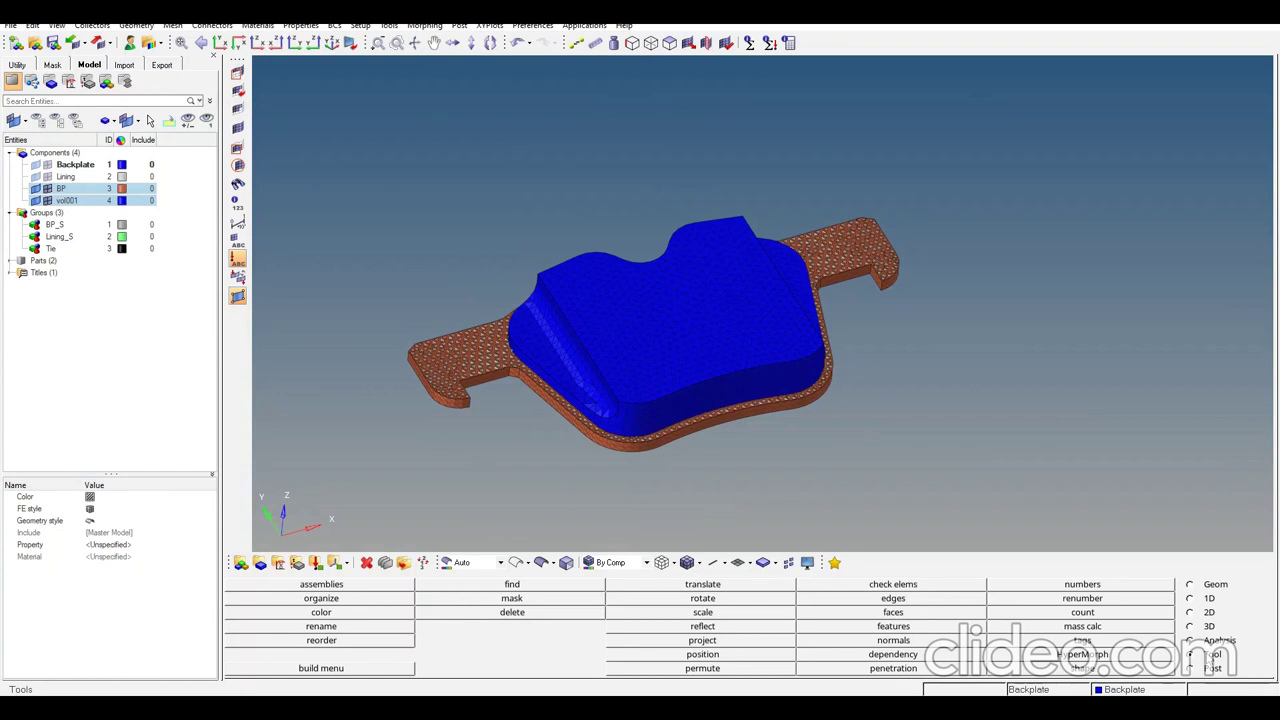
click(702, 584)
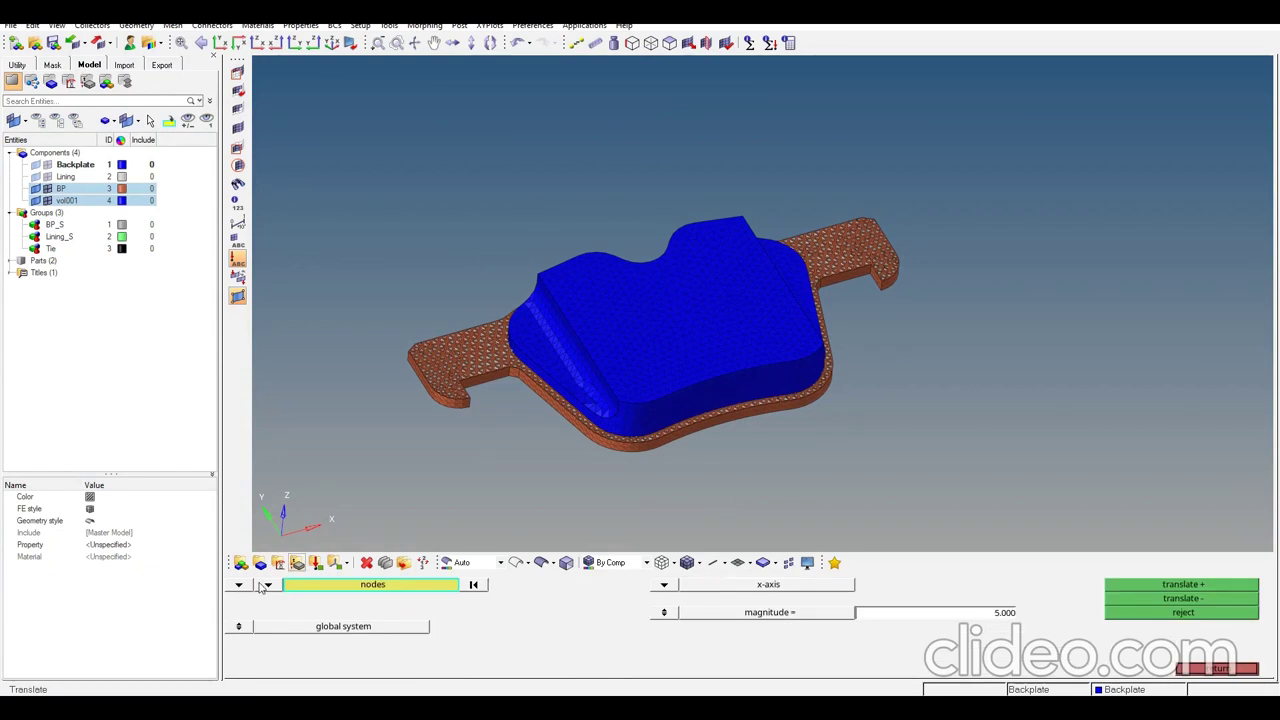
ctrl+drag(580, 308, 727, 396)
scroll(705, 380, down, 4)
scroll(706, 380, up, 5)
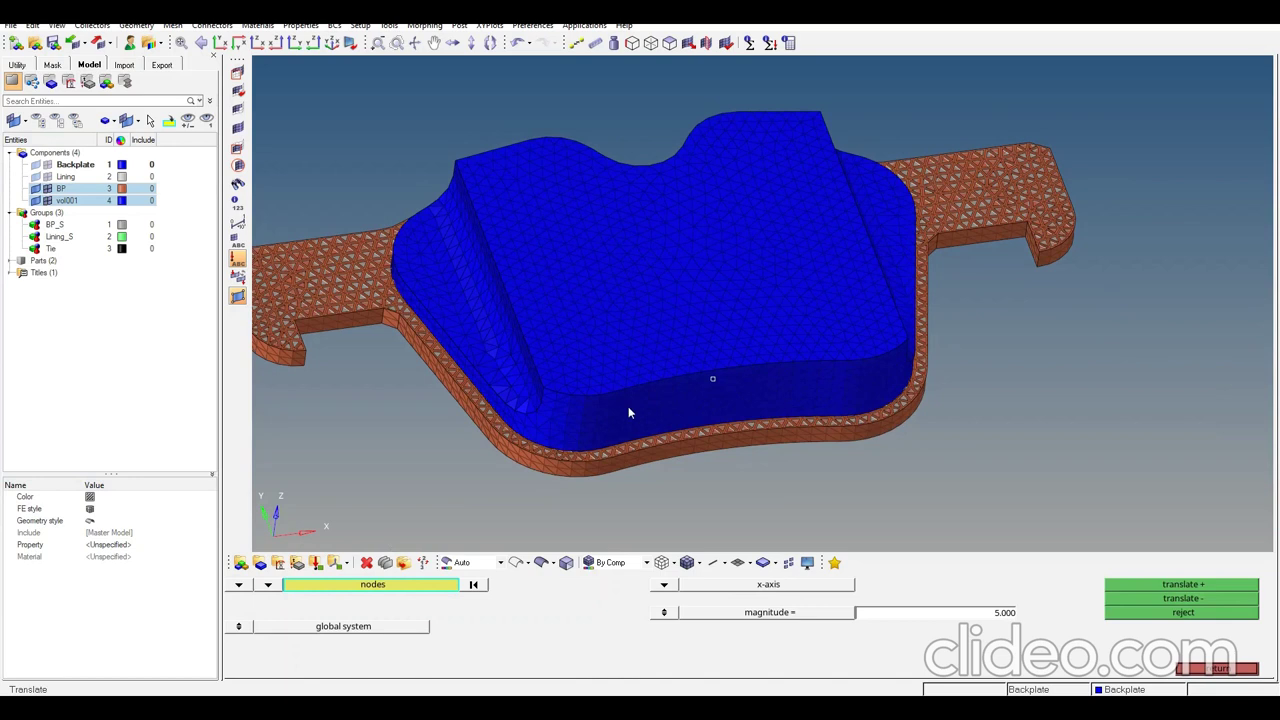
click(703, 313)
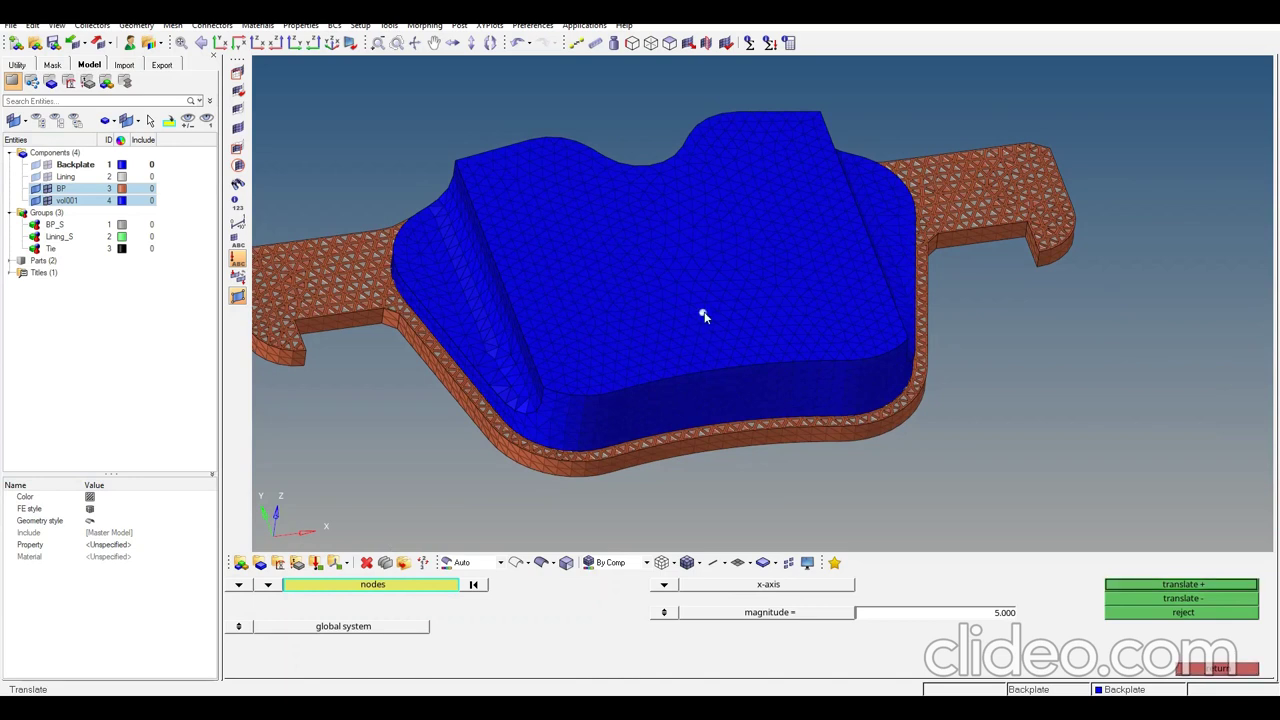
click(410, 586)
click(689, 627)
- Translate the duplicated node by 5 along the normal direction defined by three nodes on the lining's outer face
click(664, 584)
click(695, 598)
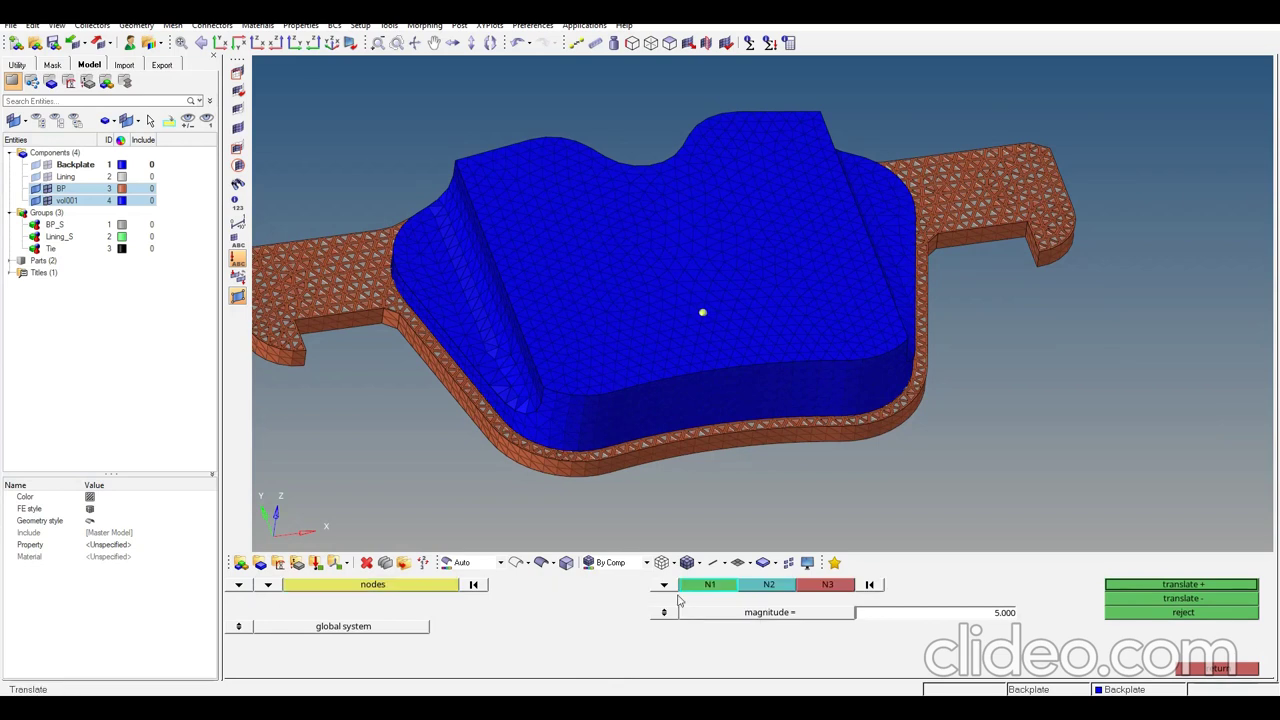
click(612, 302)
click(709, 343)
click(749, 250)
click(1176, 585)
- Duplicate the same lining face node again, translate the copy by 5 along the positive x-axis, and leave the translate tool
click(474, 586)
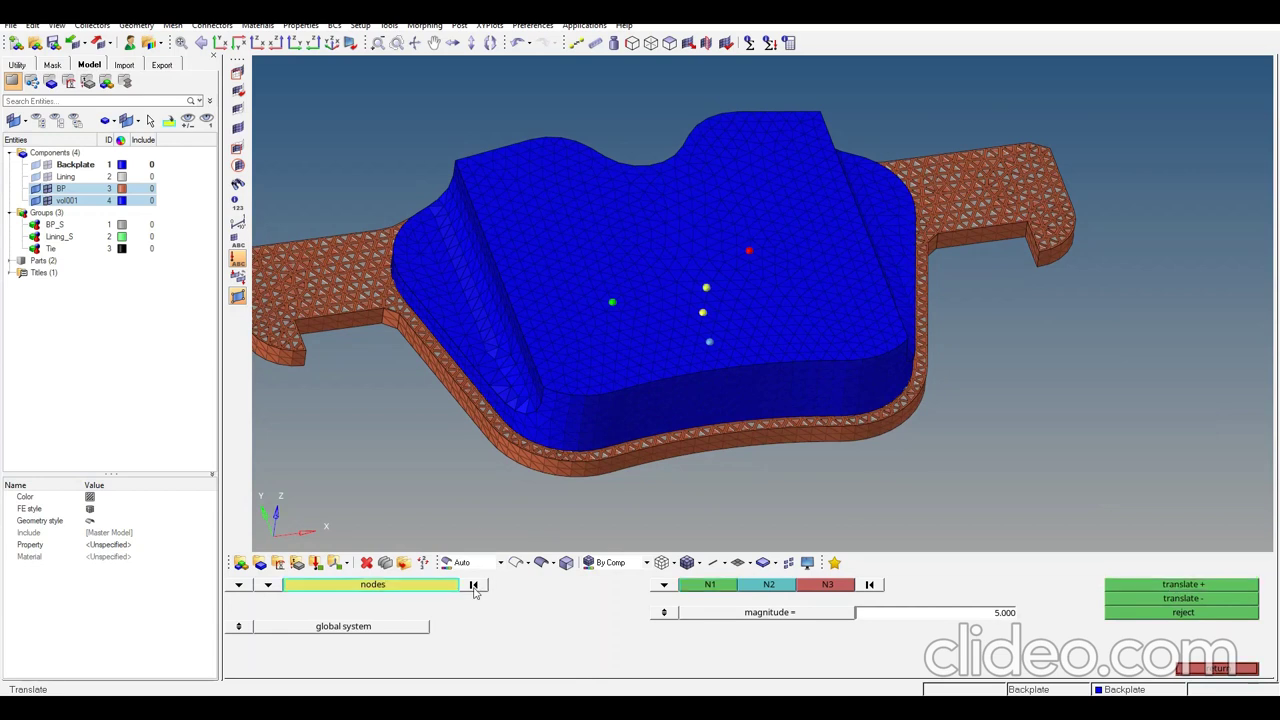
click(703, 314)
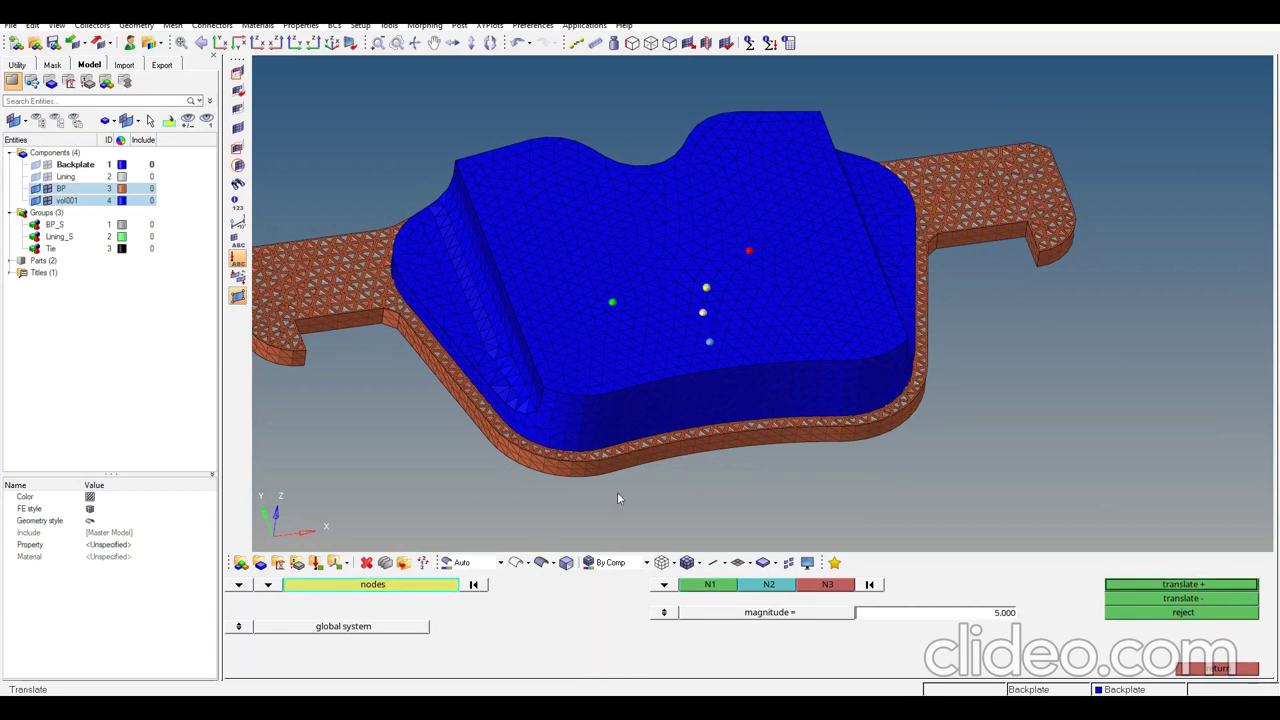
click(445, 585)
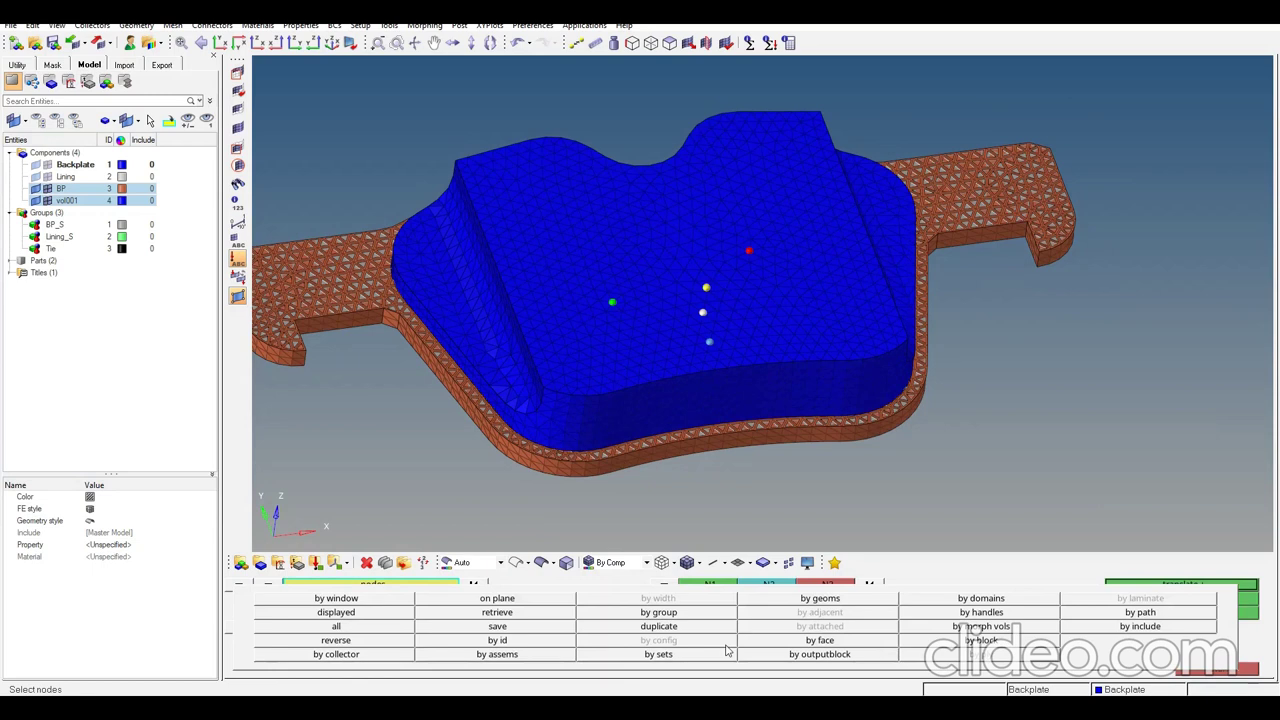
click(670, 626)
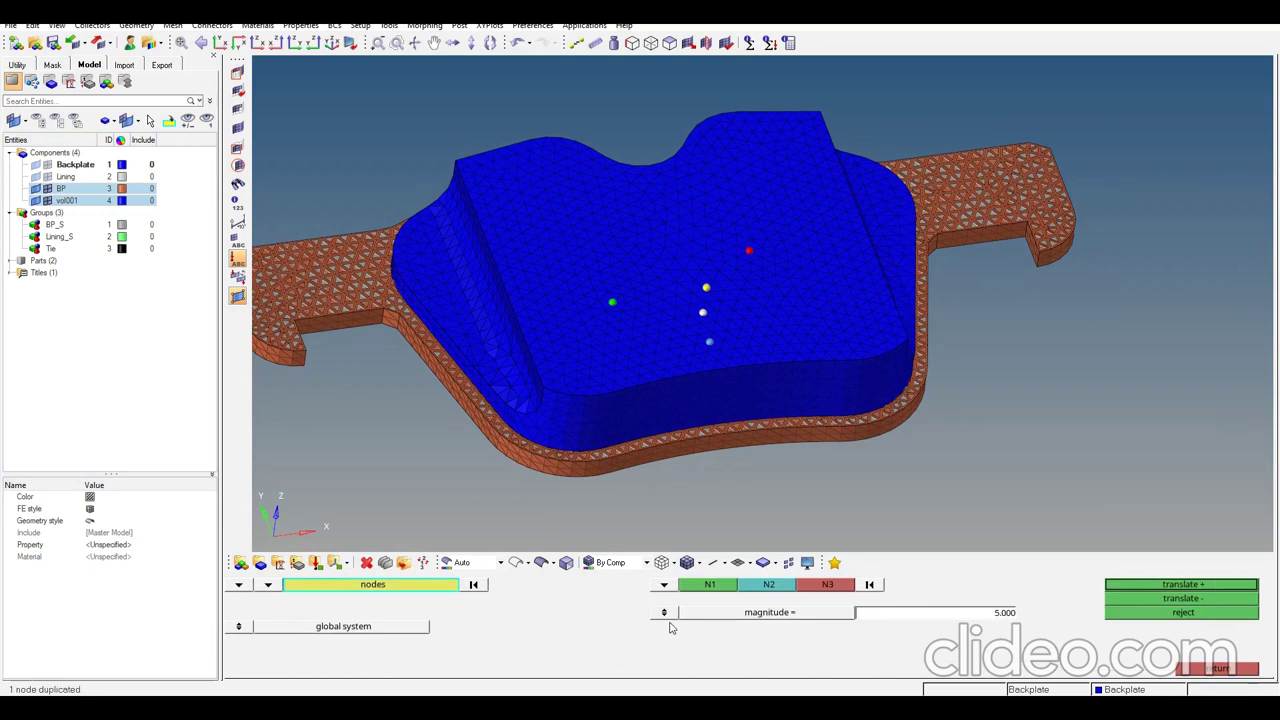
click(664, 585)
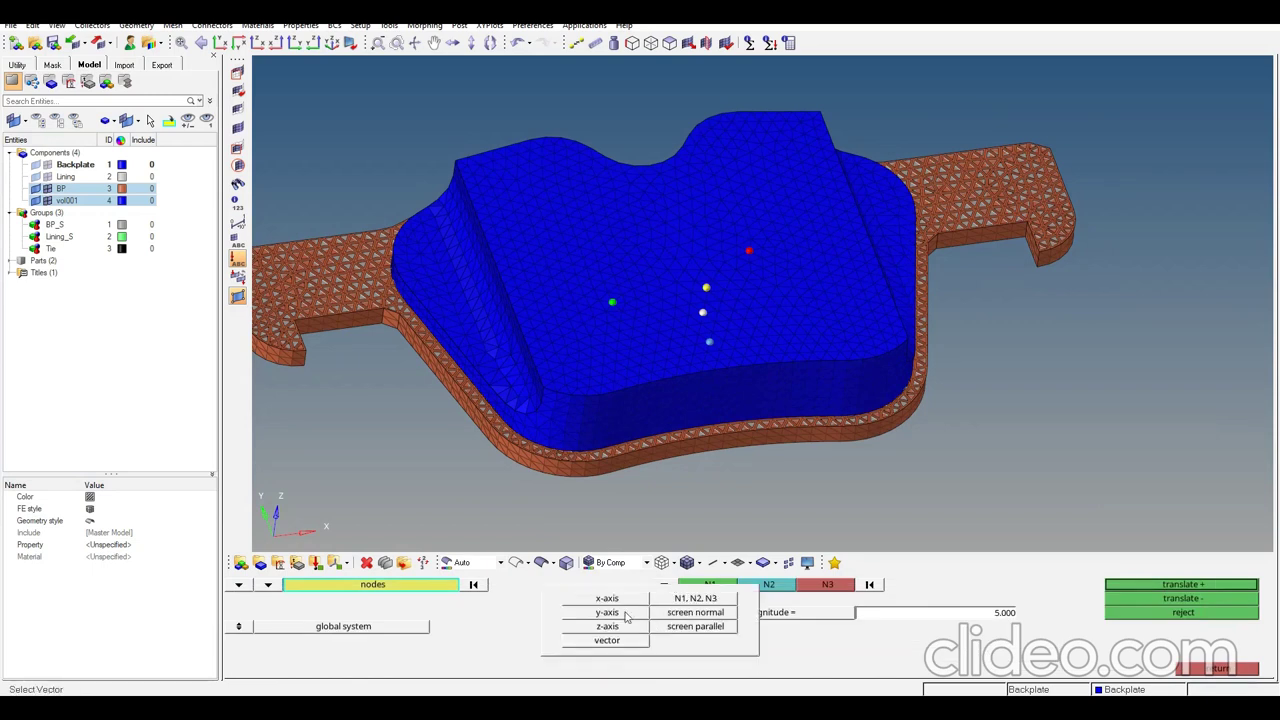
click(618, 598)
click(1147, 590)
click(1218, 668)
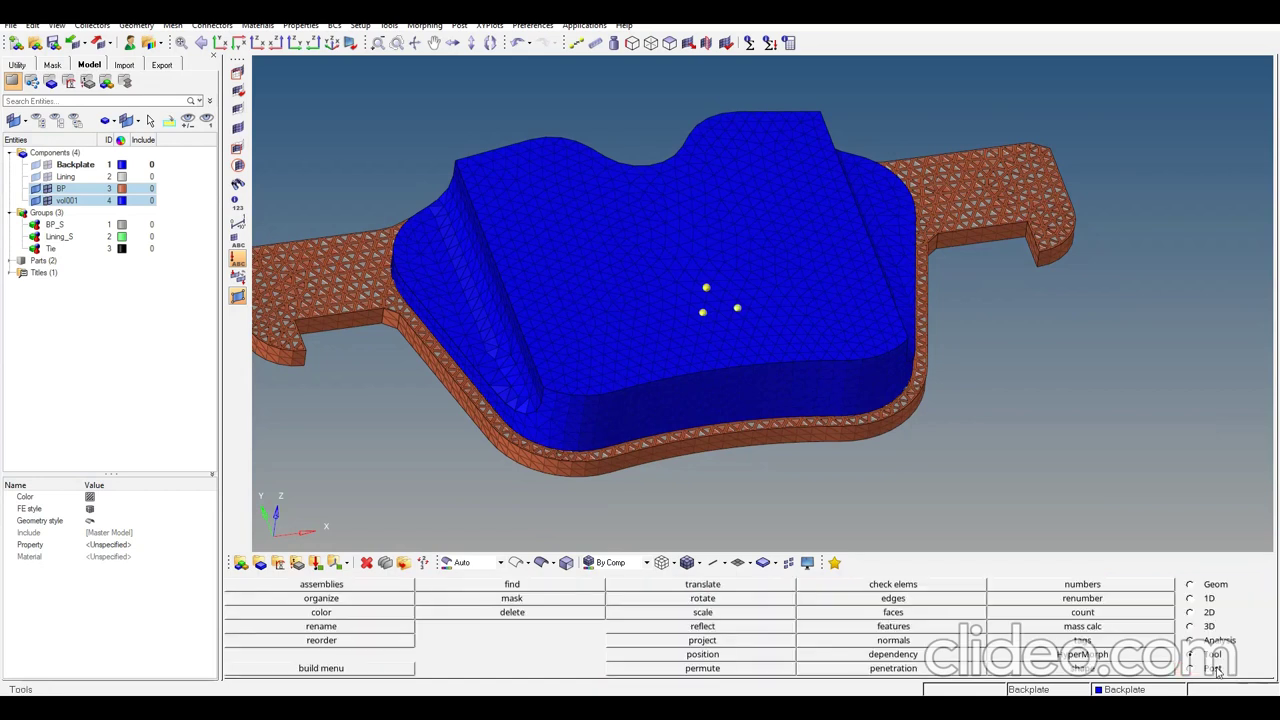
- Create a rectangular system by axis direction at the lining face node, using the normal-offset node for the z-axis and the x-offset node for the yz plane
click(1189, 640)
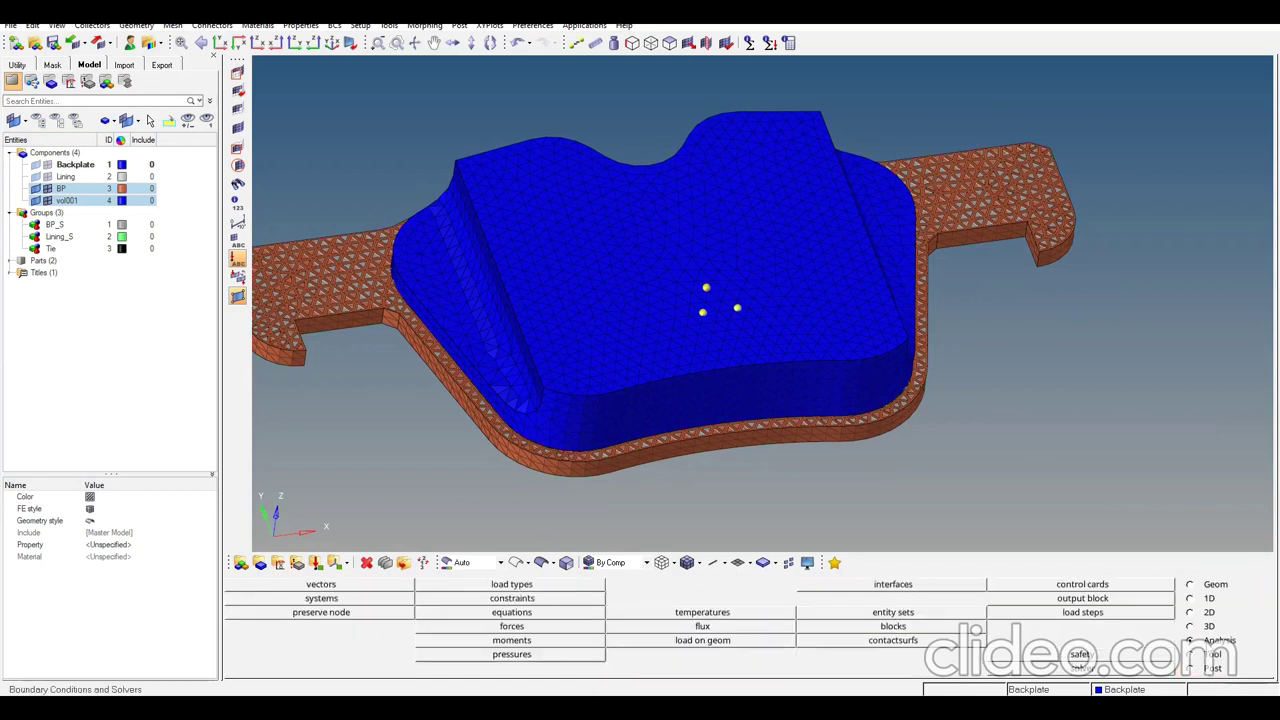
click(329, 600)
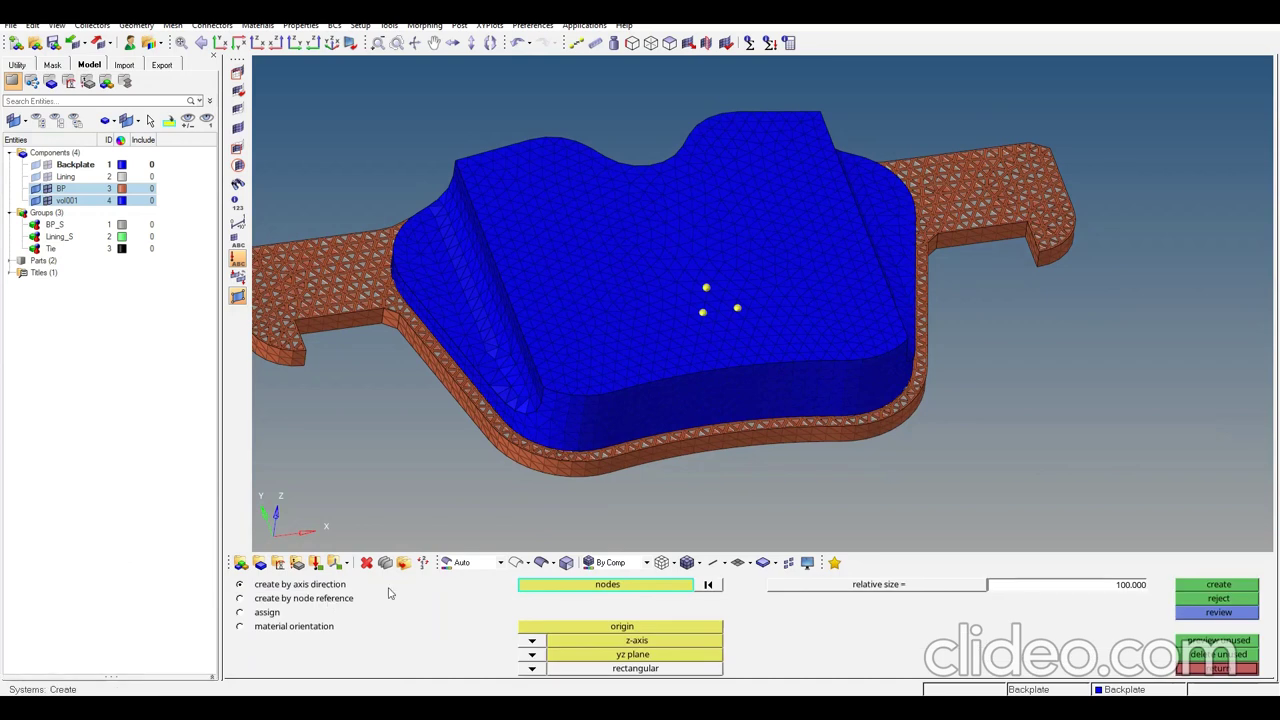
click(704, 314)
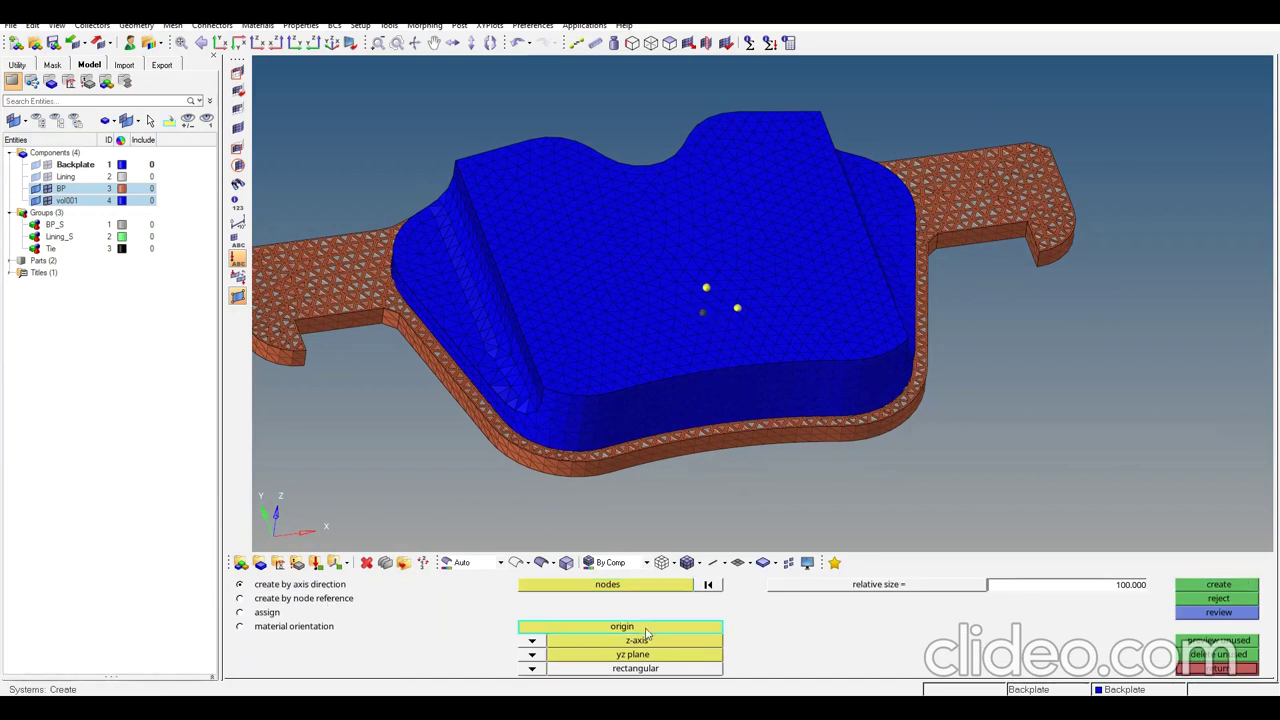
click(703, 314)
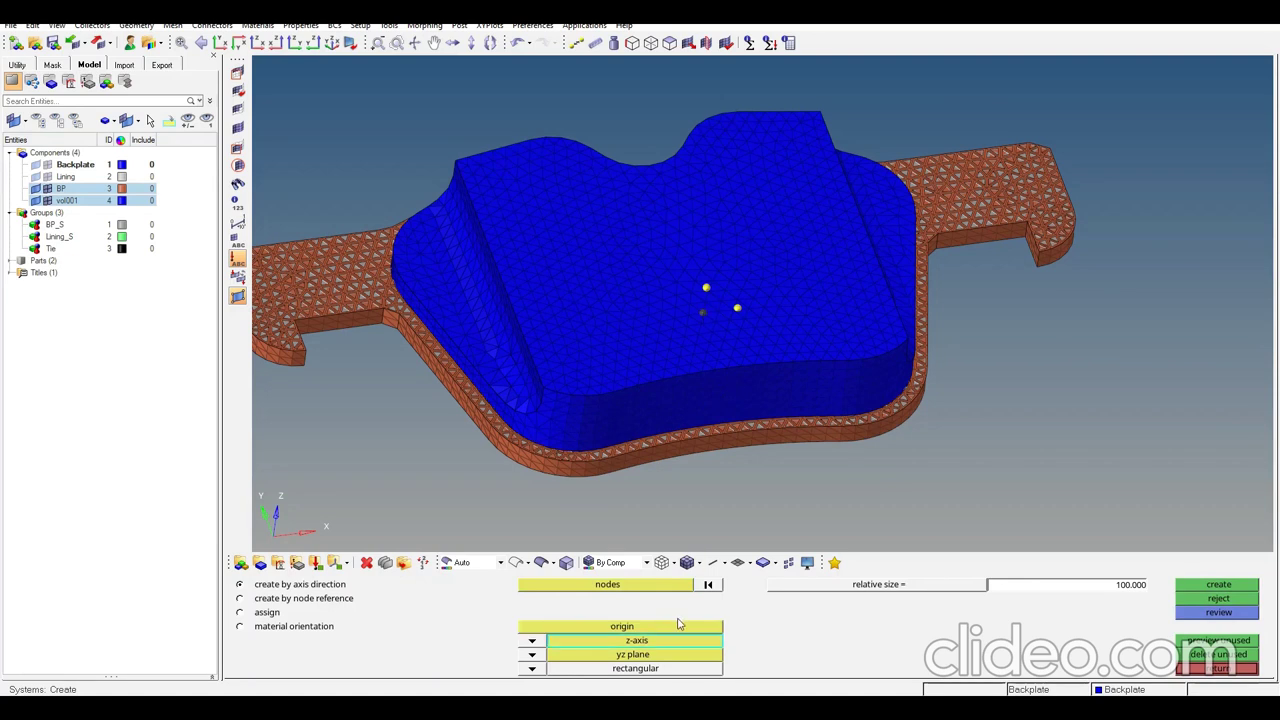
click(707, 288)
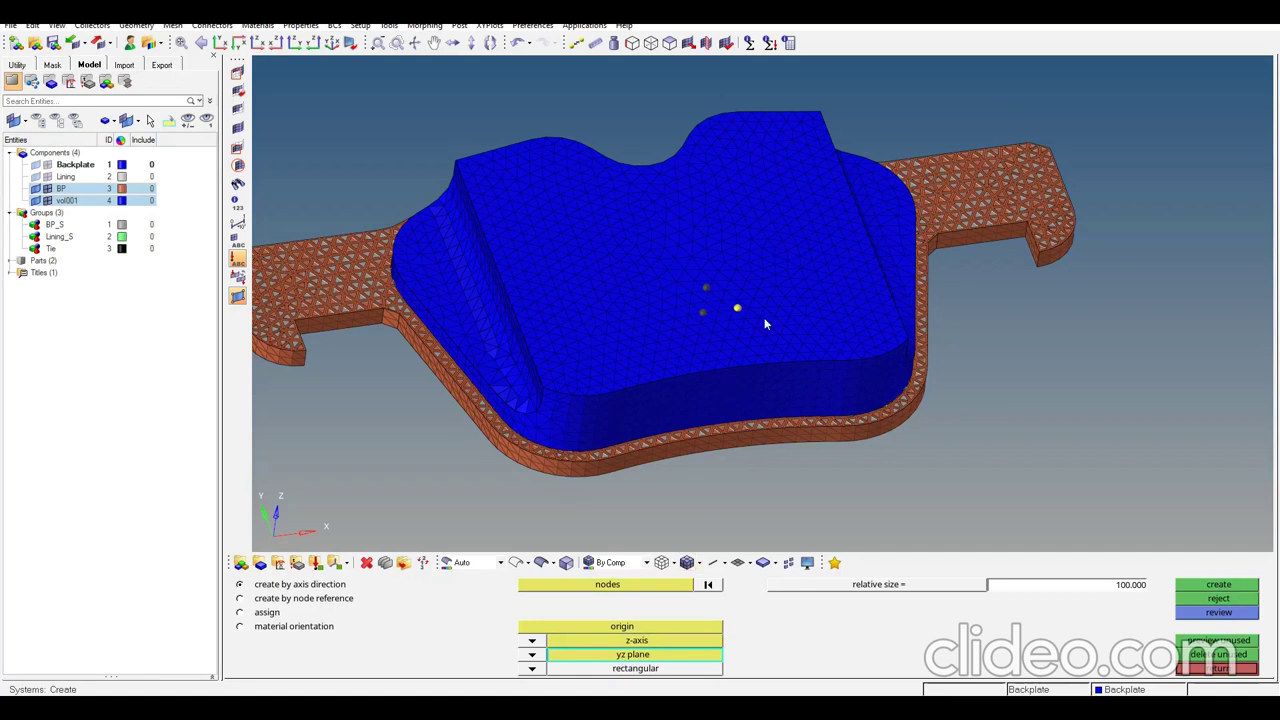
click(737, 309)
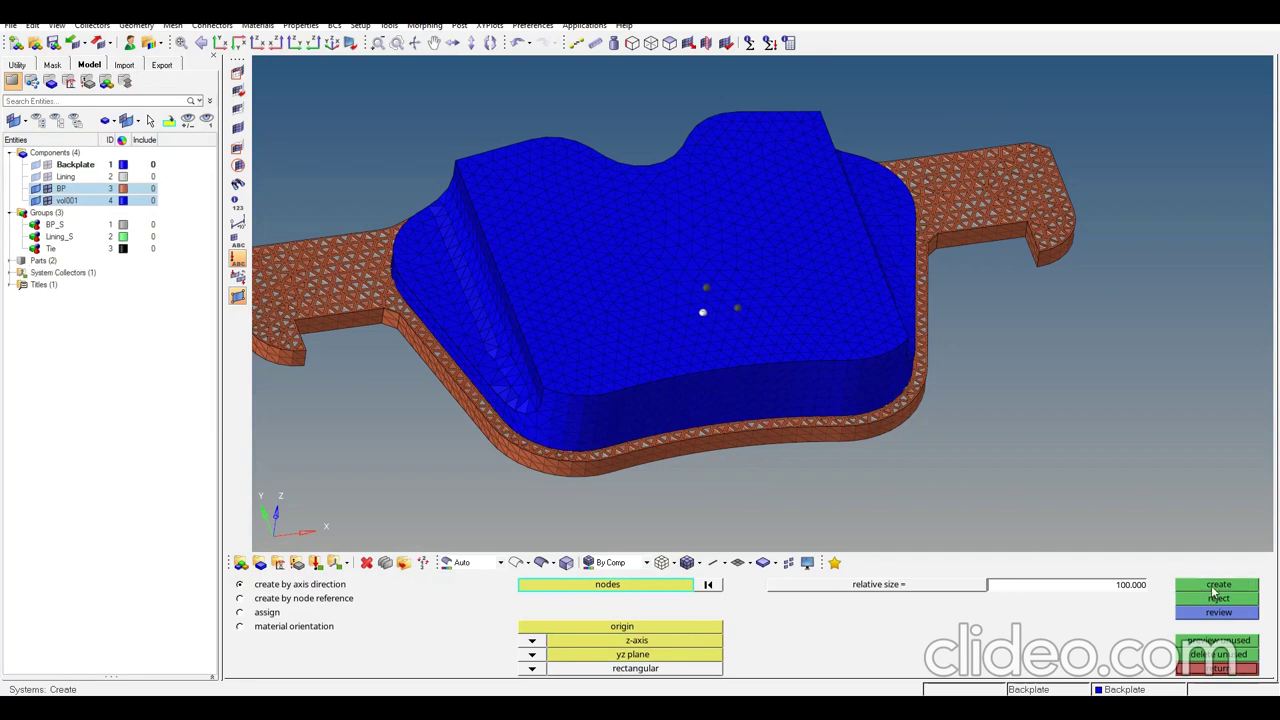
click(1127, 591)
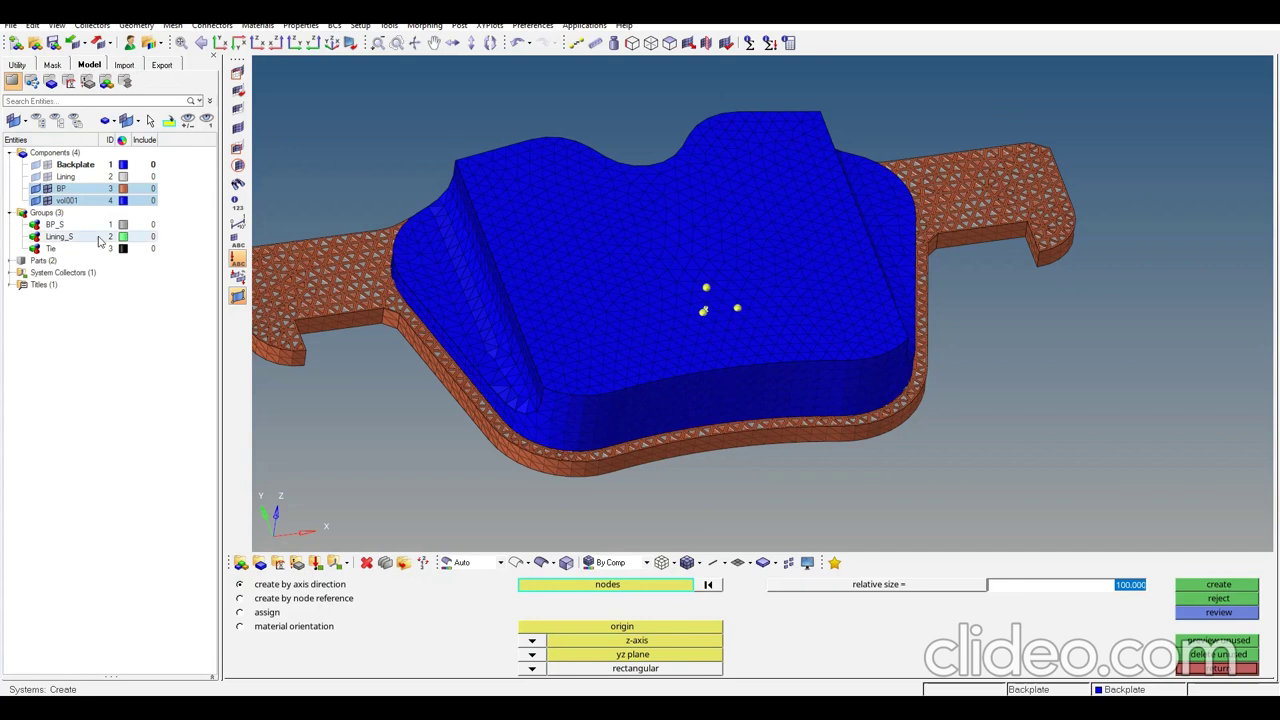
- Turn on the display of the new system collector, inspect the axes on the lining face, and leave the systems tool
click(10, 272)
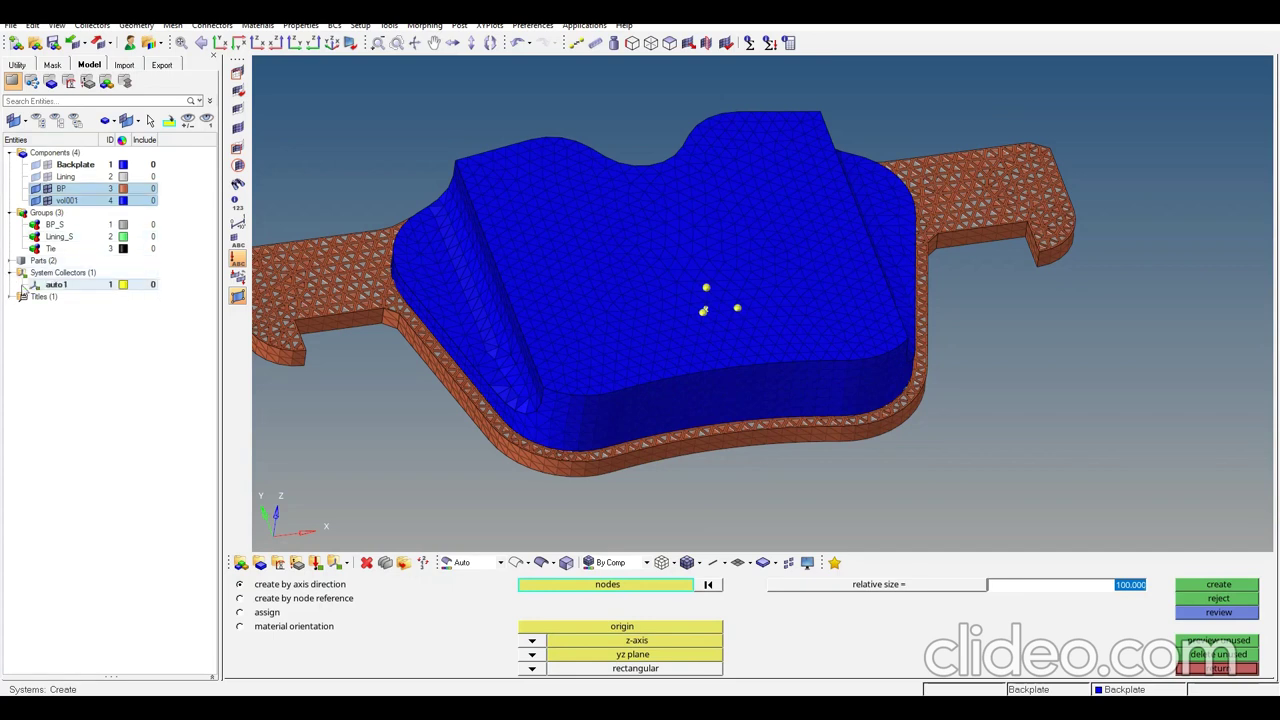
click(35, 285)
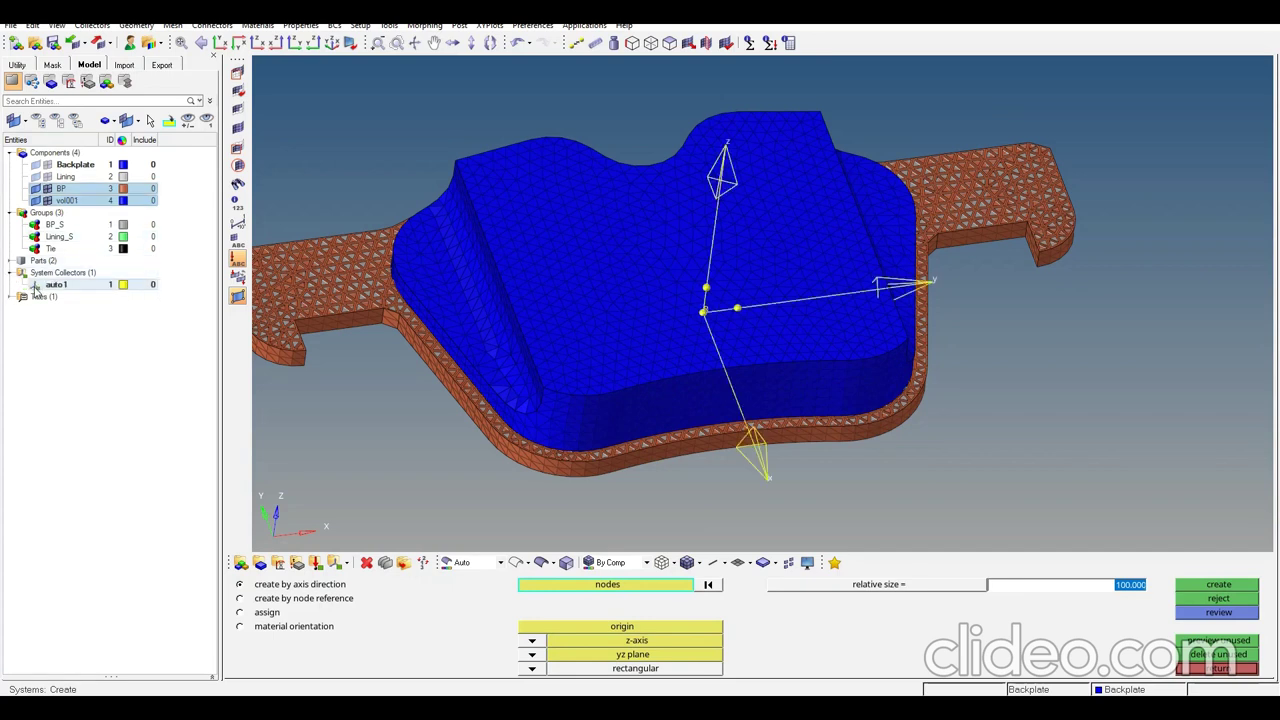
ctrl+drag(650, 380, 795, 416)
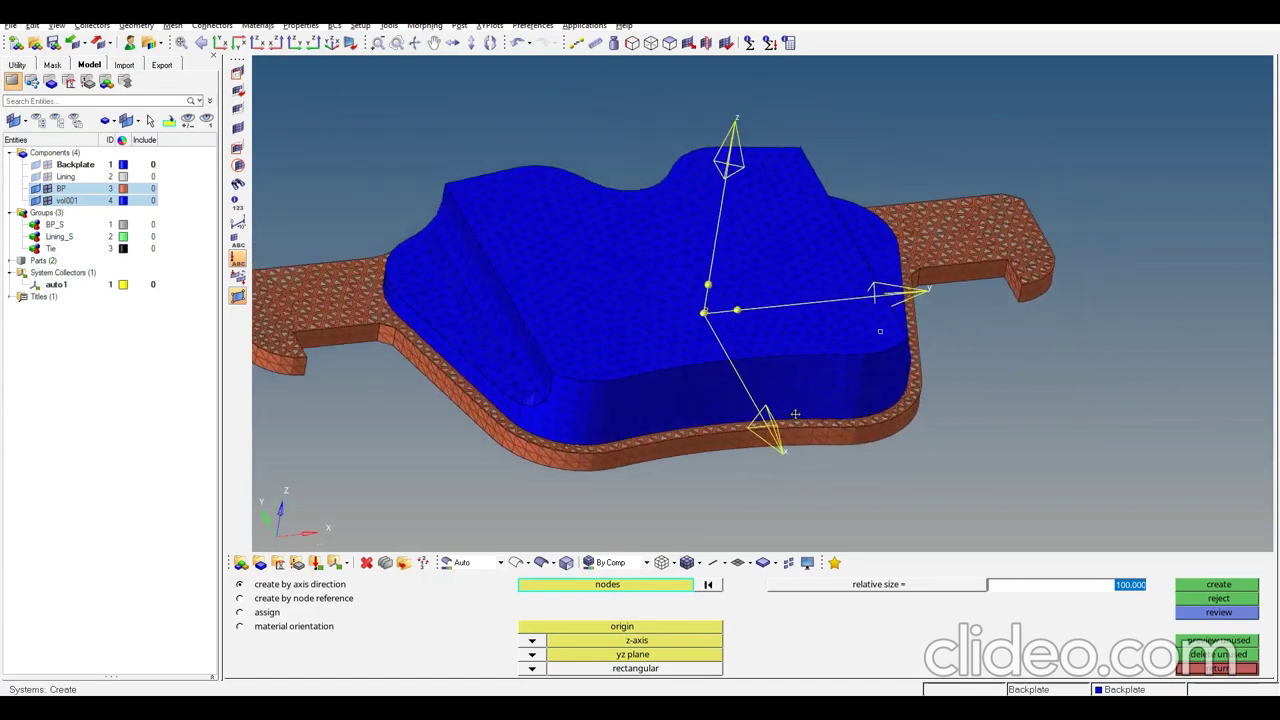
click(1213, 668)
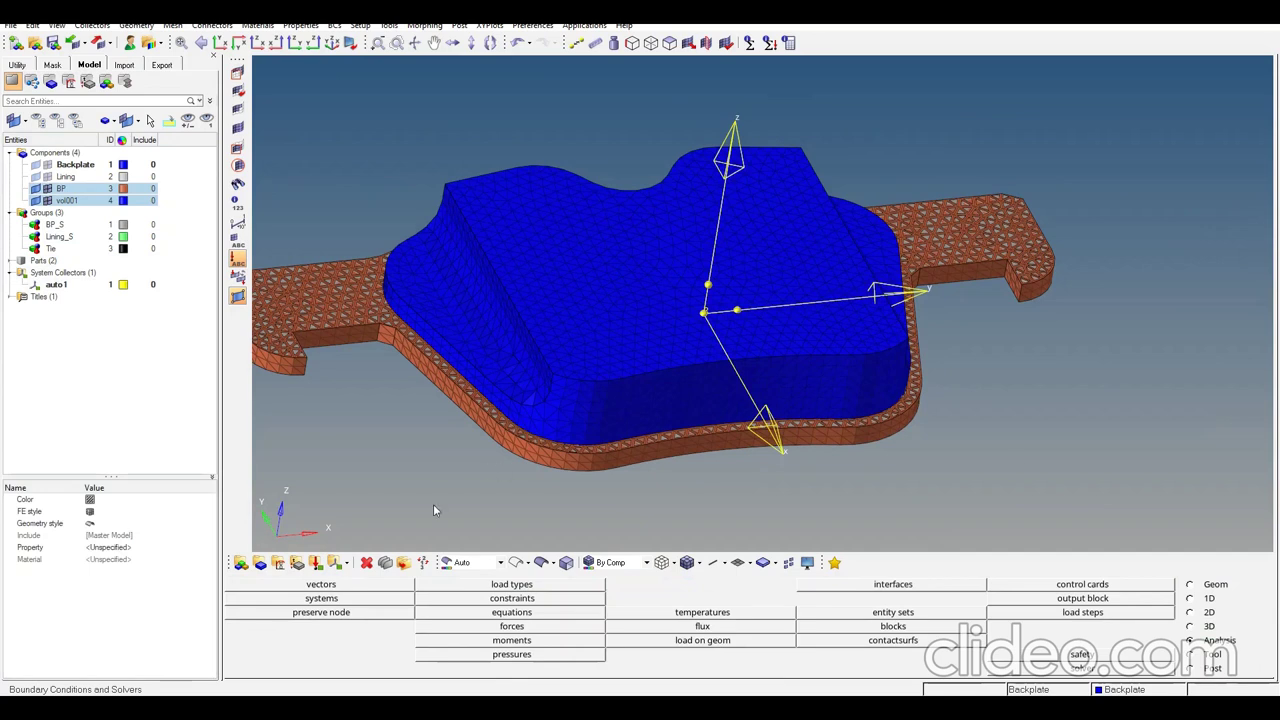
- Edit the new system's card, enabling the ORIENTATION option and naming it Lining_orientation
click(385, 564)
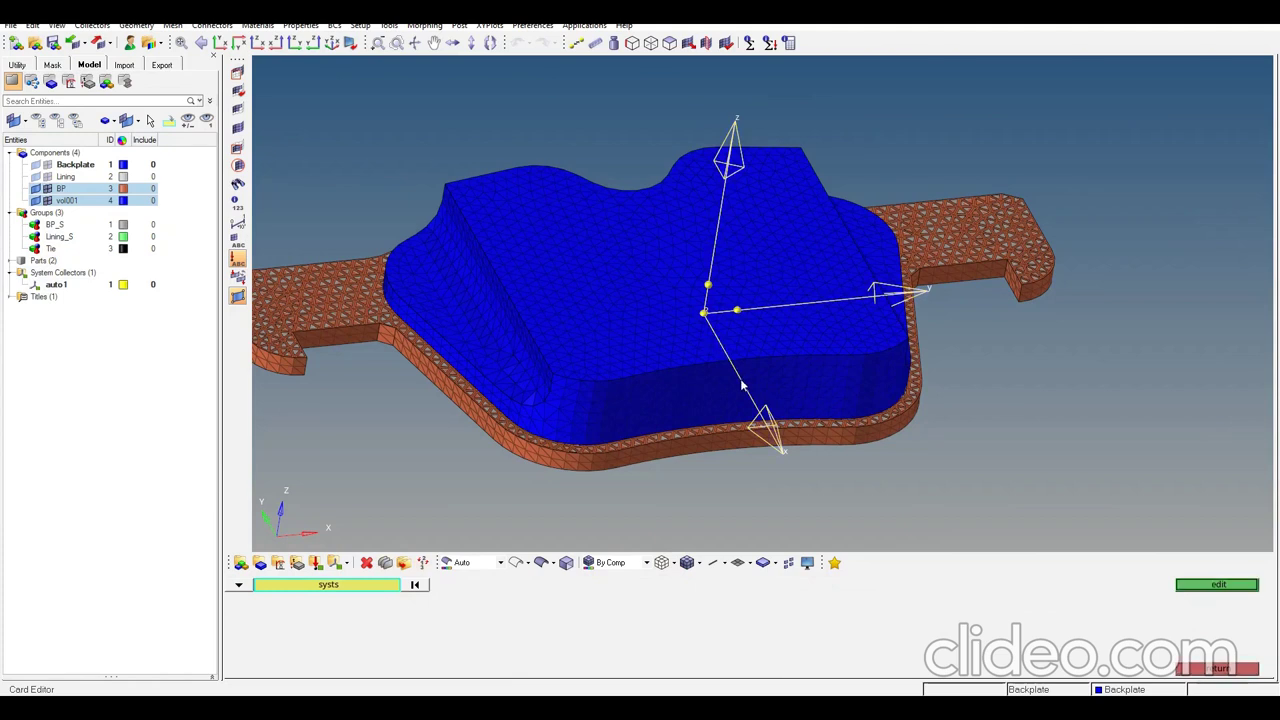
click(1203, 588)
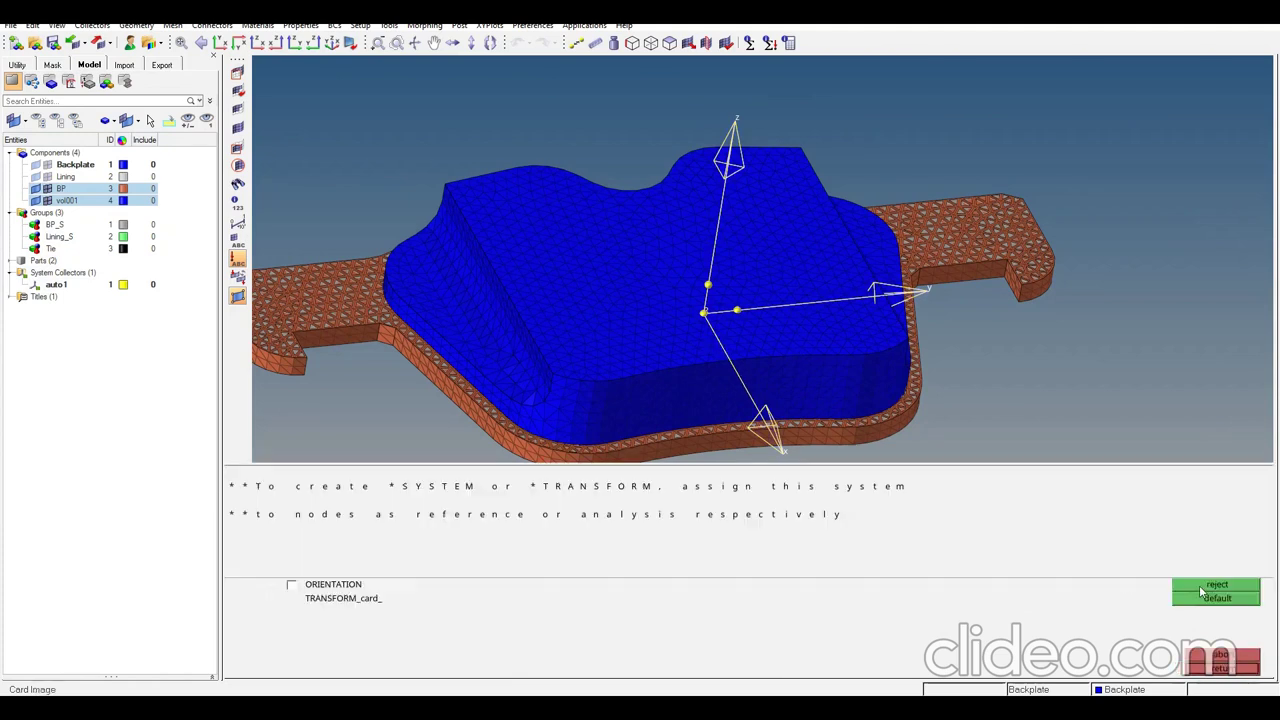
click(291, 586)
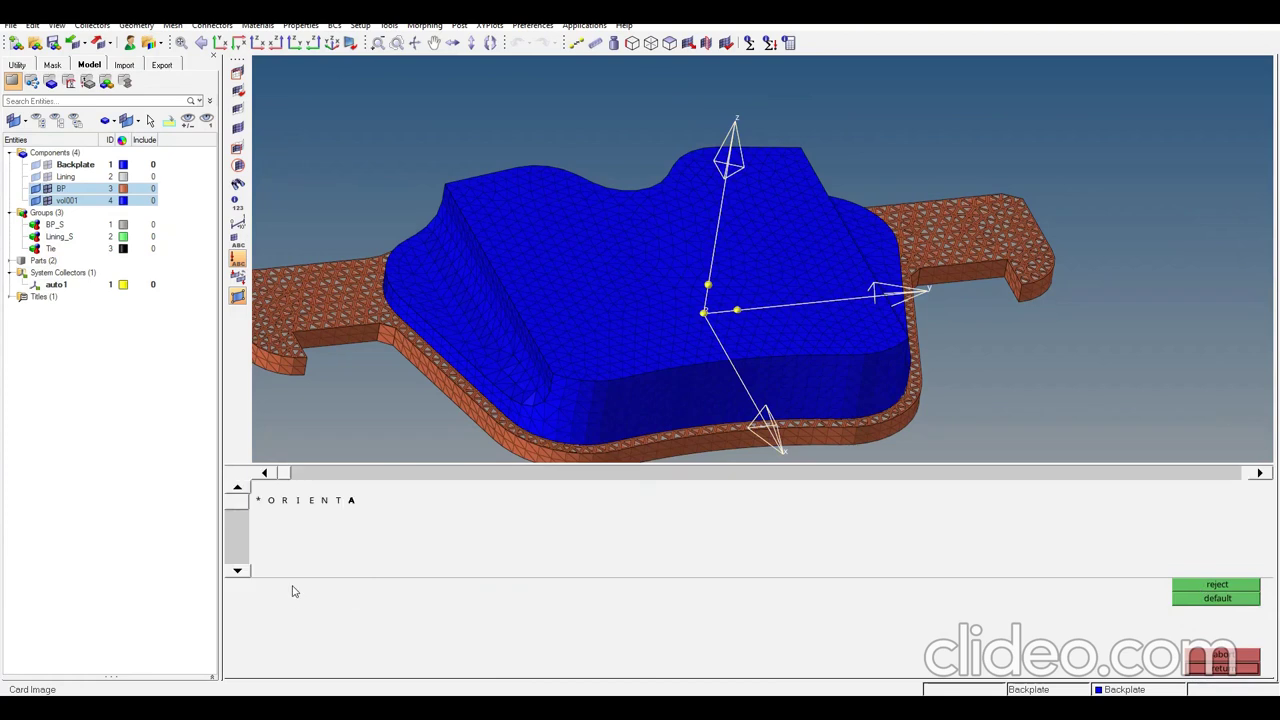
click(571, 508)
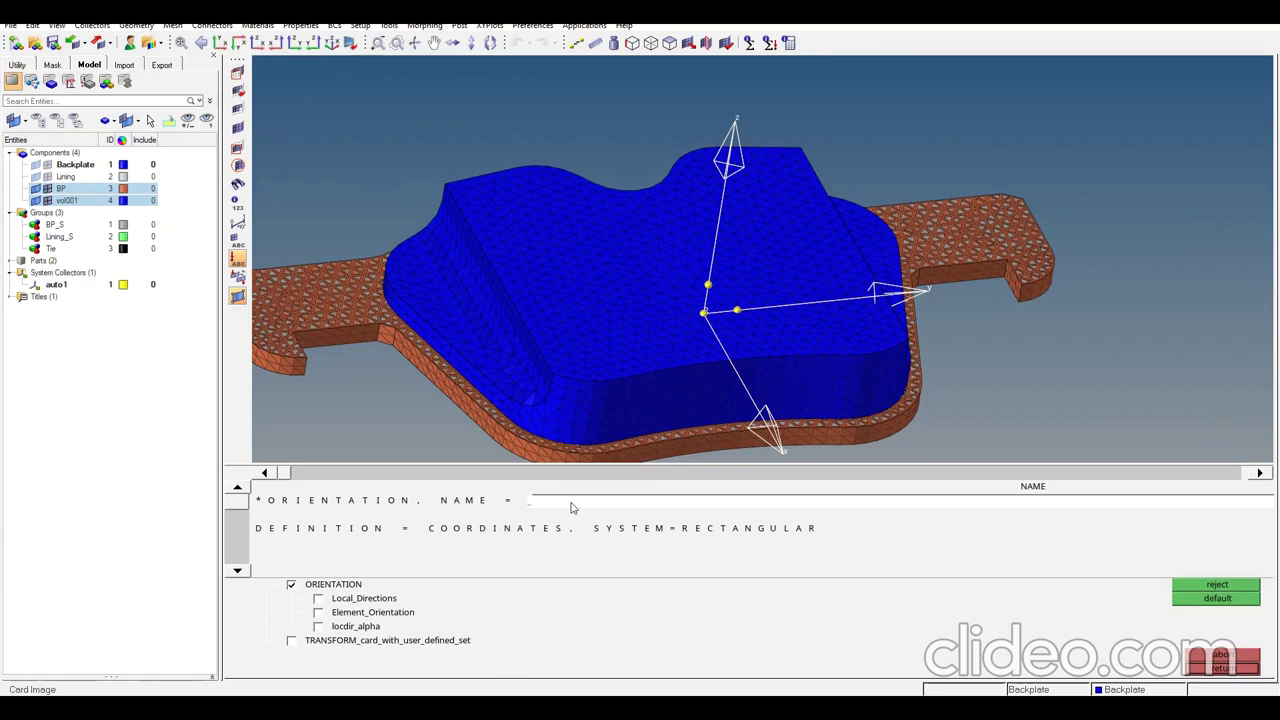
text(Lining_orientation)
key(Return)
click(1218, 668)
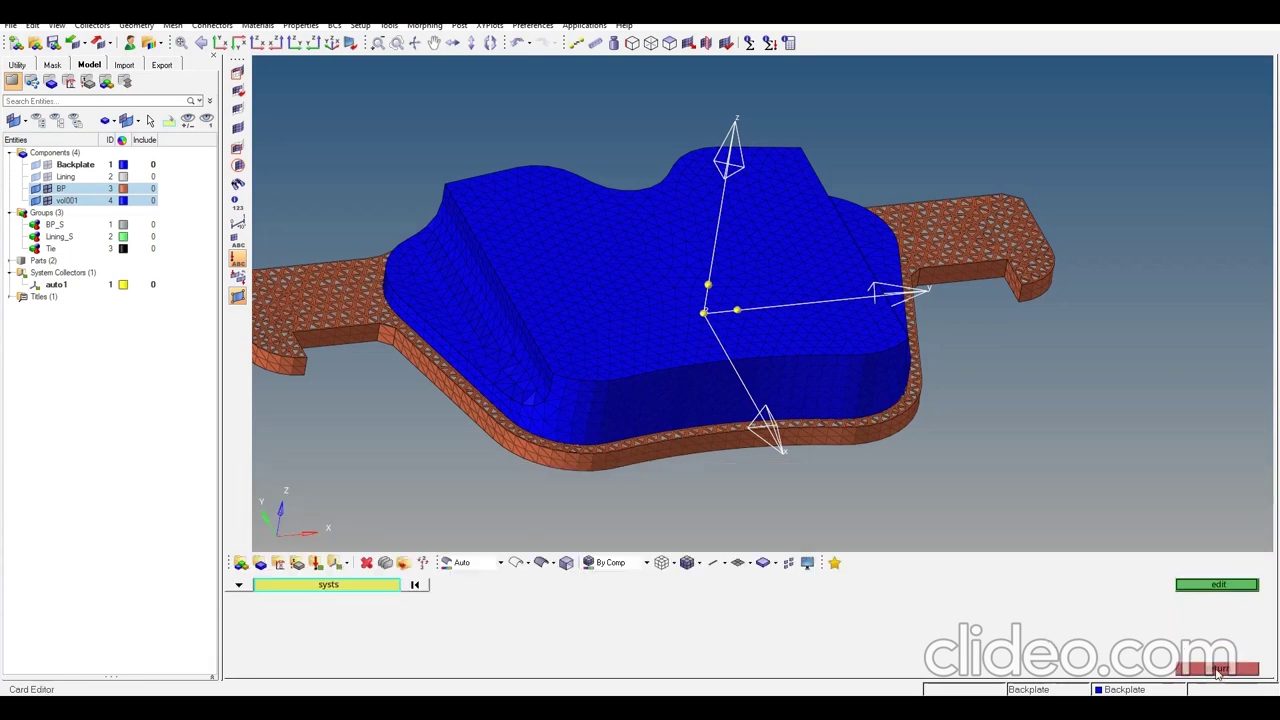
- Delete the original Backplate and Lining components, keeping BP and vol001
click(124, 64)
click(88, 65)
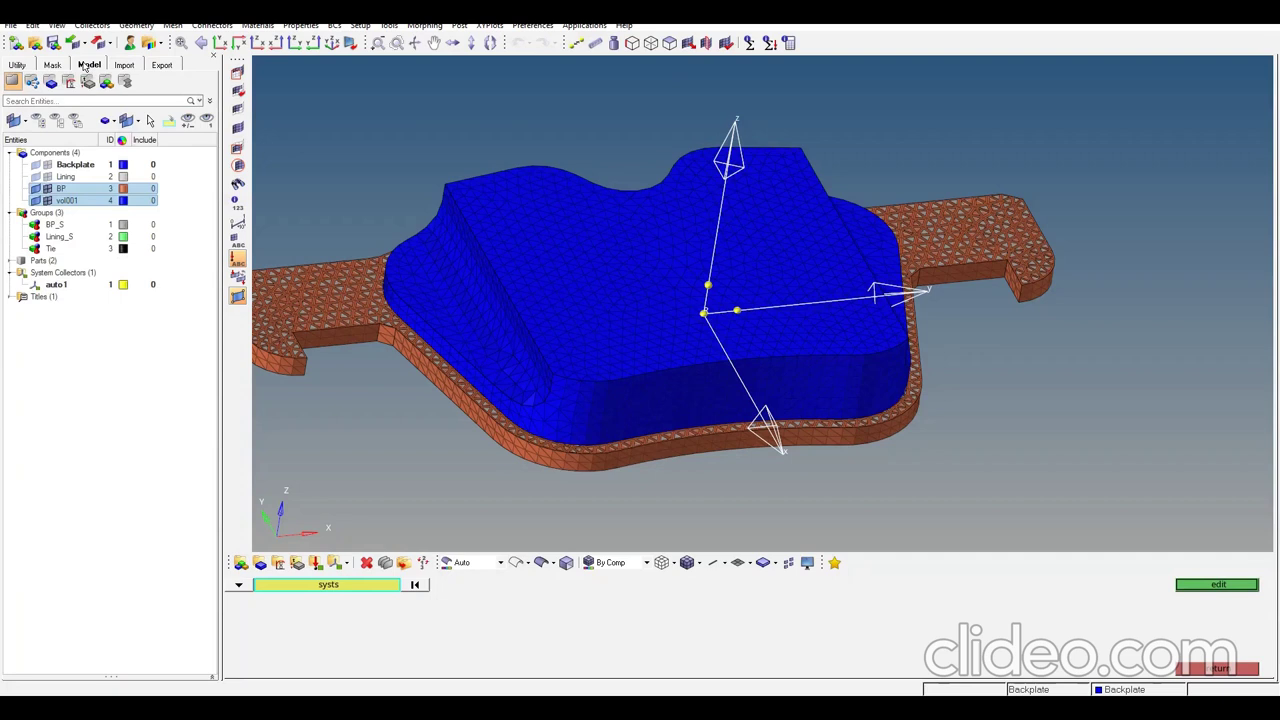
click(73, 176)
ctrl+click(72, 168)
right_click(73, 172)
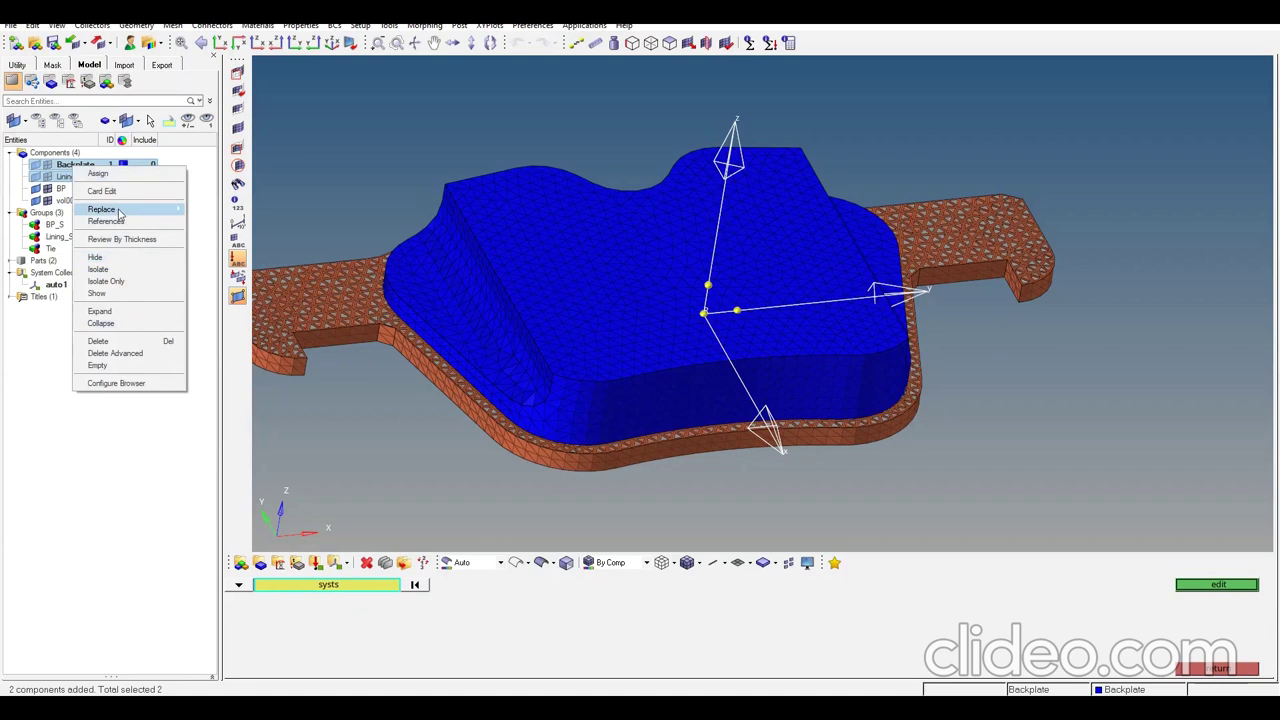
click(116, 342)
click(605, 405)
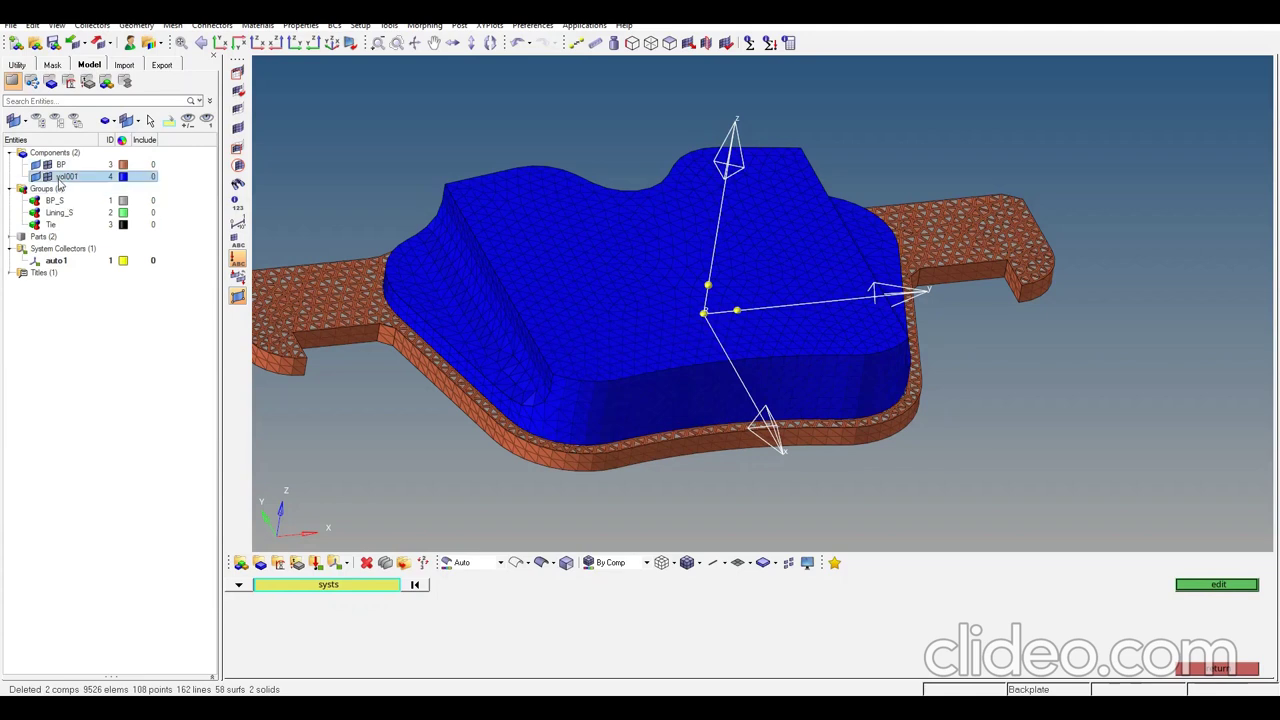
- Rename the vol001 component as Lining and leave the card editor
right_click(60, 177)
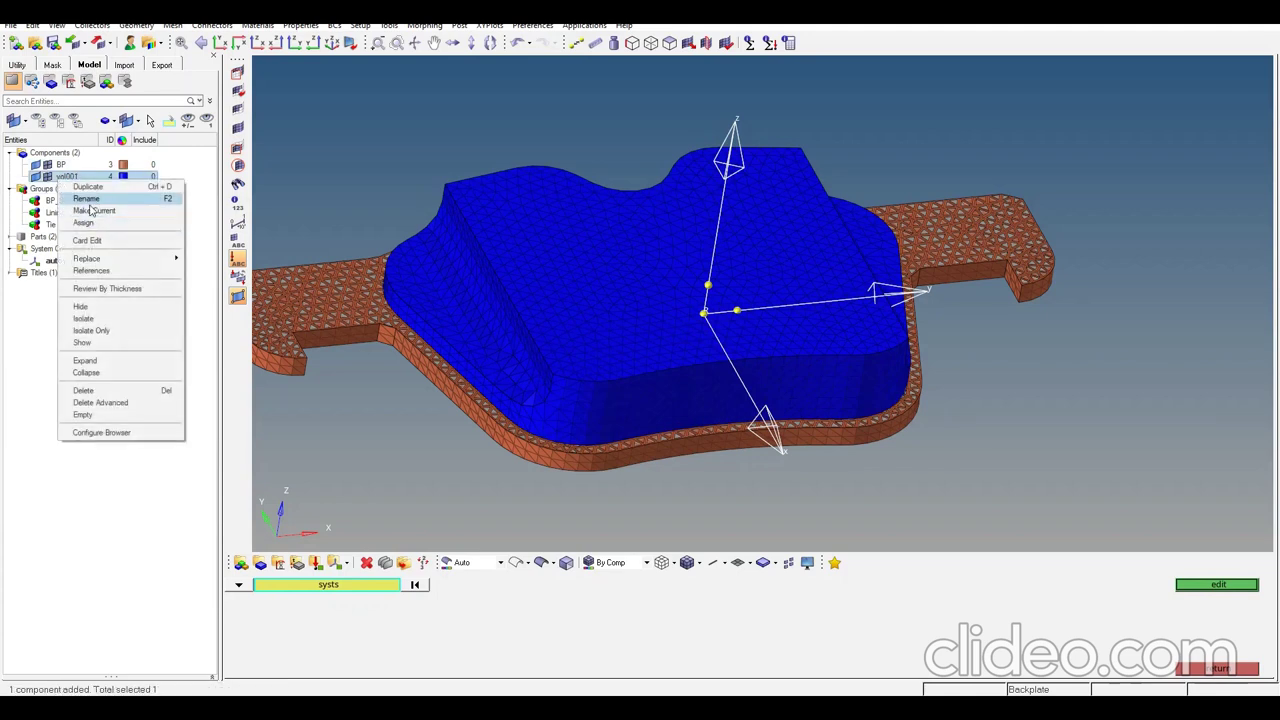
click(88, 198)
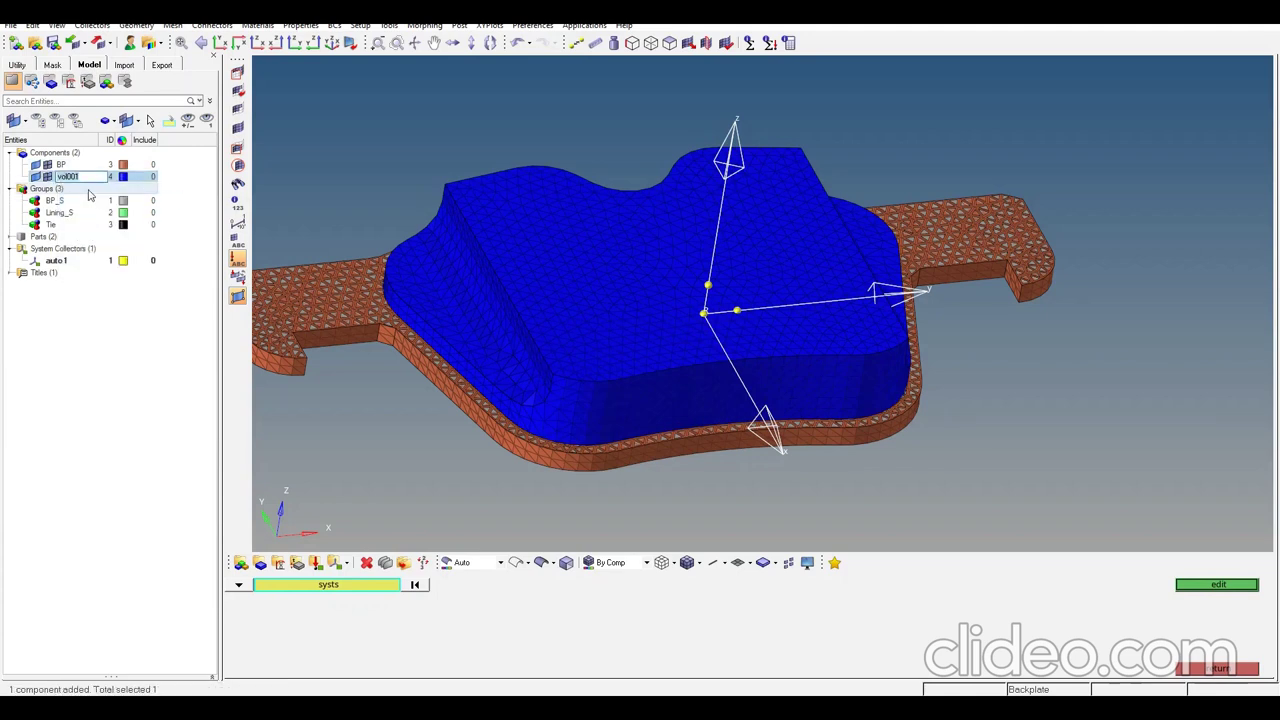
text(Lining)
key(Return)
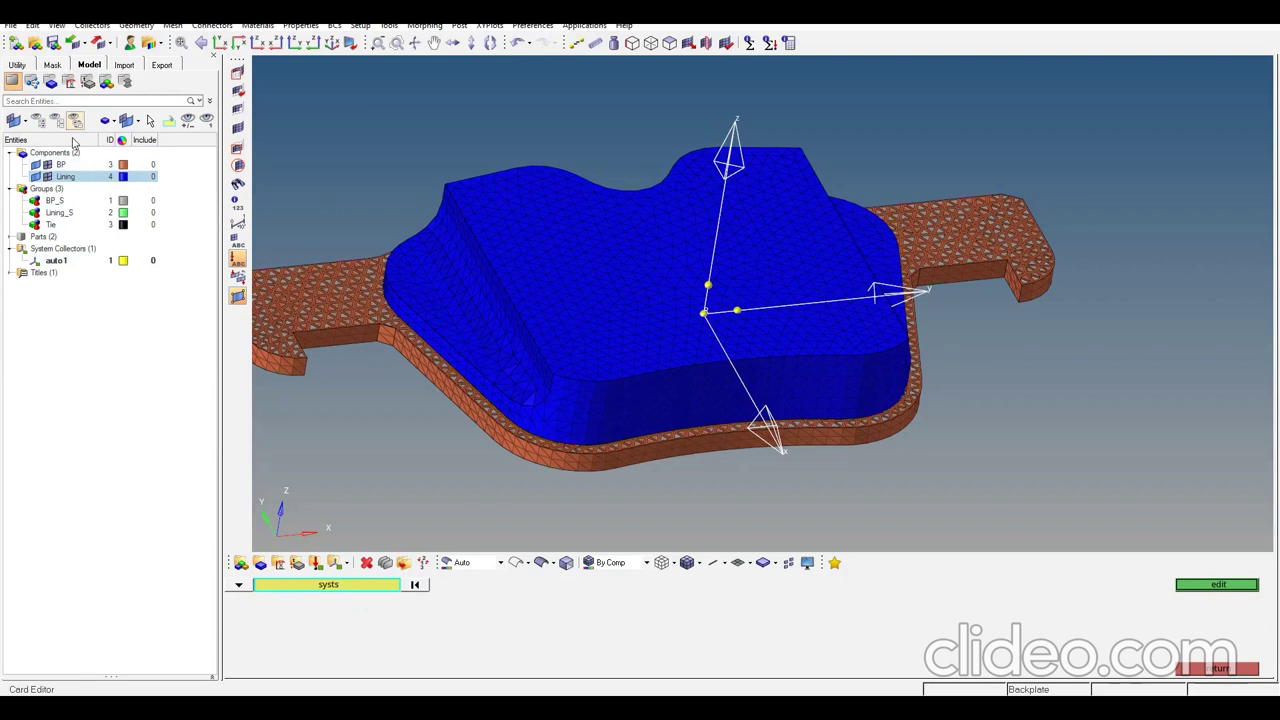
click(1233, 671)
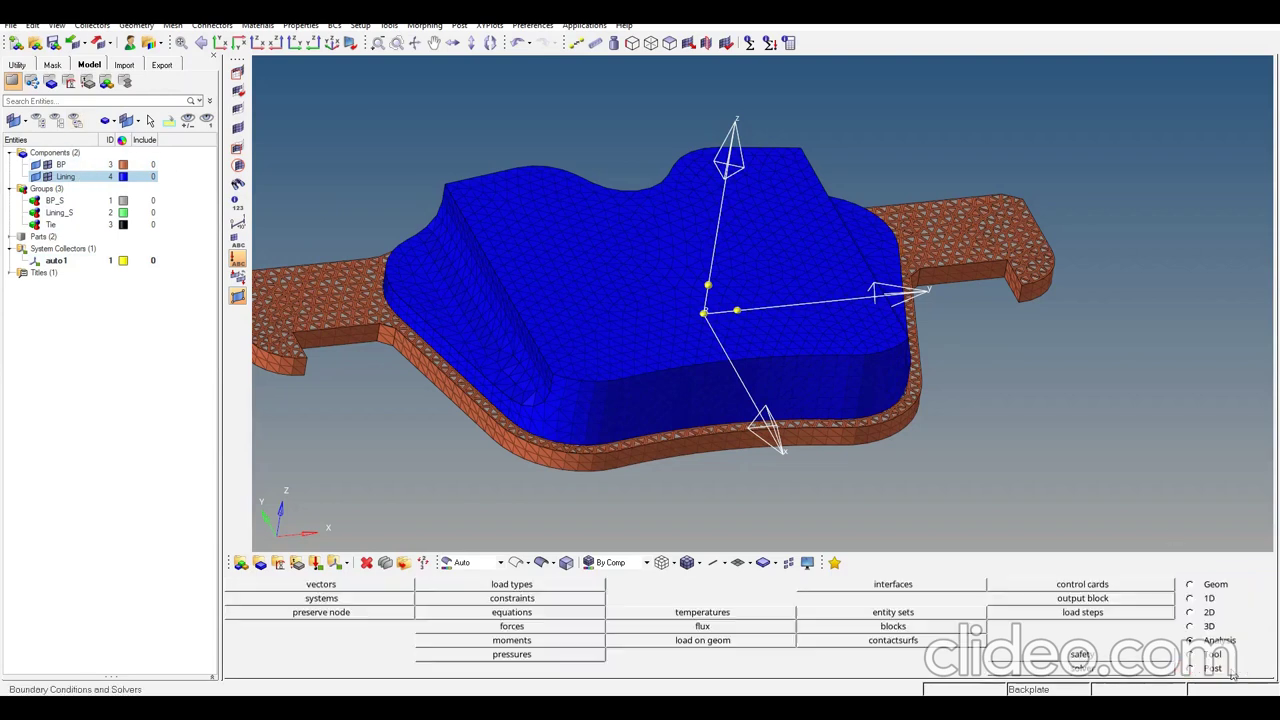
- Set the tetra10 element type to C3D10 in the 2D and 3D element types
click(1209, 626)
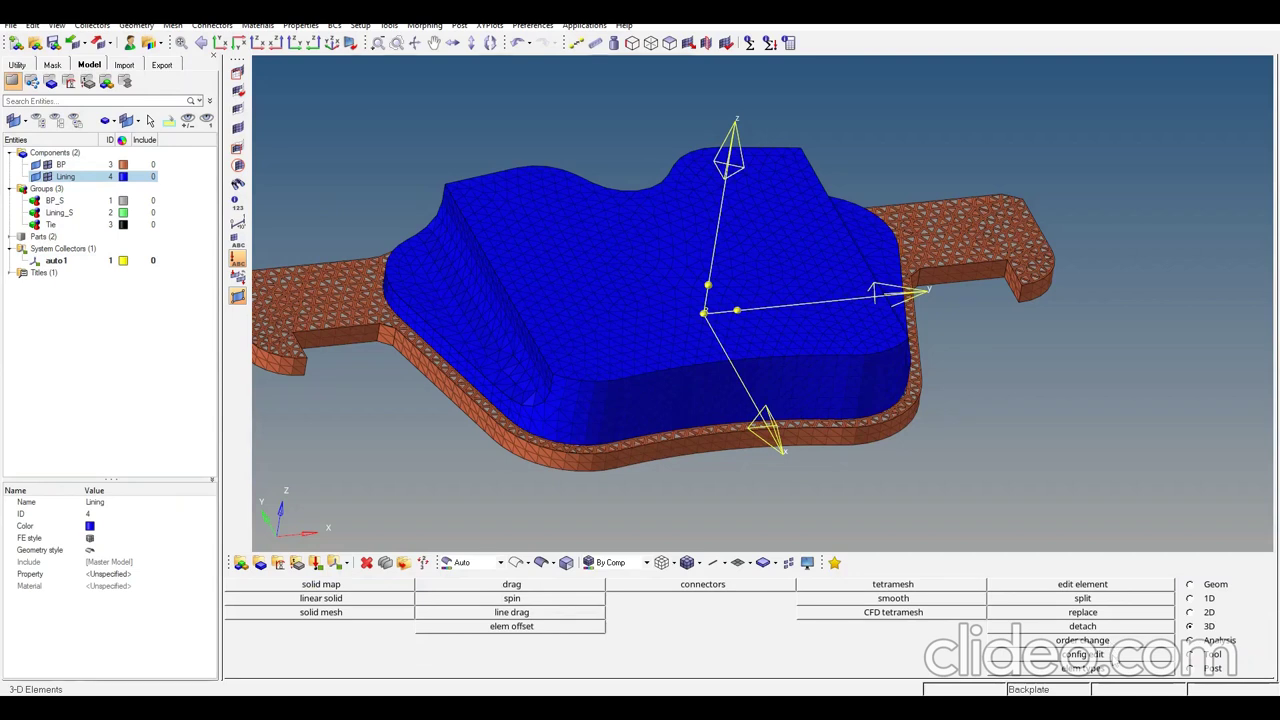
click(1100, 667)
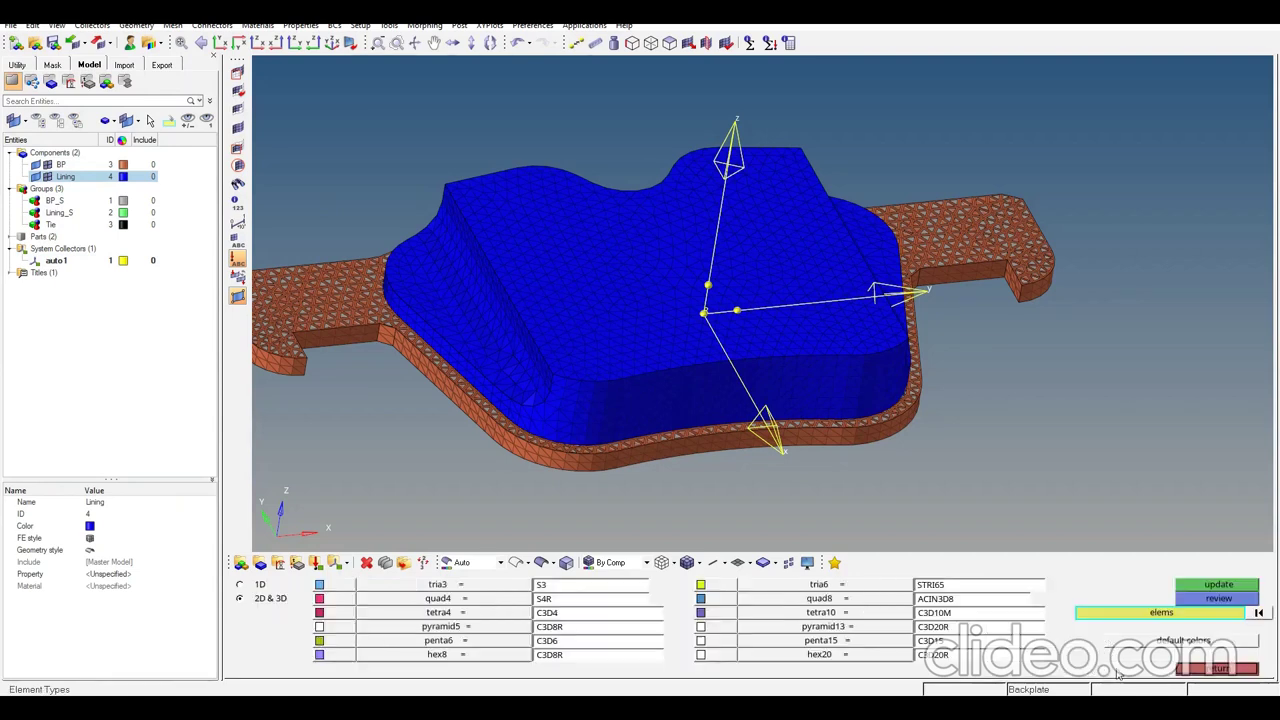
click(818, 612)
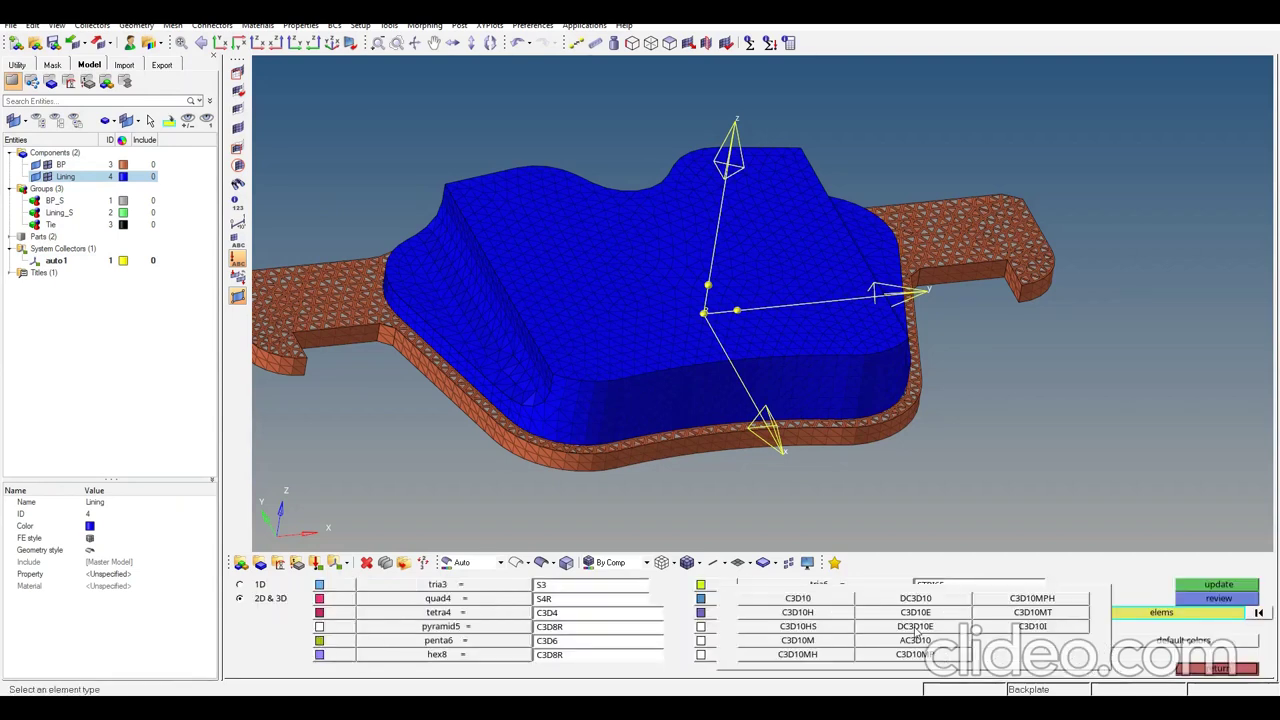
click(818, 598)
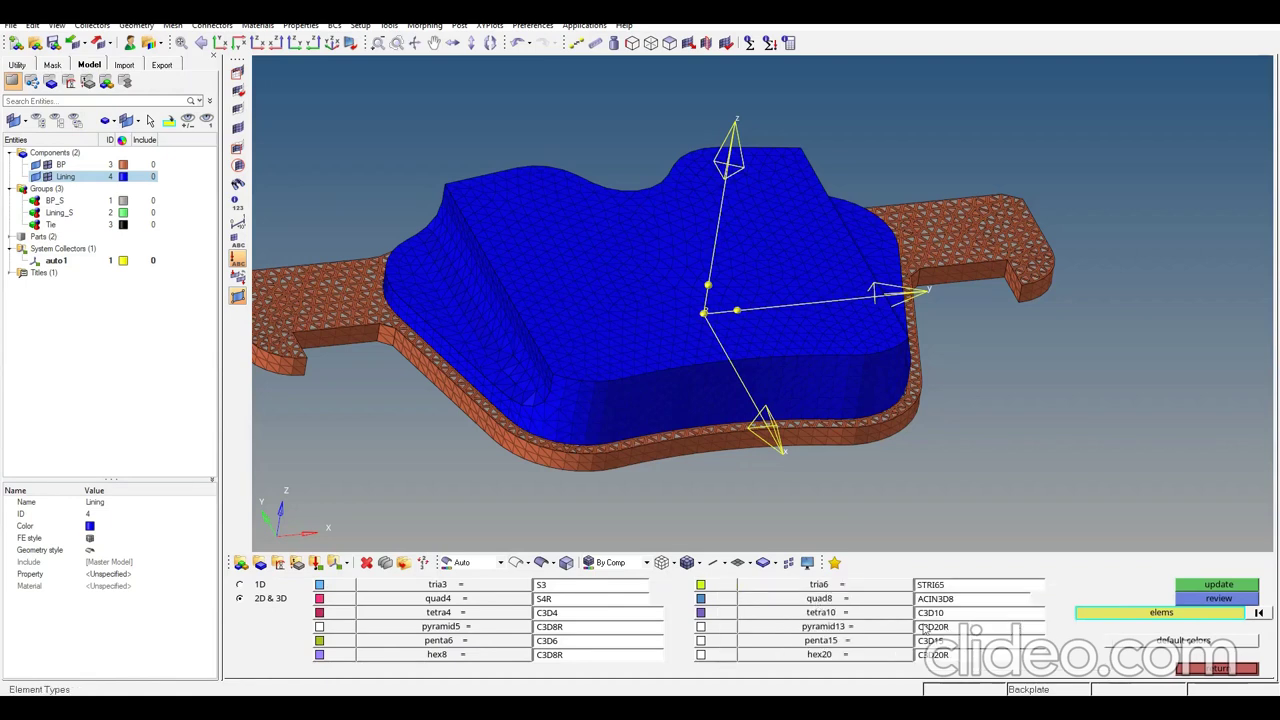
click(1210, 668)
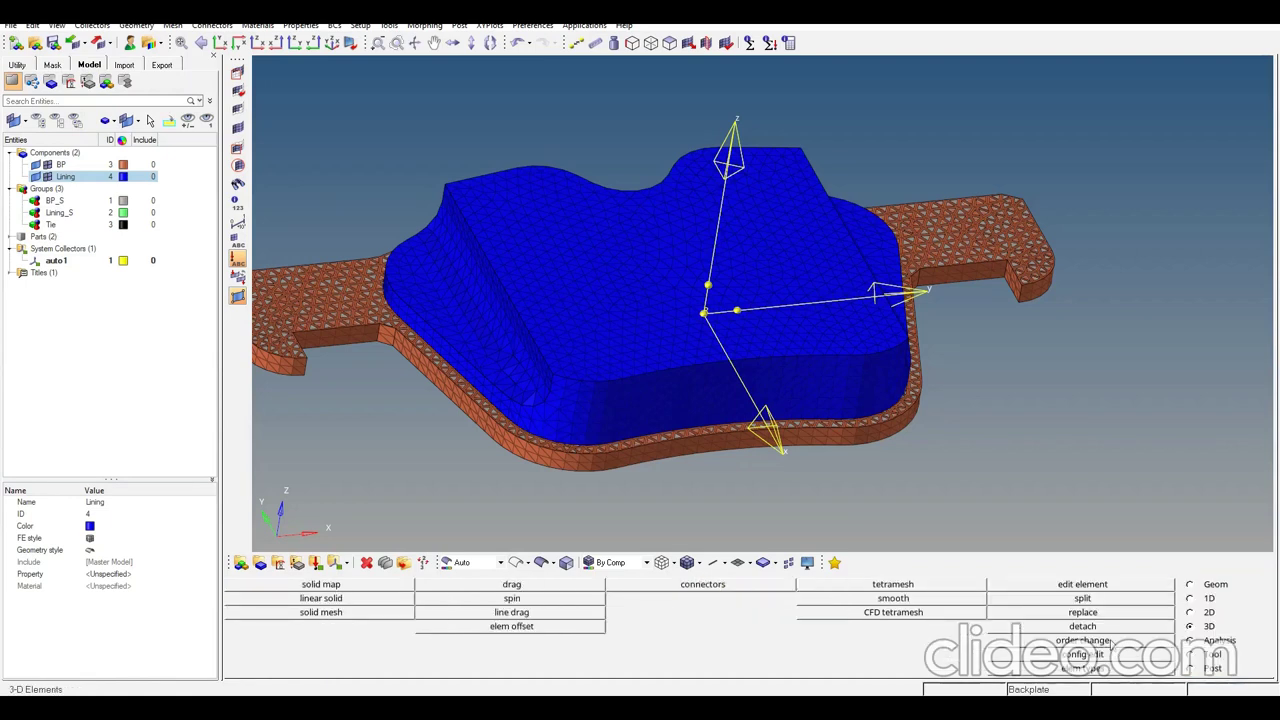
- Change all displayed elements to second order with midside nodes at the exact midpoint
click(1130, 645)
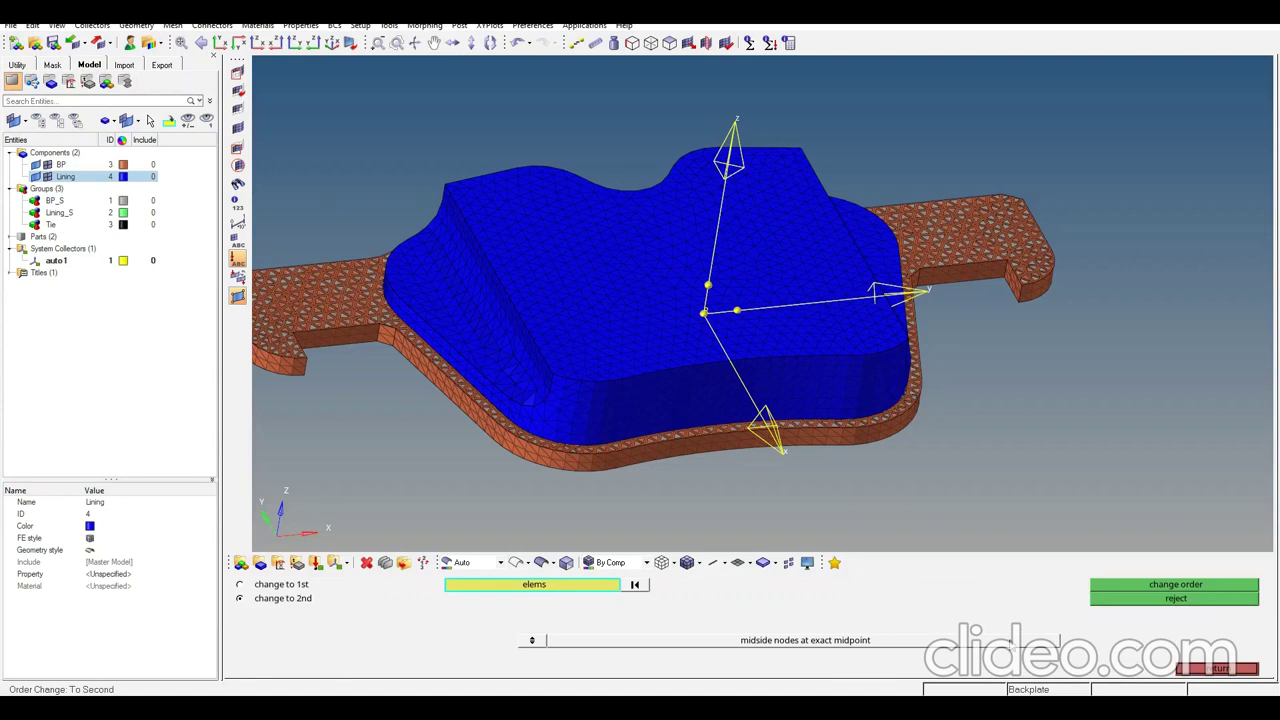
click(546, 588)
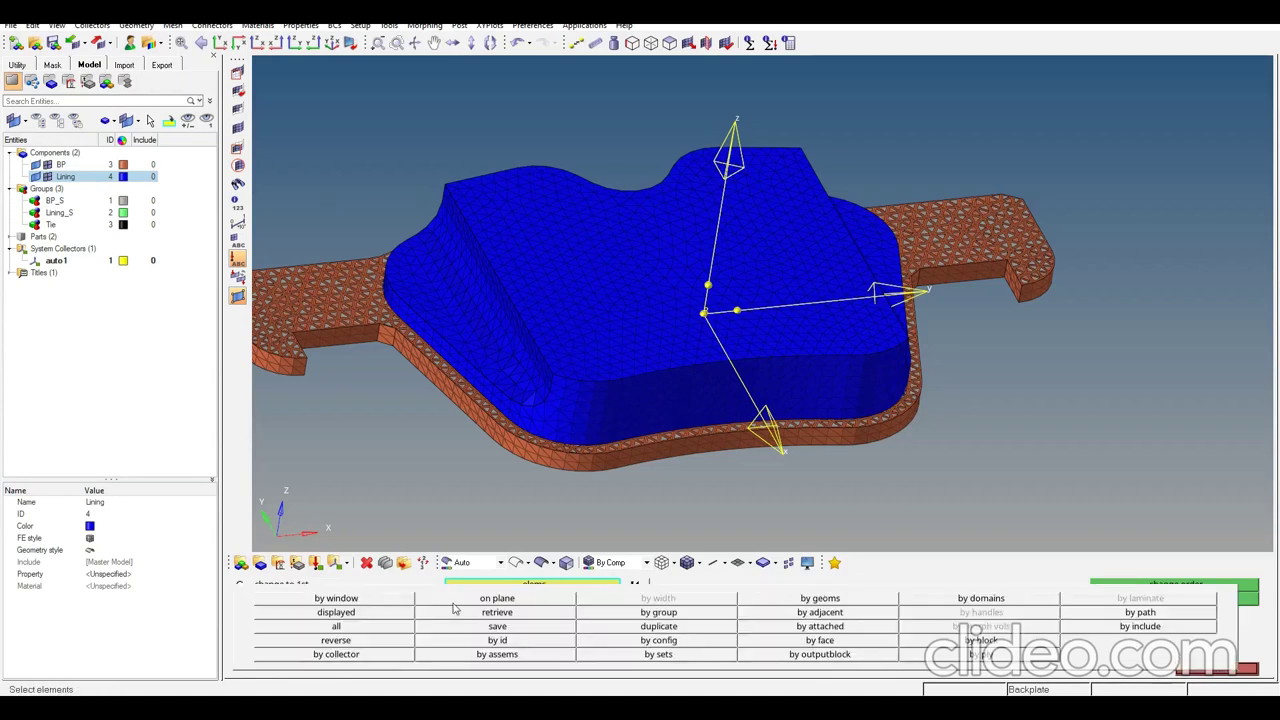
click(362, 612)
click(1135, 586)
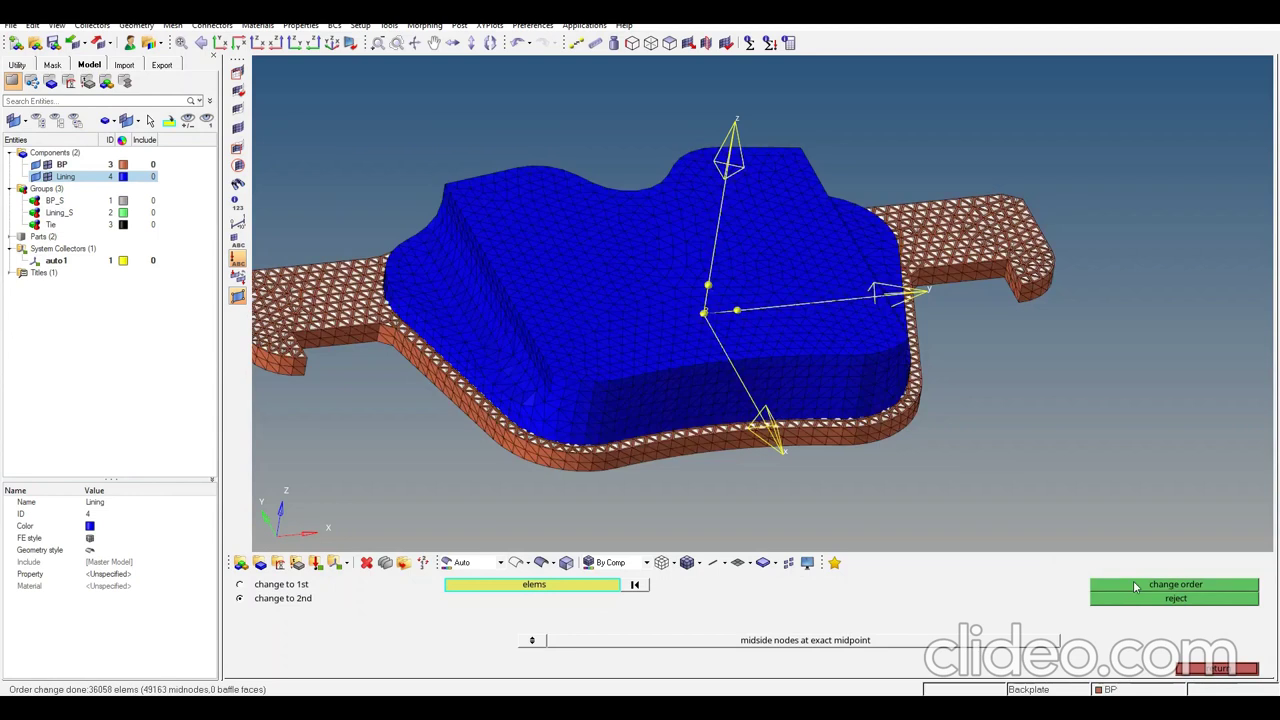
click(1217, 668)
- Review the assigned element type on an element of the lining's side face
click(1014, 668)
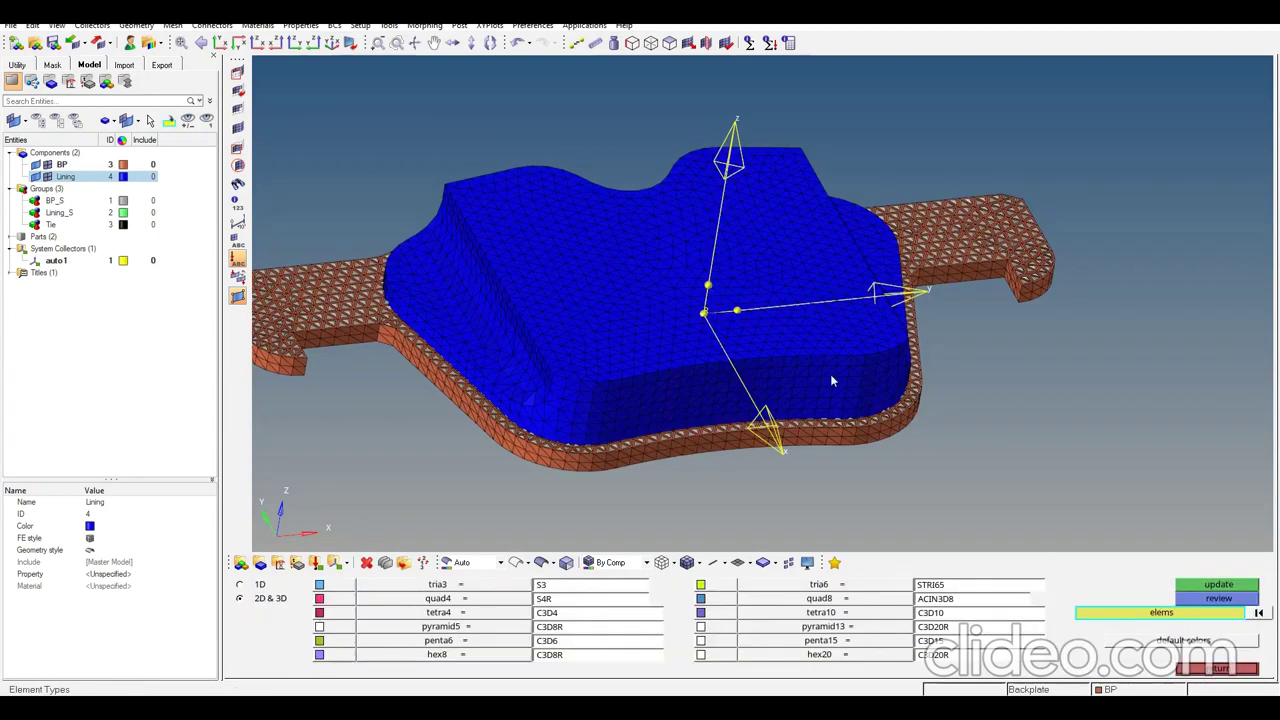
click(1209, 598)
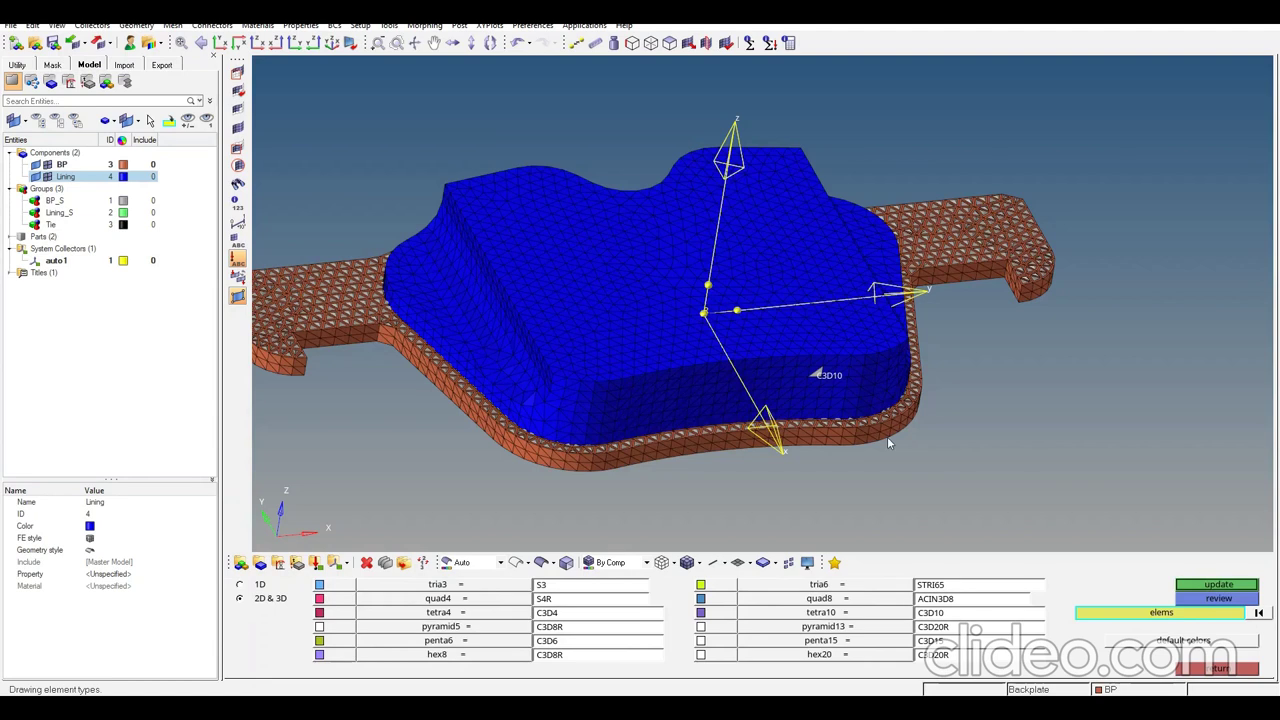
click(1236, 668)
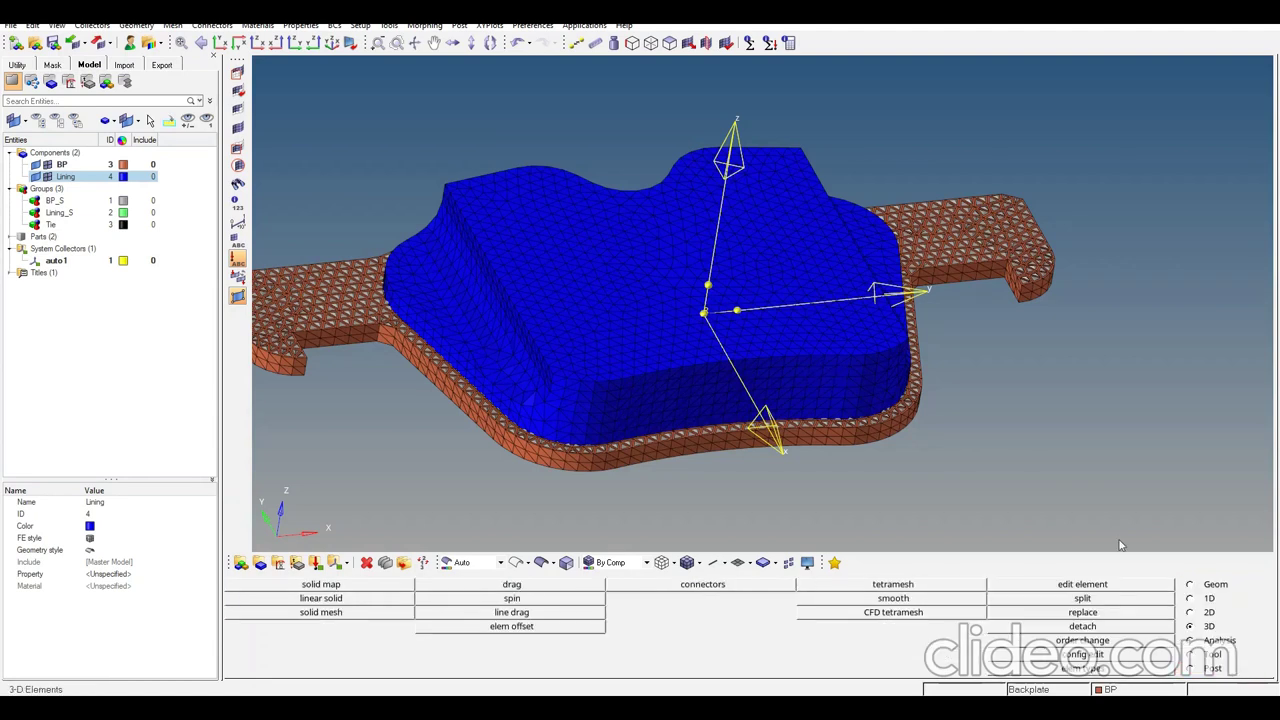
- Export the displayed model as an Abaqus Standard3D deck to mesh.inp, overwriting the existing file
click(162, 64)
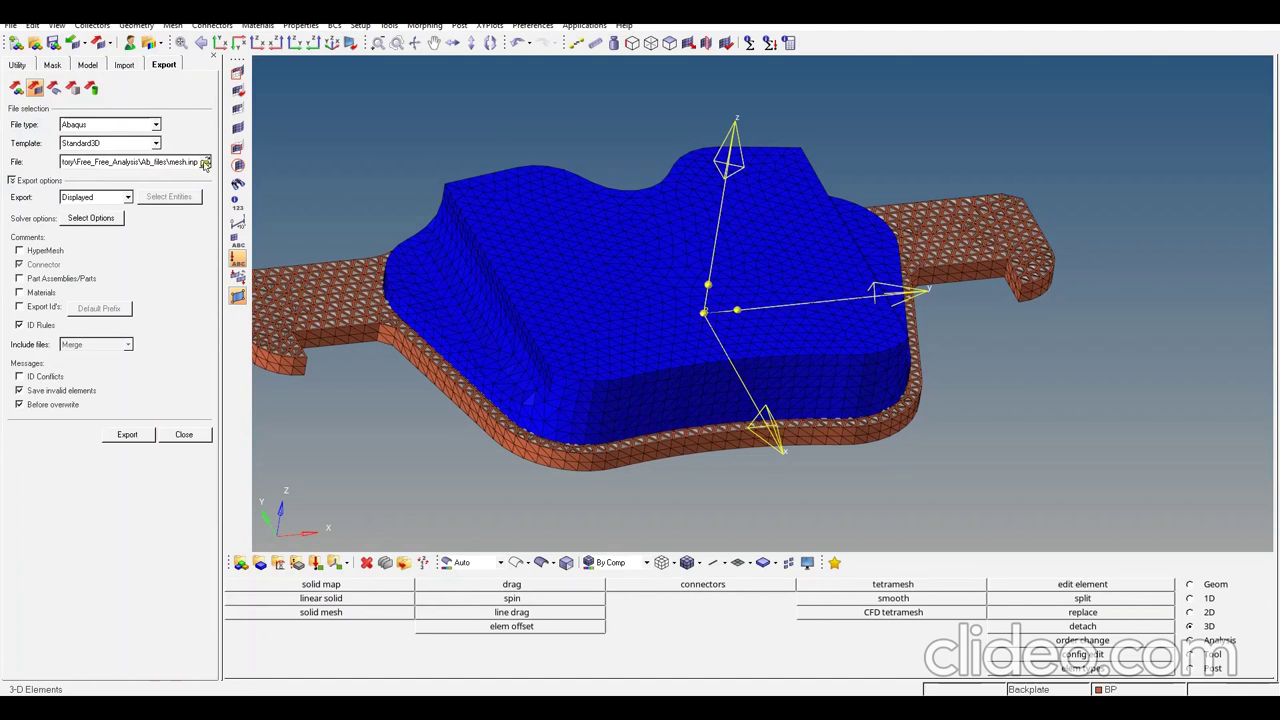
click(136, 440)
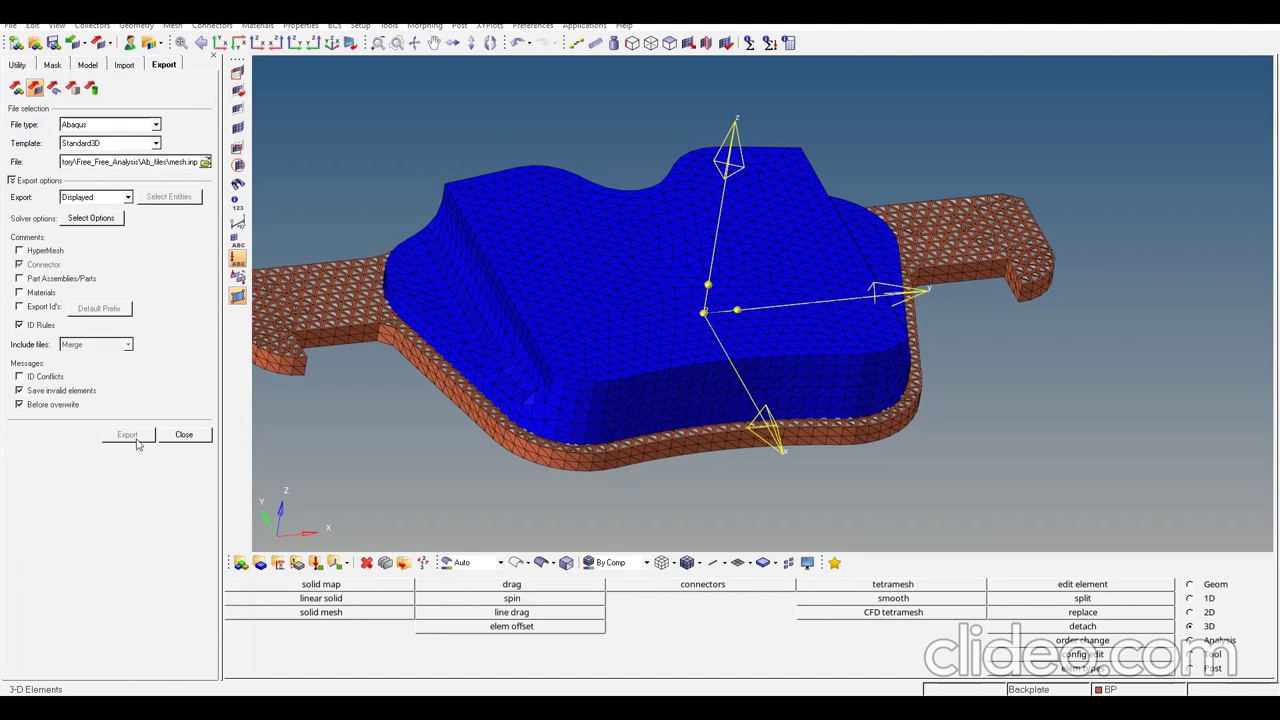
click(685, 407)
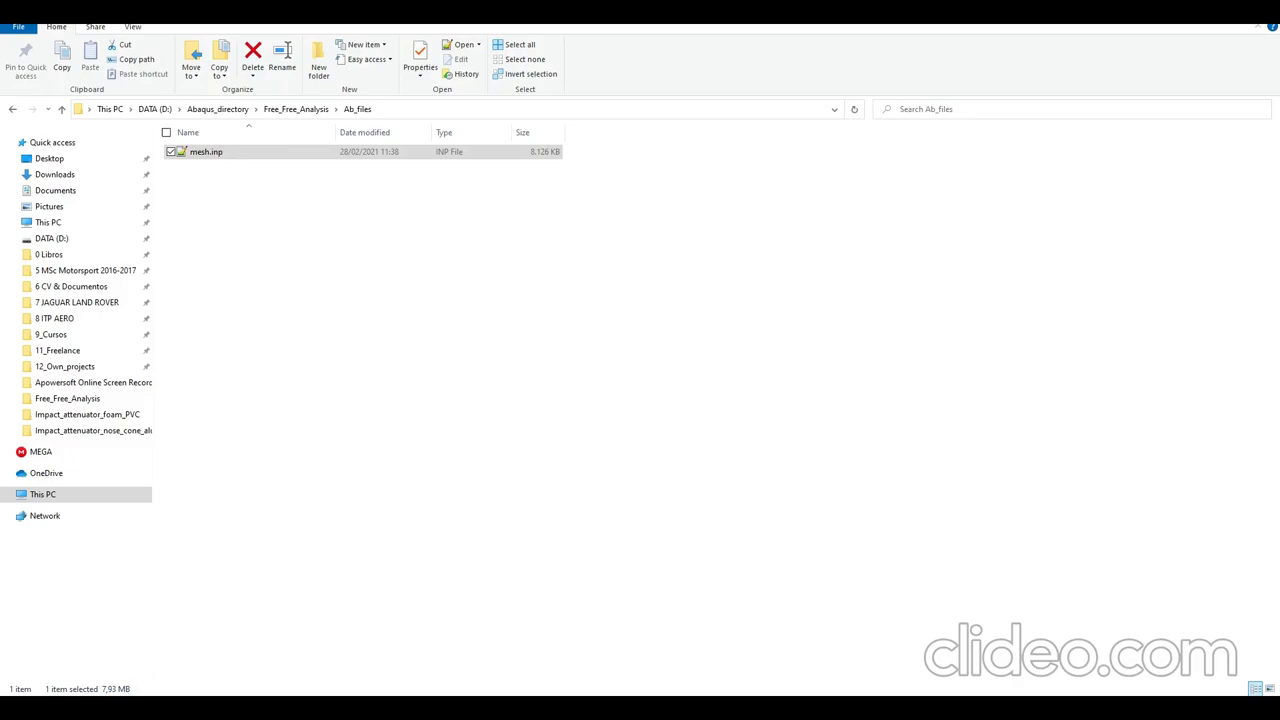
- Open the exported mesh.inp from the Ab_files folder in Notepad++
click(420, 151)
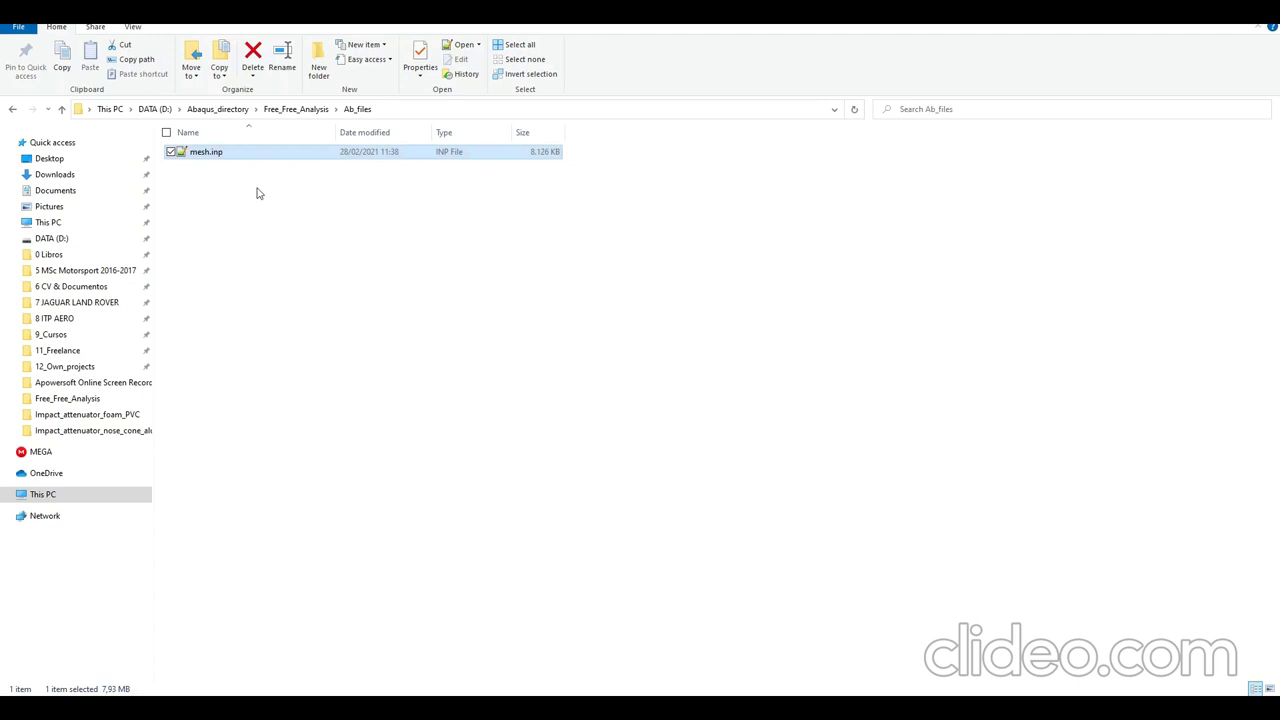
right_click(212, 157)
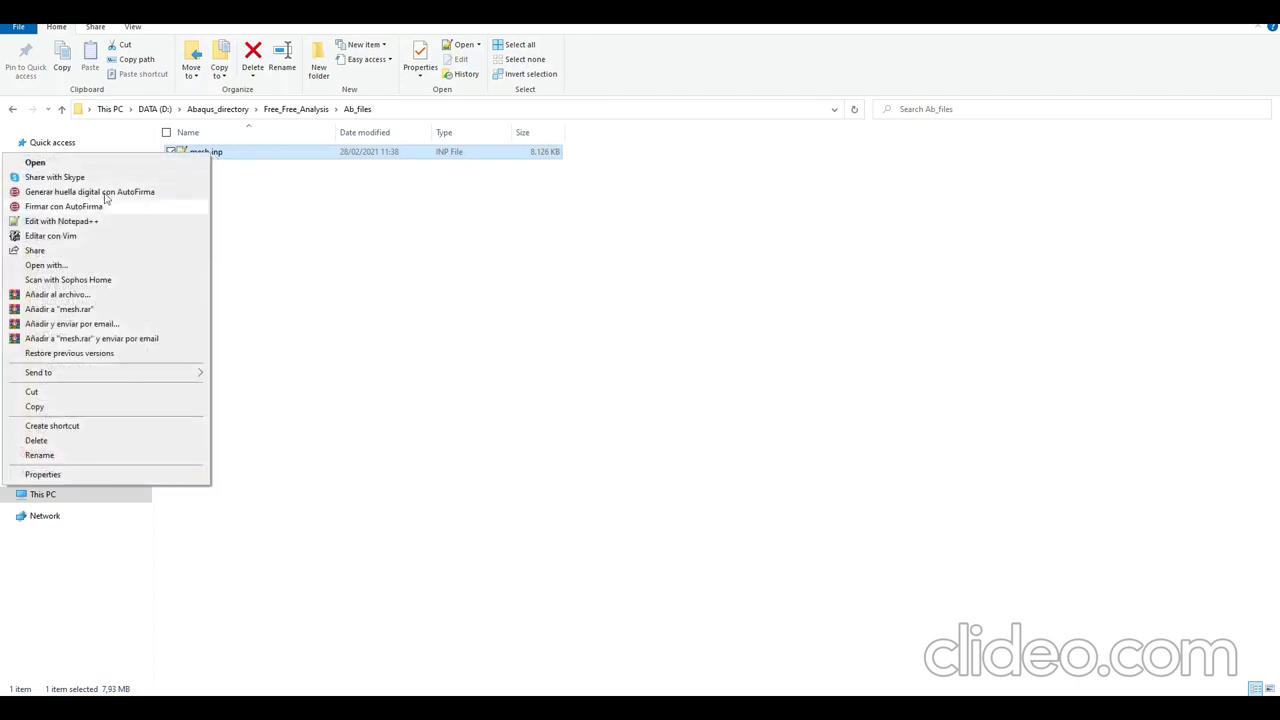
click(86, 221)
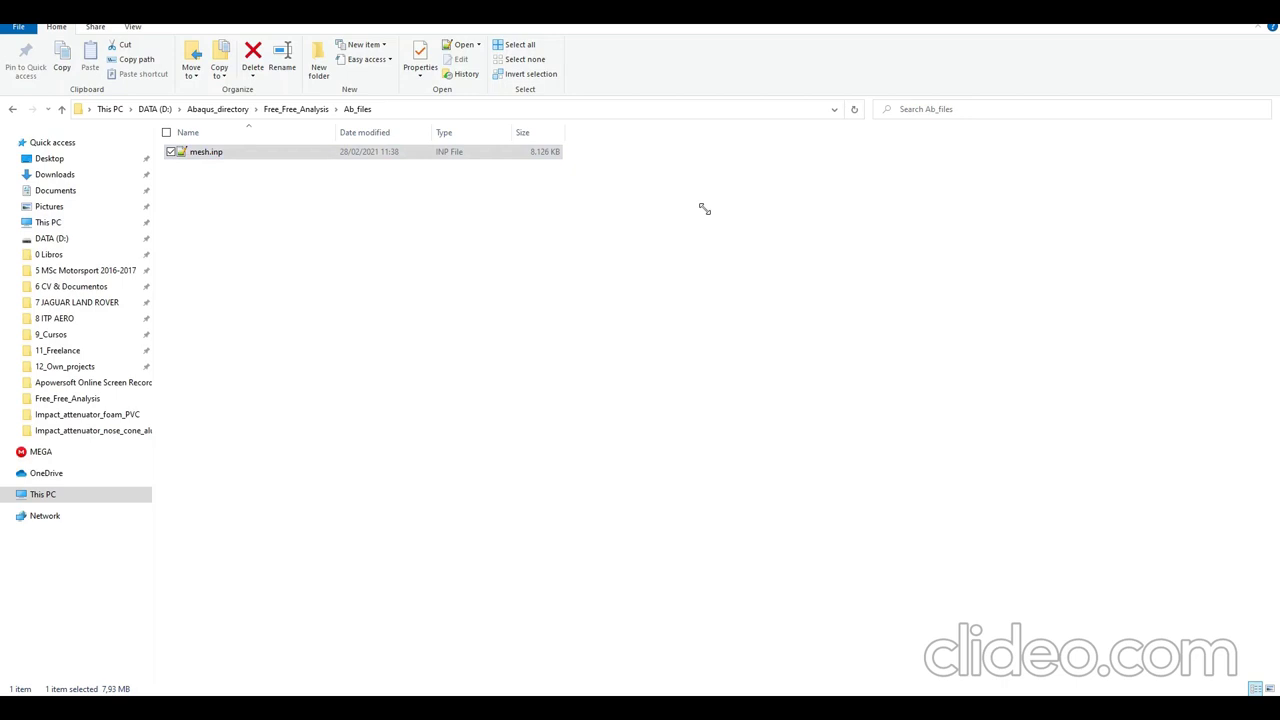
drag(1130, 215, 720, 27)
click(283, 275)
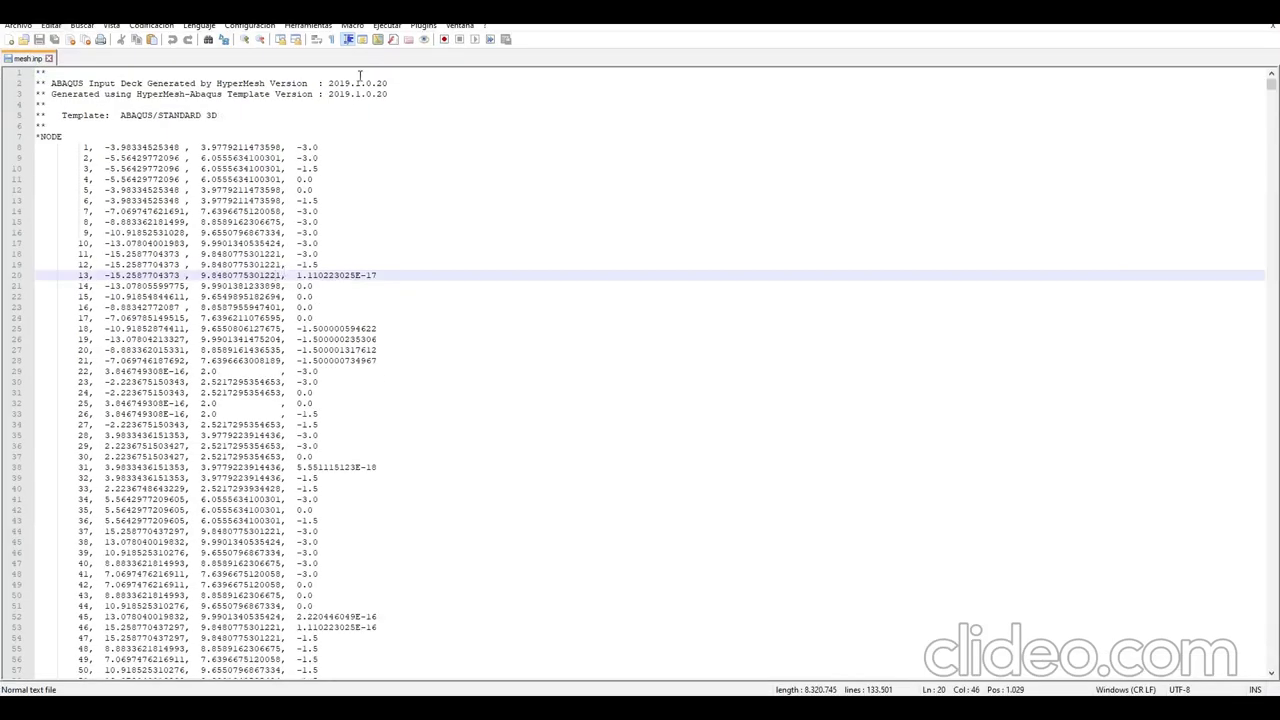
- Search forward through mesh.inp for "*" to check the keyword lines up to the lining orientation definition
click(208, 39)
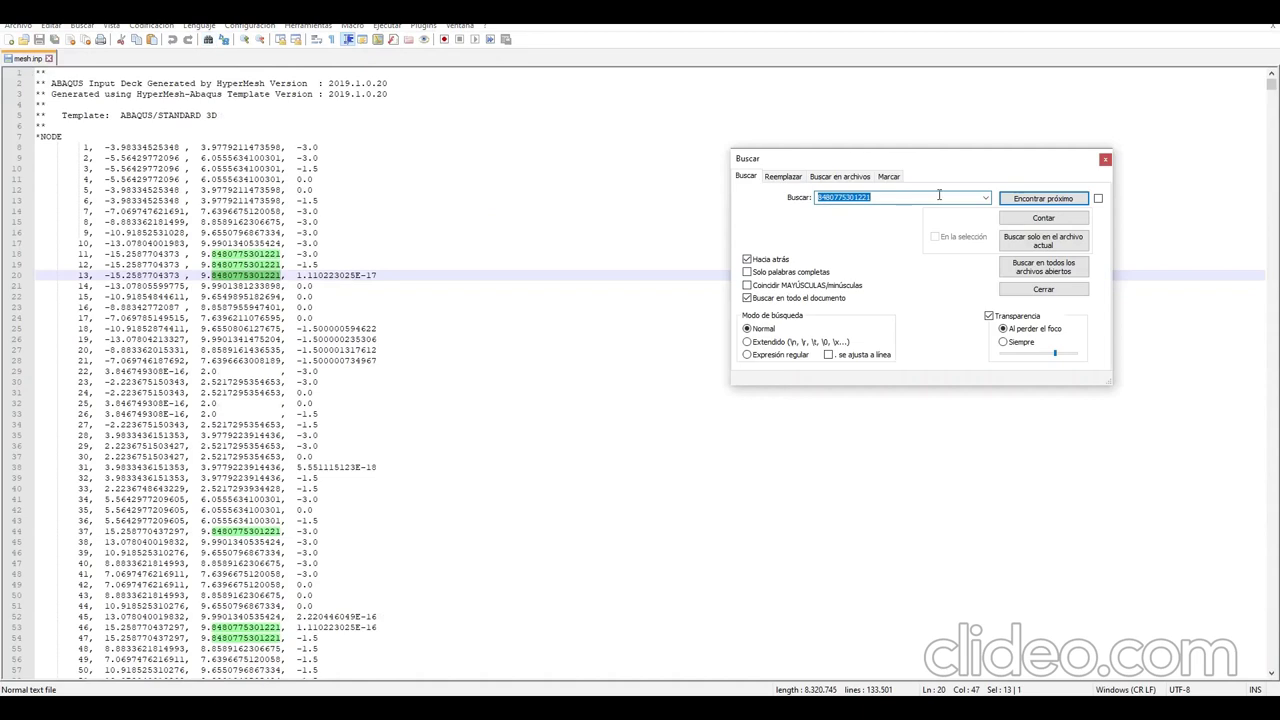
text(*)
click(1040, 199)
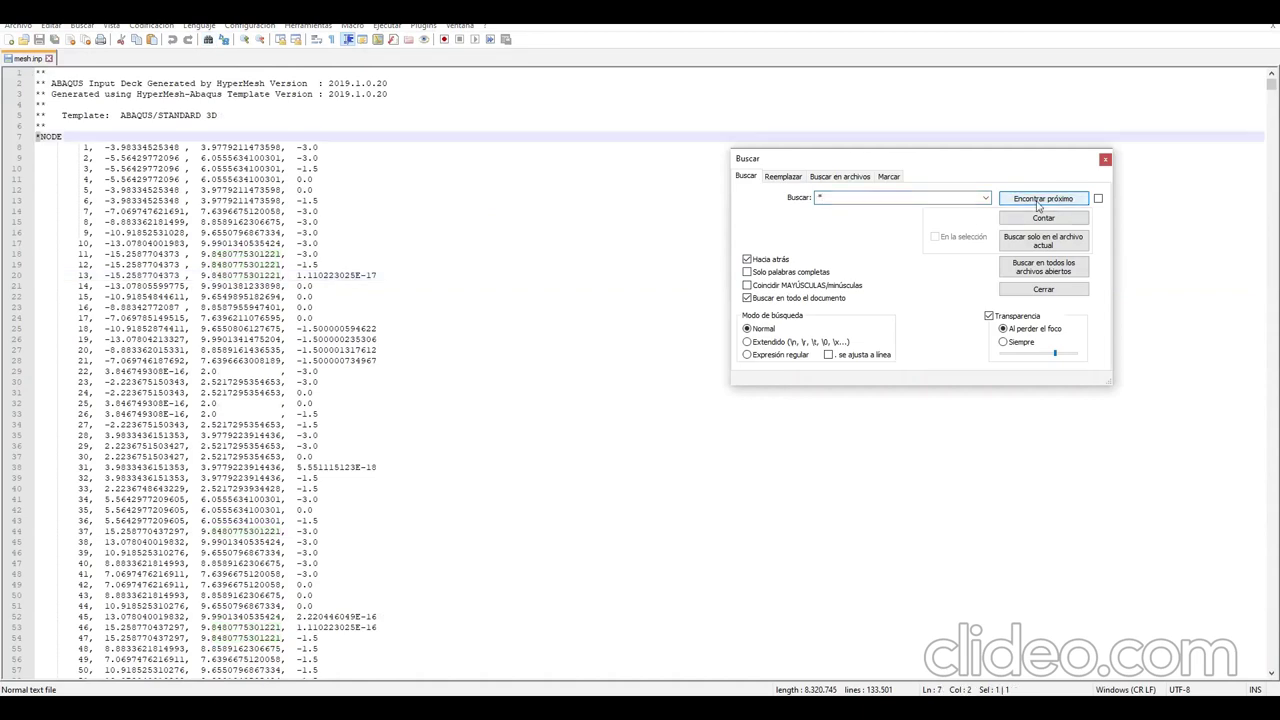
shift+click(1040, 199)
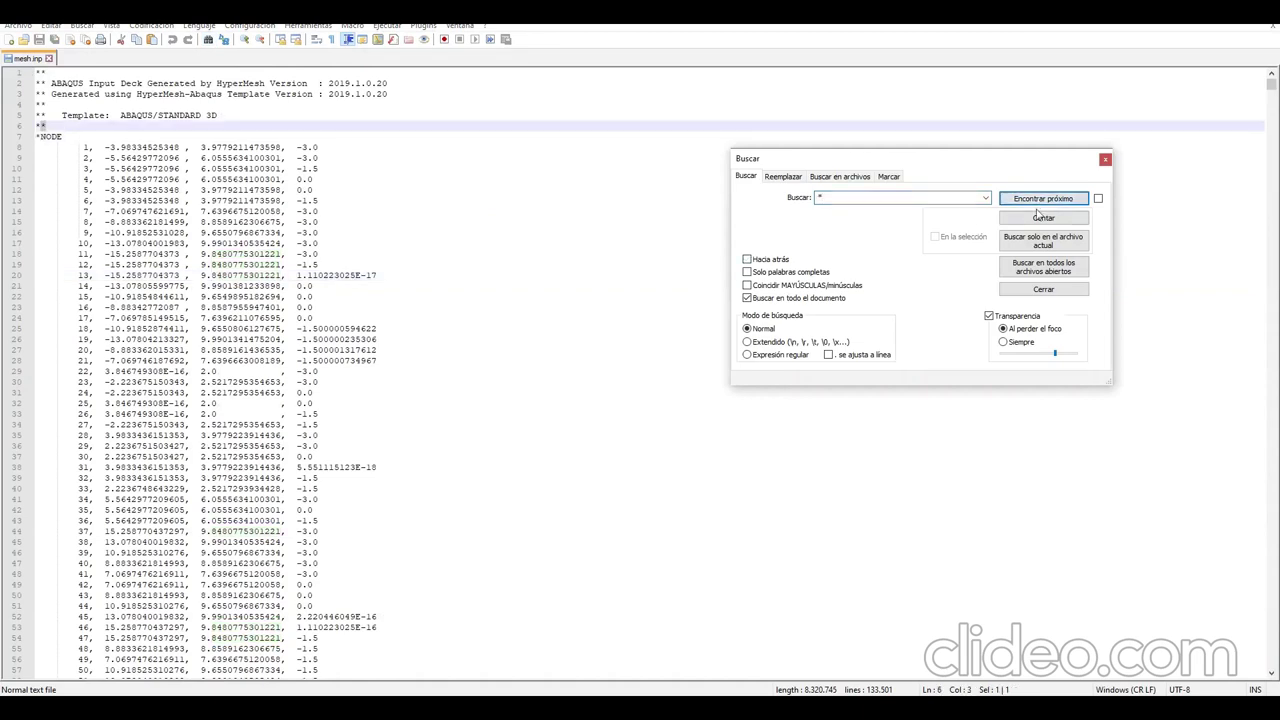
click(1045, 199)
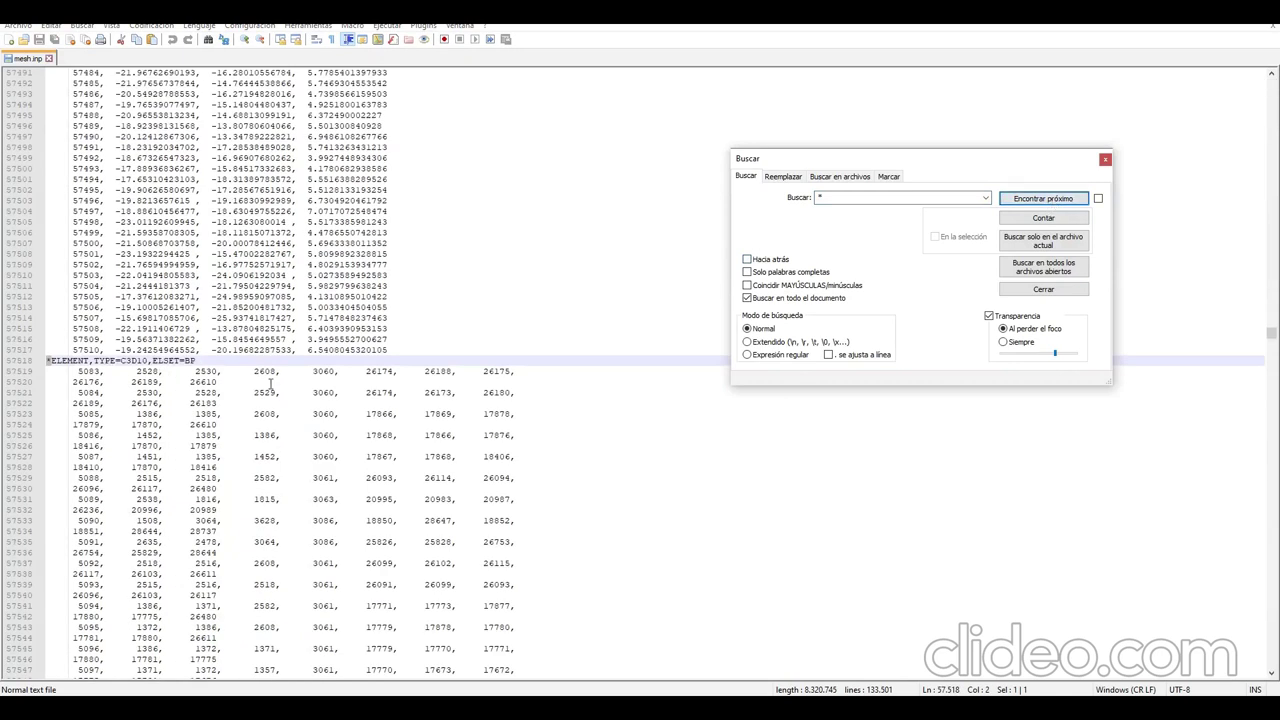
click(1043, 199)
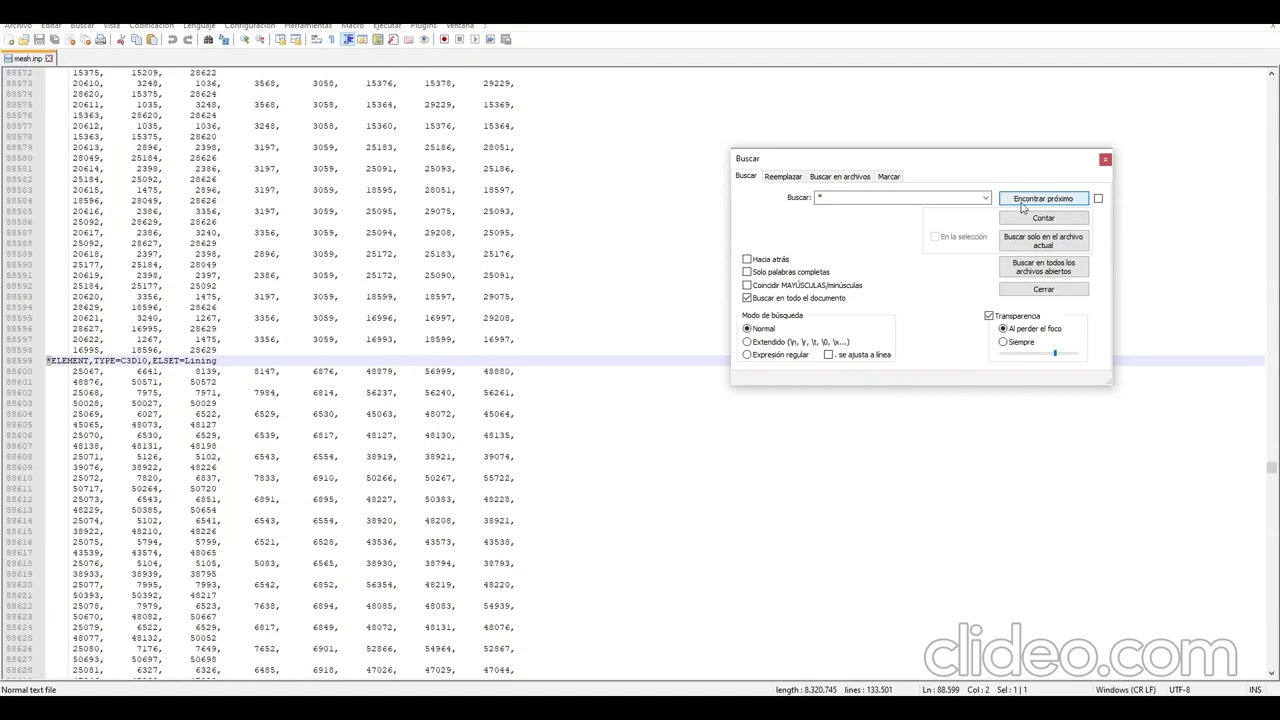
click(1024, 203)
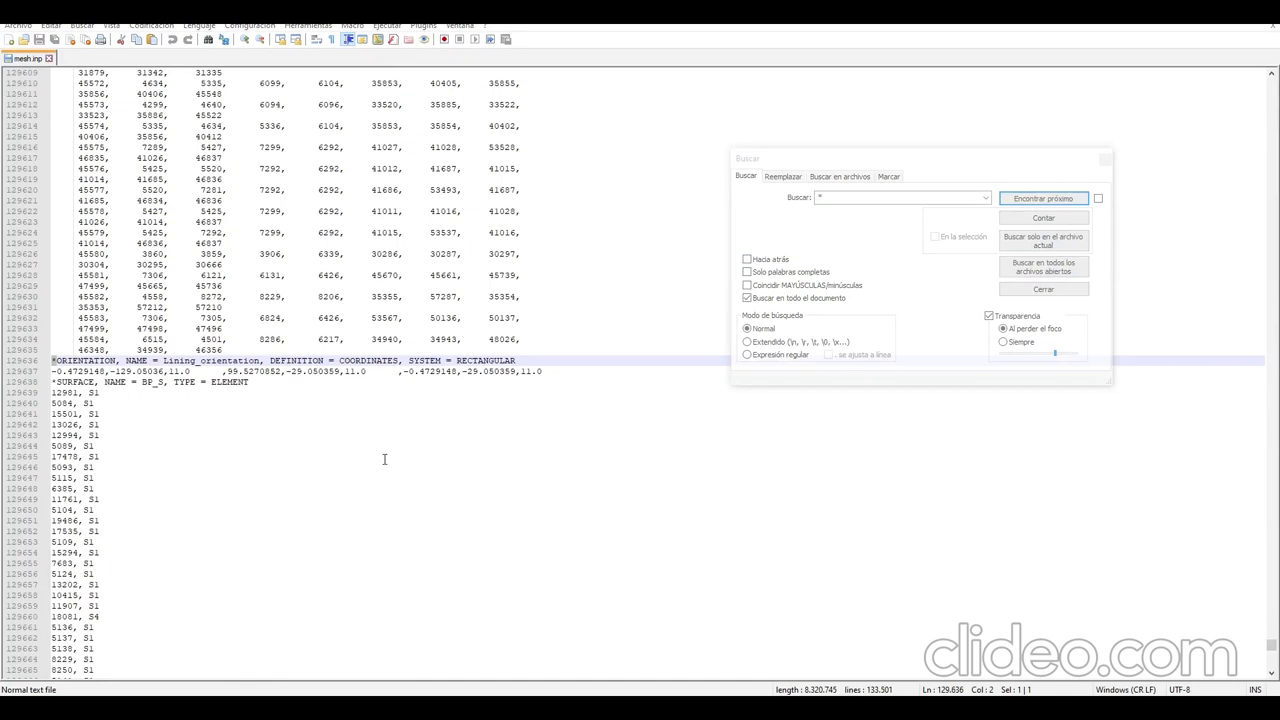
- Below the BP_S surface line, add materials Steel (density 7.8900E-09; isotropic 210000.0, 0.3) and Lining_M (density 2.6800E-09; engineering constants 10146.1, 10146.1, 3580.6, 0.13, 0.35, 0.35, 3580.6, 2006.3, 2006.3)
click(255, 386)
key(Return)
text(****)
text(*********************************** *MATERIAL, NAME=Steel *DENSITY 7.8900E-09,0.0 *ELASTIC, TYPE = ISOTROPIC 210000.0  ,0.3      ,0.0 *MATERIAL, NAME=Lining_M *DENSITY 2.6800E-09,0.0 *ELASTIC, TYPE = ENGINEERING CONSTANTS 10146.1   ,10146.1   ,3580.6   ,0.13      ,0.35      ,0.35      ,3580.6    ,2006.3 2006.3    ,0.0 ***********************************)
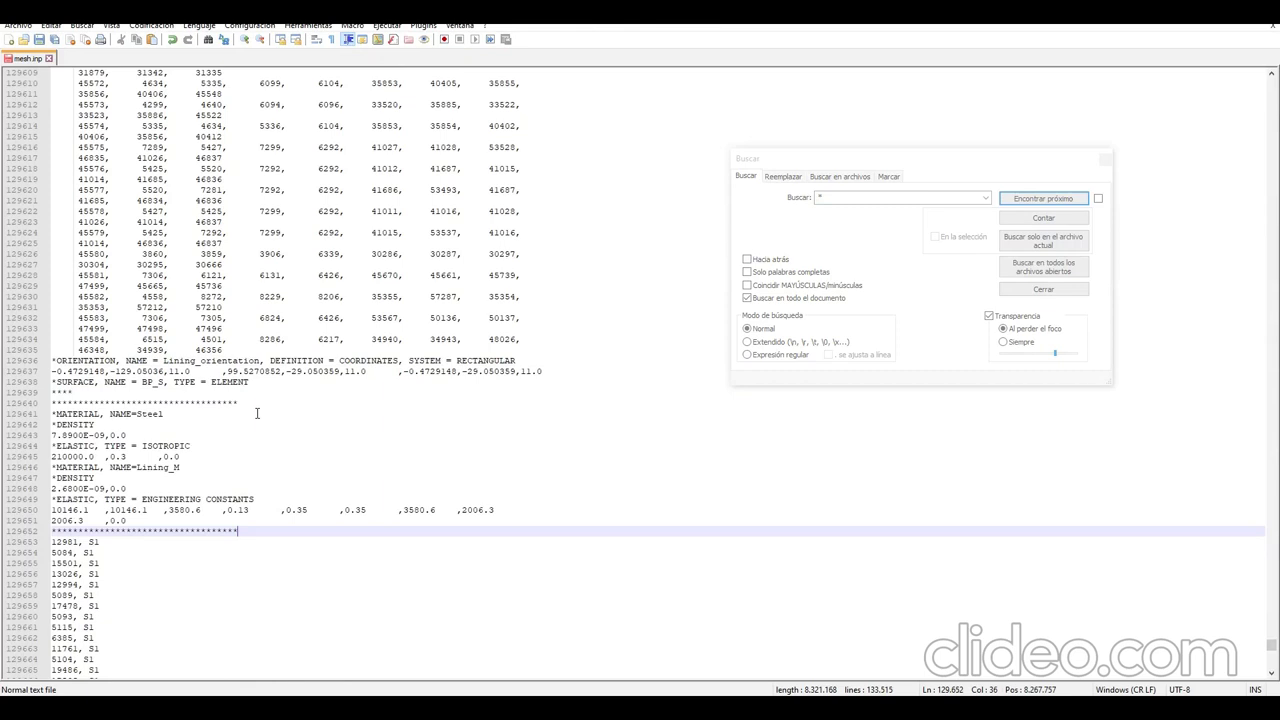
- Review the names, densities and elastic constants in the Steel and Lining_M material definitions
drag(136, 413, 171, 413)
click(54, 432)
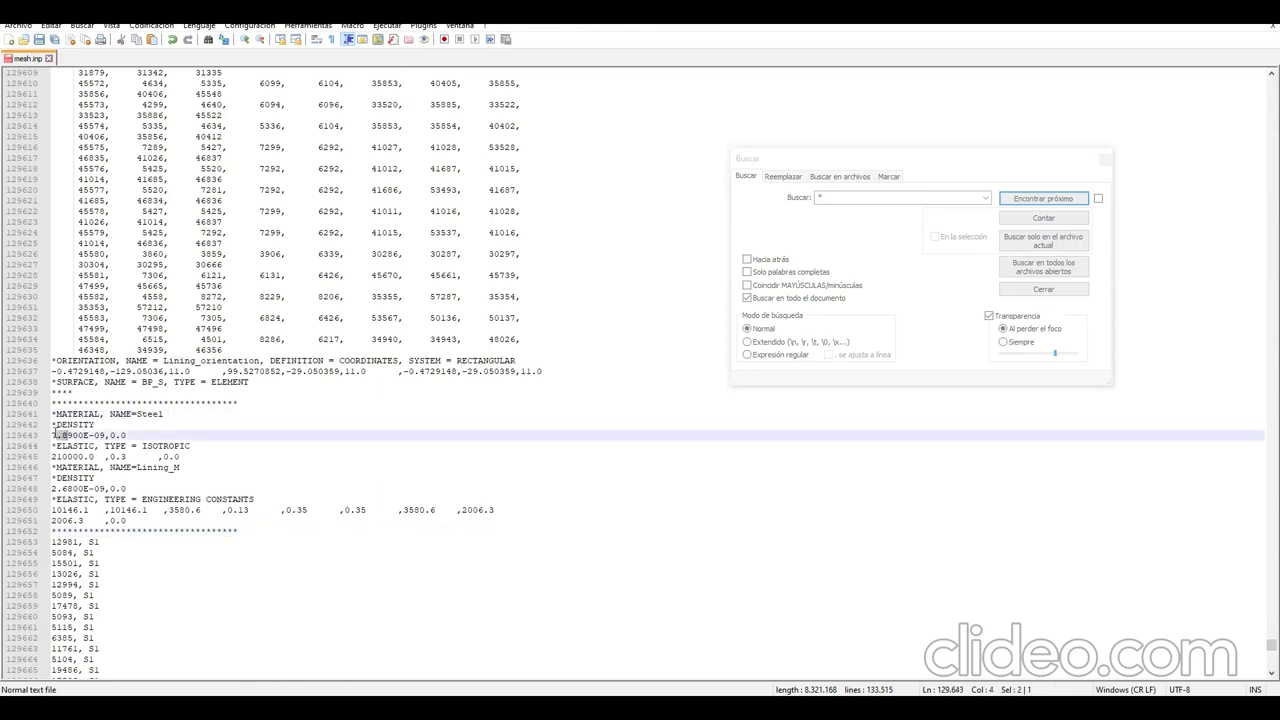
drag(63, 456, 181, 467)
drag(58, 488, 90, 488)
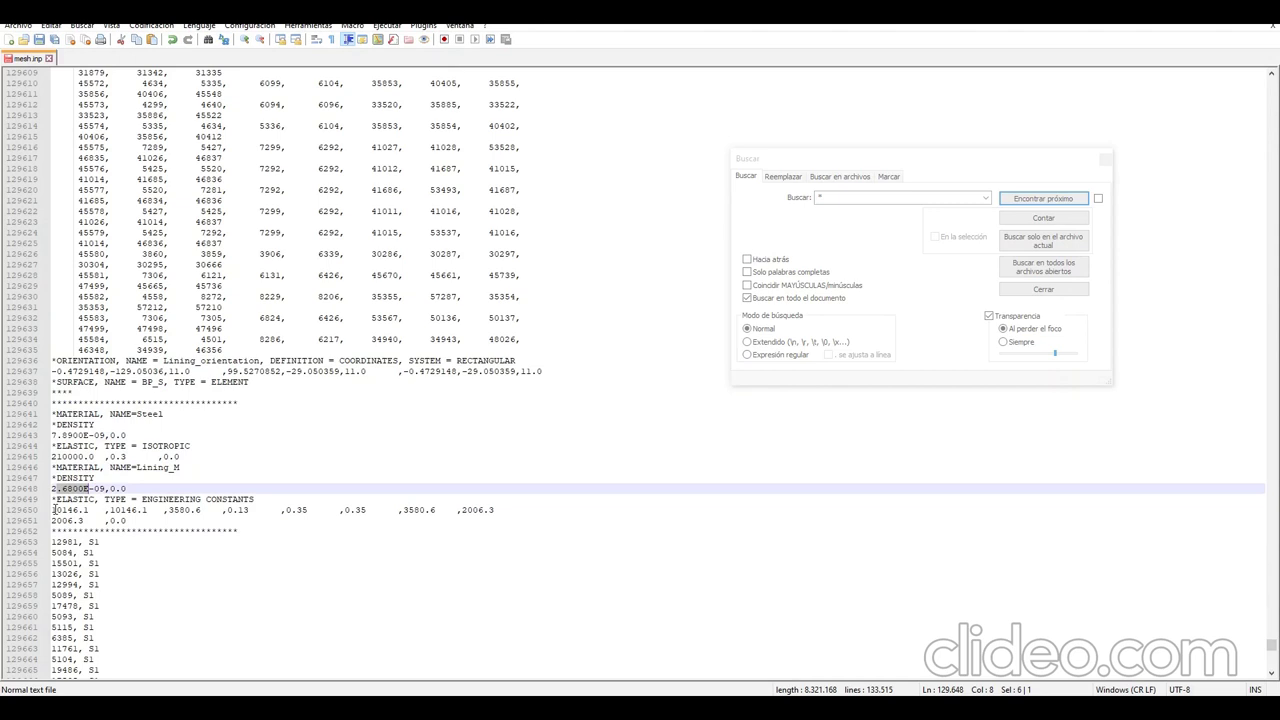
drag(53, 510, 200, 511)
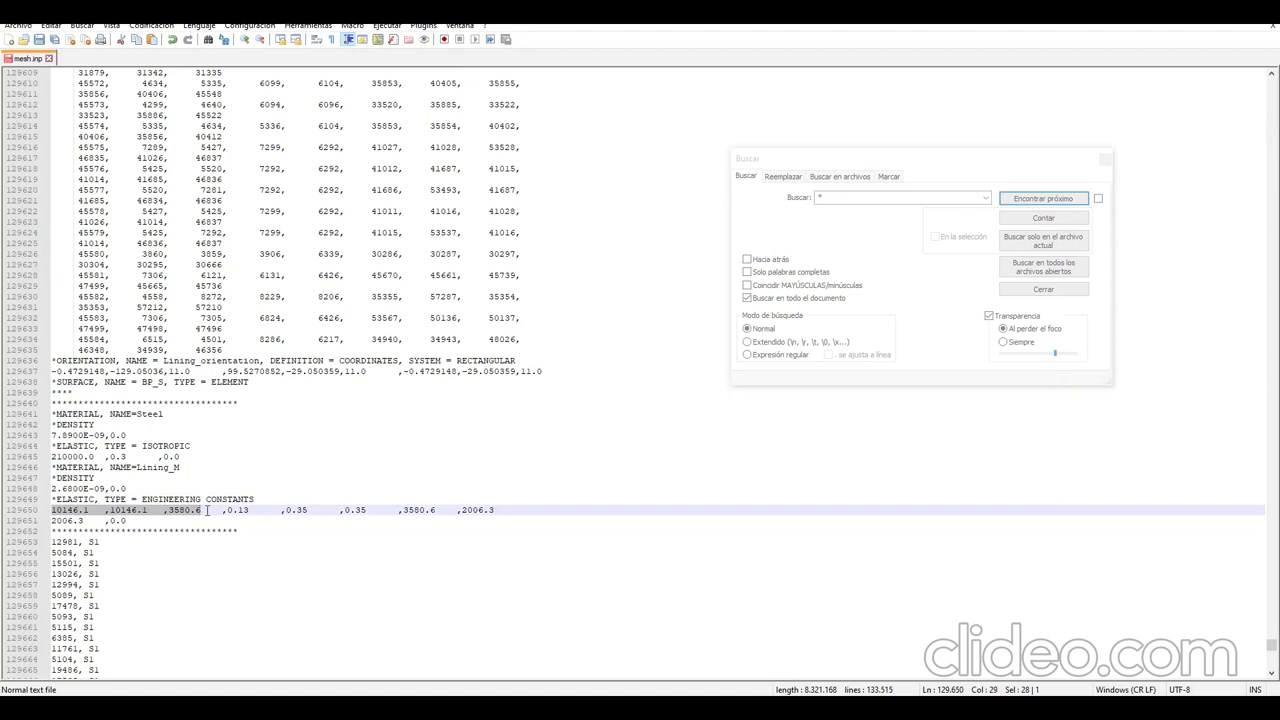
click(224, 512)
drag(224, 512, 366, 512)
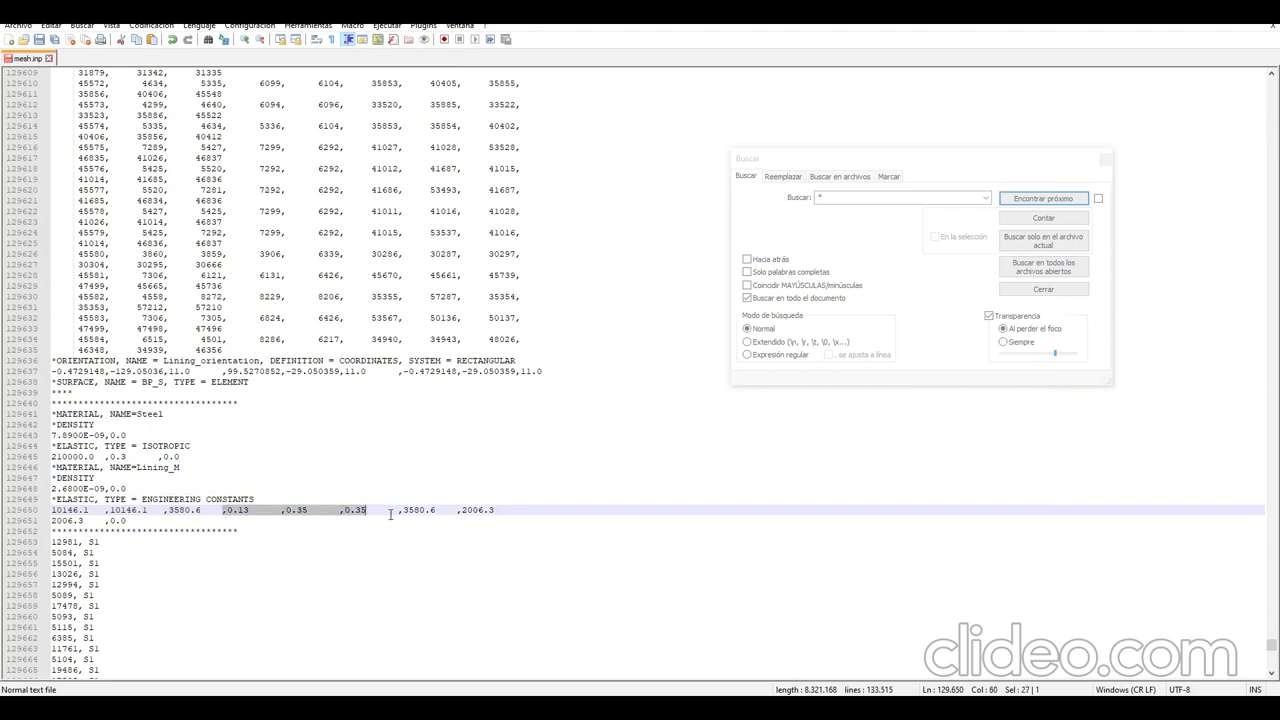
drag(399, 512, 85, 521)
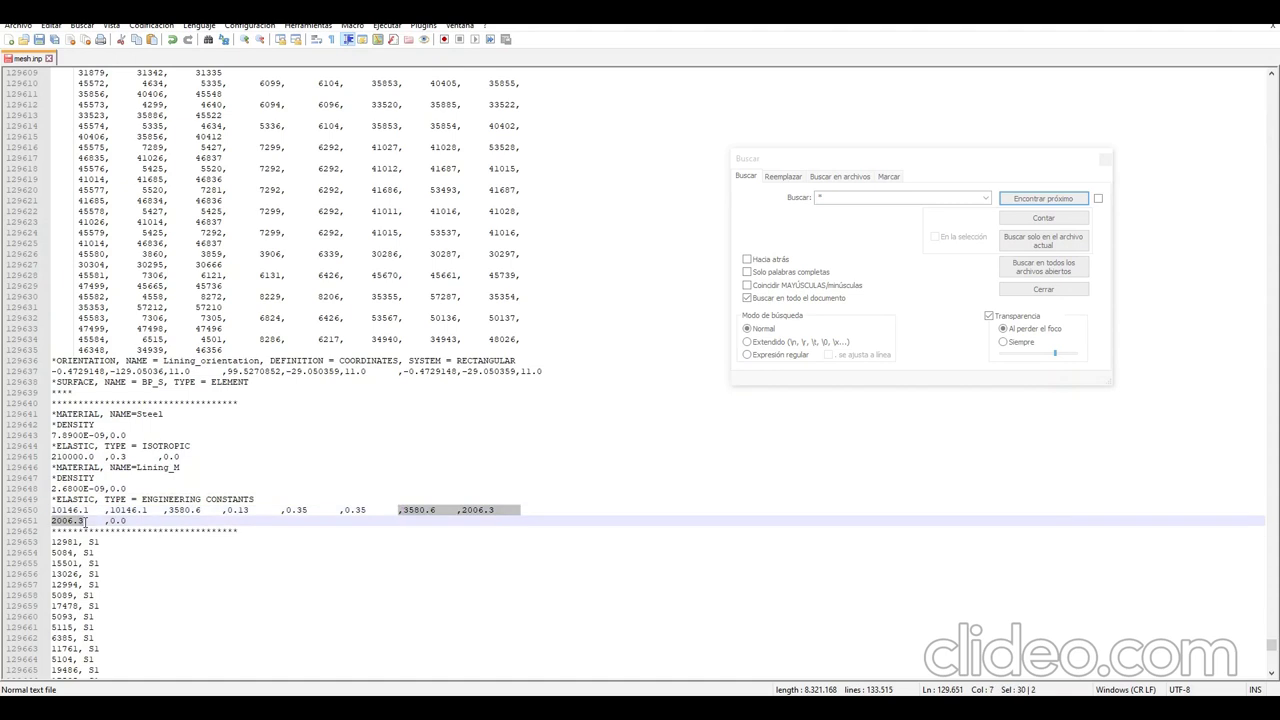
click(298, 468)
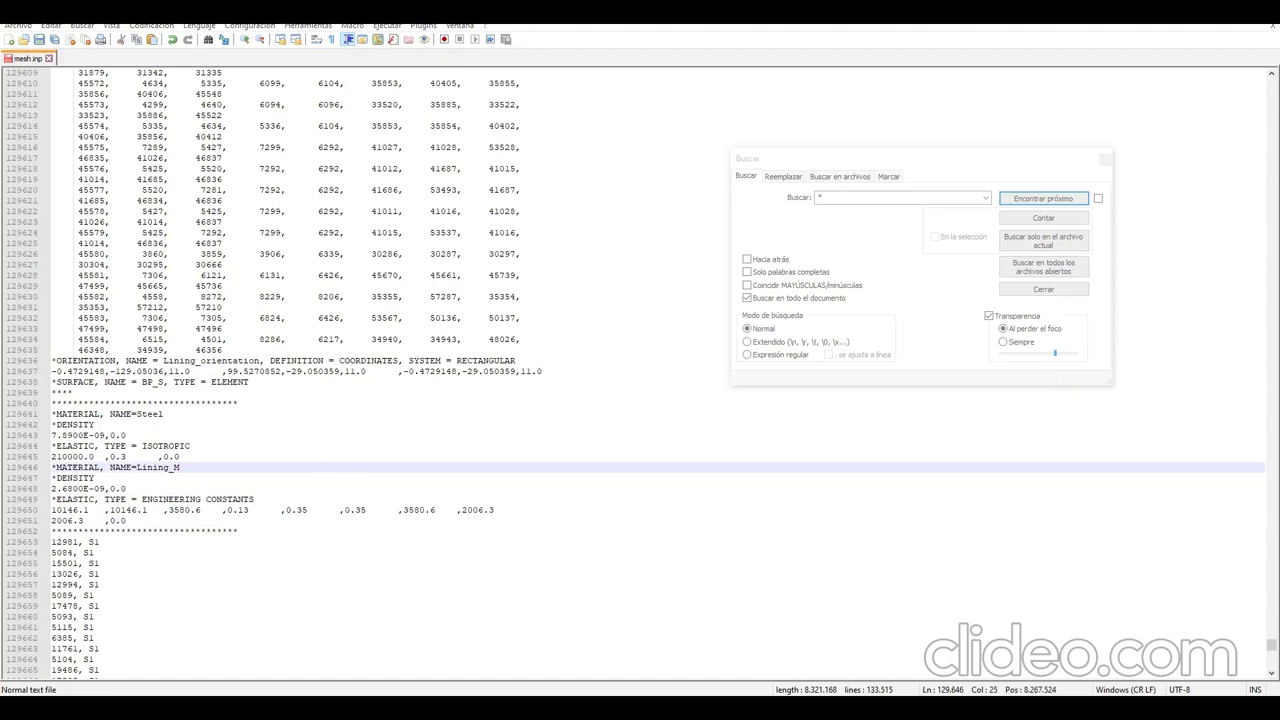
- Above the material block, add solid sections assigning Steel to element set BP, and Lining_M with Lining_orientation to element set Lining
click(255, 382)
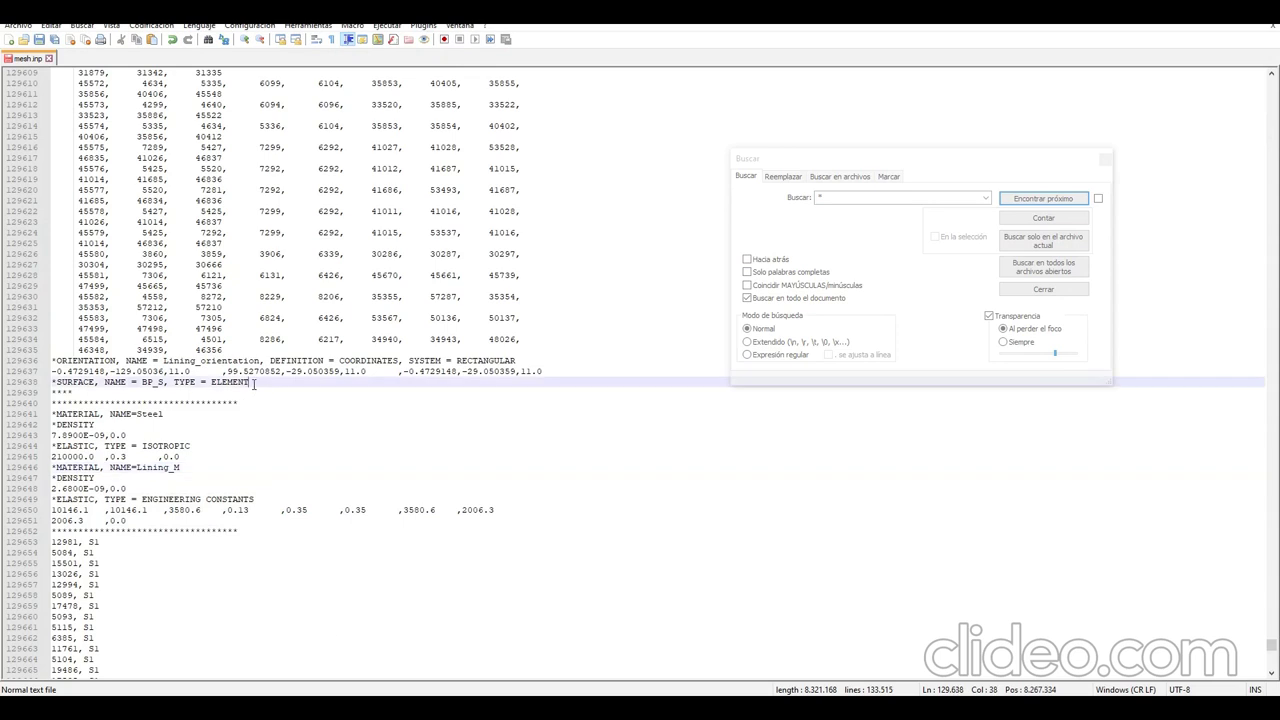
key(Return)
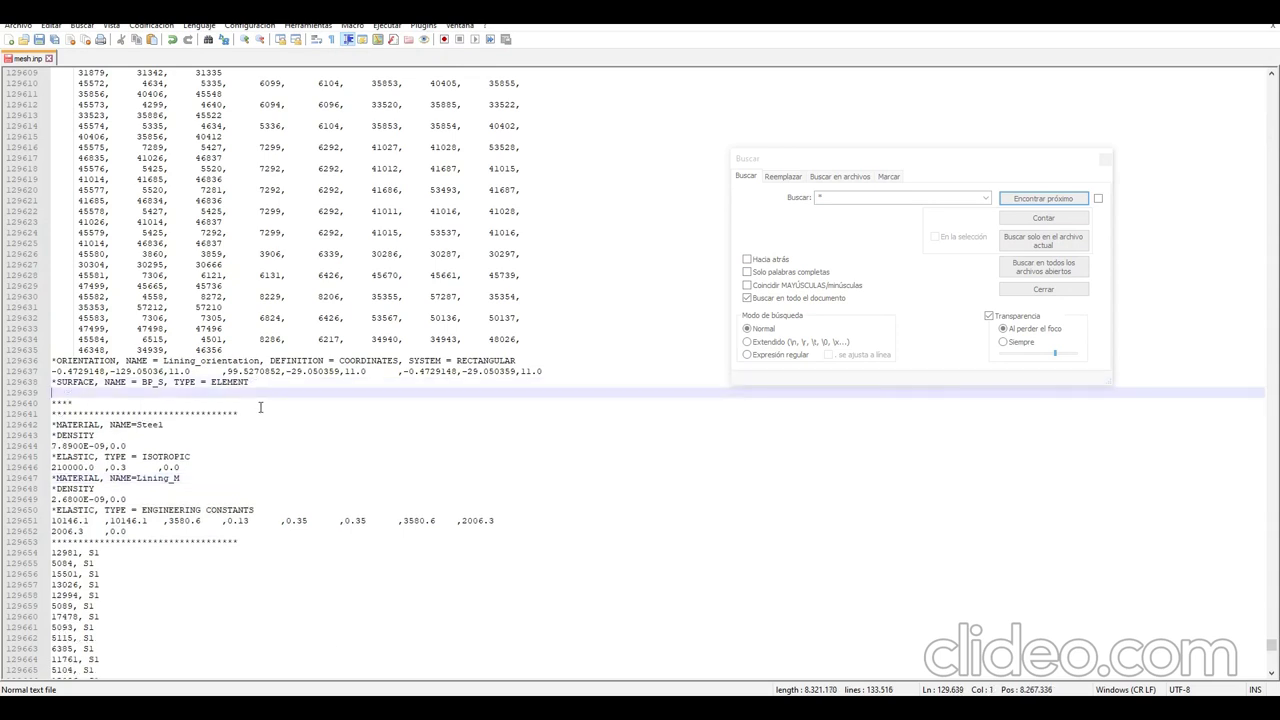
text(*********************************** *MATERIAL, NAME=Steel *DENSITY 7.8900E-09,0.0 *ELASTIC, TYPE = ISOTROPIC 210000.0  ,0.3      ,0.0 *MATERIAL, NAME=Lining_M *DENSITY 2.6800E-09,0.0 *ELASTIC, TYPE = ENGINEERING CONSTANTS 10146.1  ,10146.1  ,3580.6   ,0.13      ,0.35      ,0.35      ,3580.6   ,2006.3 2006.3   ,0.0 ***********************************)
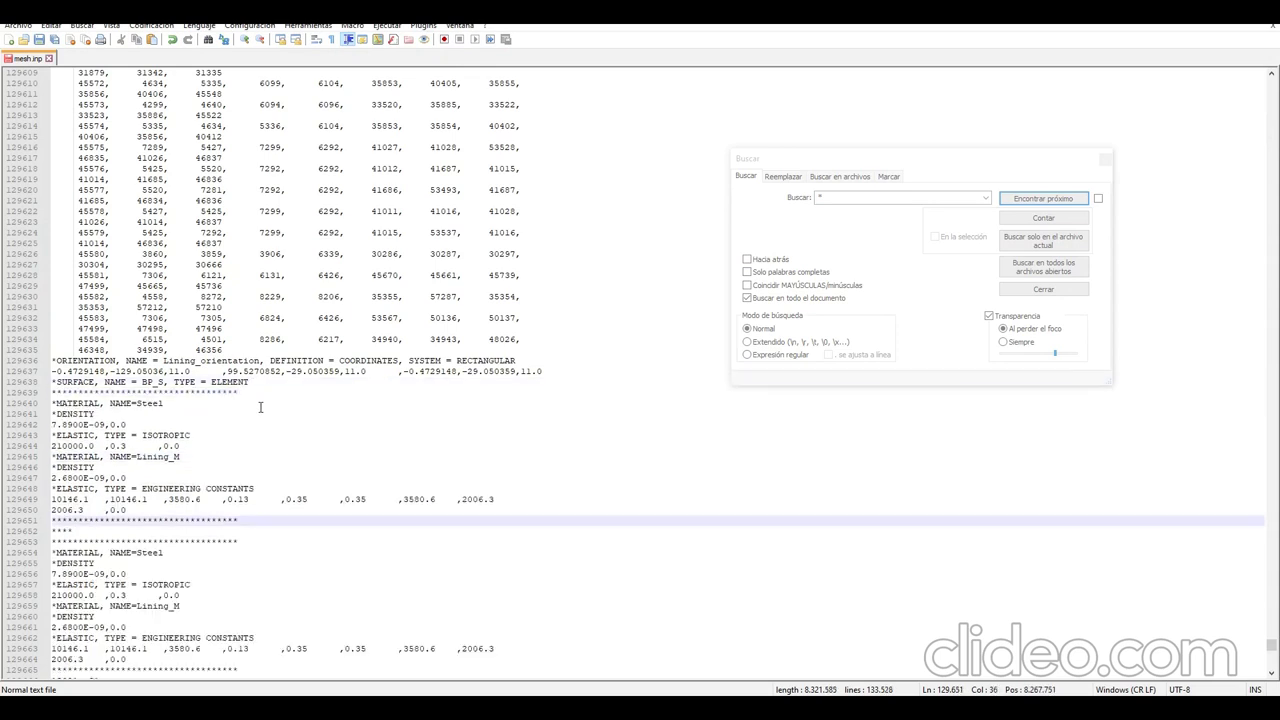
key(ctrl+z)
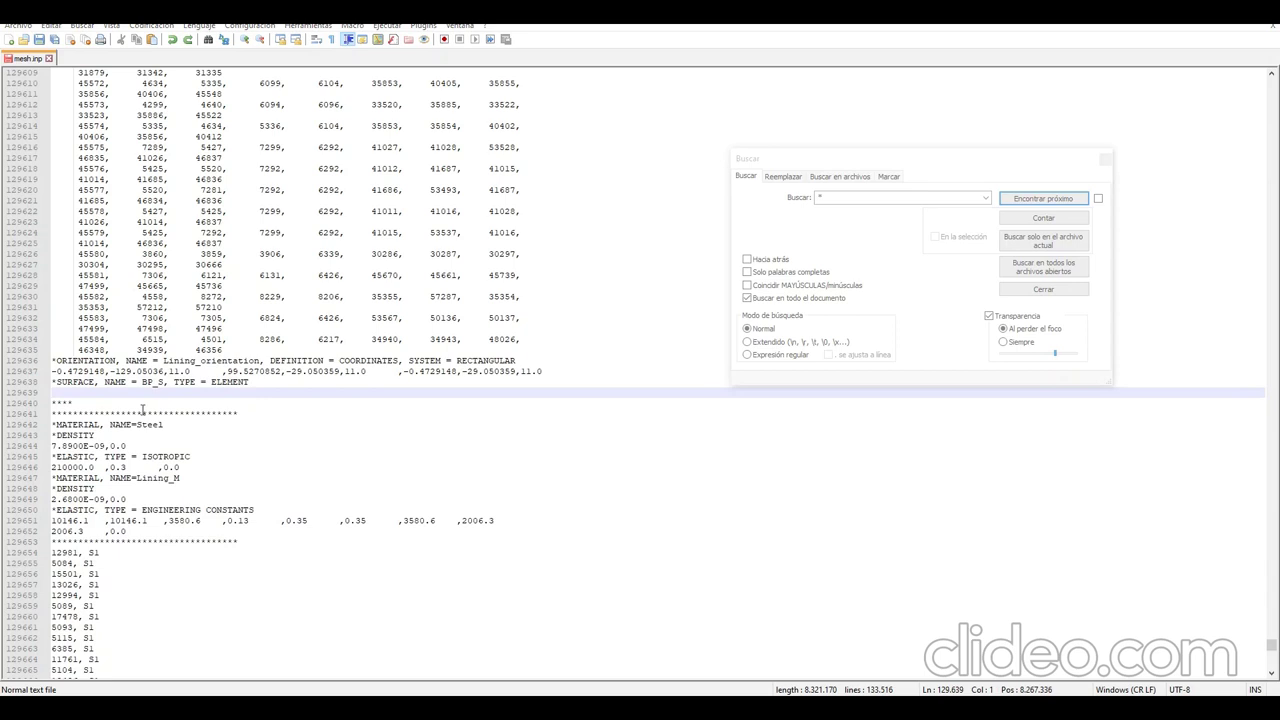
text(*SOLID SECTION, ELSET=BP, MATERIAL=Steel *SOLID SECTION, ELSET=Lining, ORIENTATION = Lining_orientation , MATERIAL=Lining_M)
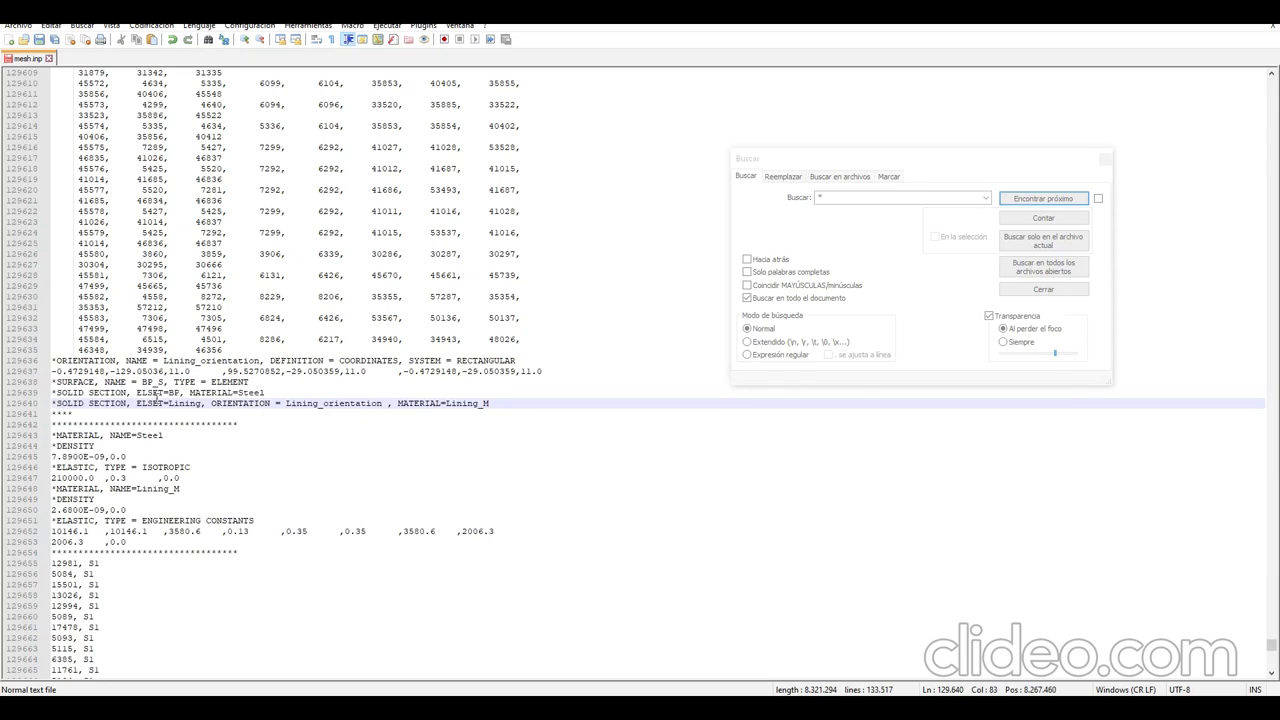
- Check the element set, orientation and material names in the two solid section lines against their definitions
click(57, 392)
drag(57, 392, 214, 386)
click(184, 392)
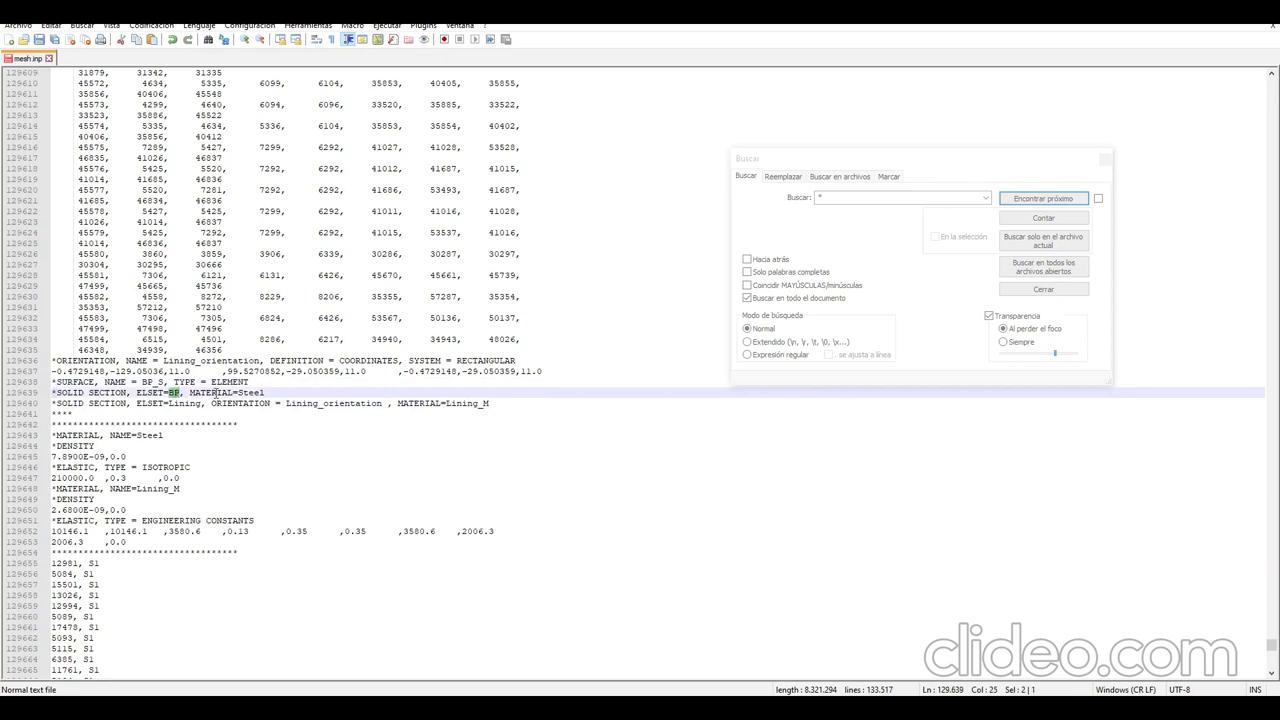
double_click(251, 393)
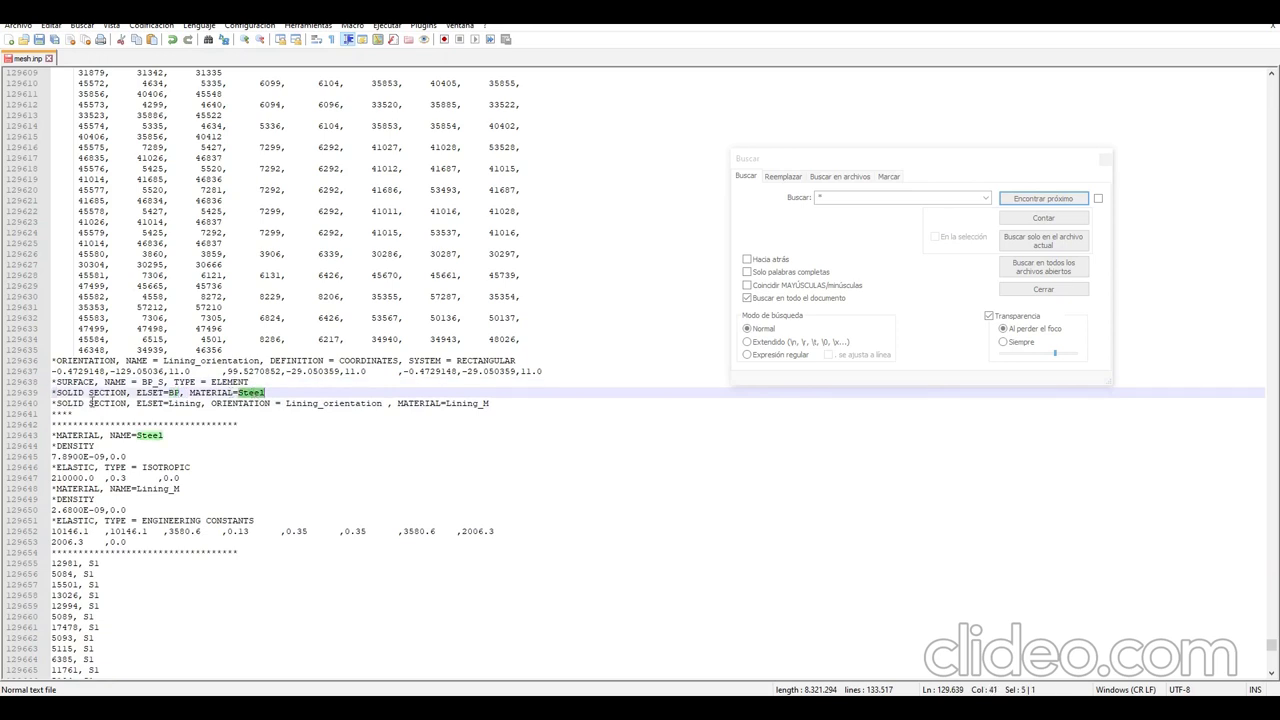
double_click(182, 404)
double_click(327, 404)
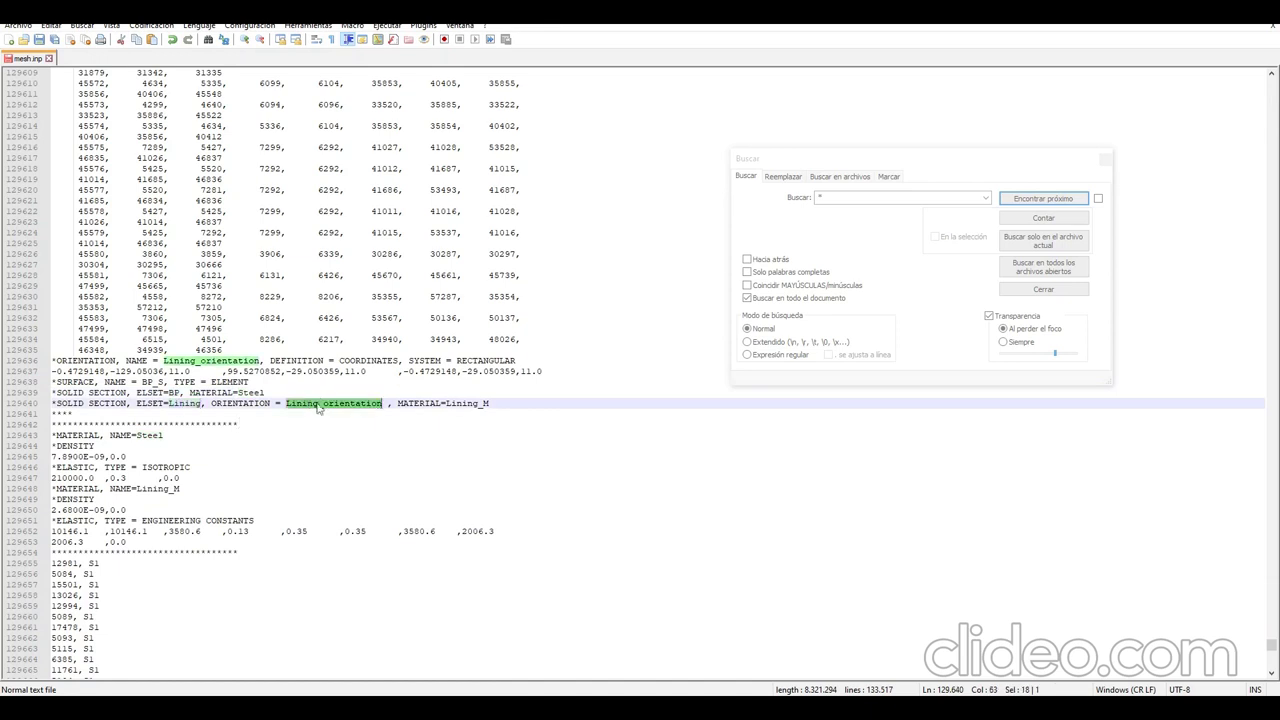
double_click(462, 404)
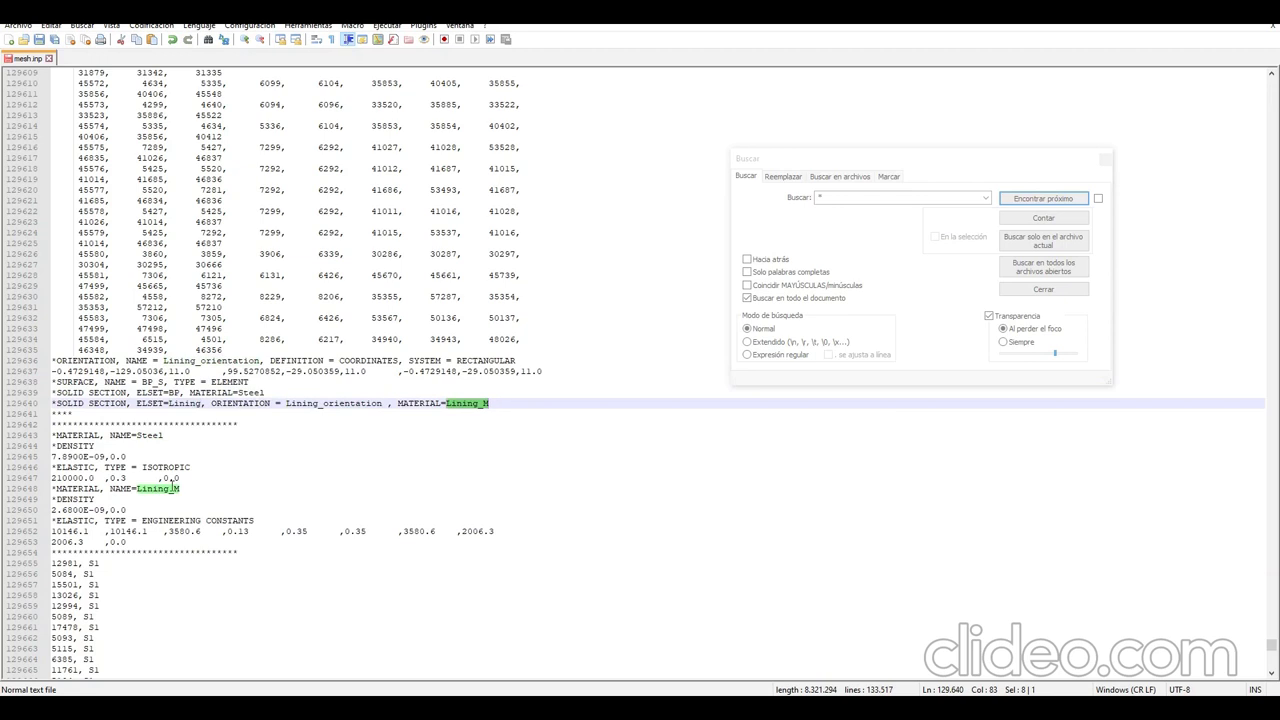
- Save the edited mesh.inp, switch to Abaqus/CAE and import the file as a model
click(1104, 159)
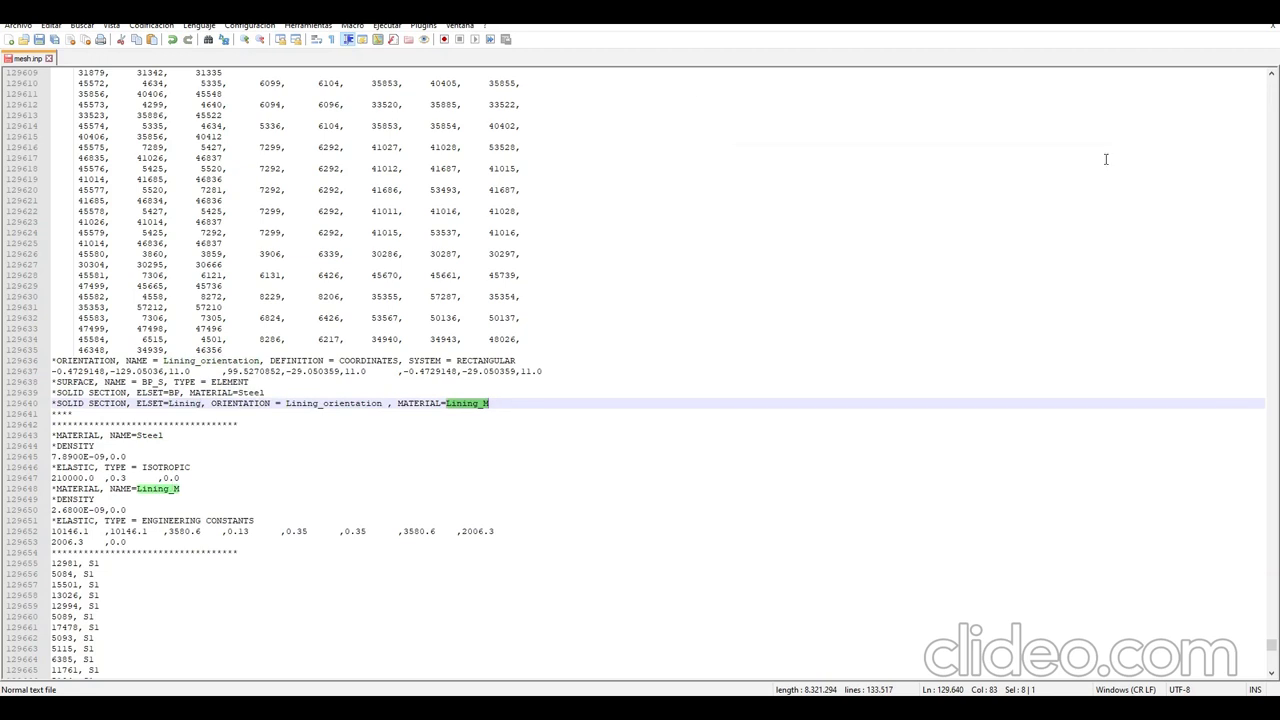
click(39, 41)
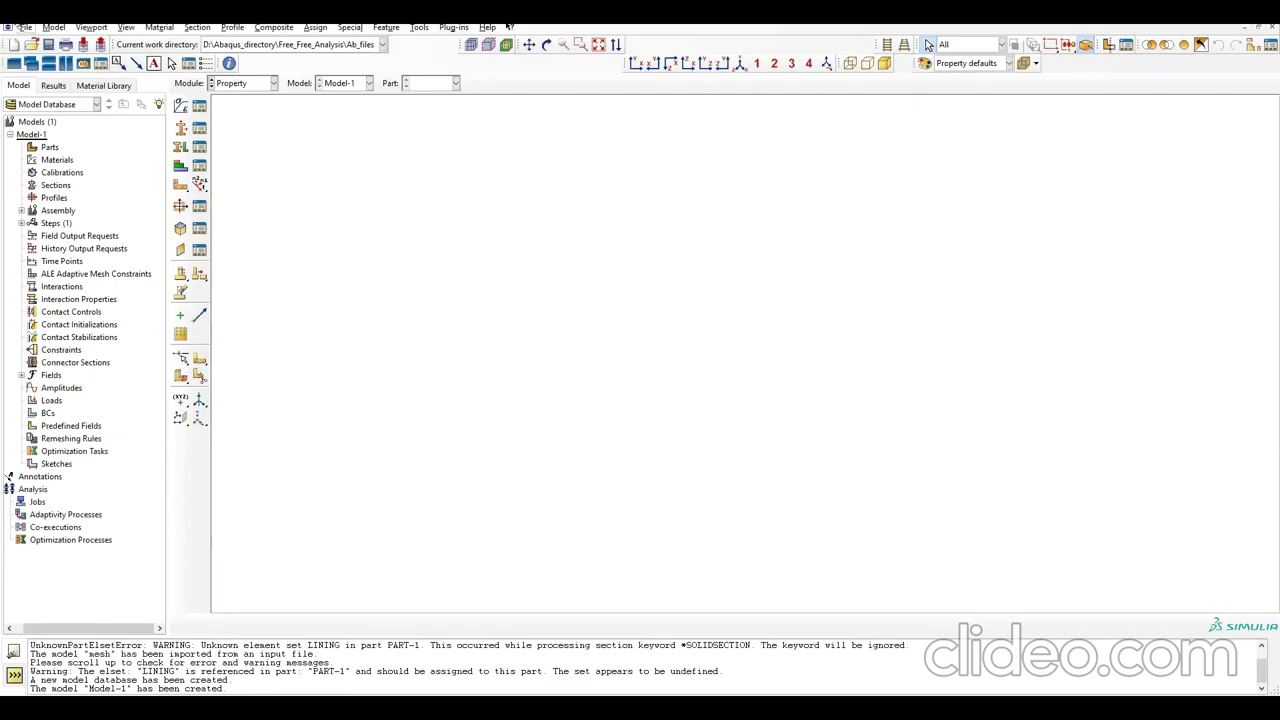
click(25, 28)
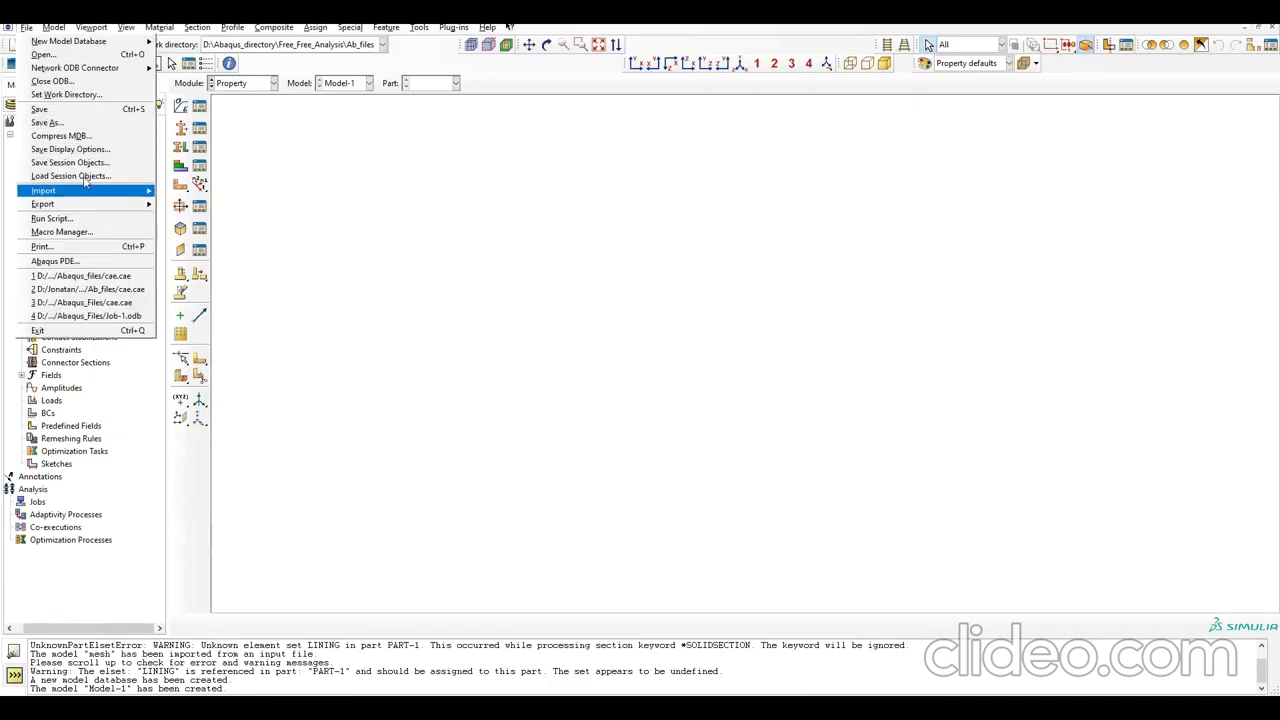
mouse_move(60, 190)
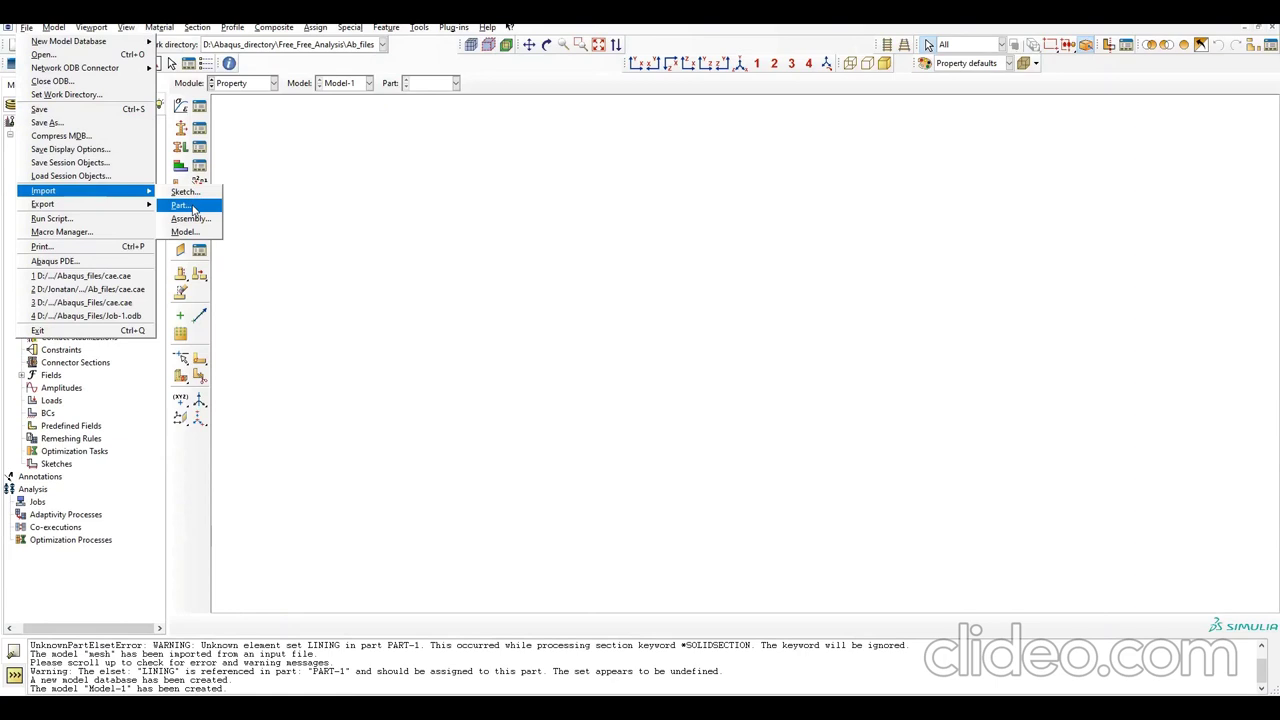
click(185, 232)
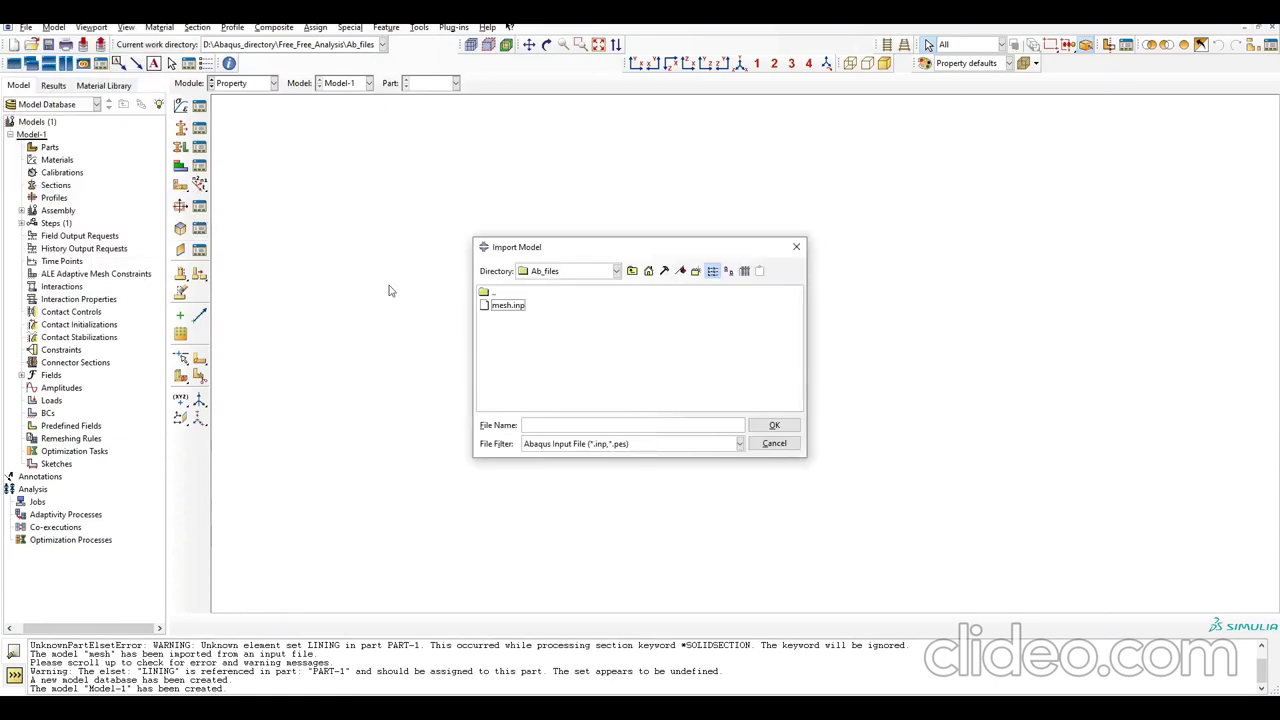
click(507, 305)
click(774, 427)
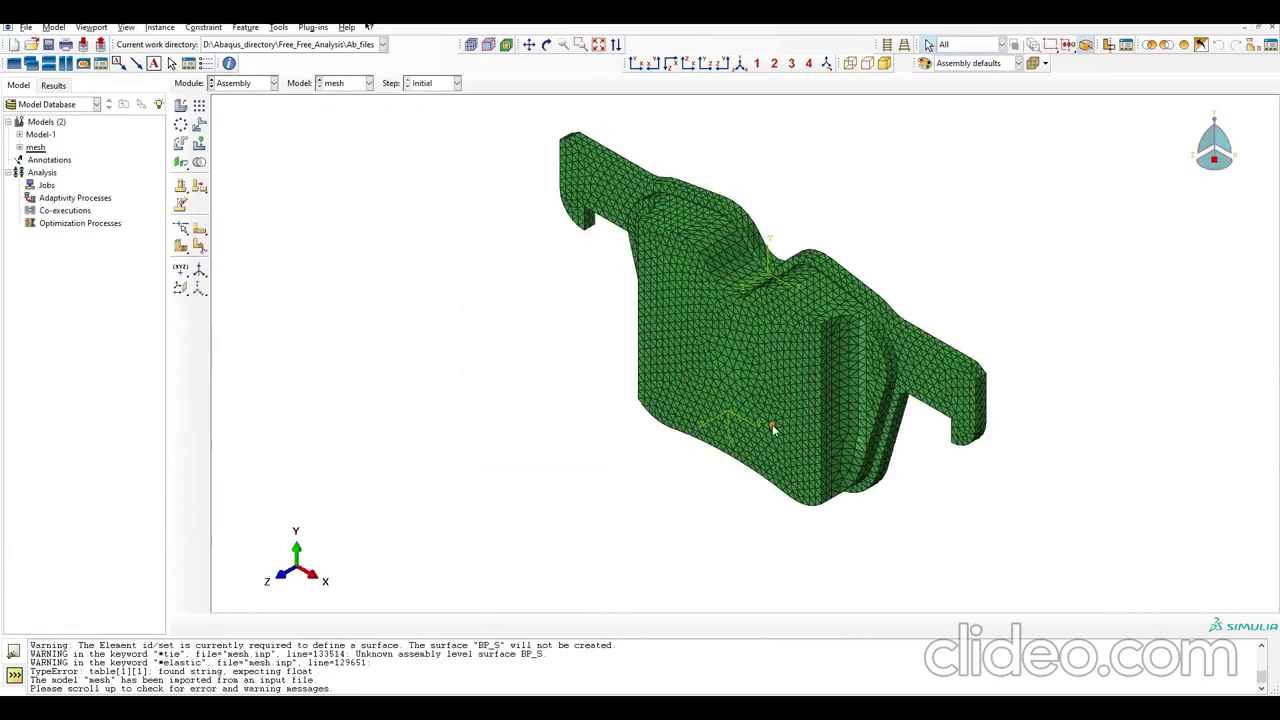
- In the Property module, check the imported materials, sections and section assignments of the mesh model
click(247, 84)
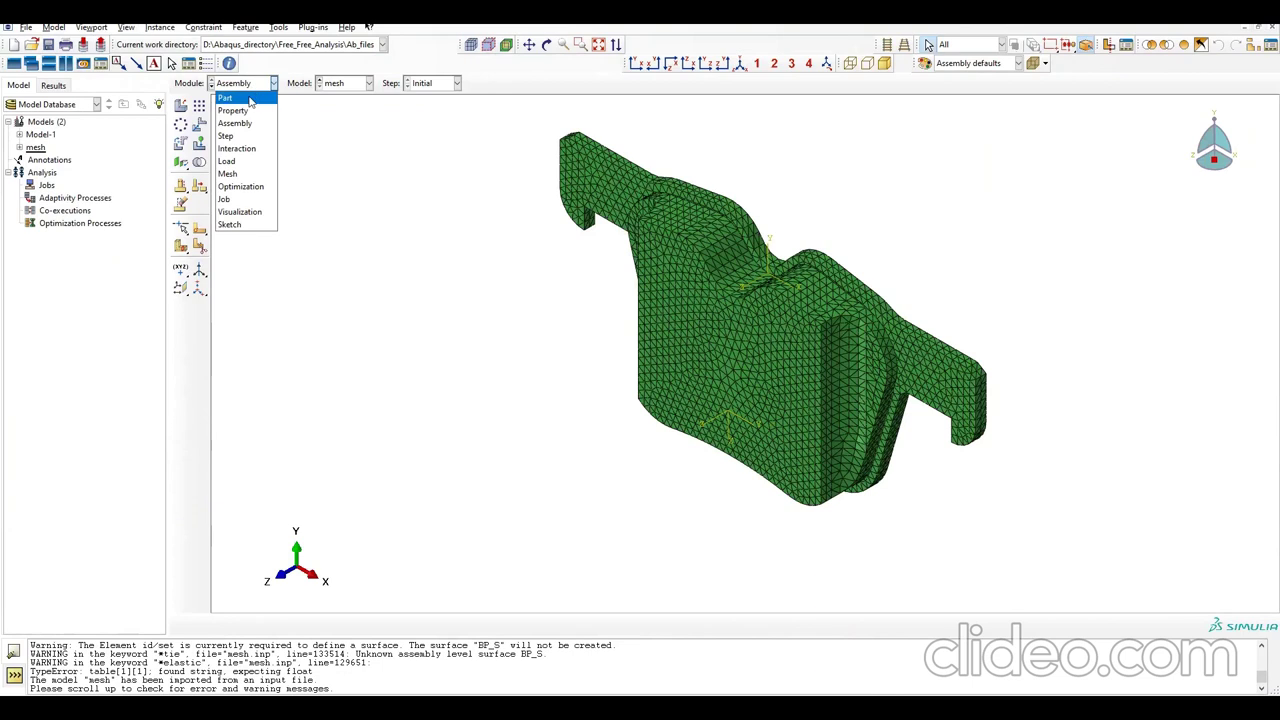
click(233, 110)
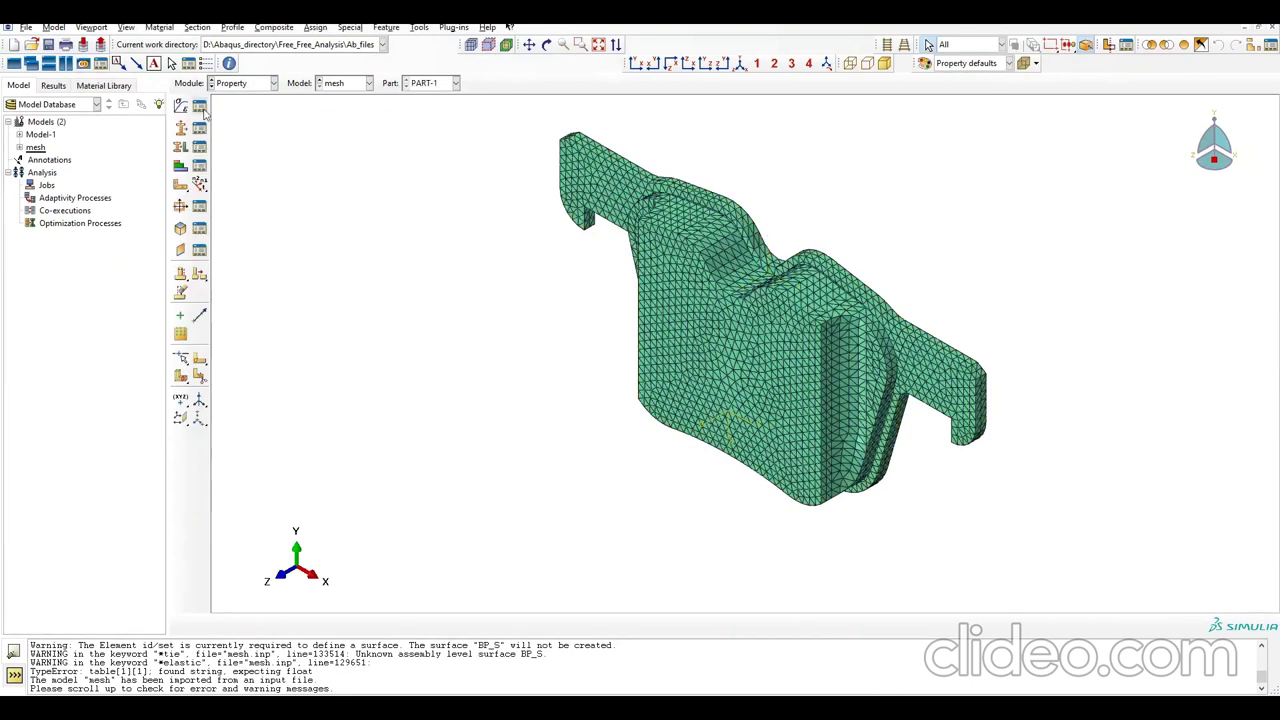
click(200, 107)
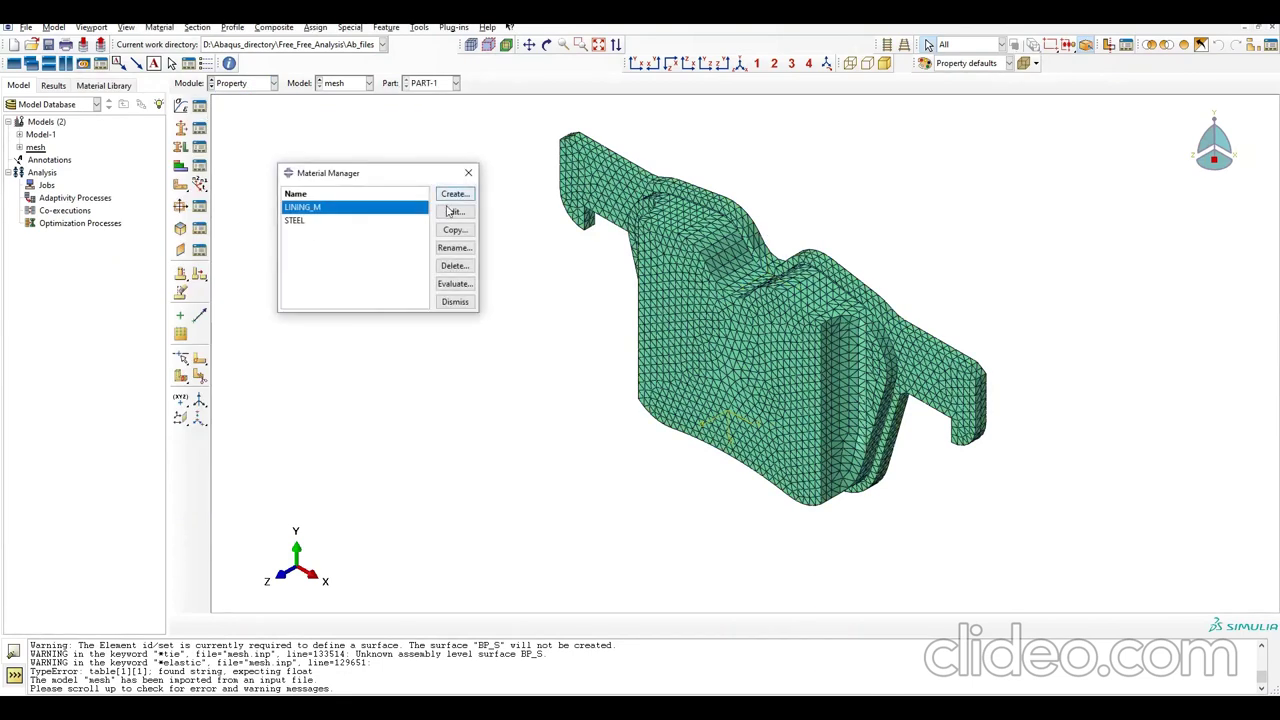
click(468, 173)
click(204, 150)
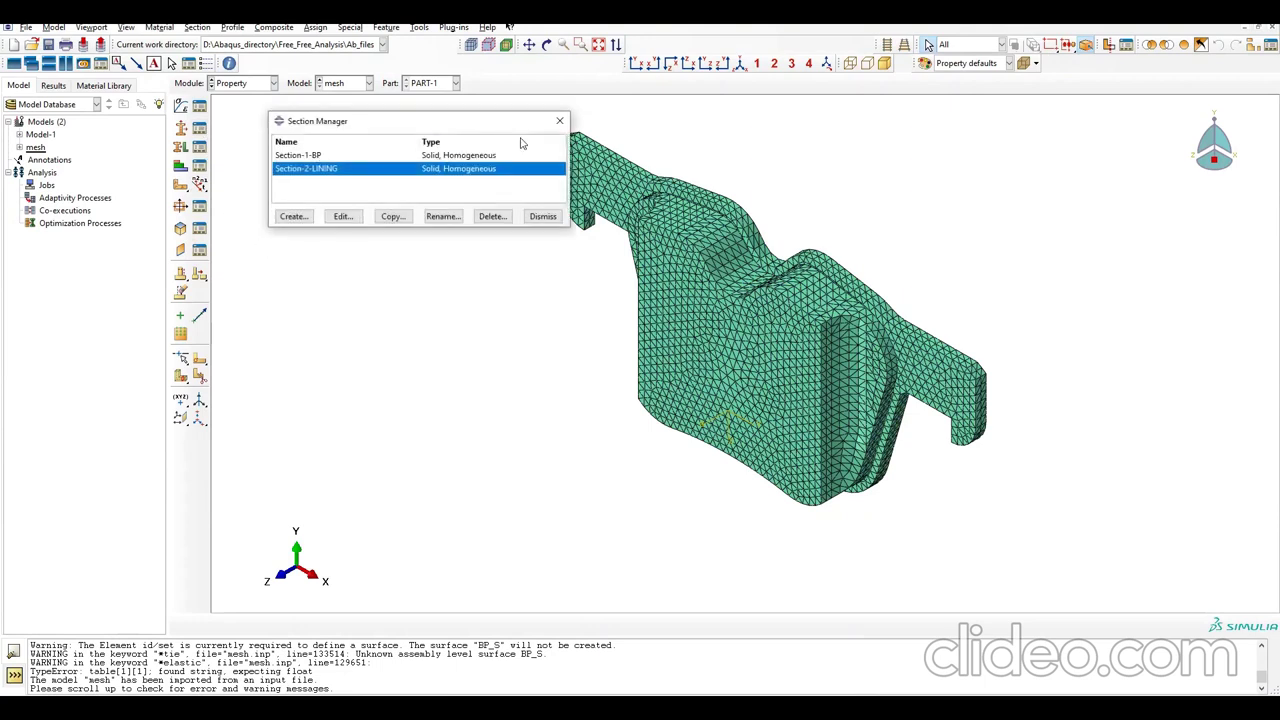
click(559, 121)
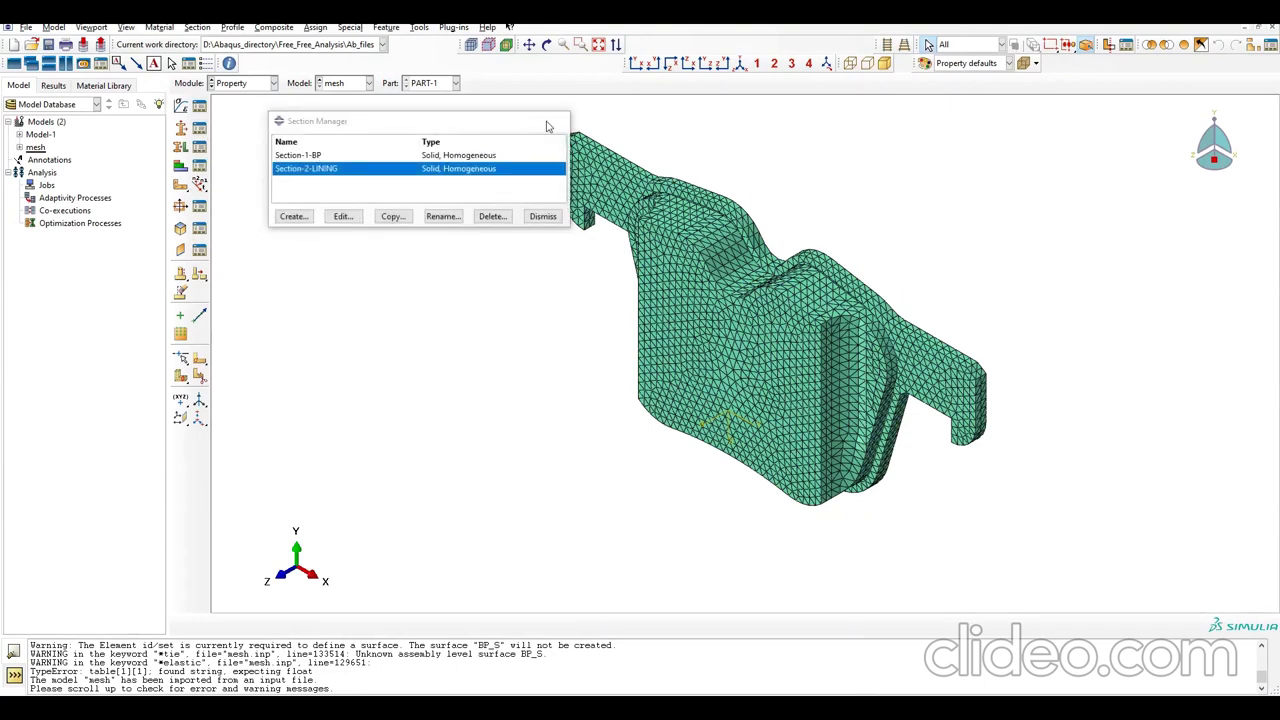
click(201, 147)
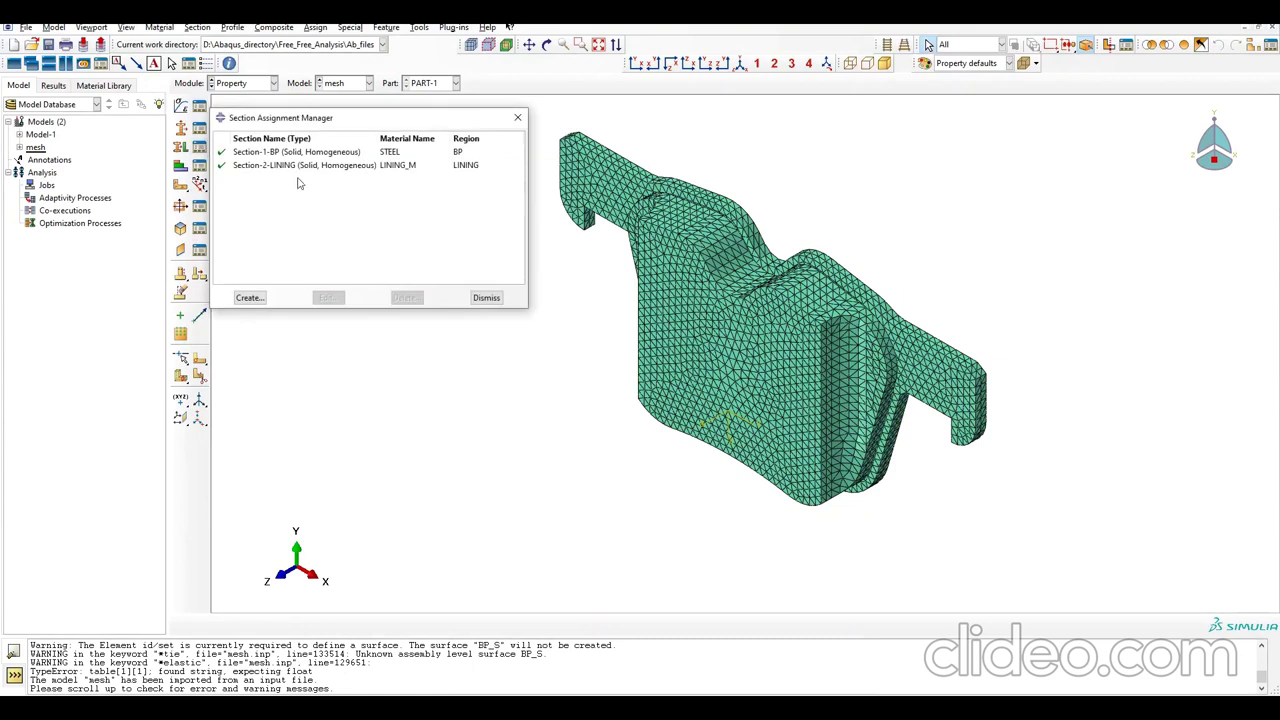
click(517, 118)
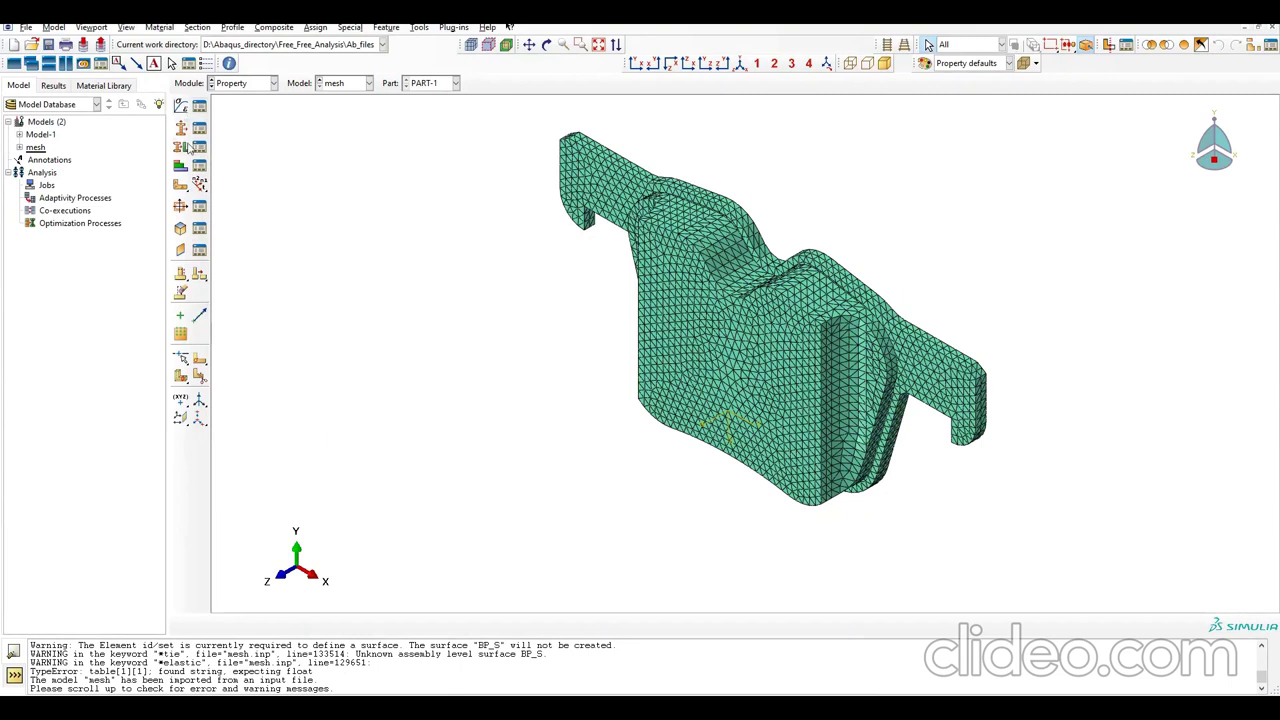
- In the Step module, begin creating a new analysis step after the Initial step
click(260, 86)
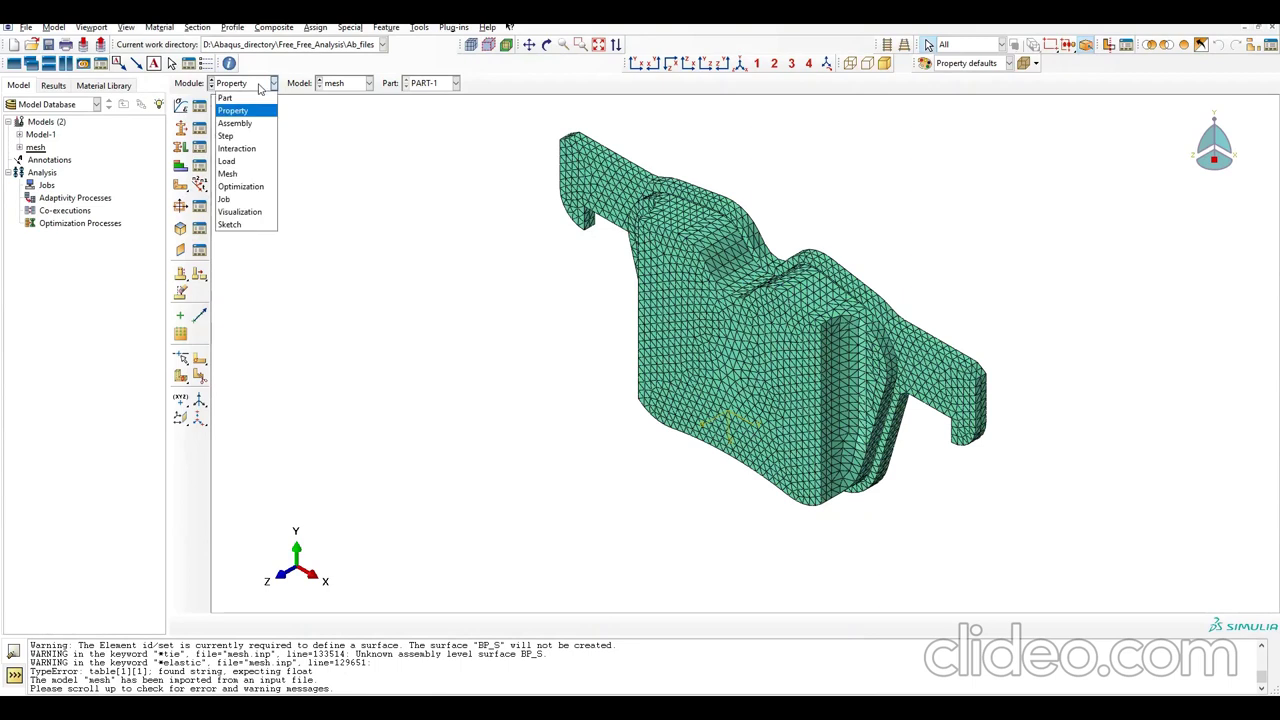
click(245, 136)
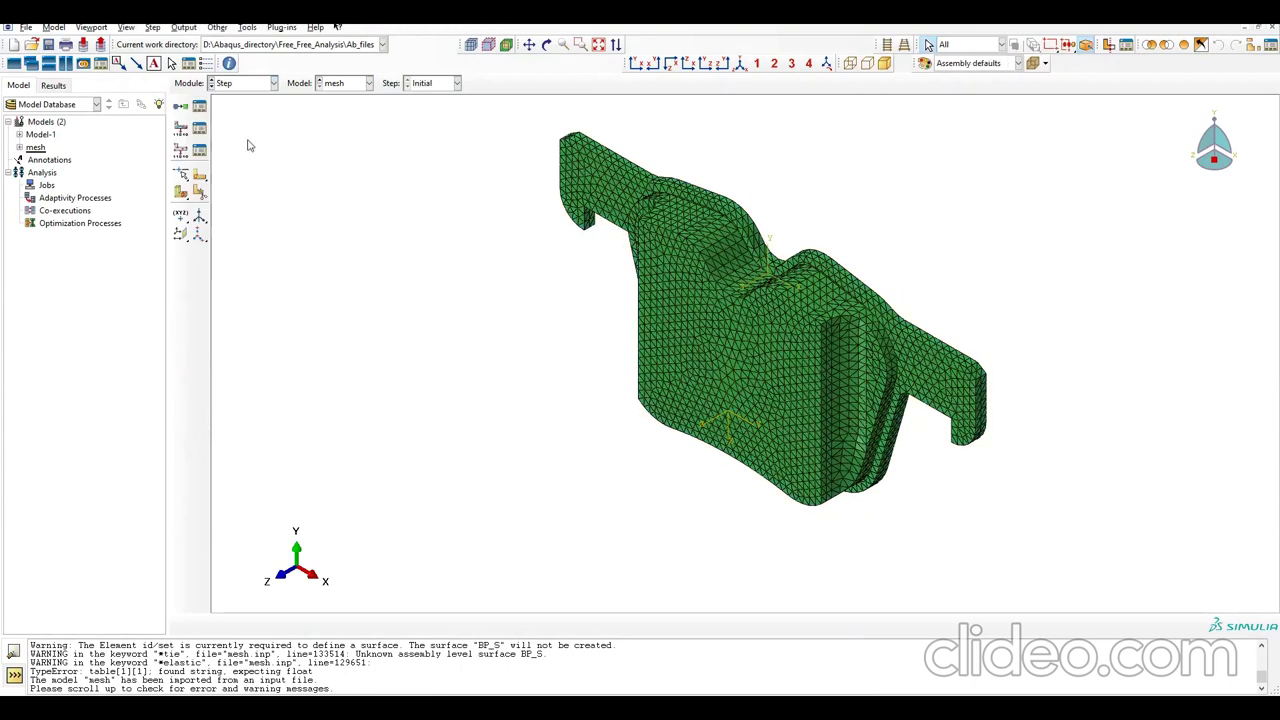
click(181, 110)
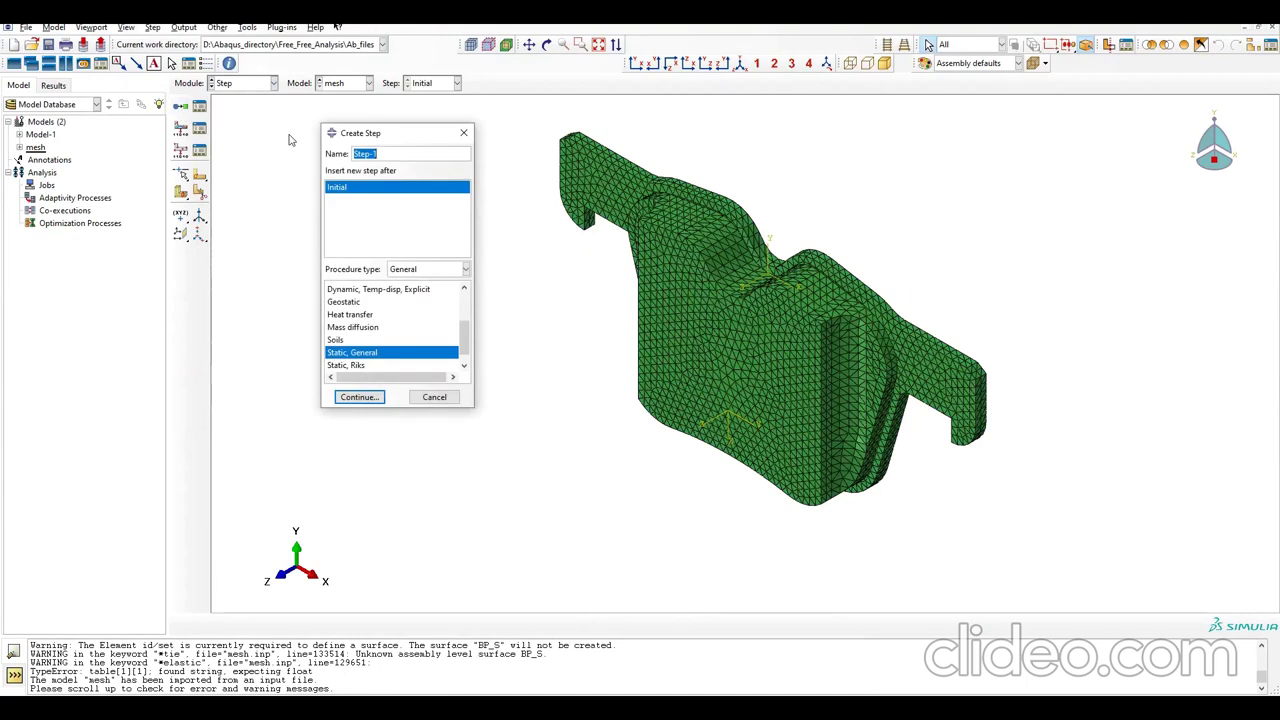
text(Frequency)
key(BackSpace)
key(BackSpace)
key(BackSpace)
key(BackSpace)
key(BackSpace)
key(BackSpace)
key(BackSpace)
key(BackSpace)
key(BackSpace)
- Name the new step Modal_analysis and make it a linear perturbation step with the Frequency procedure
text(Modal_analysis)
click(466, 269)
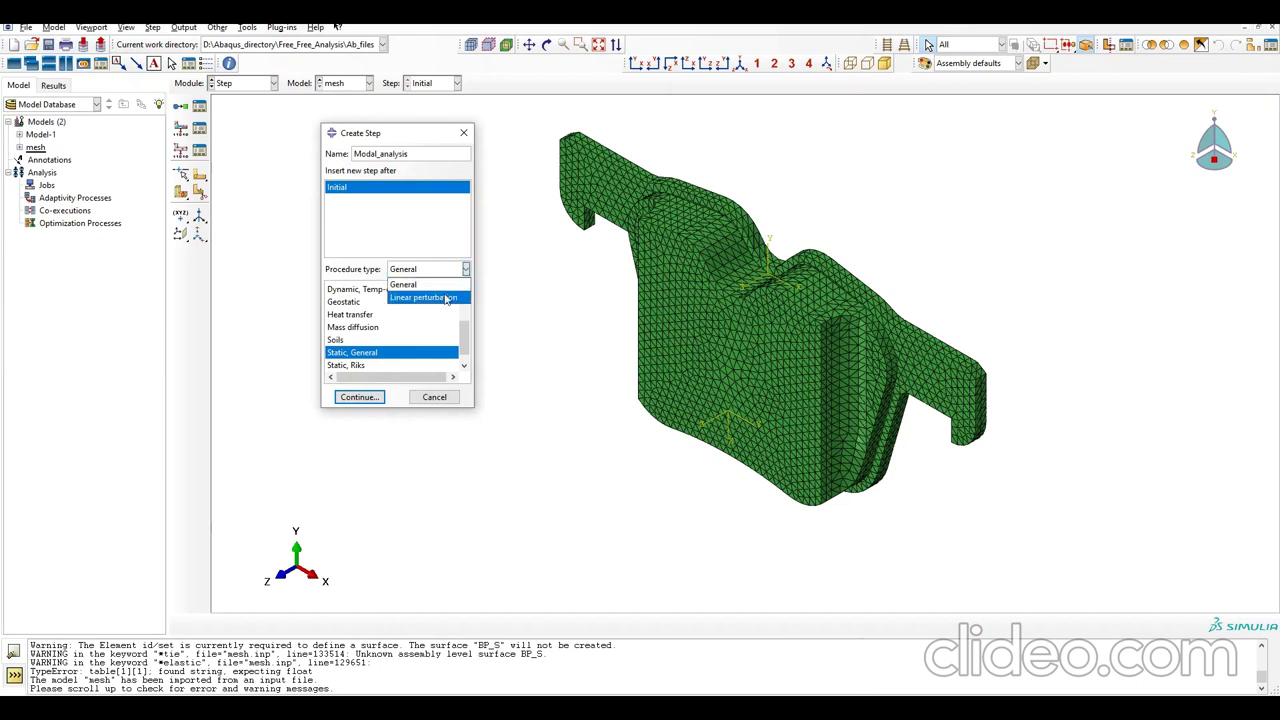
click(423, 297)
click(370, 300)
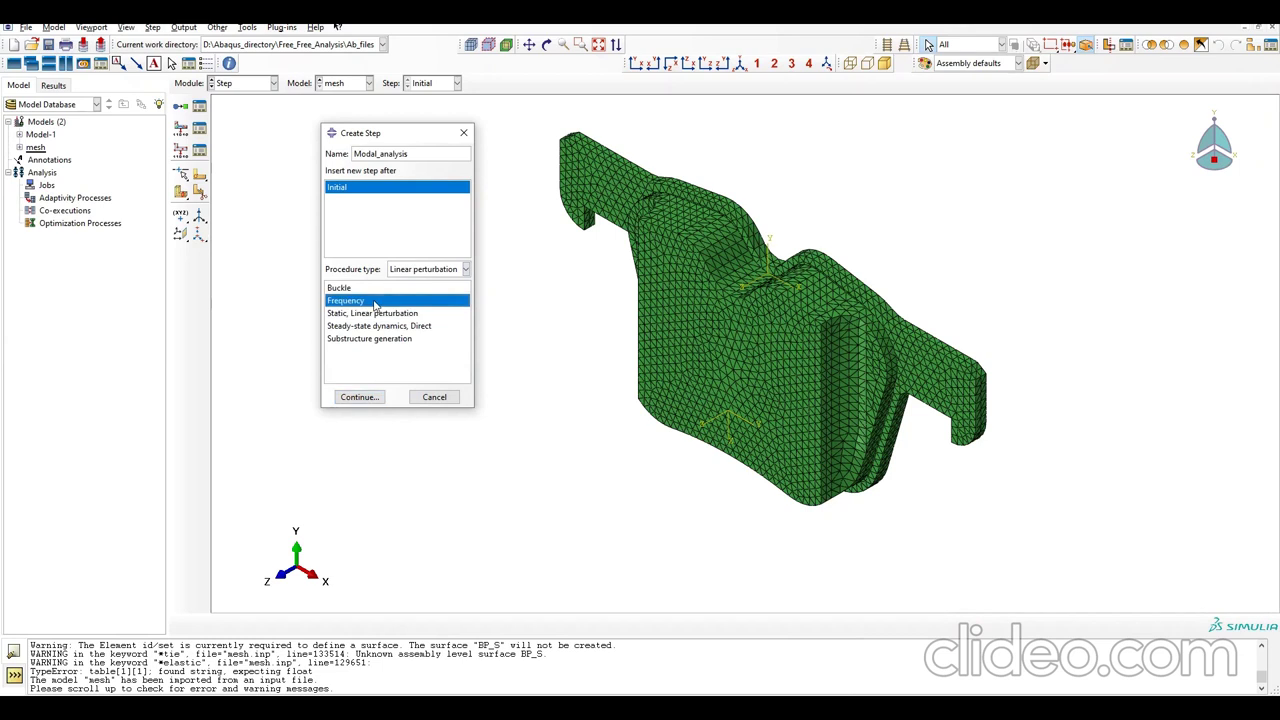
click(366, 402)
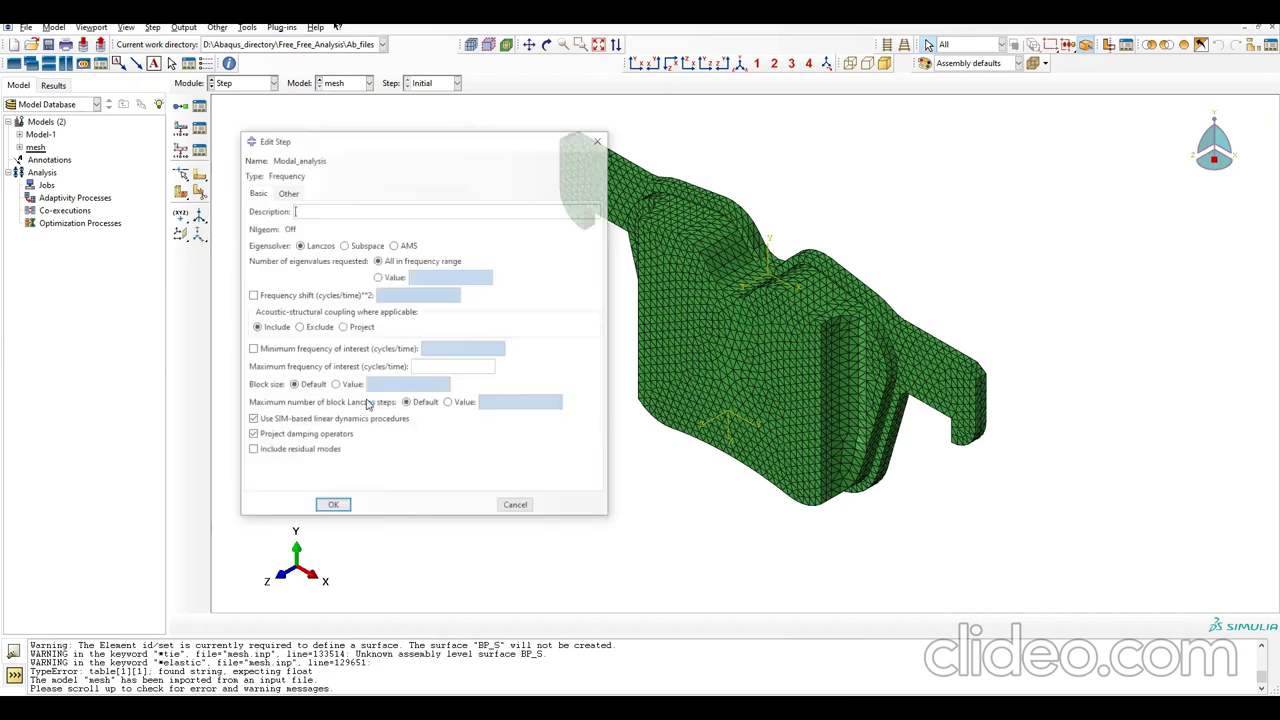
- Set the step's minimum frequency of interest to 500 and the maximum to 8000 cycles/time, and accept the step
click(279, 352)
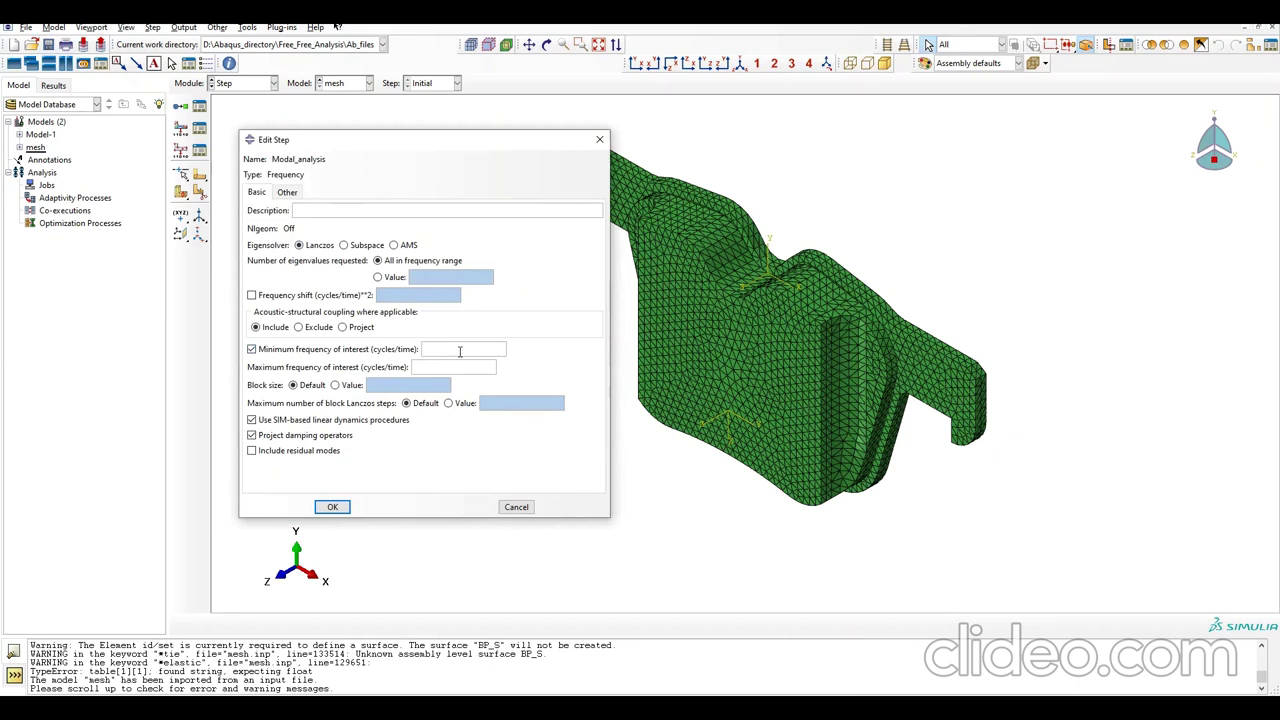
text(500)
click(477, 366)
text(8000)
click(333, 508)
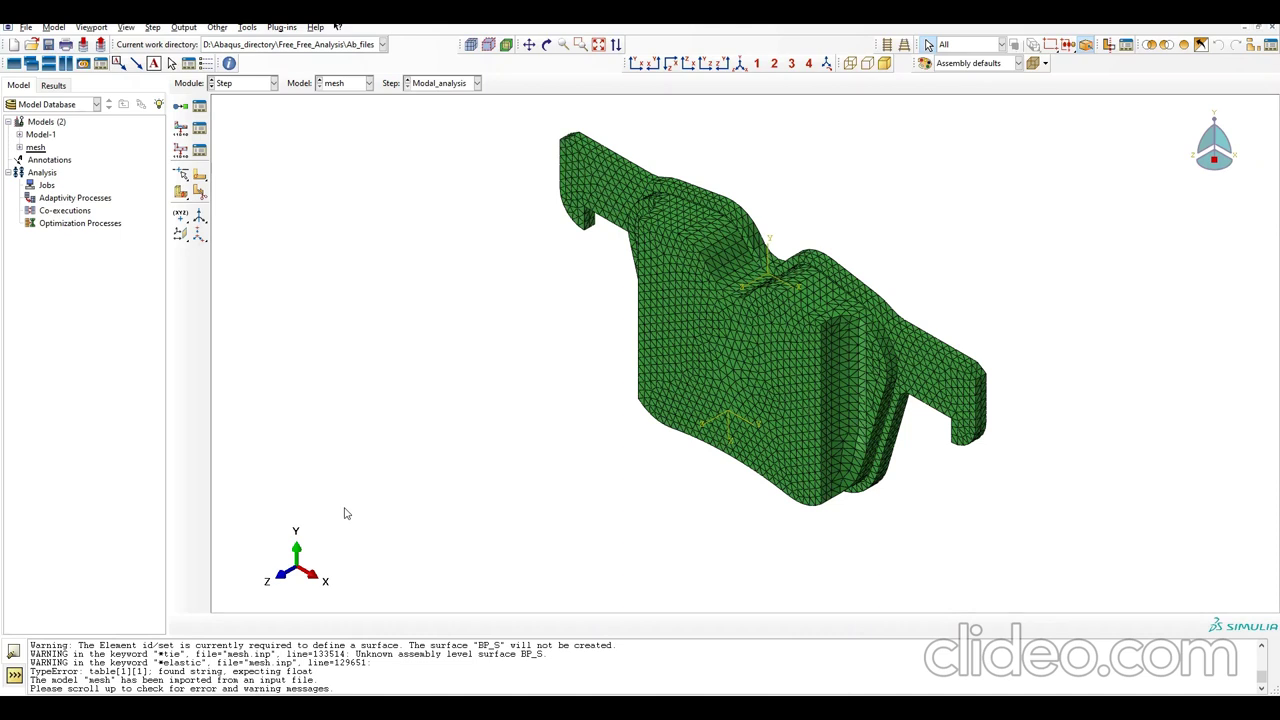
- Leave the model without loads or constraints and create the full-analysis job Job-1 for the mesh model with default settings
click(265, 83)
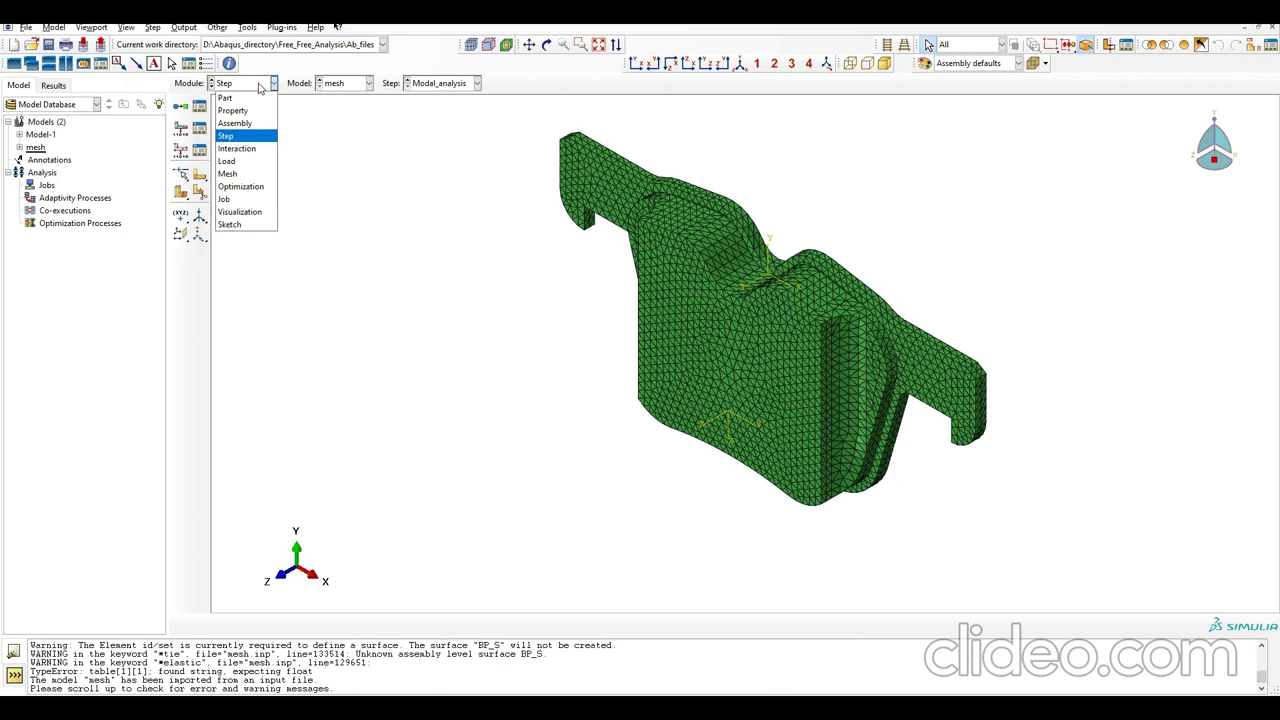
click(248, 161)
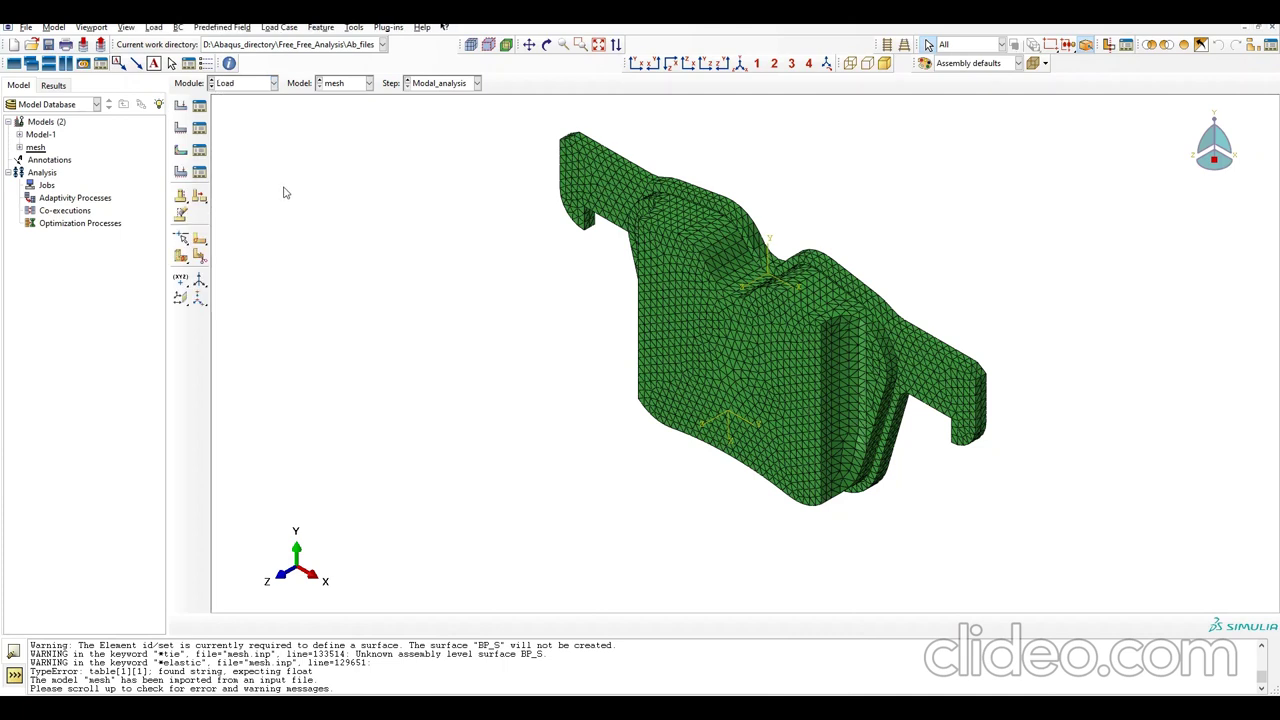
click(251, 86)
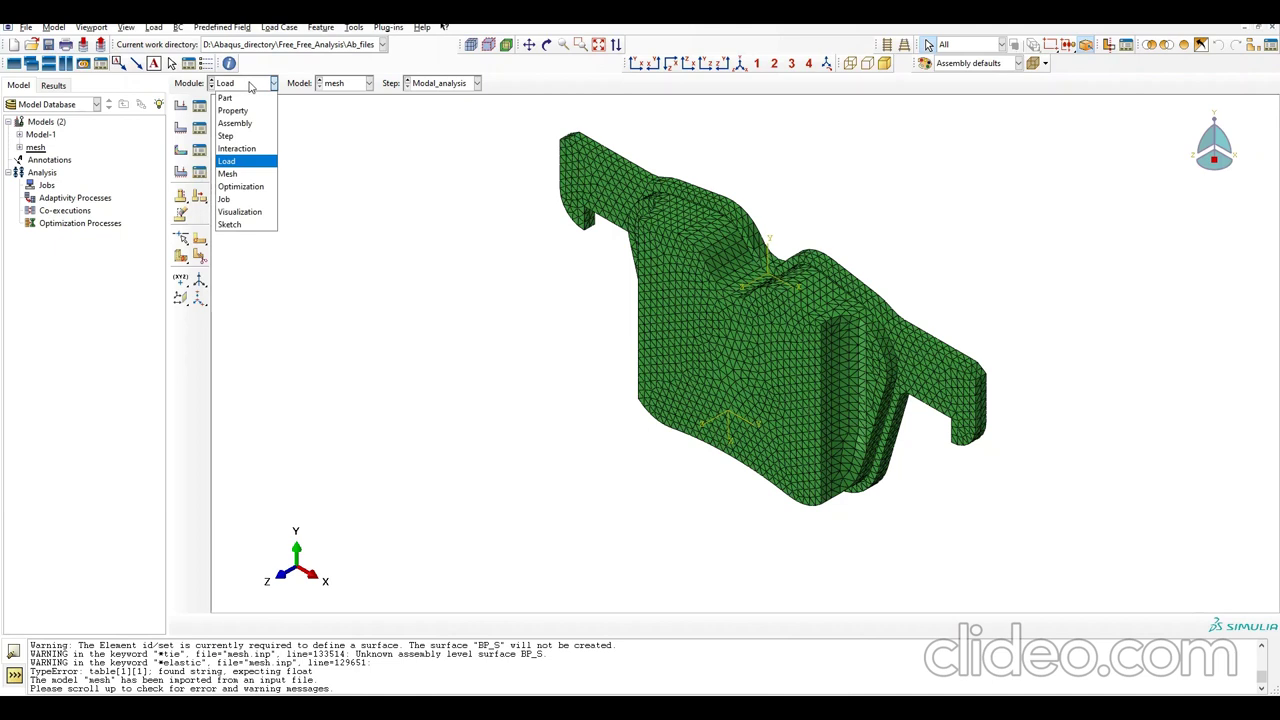
click(230, 199)
click(201, 108)
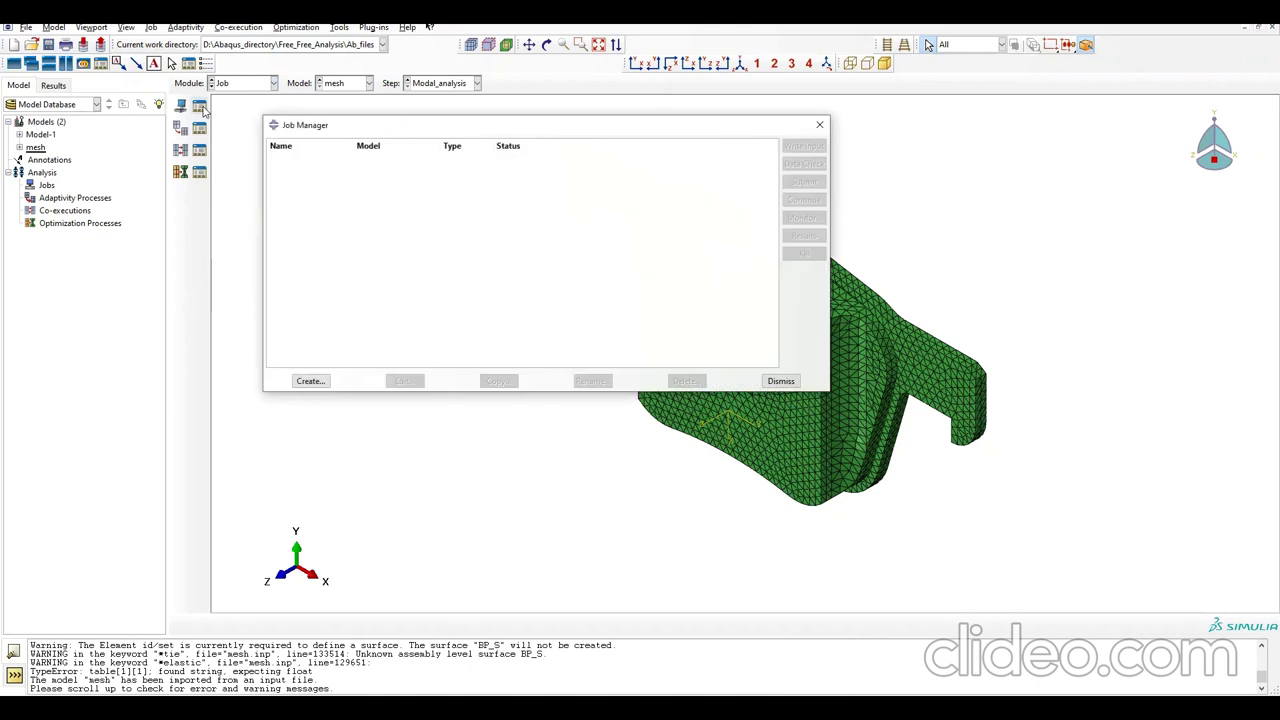
click(305, 384)
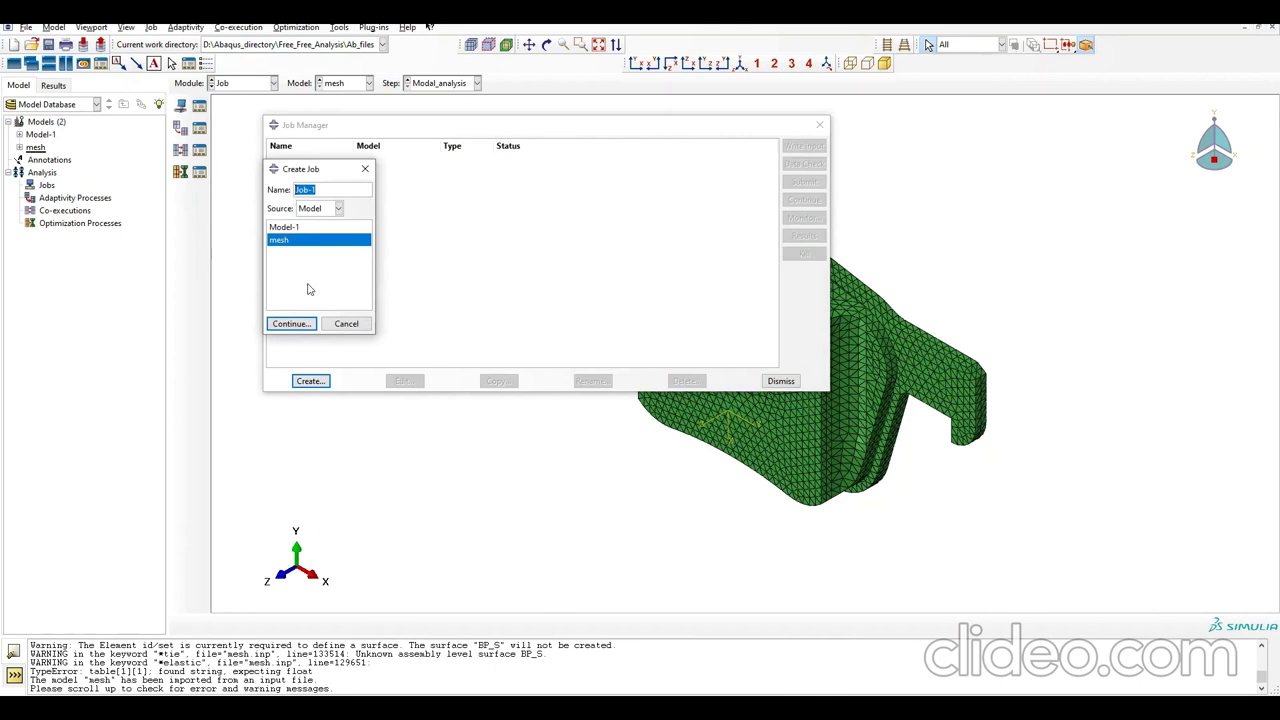
click(290, 324)
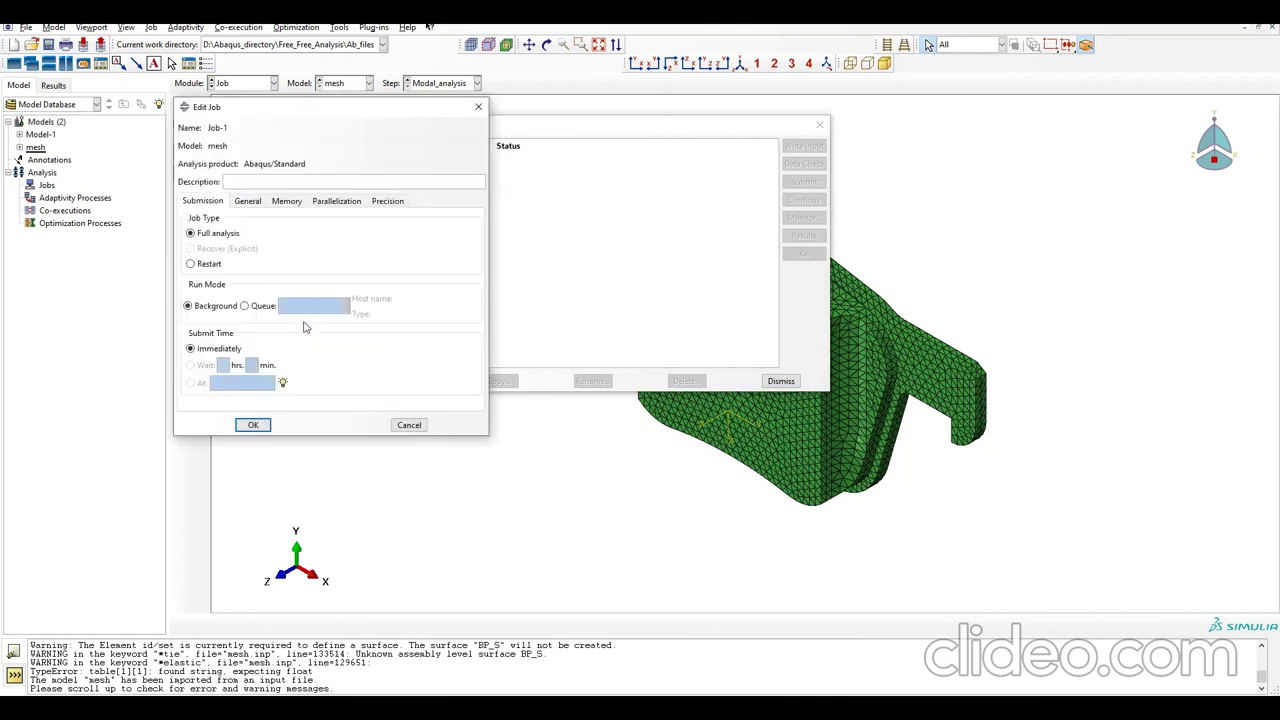
click(268, 425)
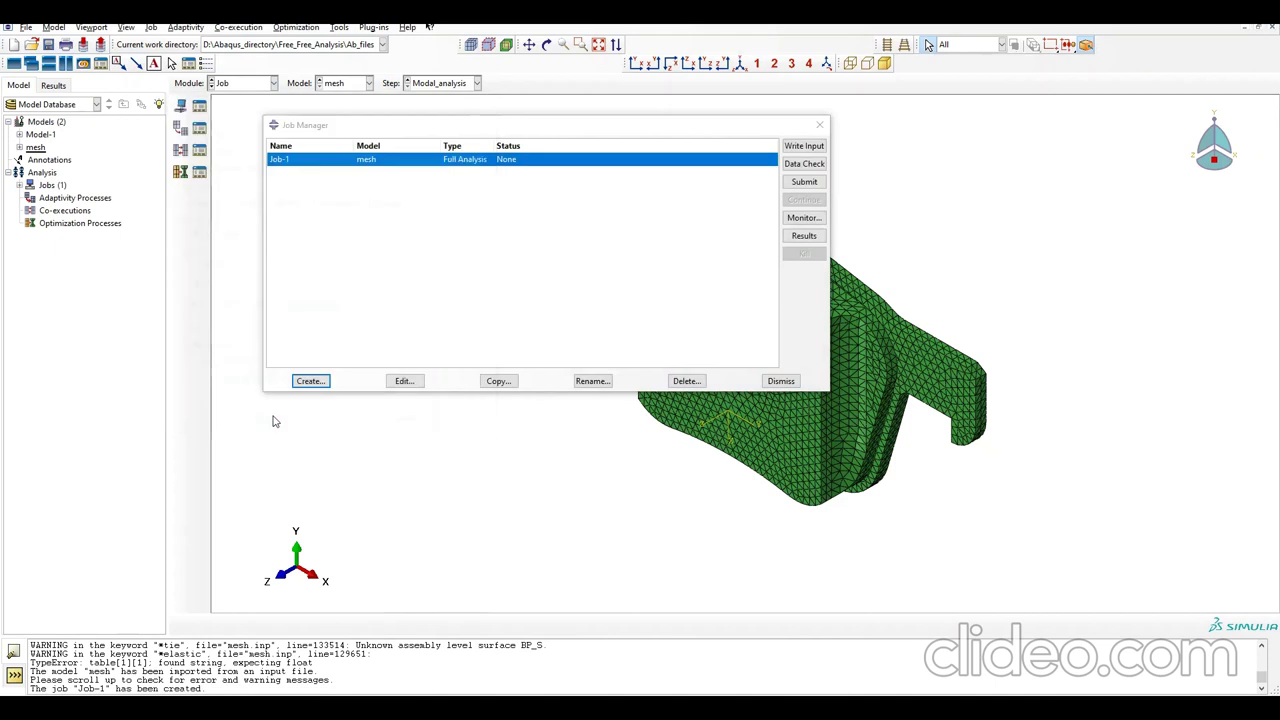
- Submit Job-1 for analysis and open its results once it completes
click(804, 183)
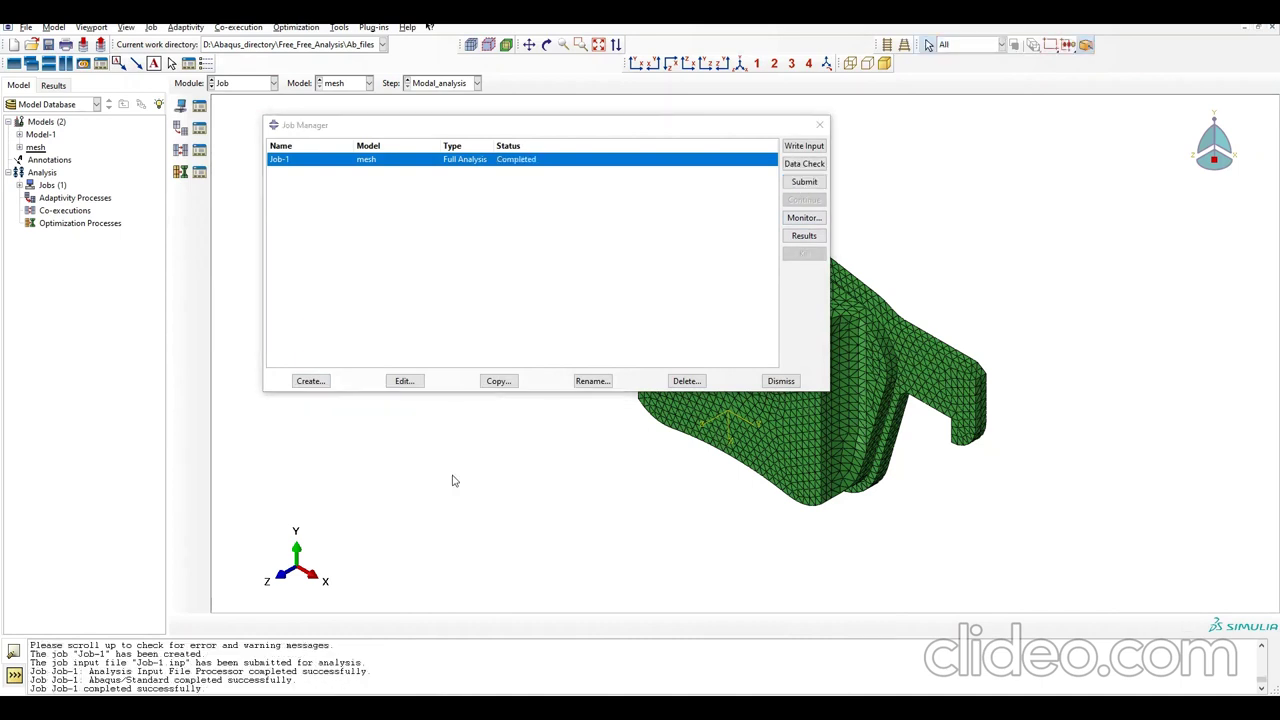
click(517, 164)
click(801, 240)
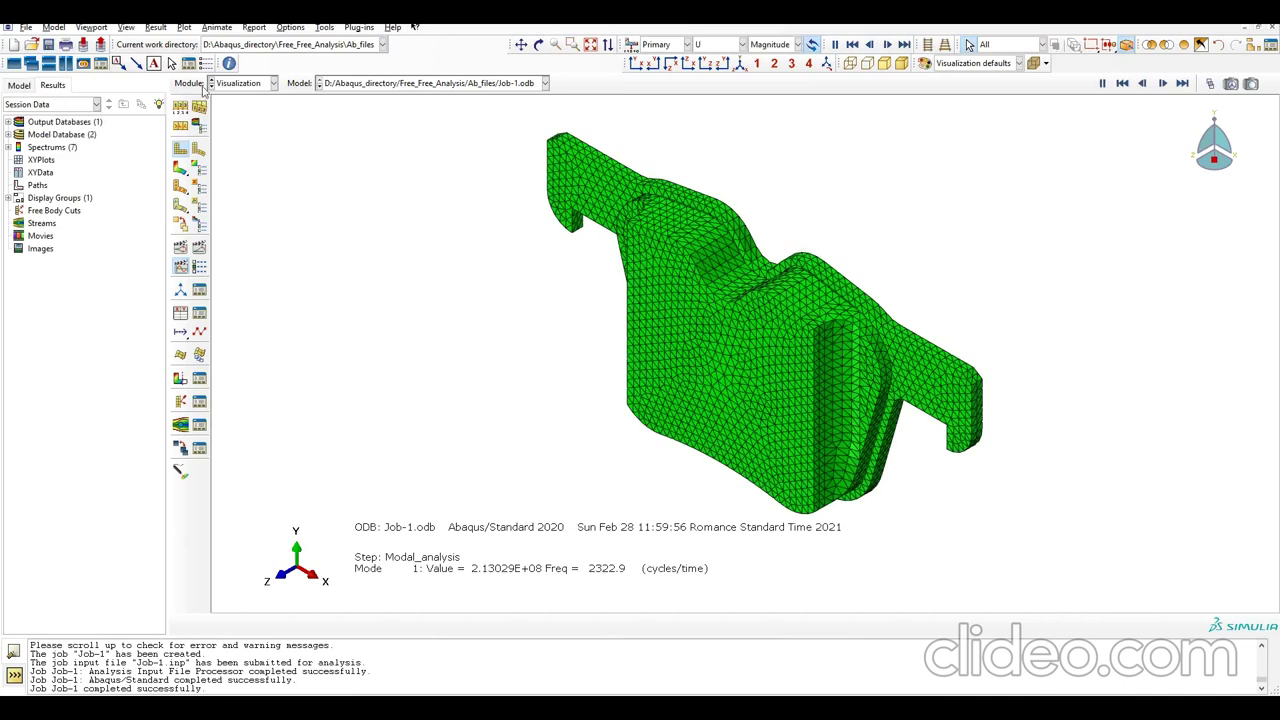
- Examine the mode frequencies listed in the step and frame results of Modal_analysis
click(160, 28)
click(178, 41)
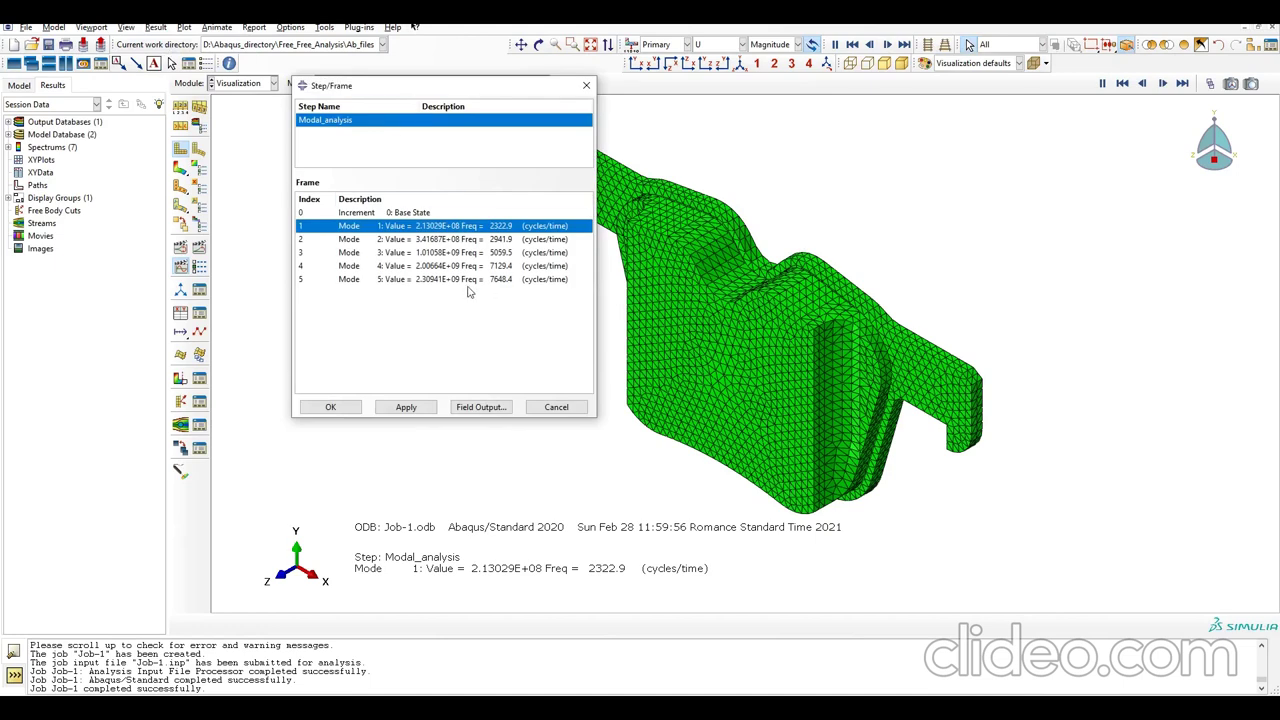
click(356, 240)
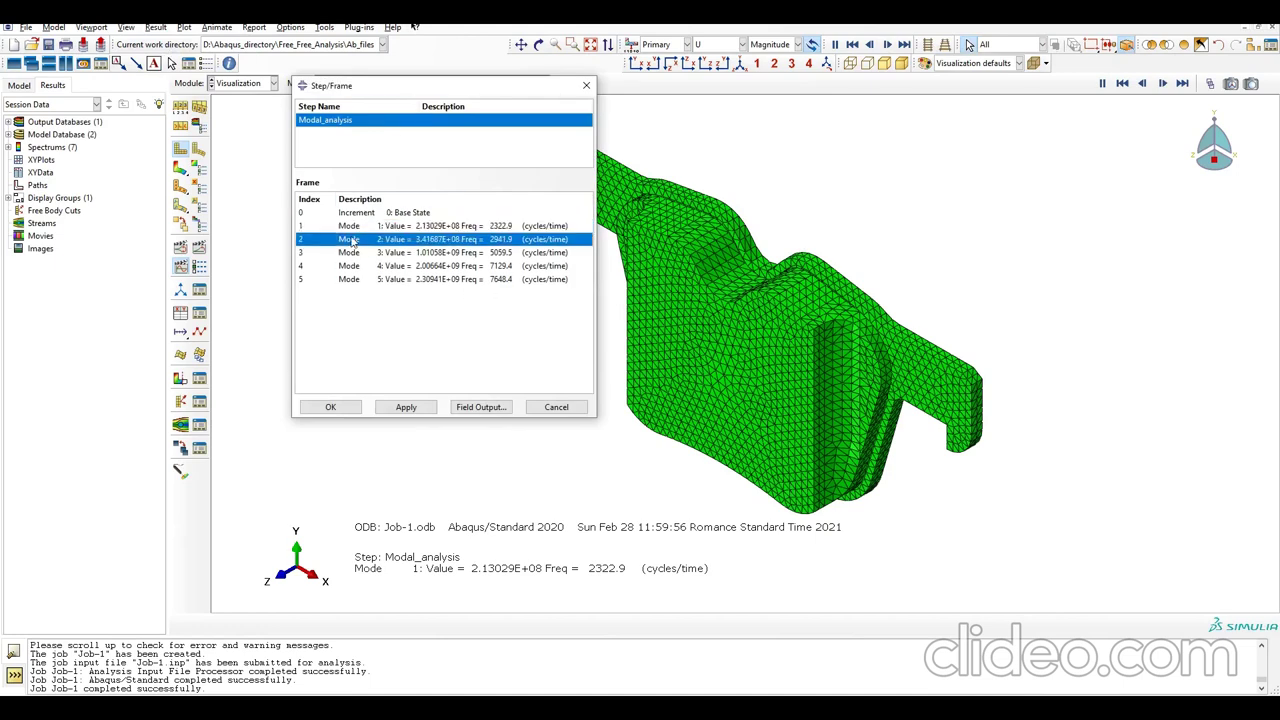
click(353, 266)
click(353, 280)
click(506, 227)
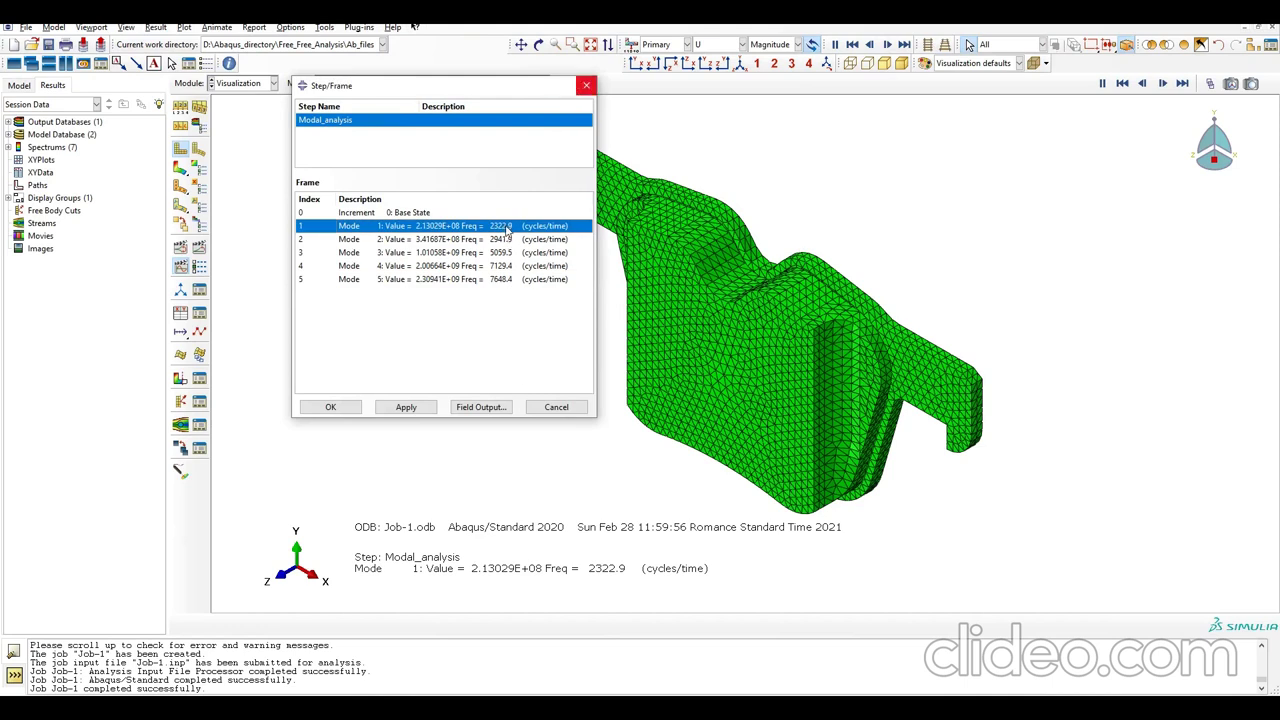
click(587, 88)
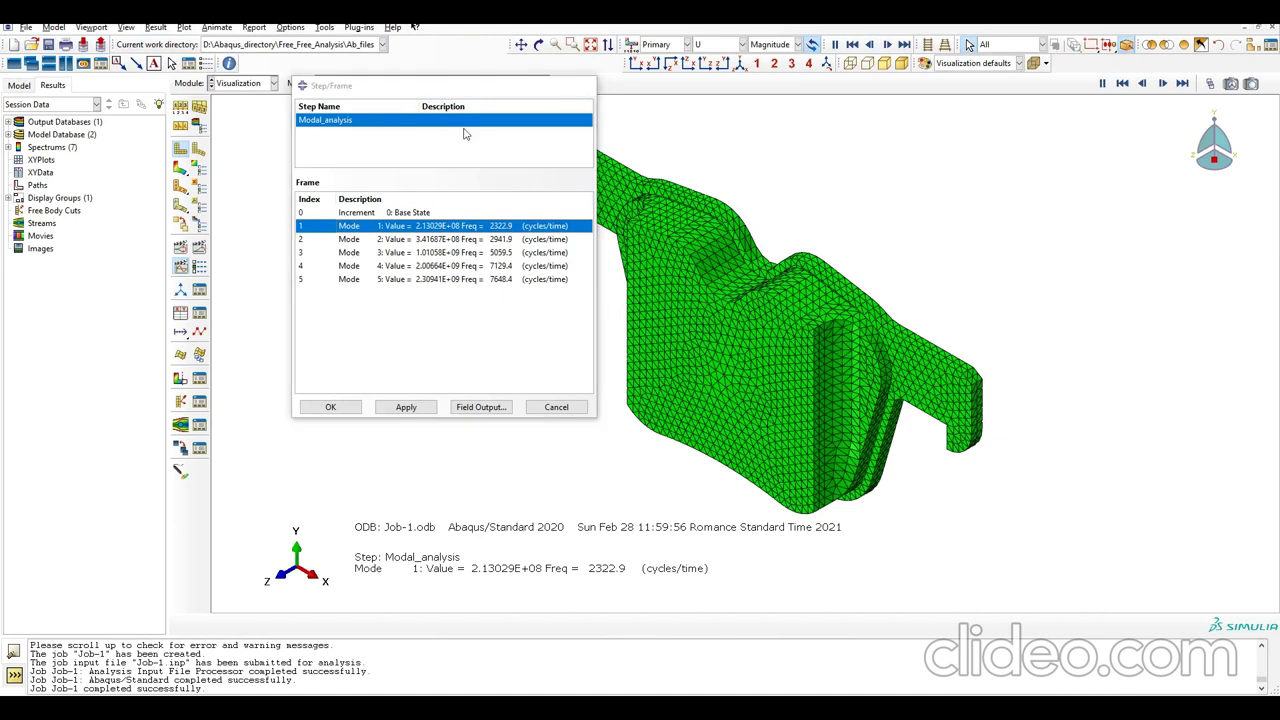
- Plot displacement magnitude contours on the deformed brake pad, showing only feature edges
click(182, 171)
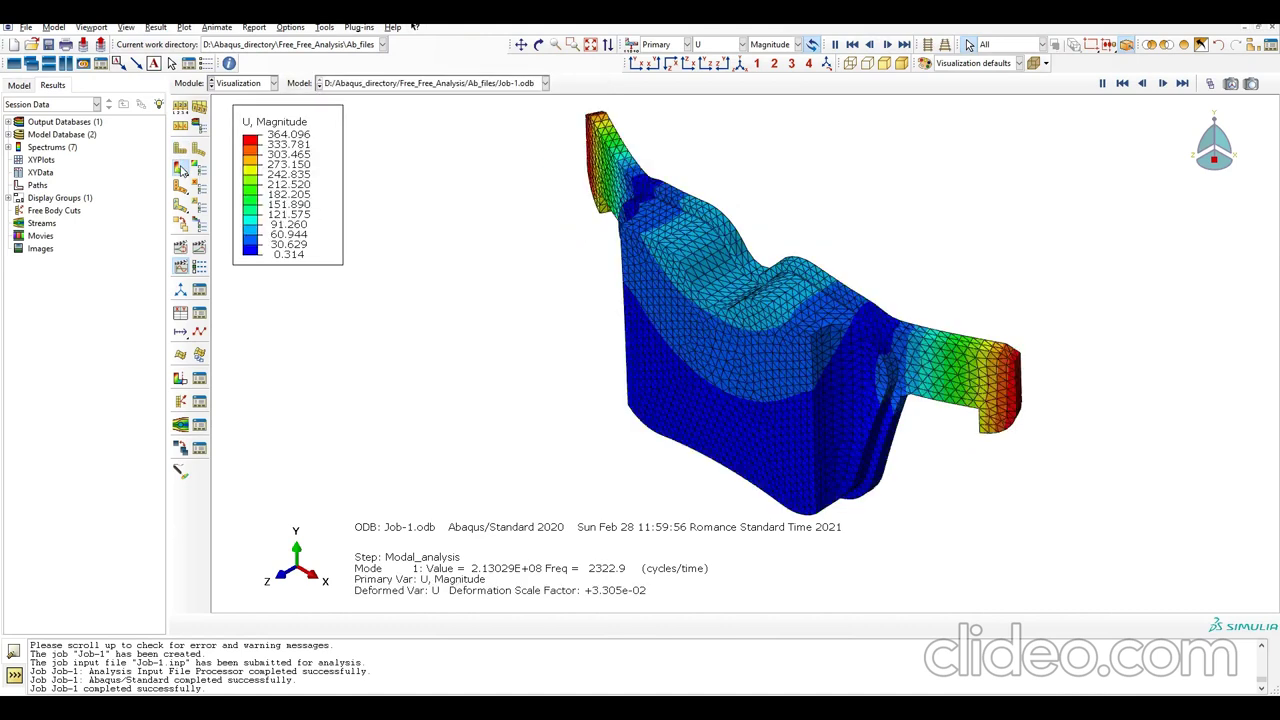
ctrl+alt+drag(710, 355, 674, 403)
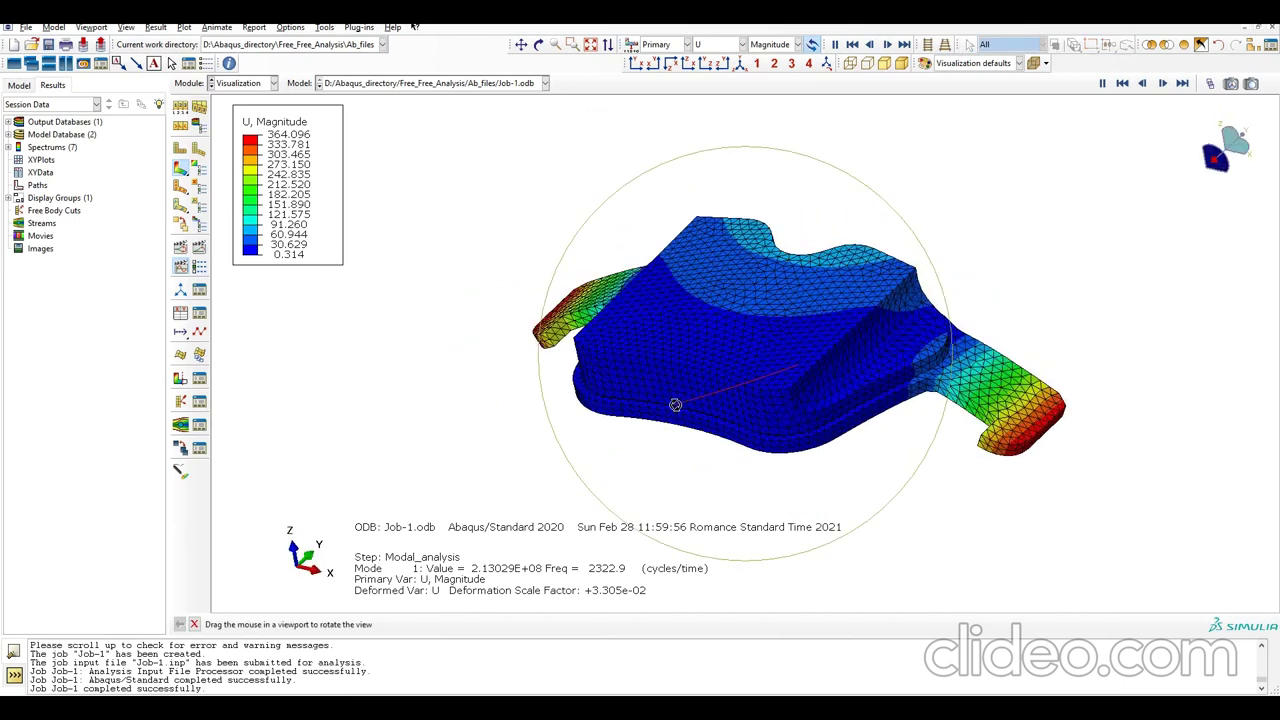
click(181, 125)
click(406, 340)
click(329, 505)
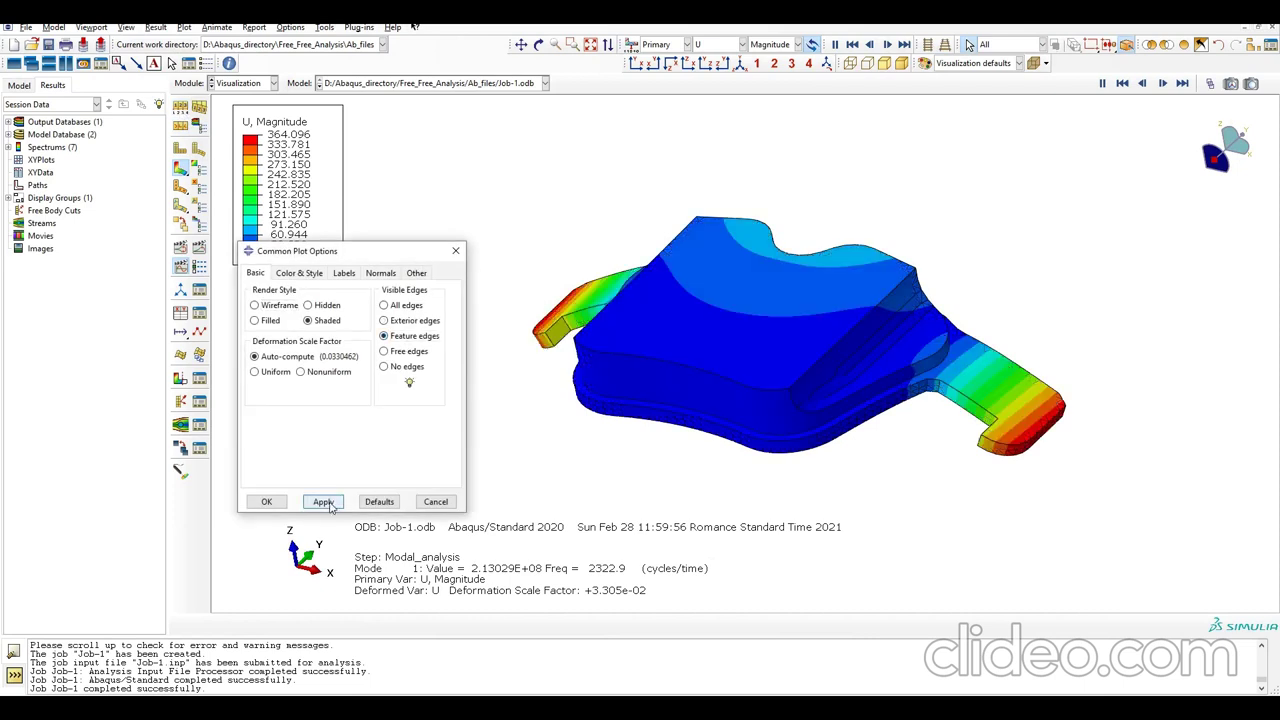
click(266, 501)
ctrl+alt+drag(716, 379, 788, 336)
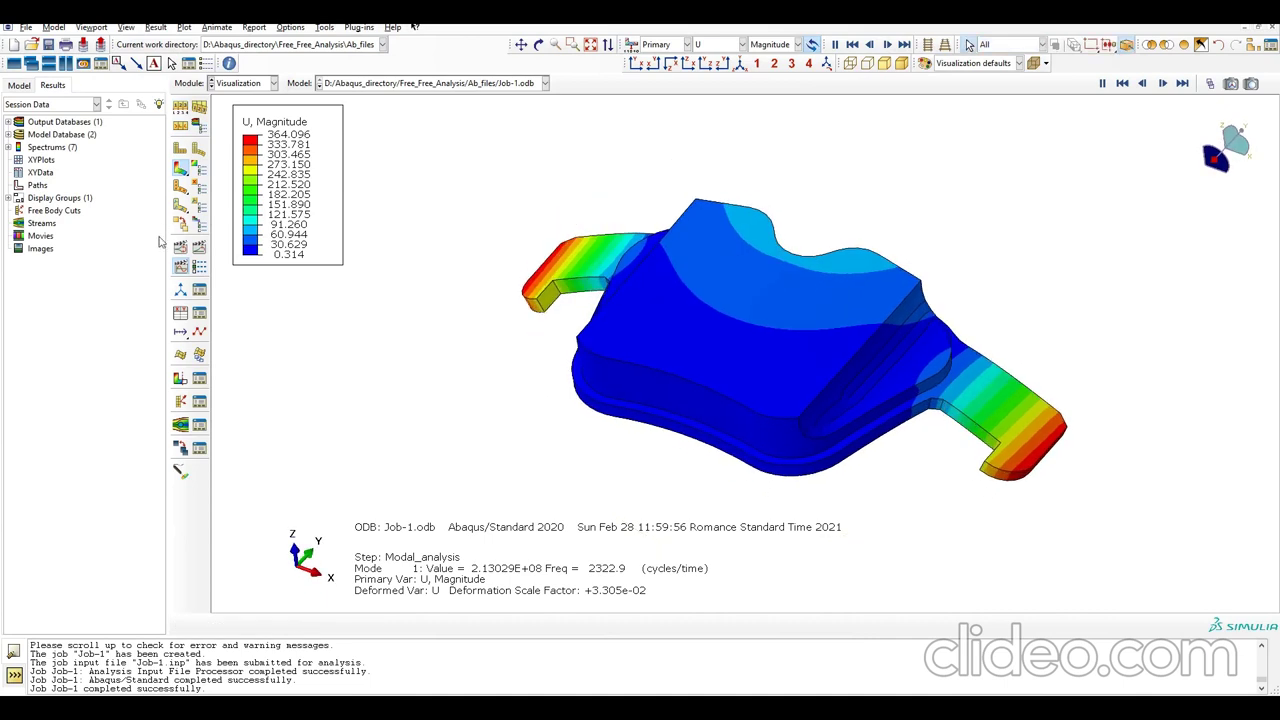
- Restart the harmonic animation of mode 1 and slightly lower its frame rate, keeping full-cycle scaling and looped playback
click(181, 268)
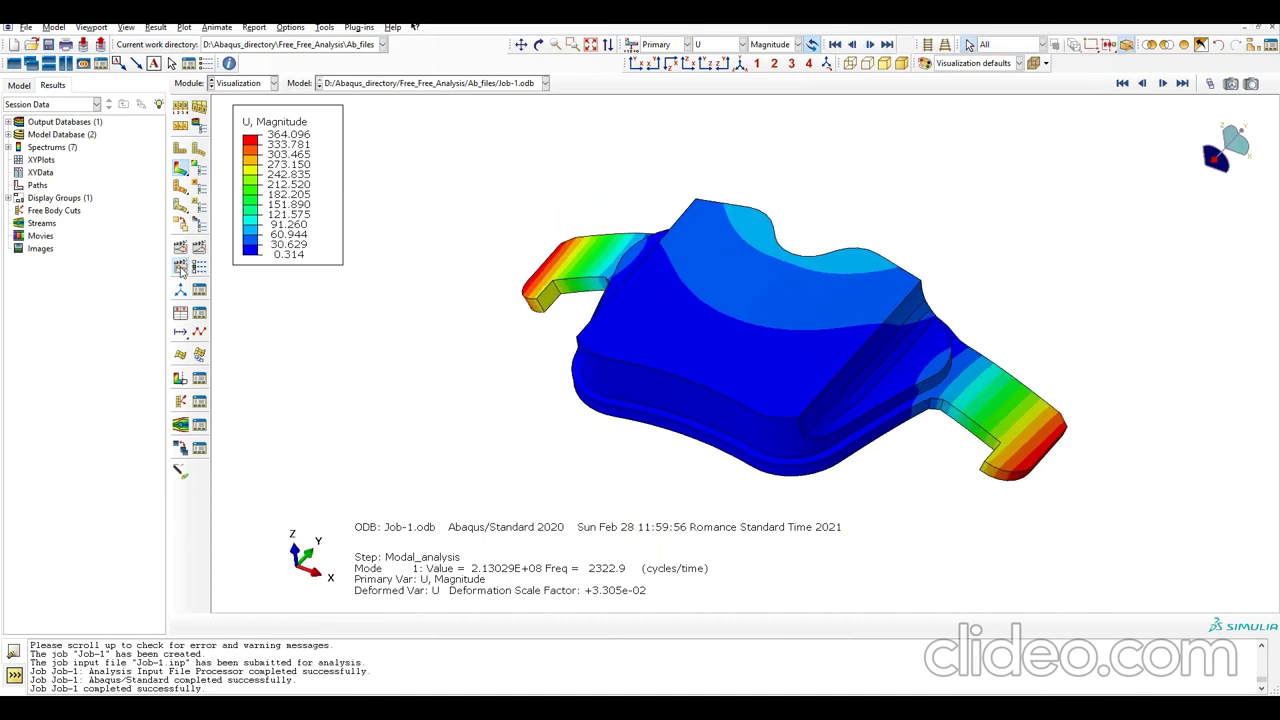
click(181, 268)
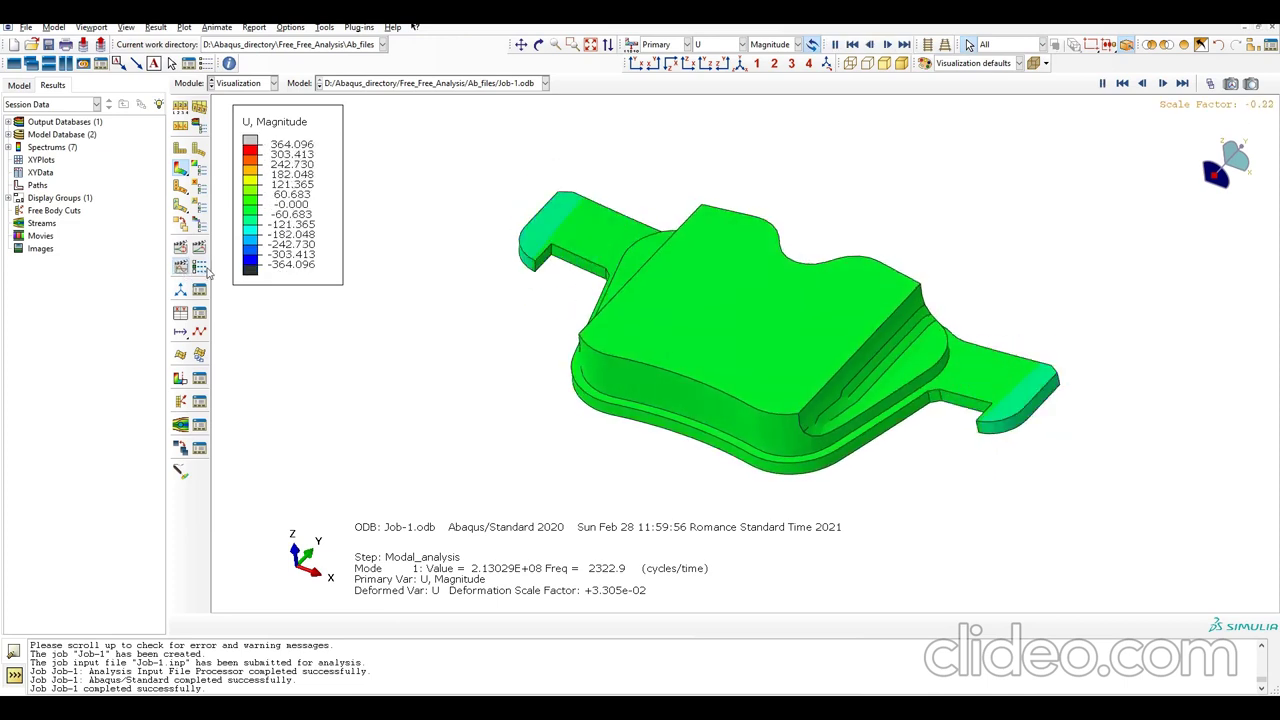
click(200, 271)
drag(100, 95, 368, 123)
click(338, 152)
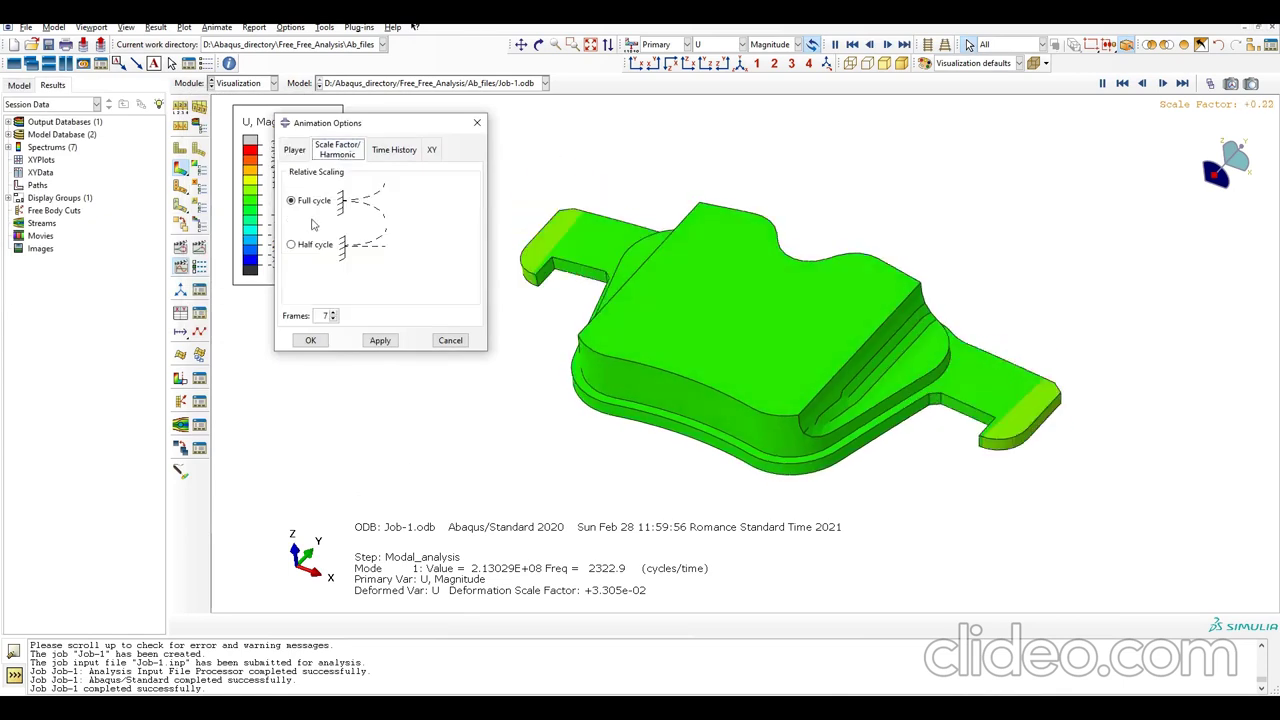
click(294, 149)
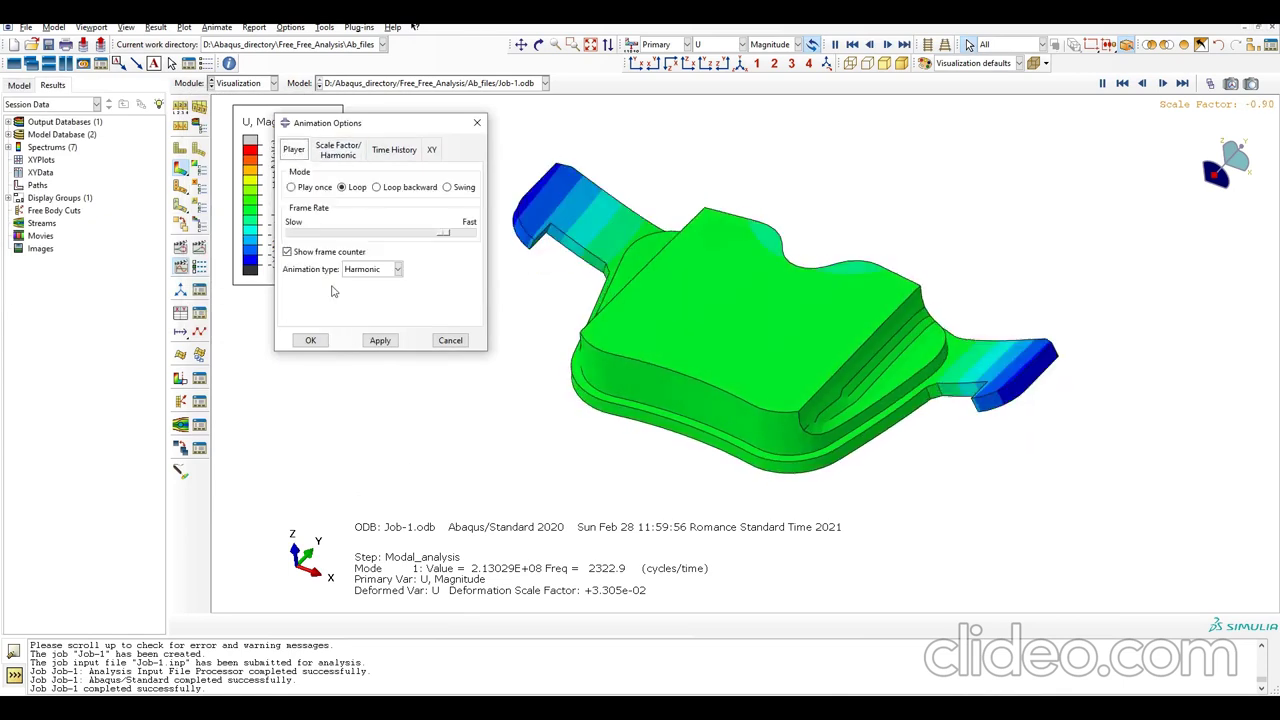
drag(449, 234, 439, 235)
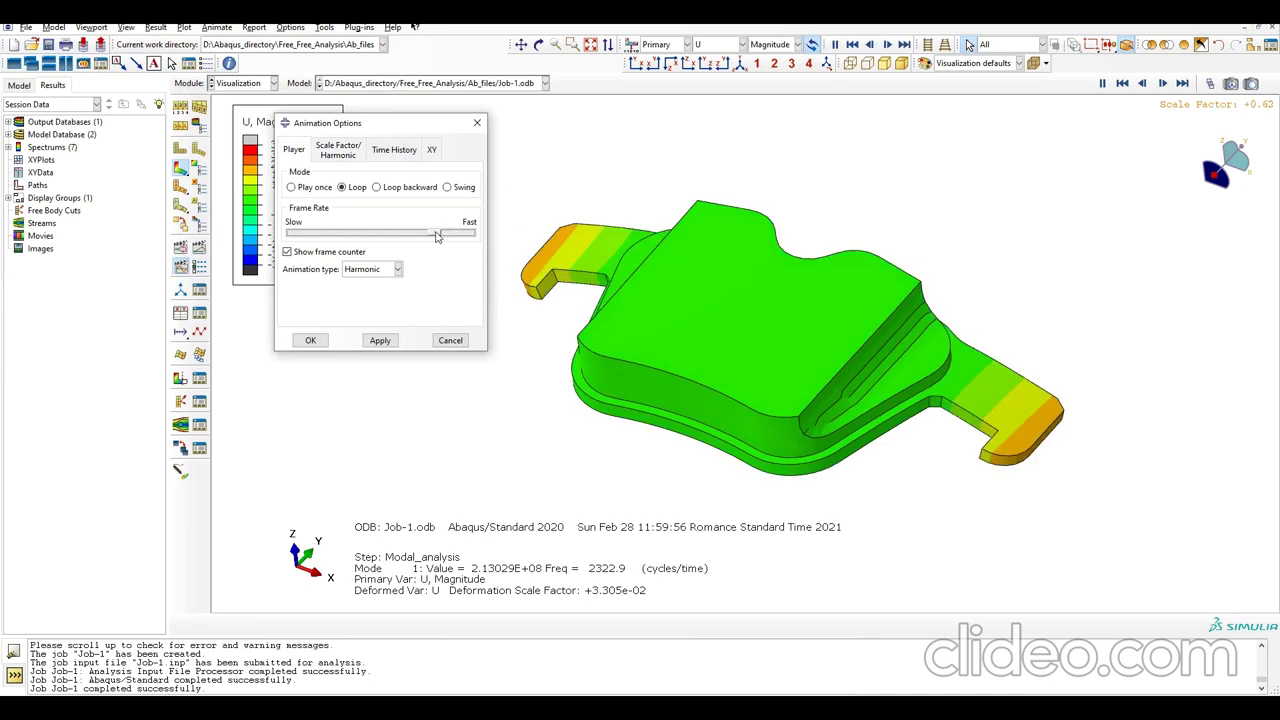
click(311, 341)
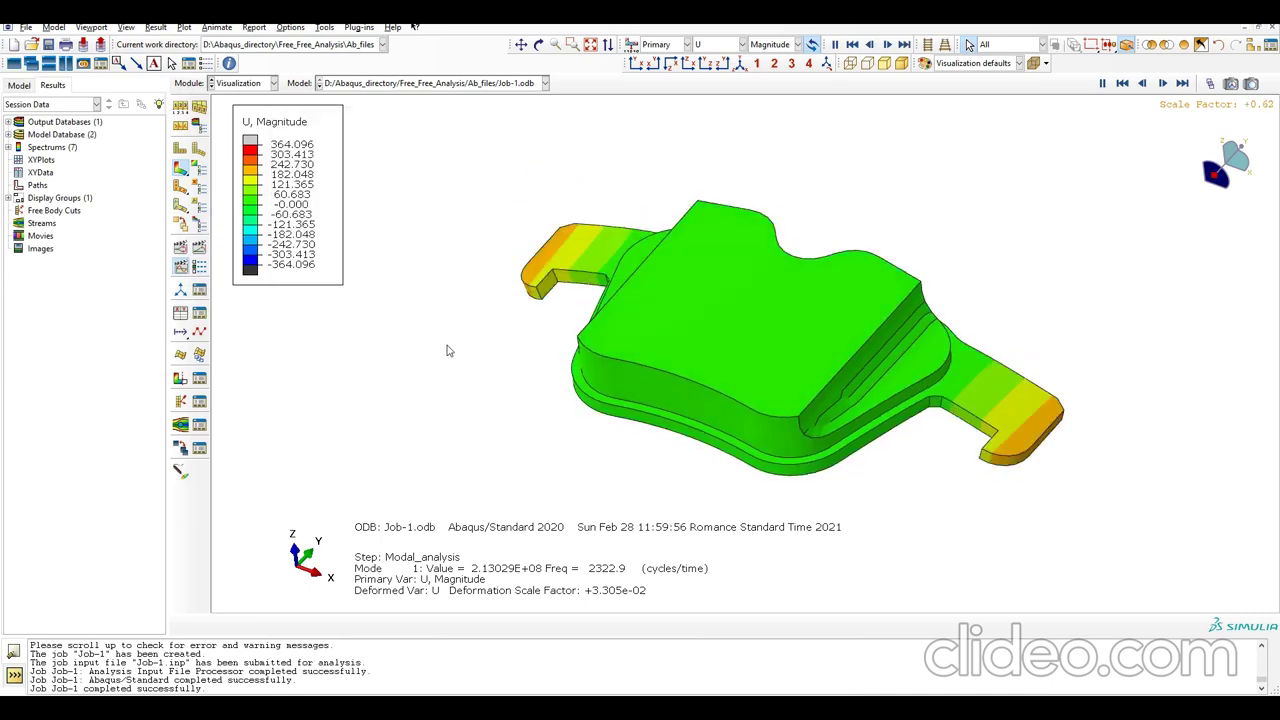
- Switch the displayed result frame of Modal_analysis to mode 2
click(216, 27)
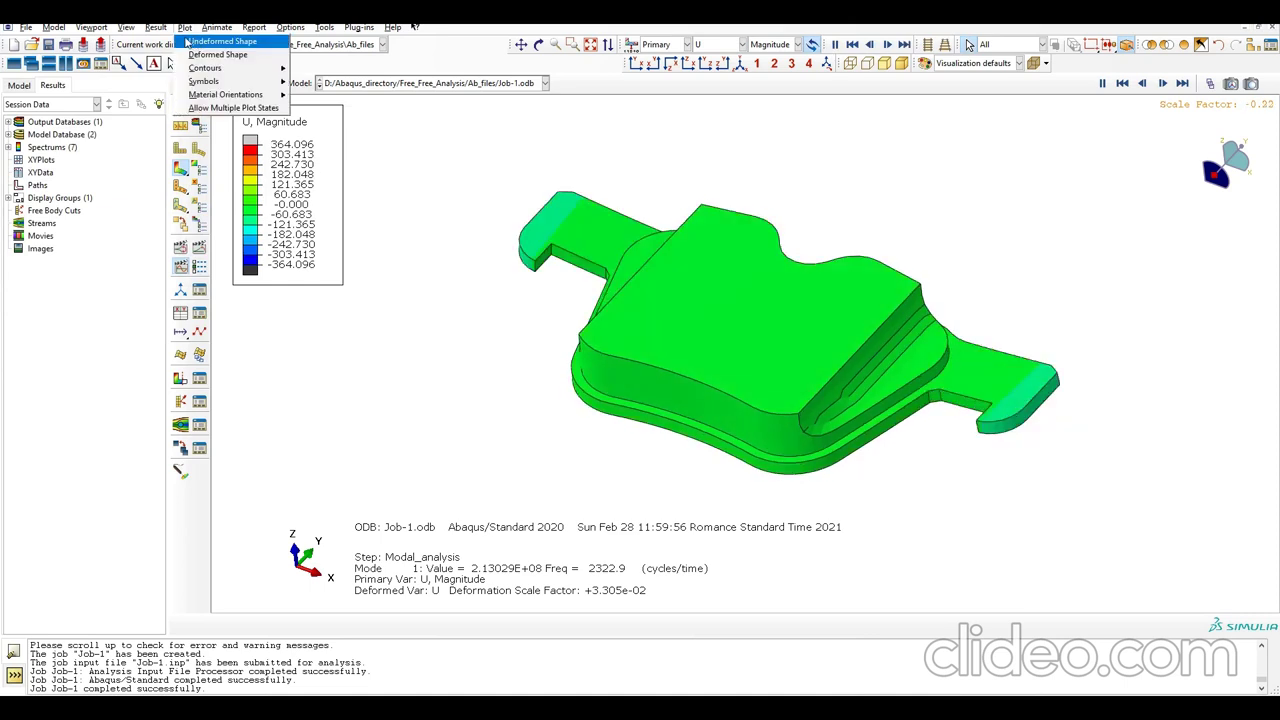
click(156, 27)
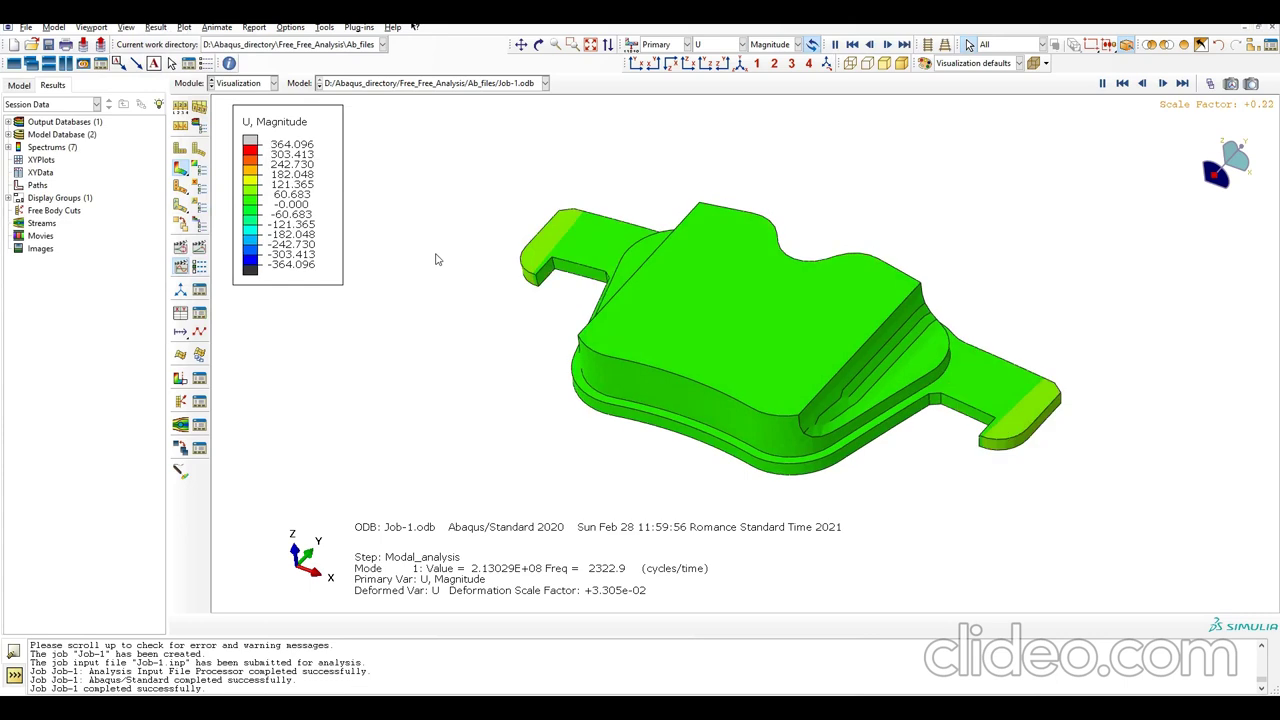
click(156, 27)
click(185, 46)
drag(410, 88, 181, 139)
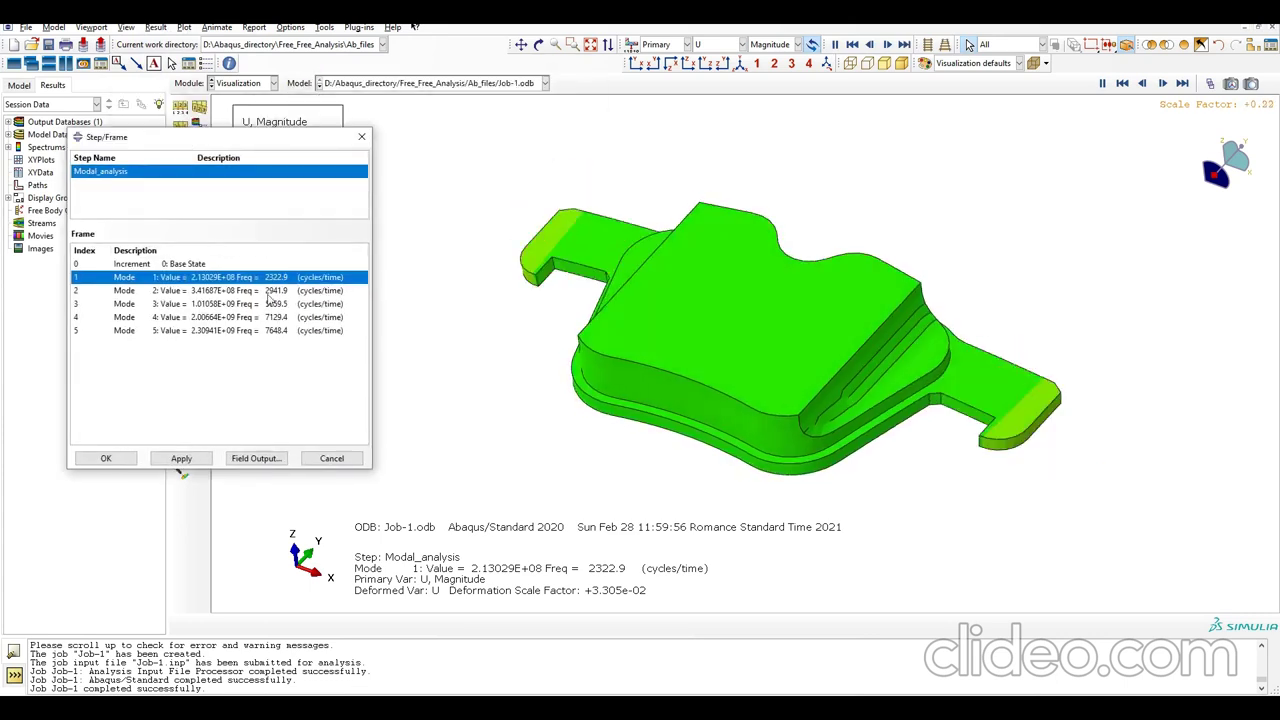
click(200, 290)
click(178, 458)
click(104, 458)
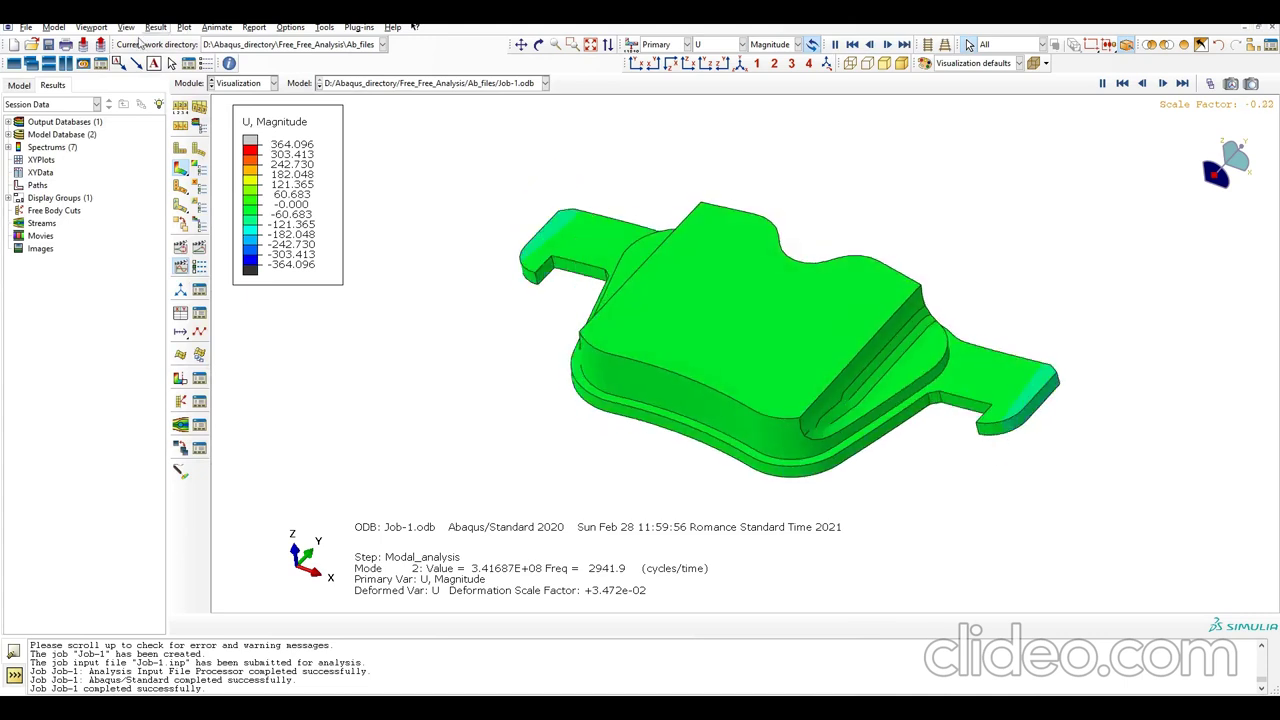
- Pause the running animation and restart the harmonic animation so it plays the mode 2 shape with updated contours
click(1163, 85)
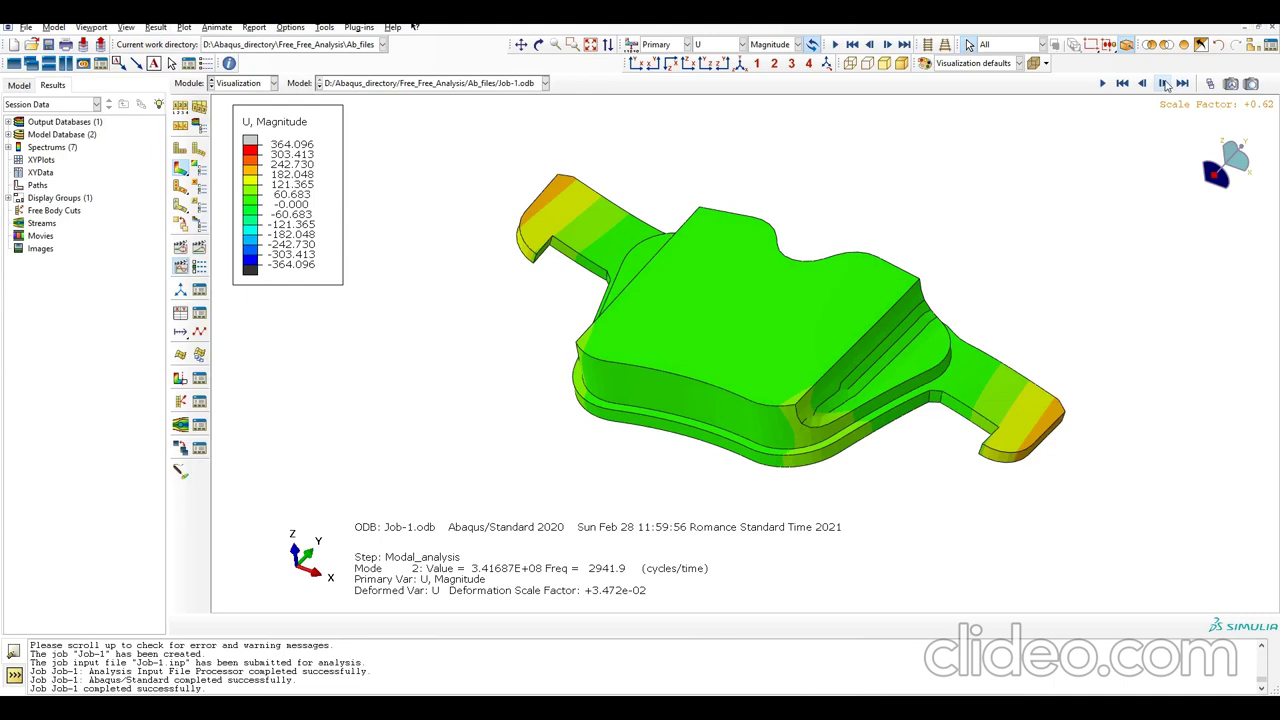
click(180, 268)
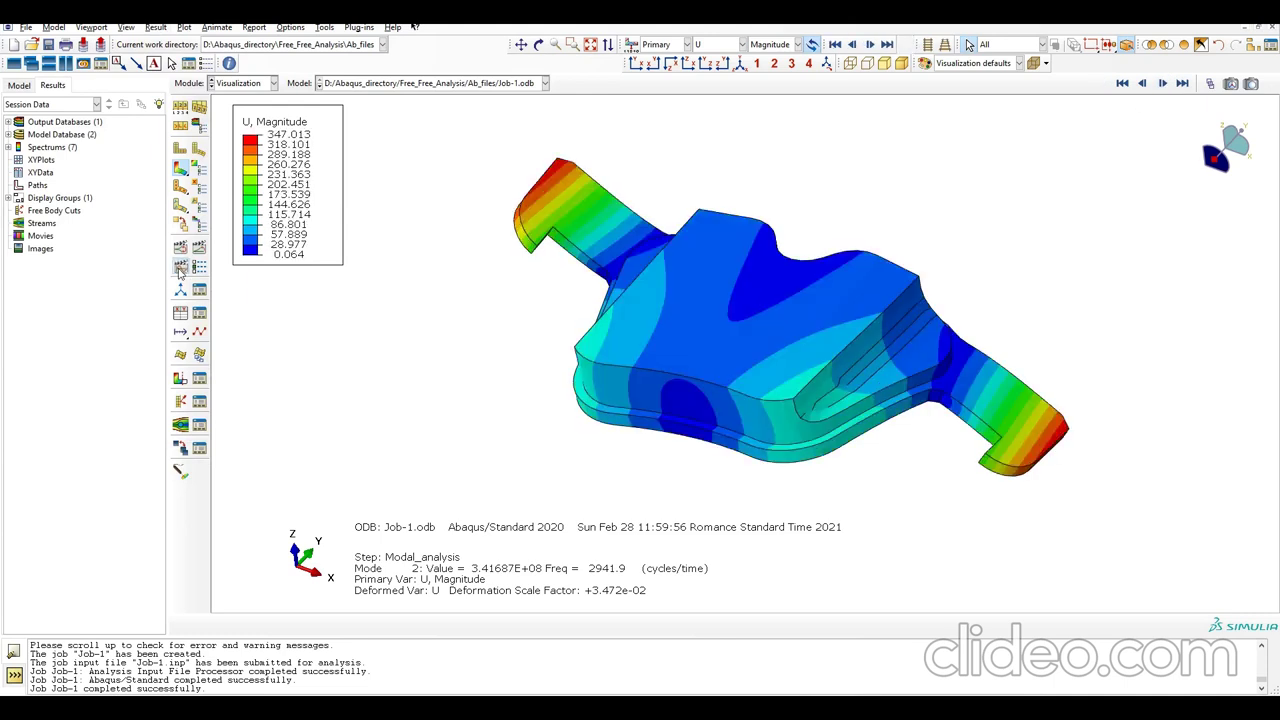
click(180, 268)
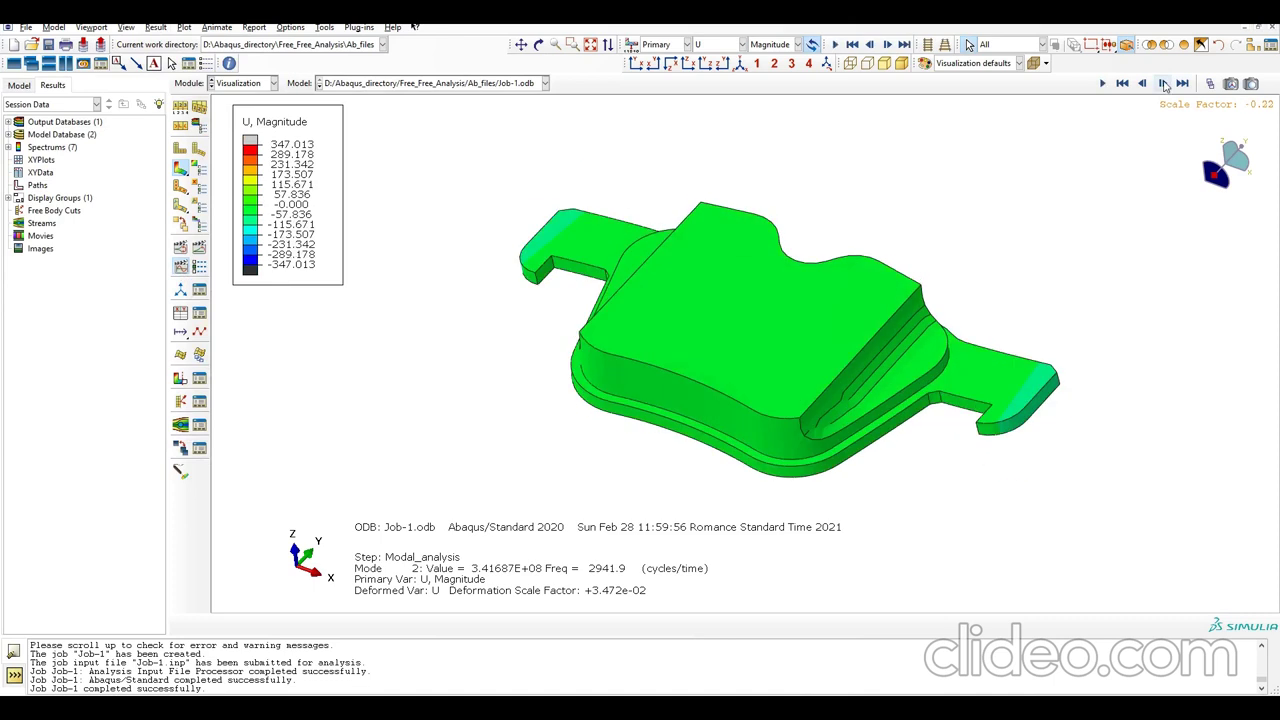
- Switch the displayed result frame of Modal_analysis to mode 3
click(156, 27)
click(193, 42)
click(184, 28)
click(158, 37)
click(156, 27)
click(163, 38)
click(217, 305)
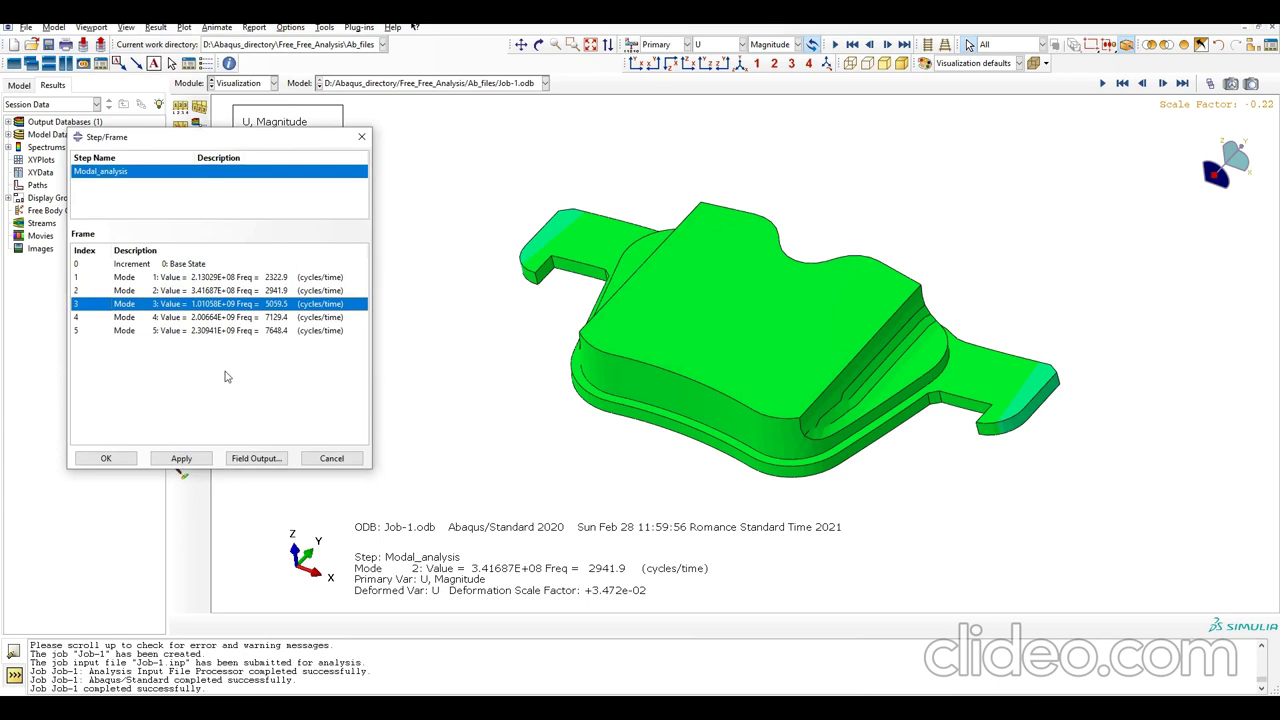
click(181, 458)
click(106, 458)
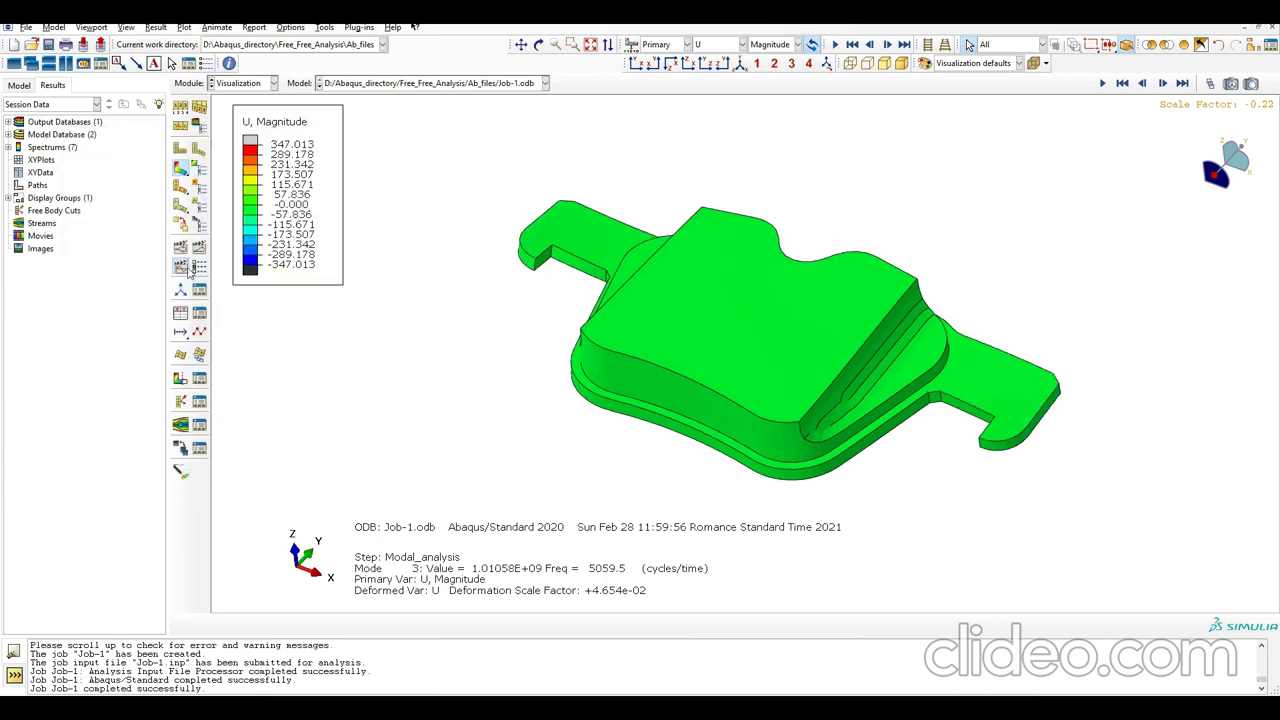
- Animate the mode 3 shape harmonically, pause it at the last frame and inspect the deformed brake pad
click(182, 267)
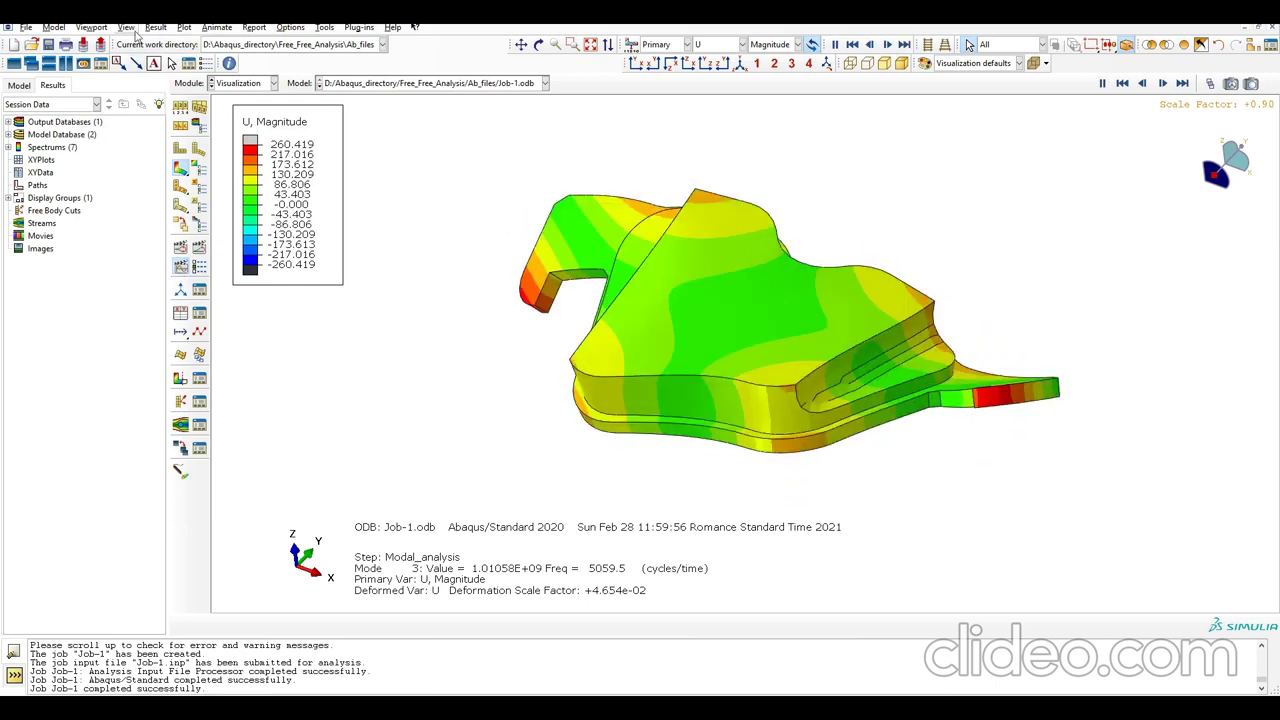
click(155, 27)
click(585, 338)
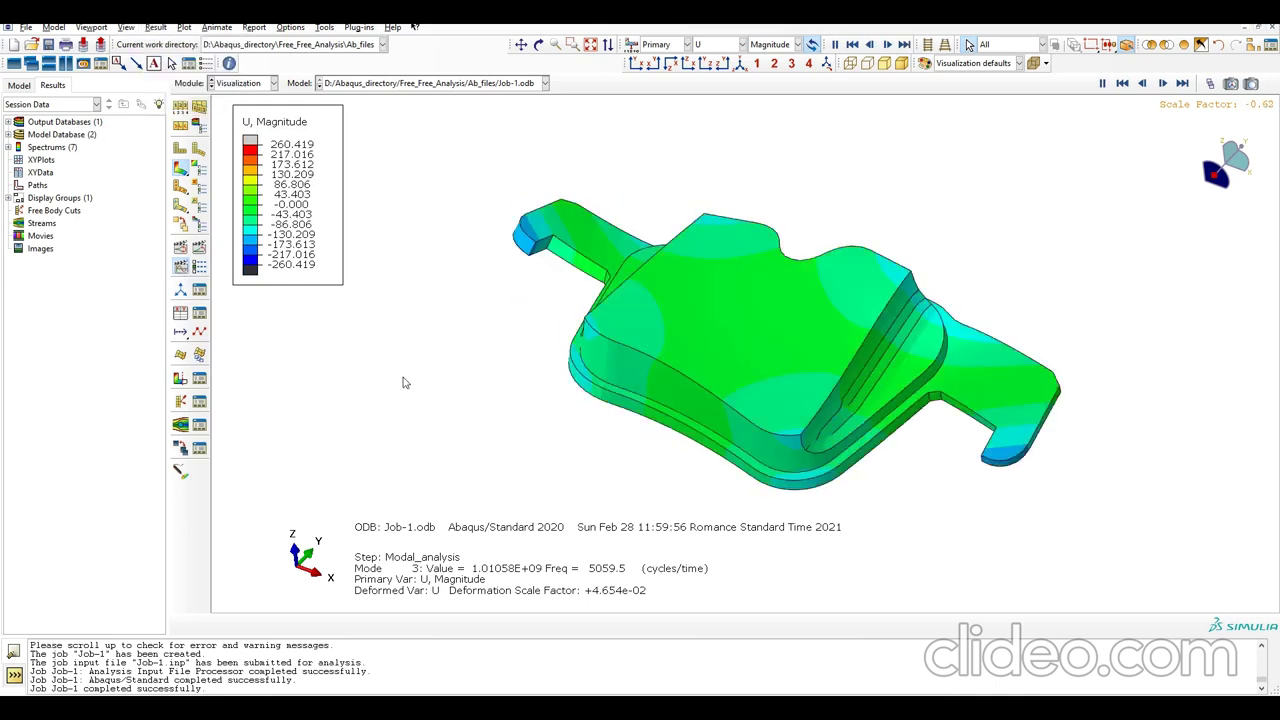
click(1102, 83)
click(1182, 83)
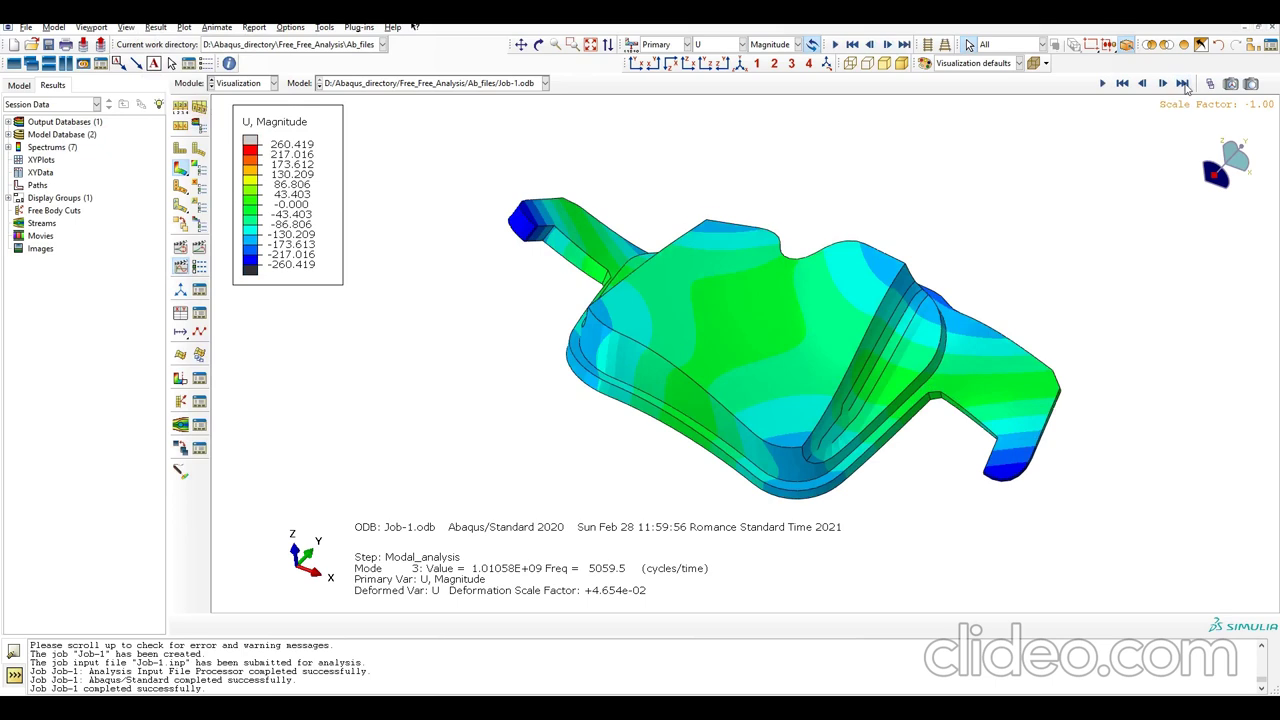
ctrl+alt+drag(787, 360, 764, 318)
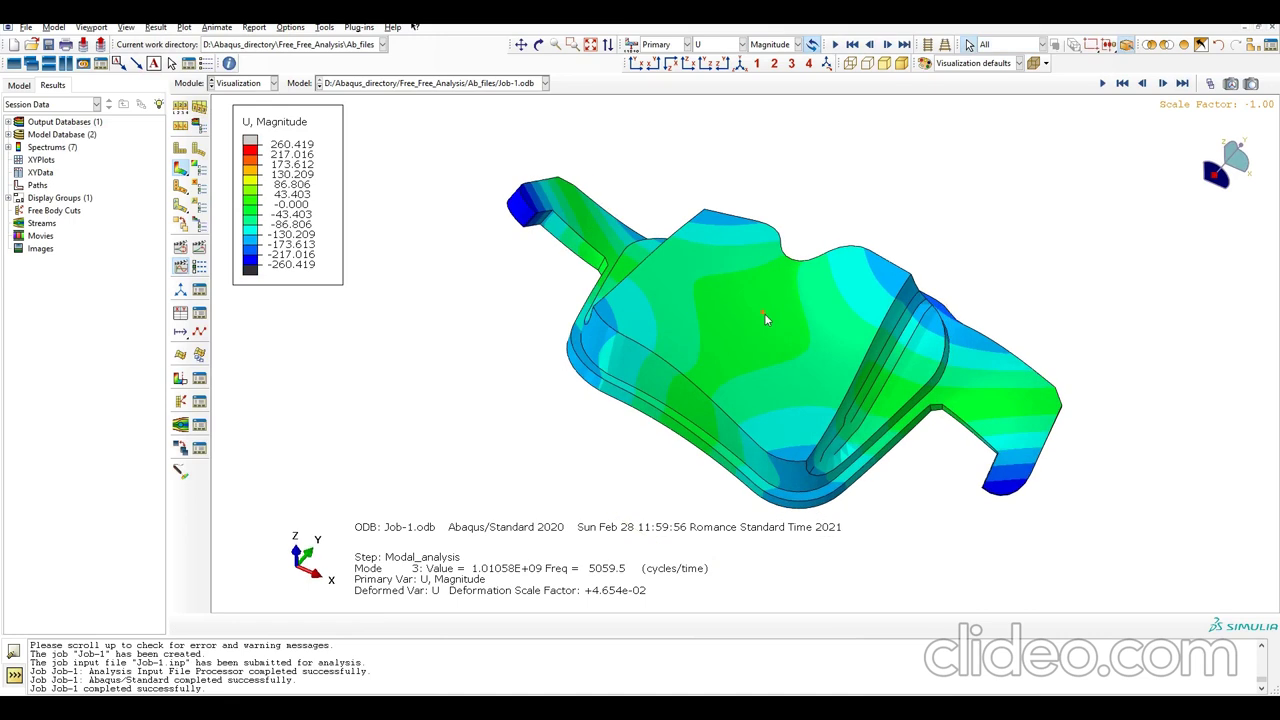